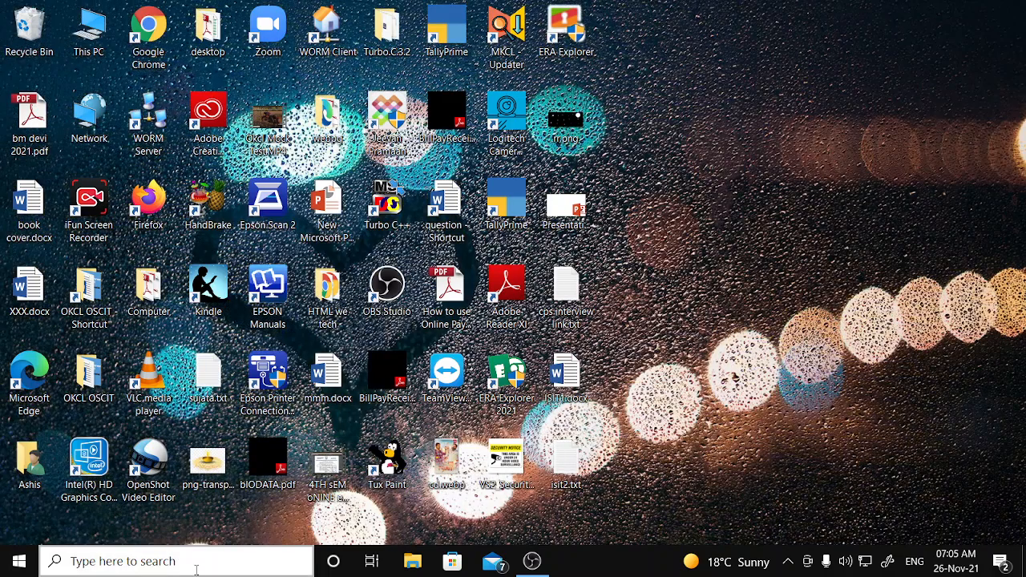
- Launch Word 2013 by searching 'word' from the Windows taskbar
{"action": "left_click", "coordinate": [197, 563]}
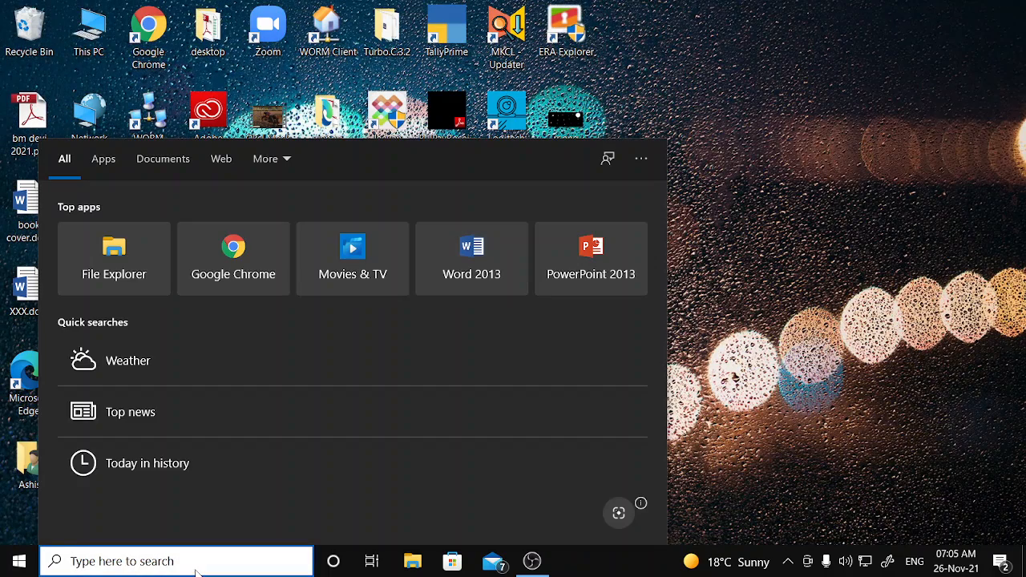
{"action": "type", "text": "word"}
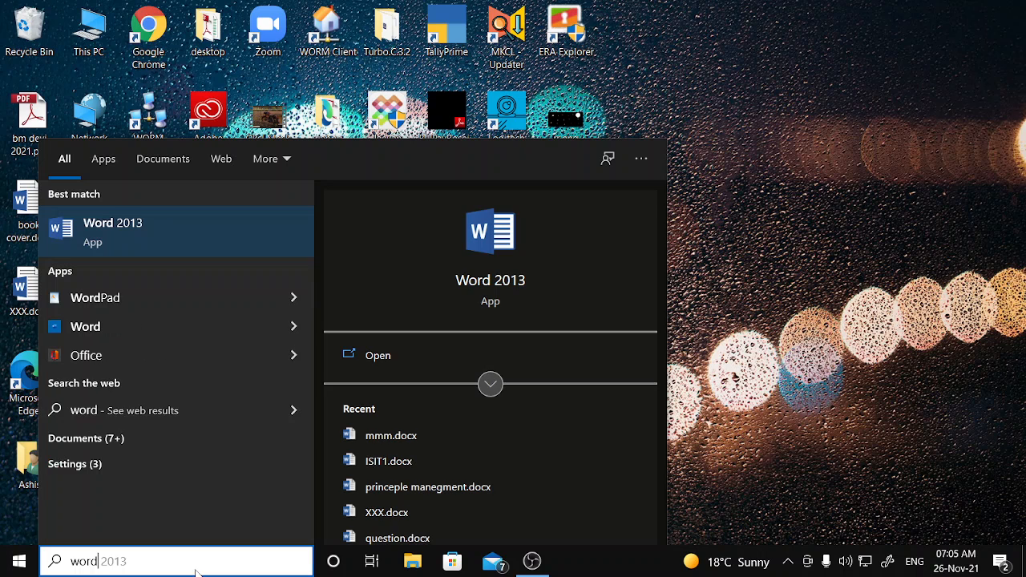
{"action": "left_click", "coordinate": [385, 361]}
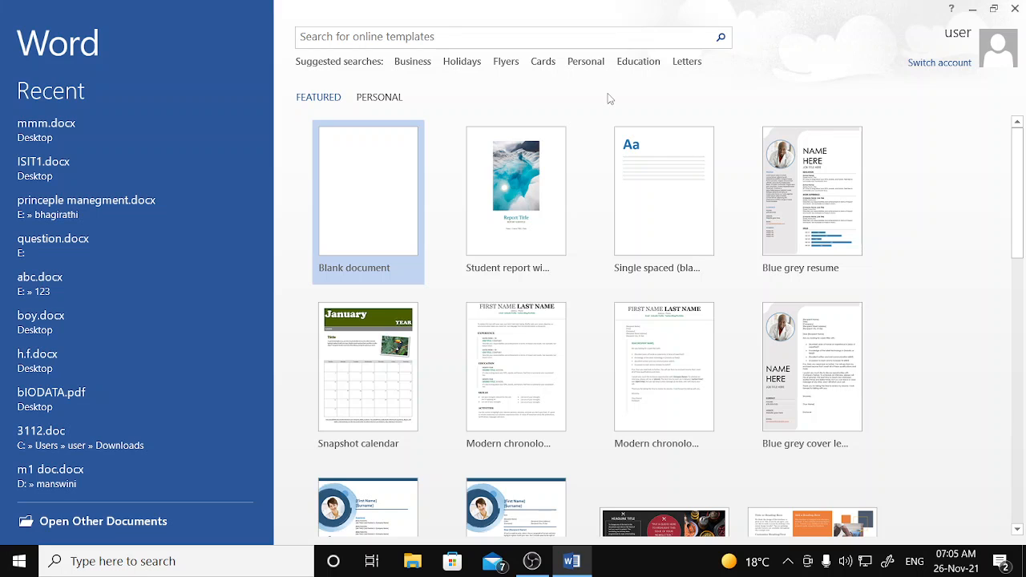
- Search online templates for 'resume', browse the results, then bring up the OBS window
{"action": "left_click", "coordinate": [430, 37]}
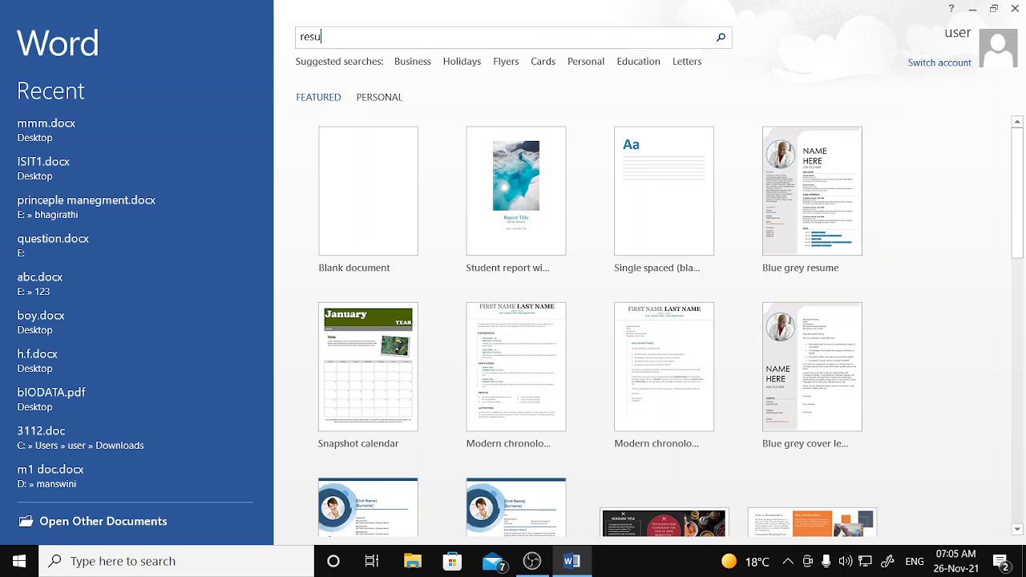
{"action": "key", "text": "Return"}
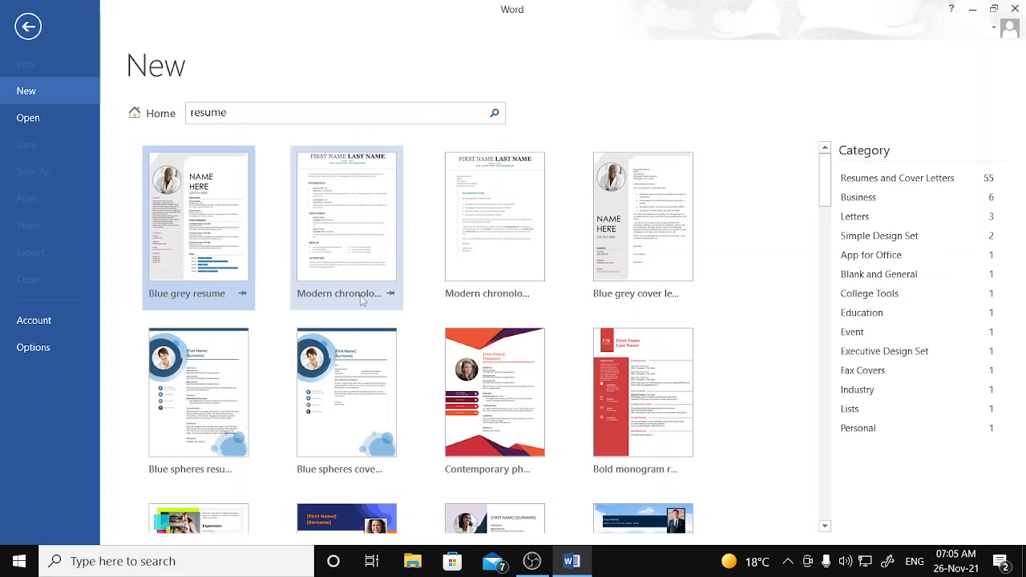
{"action": "scroll", "coordinate": [604, 390], "scroll_direction": "down", "scroll_amount": 3}
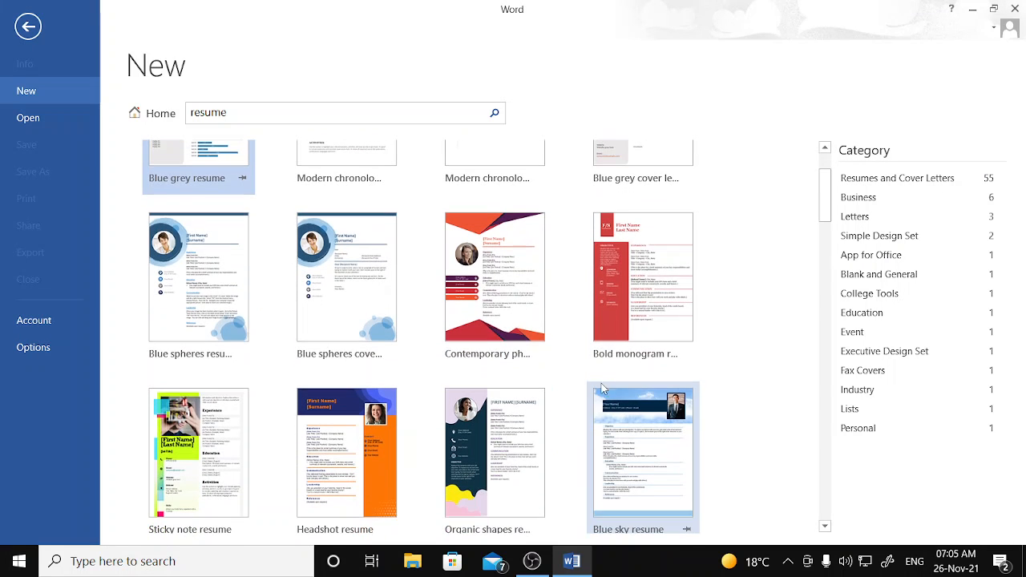
{"action": "scroll", "coordinate": [614, 432], "scroll_direction": "down", "scroll_amount": 4}
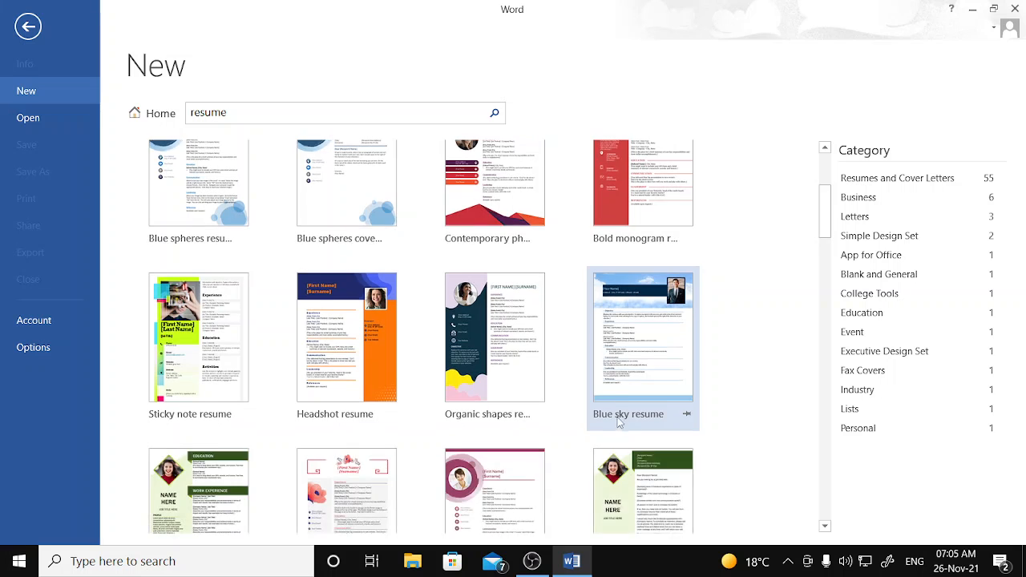
{"action": "scroll", "coordinate": [429, 449], "scroll_direction": "down", "scroll_amount": 3}
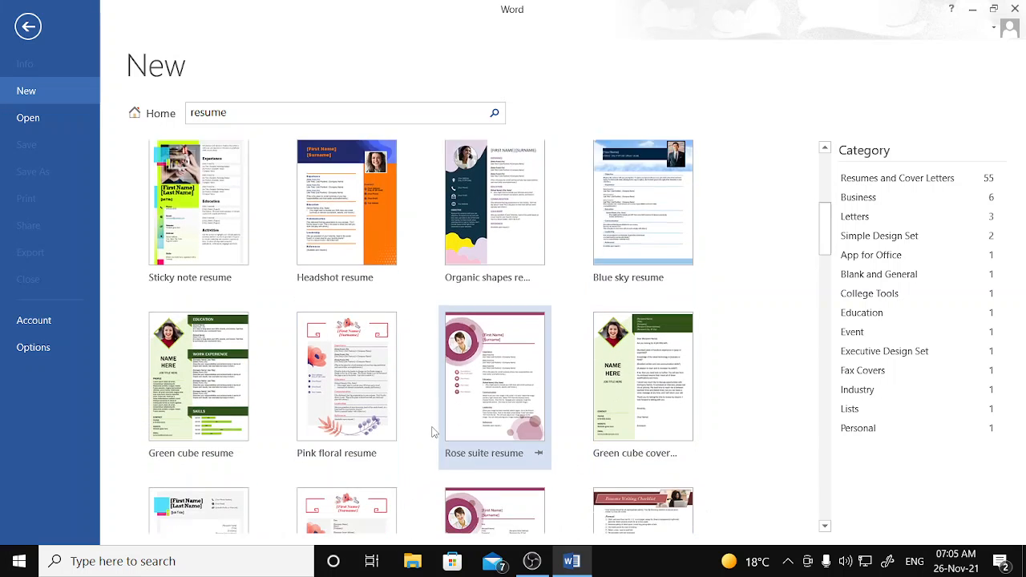
{"action": "scroll", "coordinate": [421, 465], "scroll_direction": "down", "scroll_amount": 1}
{"action": "scroll", "coordinate": [421, 465], "scroll_direction": "down", "scroll_amount": 1}
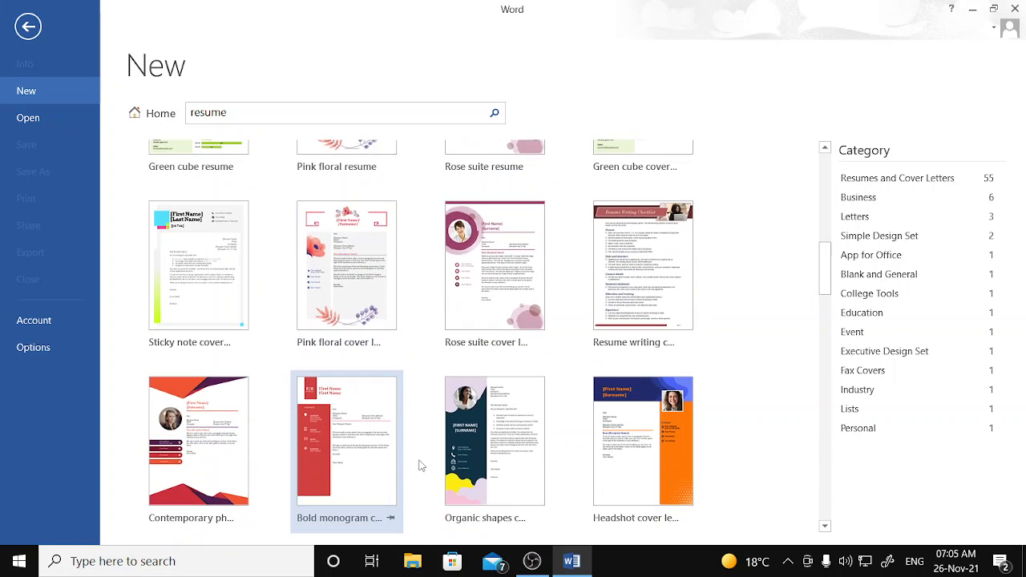
{"action": "left_click", "coordinate": [531, 561]}
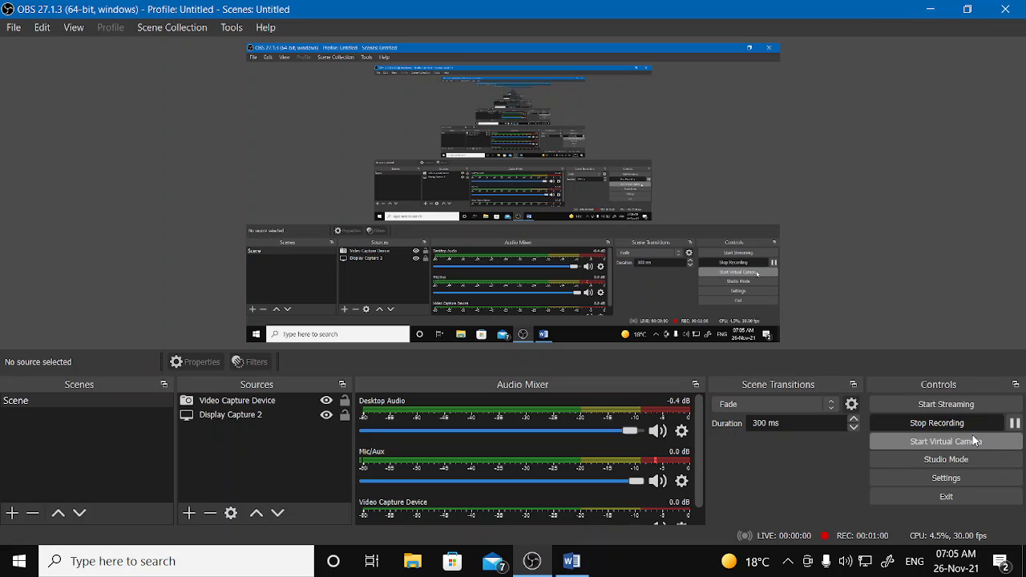
- Pause and resume the OBS recording, then minimize OBS back to Word
{"action": "left_click", "coordinate": [1014, 428]}
{"action": "left_click", "coordinate": [1015, 427]}
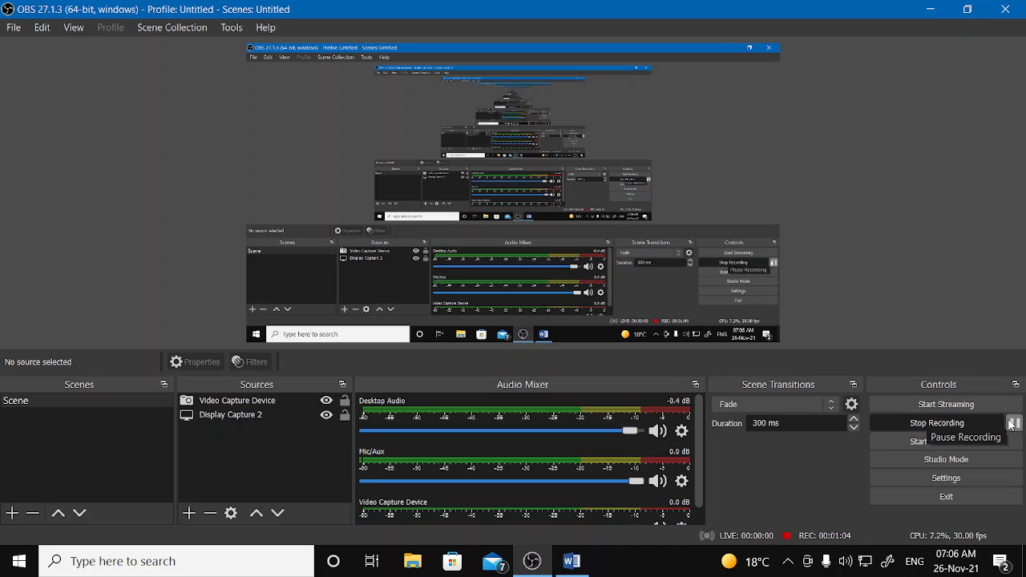
{"action": "left_click", "coordinate": [931, 9]}
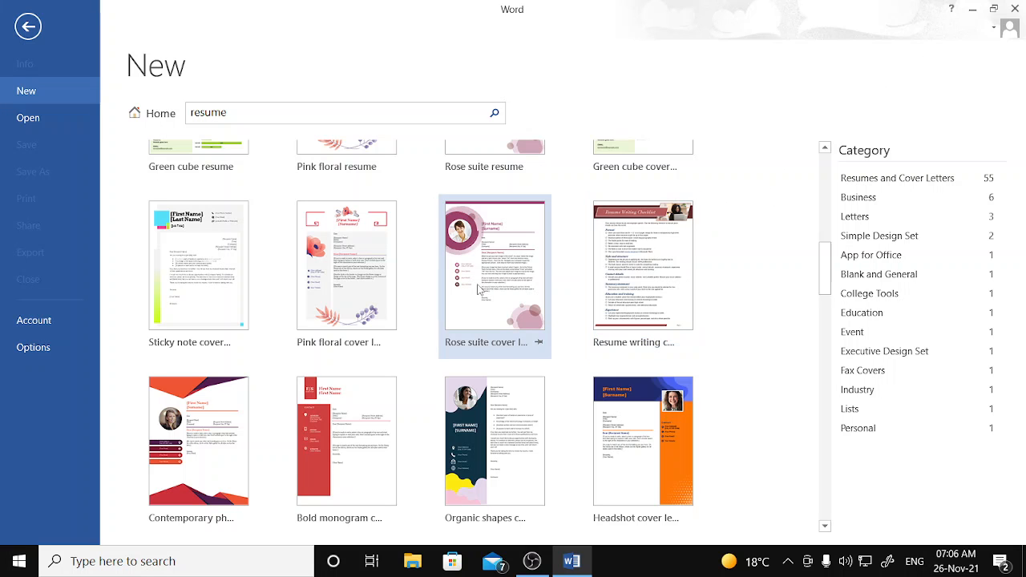
- Create a new document from the Microsoft Resume template
{"action": "scroll", "coordinate": [802, 339], "scroll_direction": "down", "scroll_amount": 5}
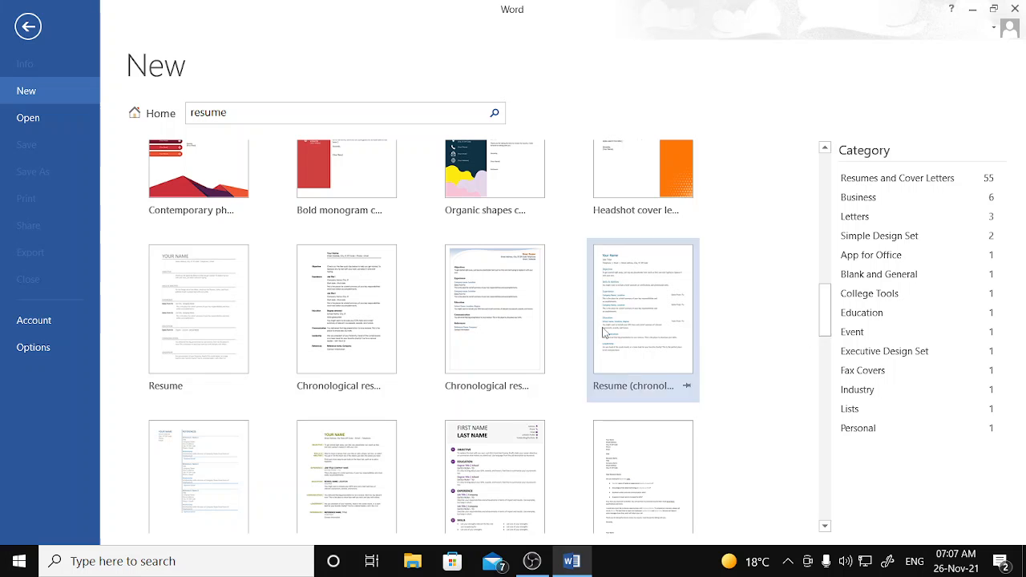
{"action": "left_click", "coordinate": [233, 328]}
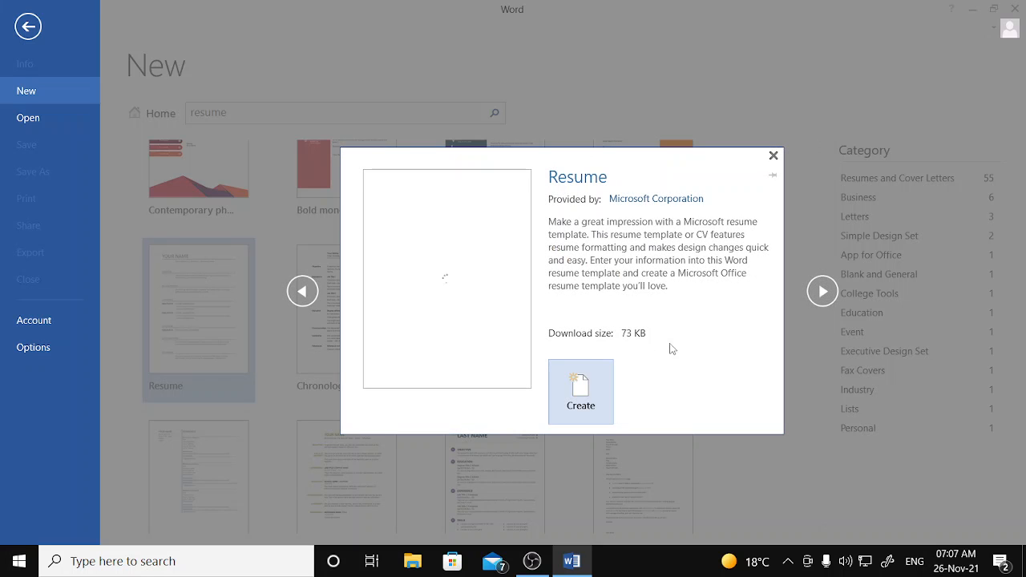
{"action": "left_click", "coordinate": [597, 380]}
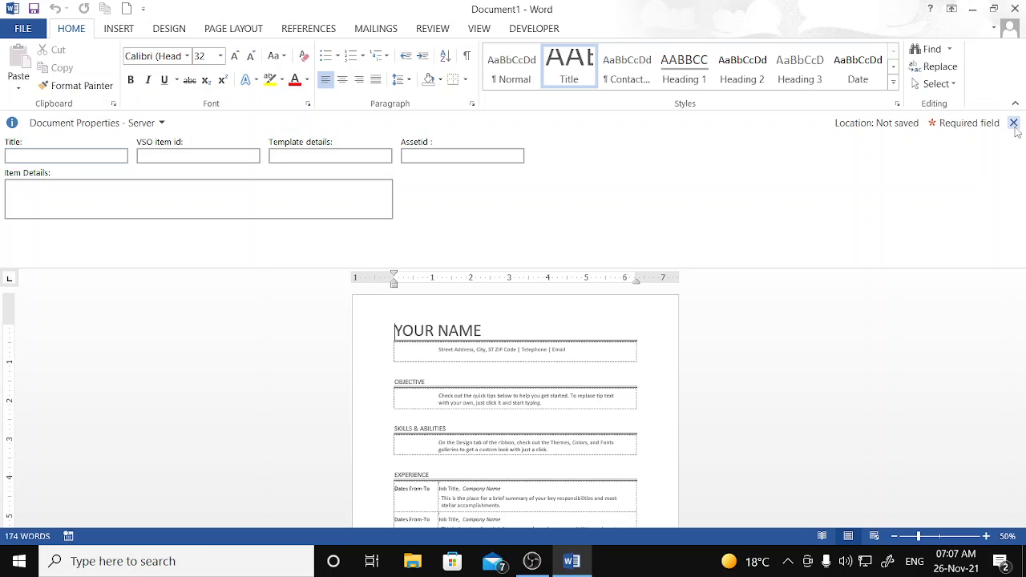
- Close the Document Properties panel and replace YOUR NAME with the person's full name
{"action": "left_click", "coordinate": [1014, 123]}
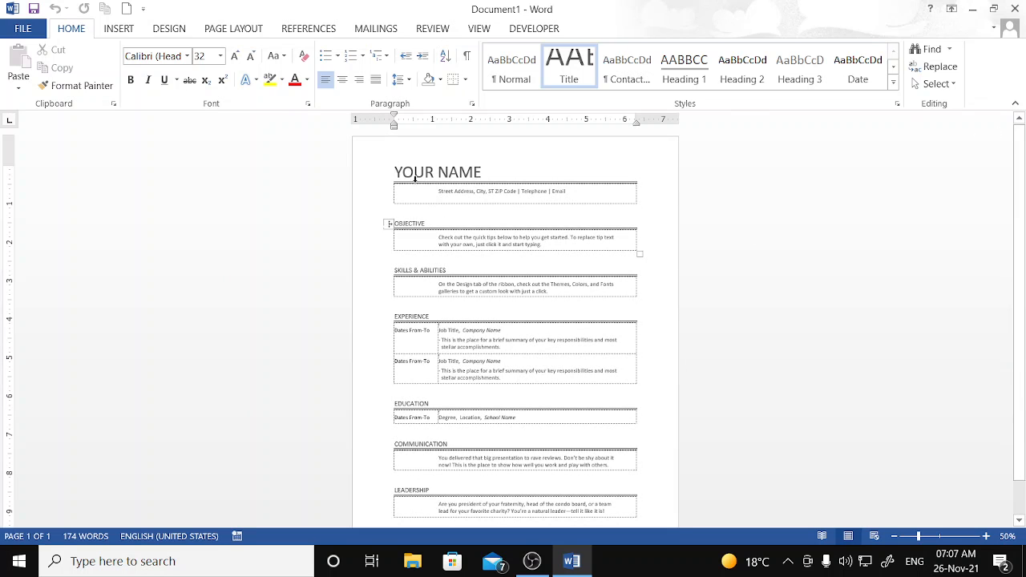
{"action": "left_click_drag", "start_coordinate": [389, 174], "coordinate": [486, 171]}
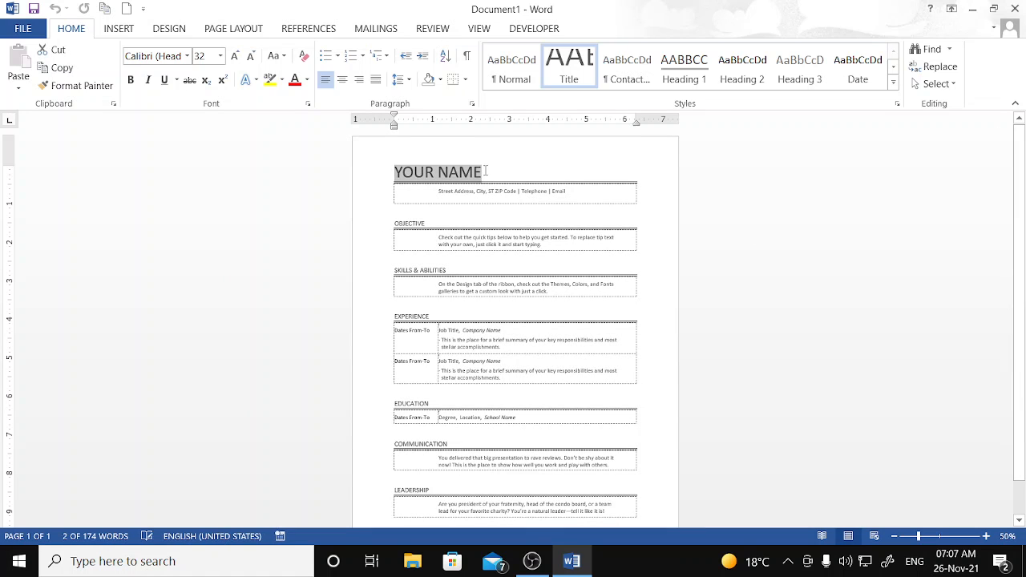
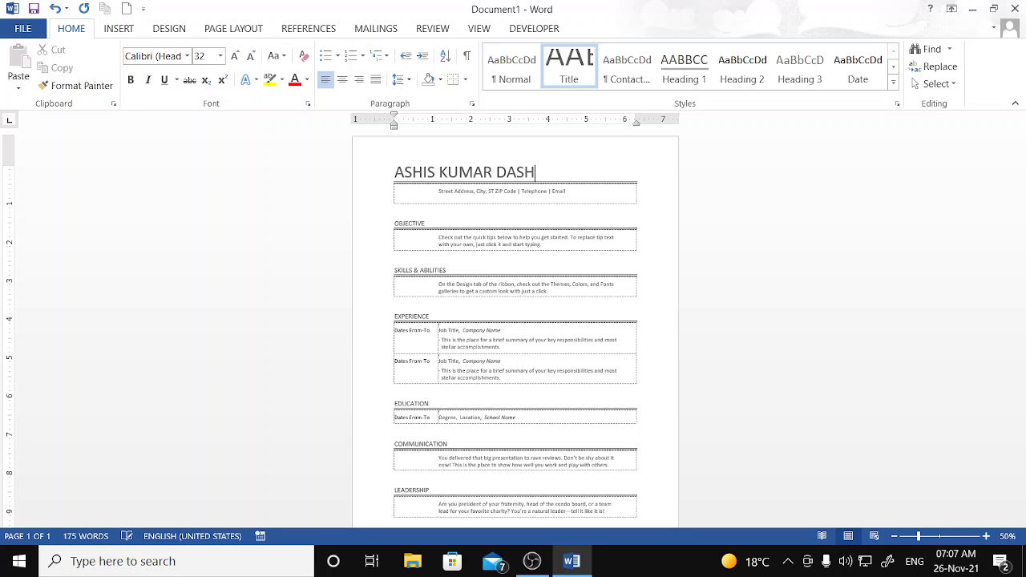
- Narrow the address table by dragging its edge, then minimize Word
{"action": "left_click", "coordinate": [747, 272]}
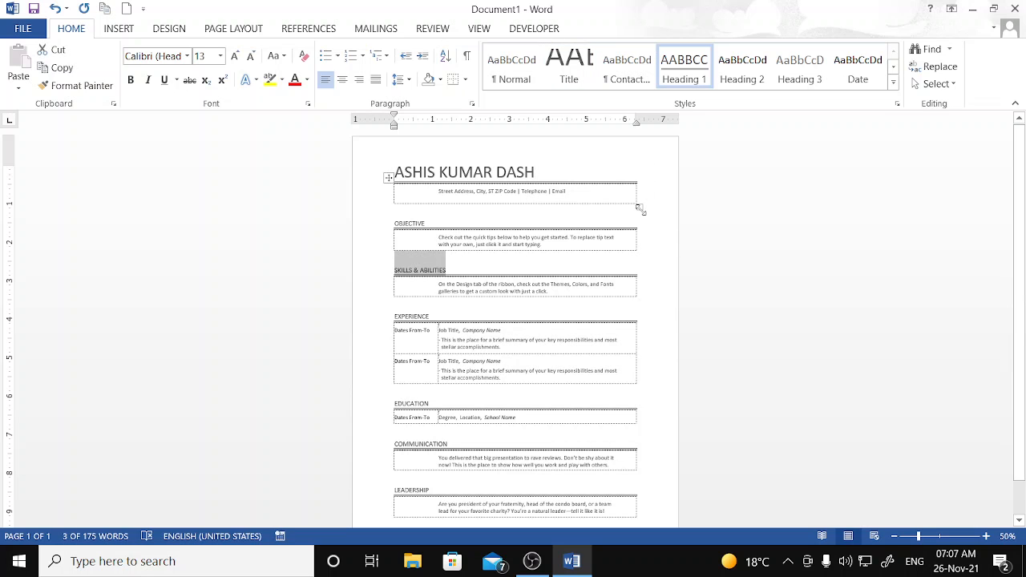
{"action": "left_click_drag", "start_coordinate": [640, 210], "coordinate": [537, 212]}
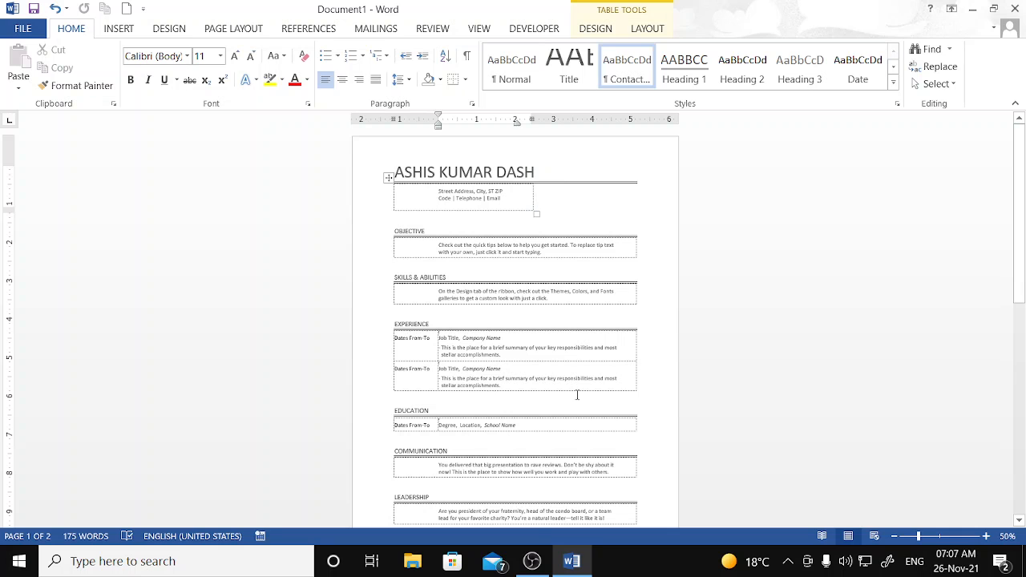
{"action": "left_click", "coordinate": [972, 9]}
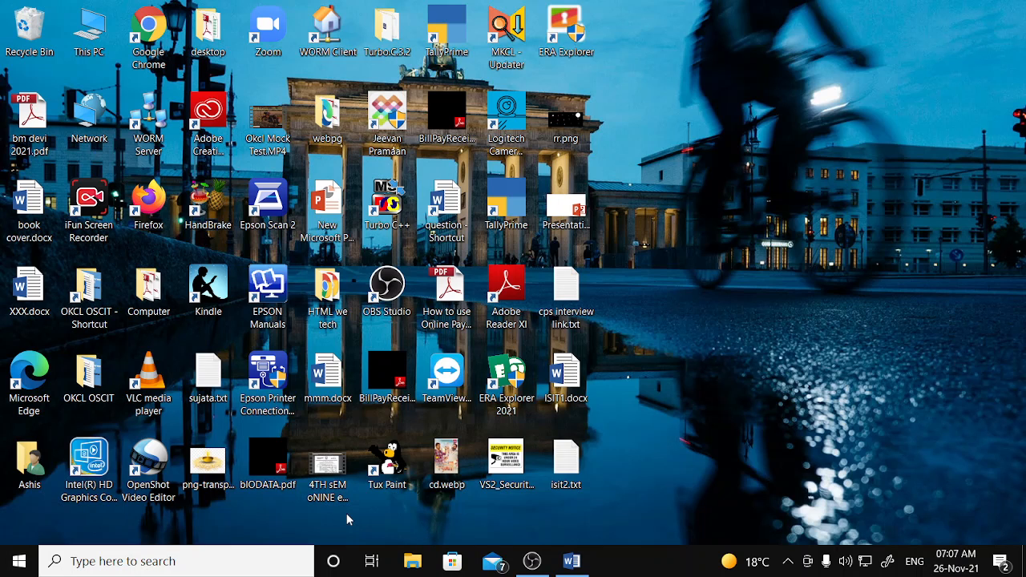
- Refresh the desktop and launch Google Chrome from its desktop icon
{"action": "right_click", "coordinate": [666, 322]}
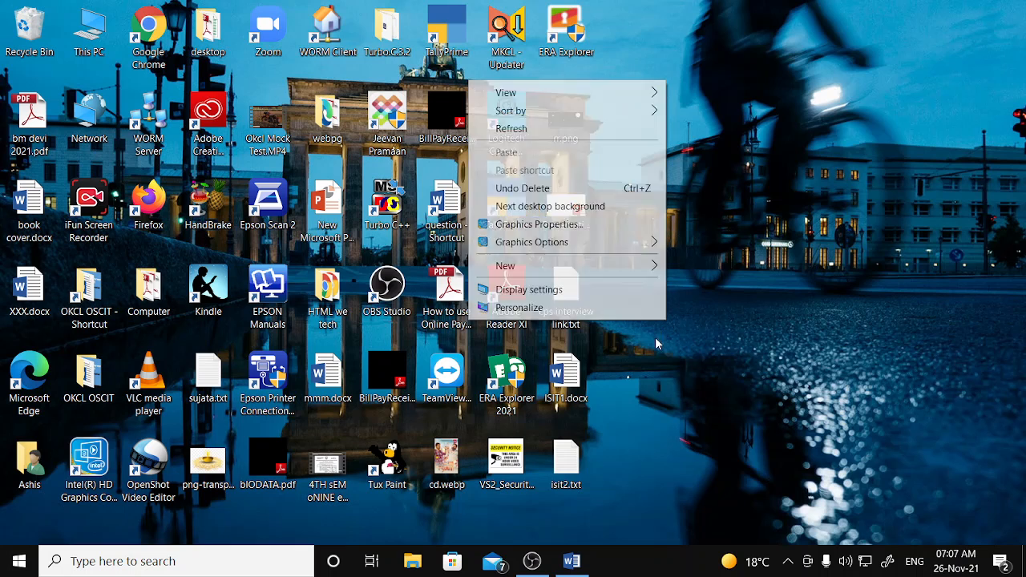
{"action": "left_click", "coordinate": [566, 128]}
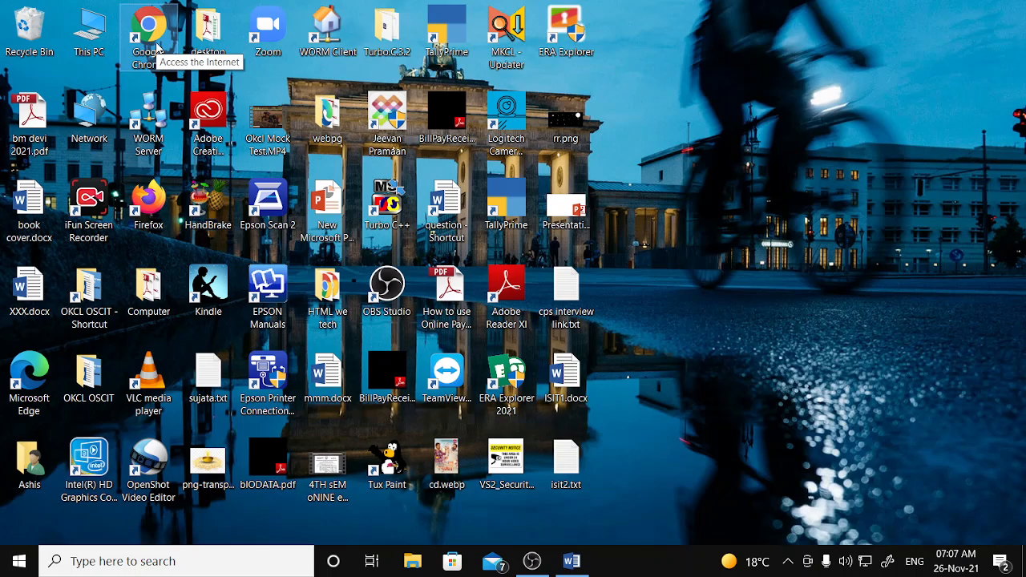
{"action": "double_click", "coordinate": [157, 48]}
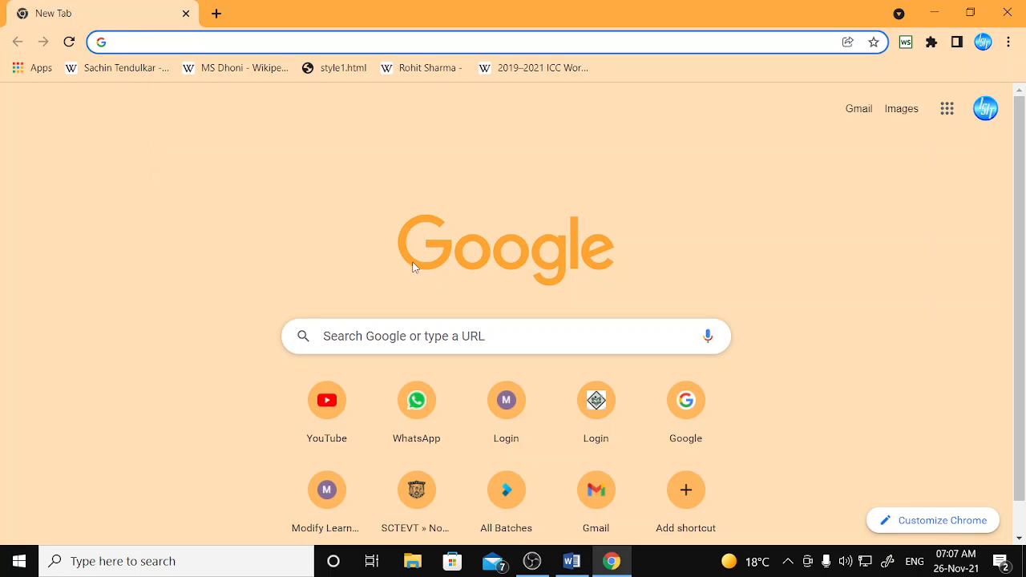
- Go to google.com from the Chrome address bar
{"action": "left_click", "coordinate": [290, 43]}
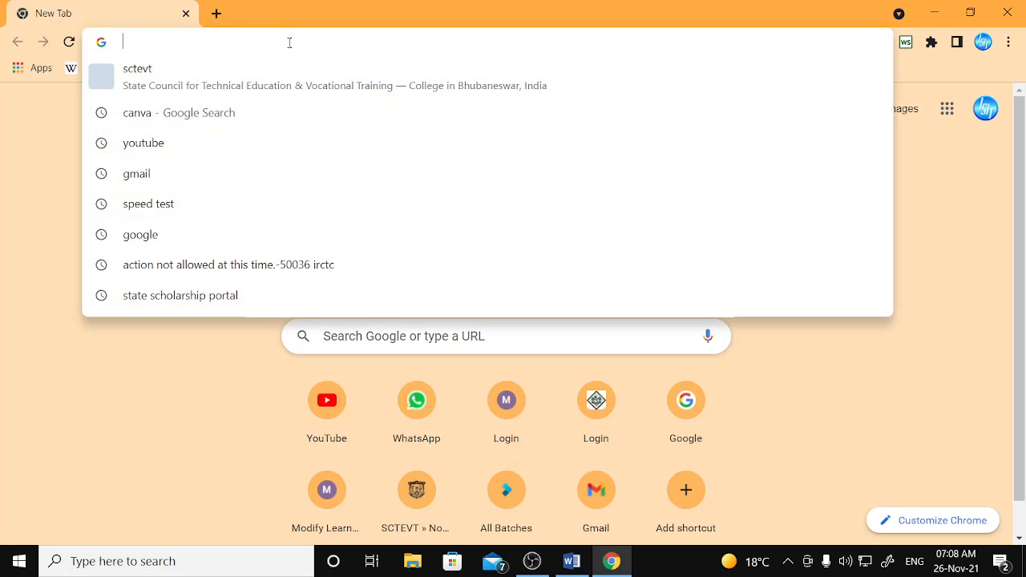
{"action": "type", "text": "goo"}
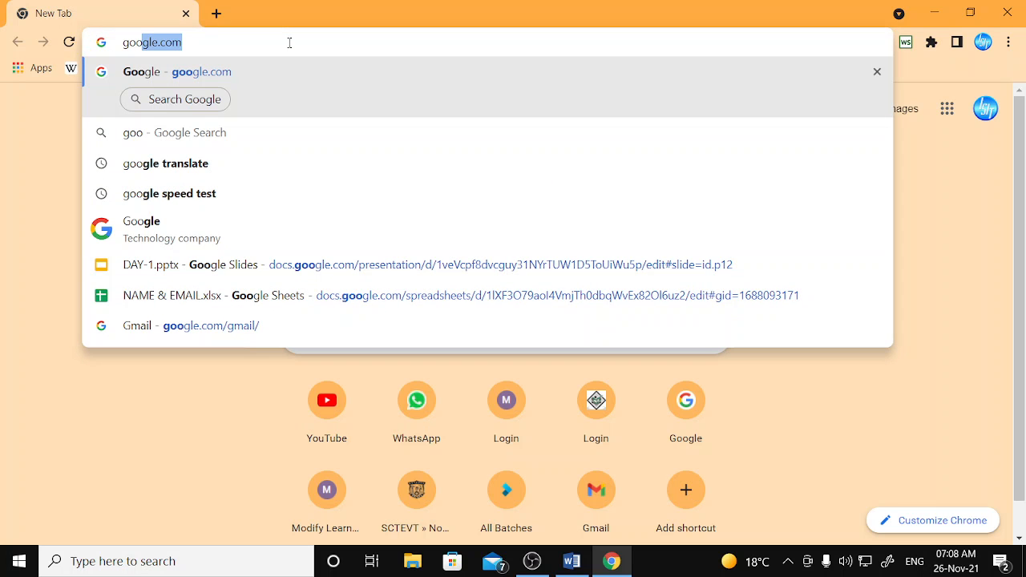
{"action": "key", "text": "Return"}
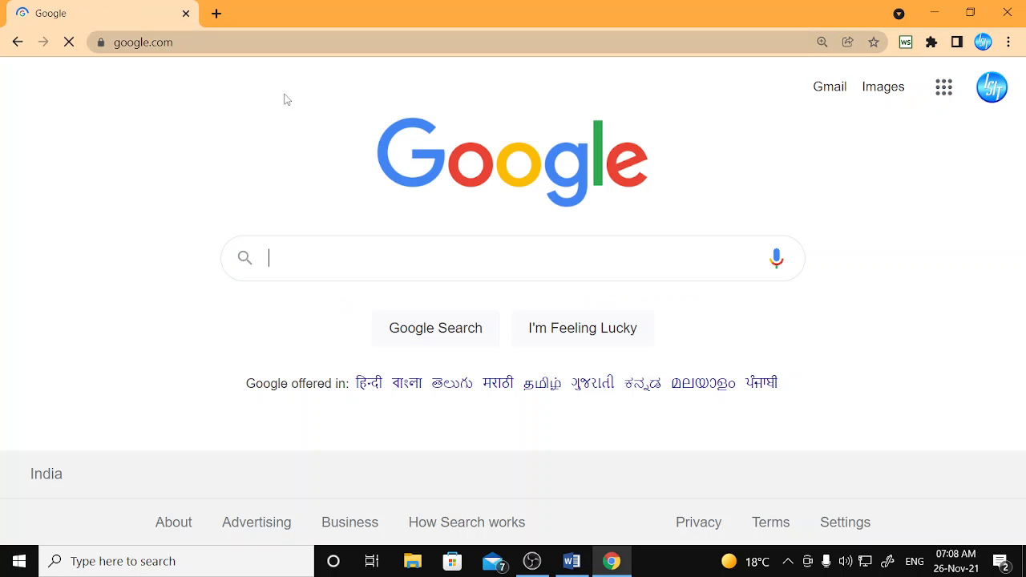
- Search Google for 'passport size photo' and browse the Images results
{"action": "left_click", "coordinate": [338, 257]}
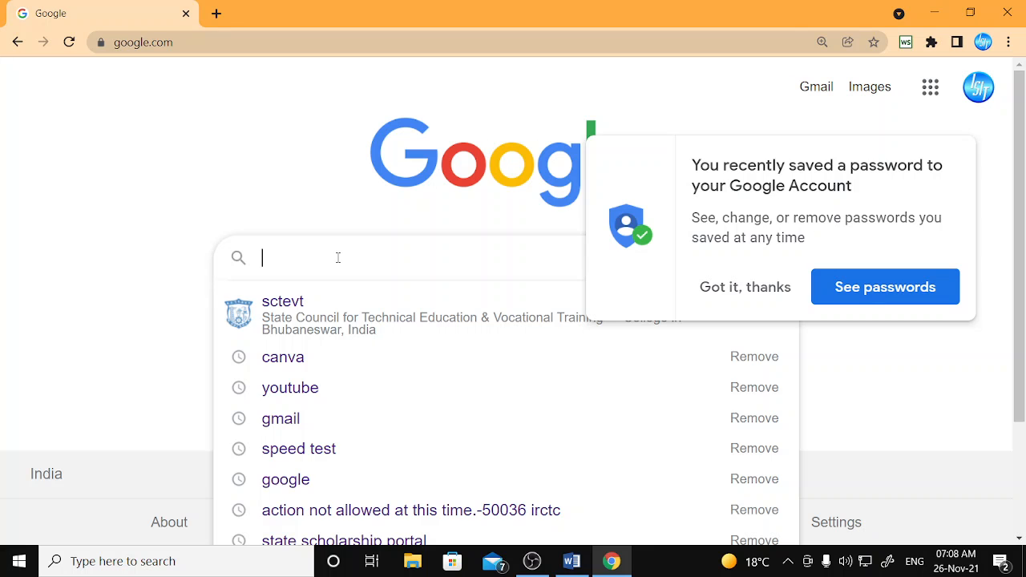
{"action": "type", "text": "passport"}
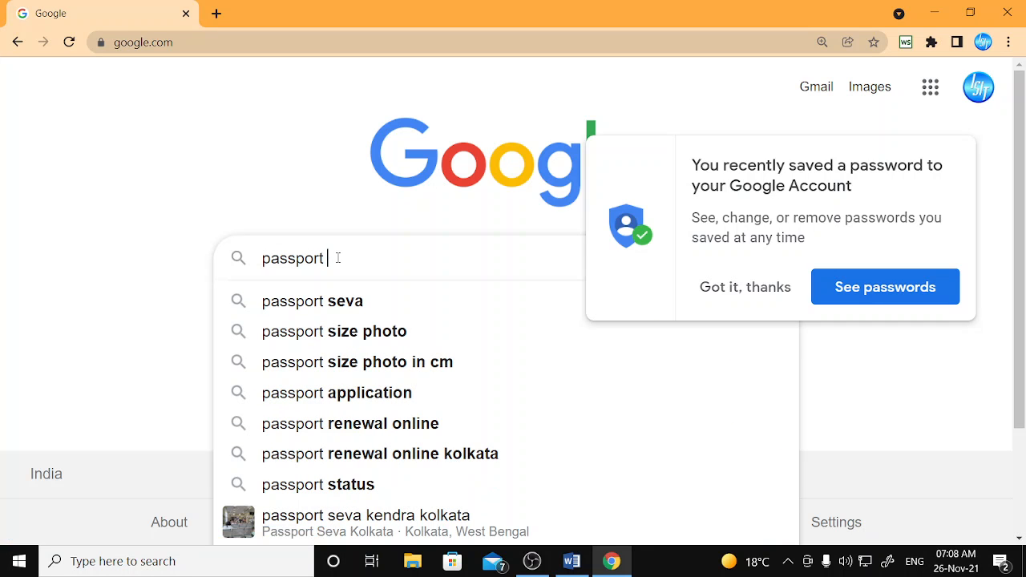
{"action": "key", "text": "Down"}
{"action": "key", "text": "Down"}
{"action": "key", "text": "Return"}
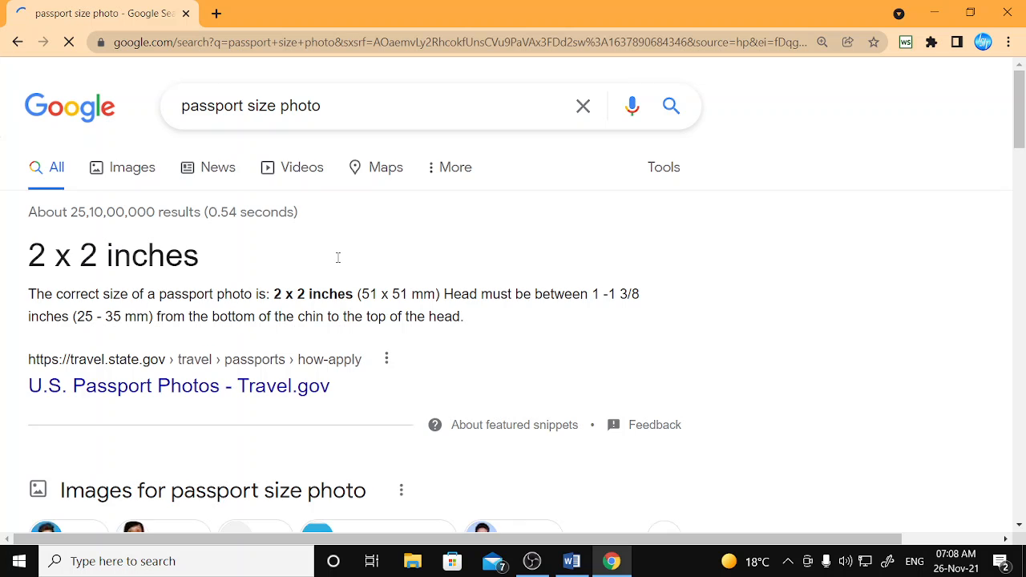
{"action": "left_click", "coordinate": [128, 175]}
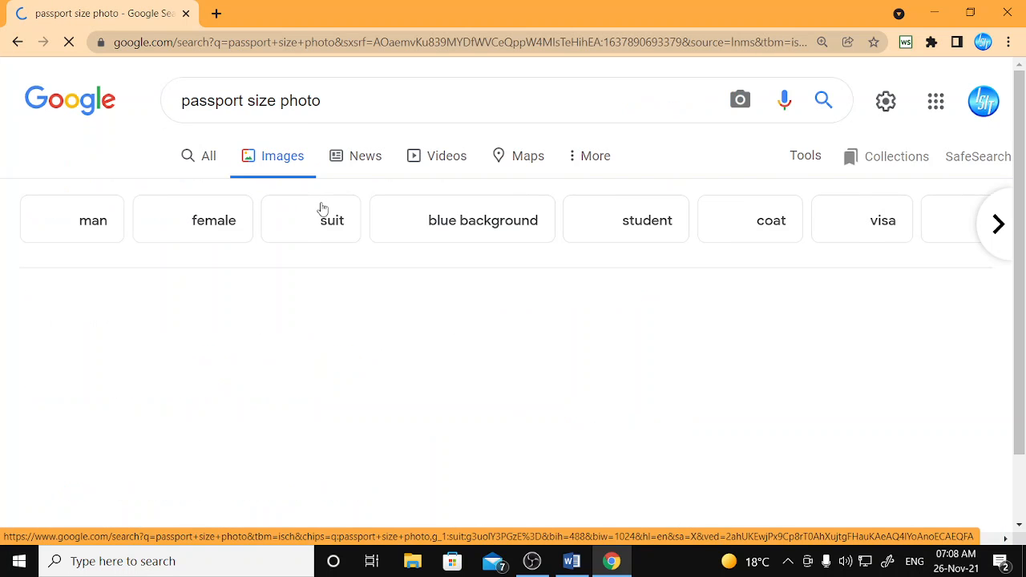
{"action": "scroll", "coordinate": [355, 313], "scroll_direction": "down", "scroll_amount": 3}
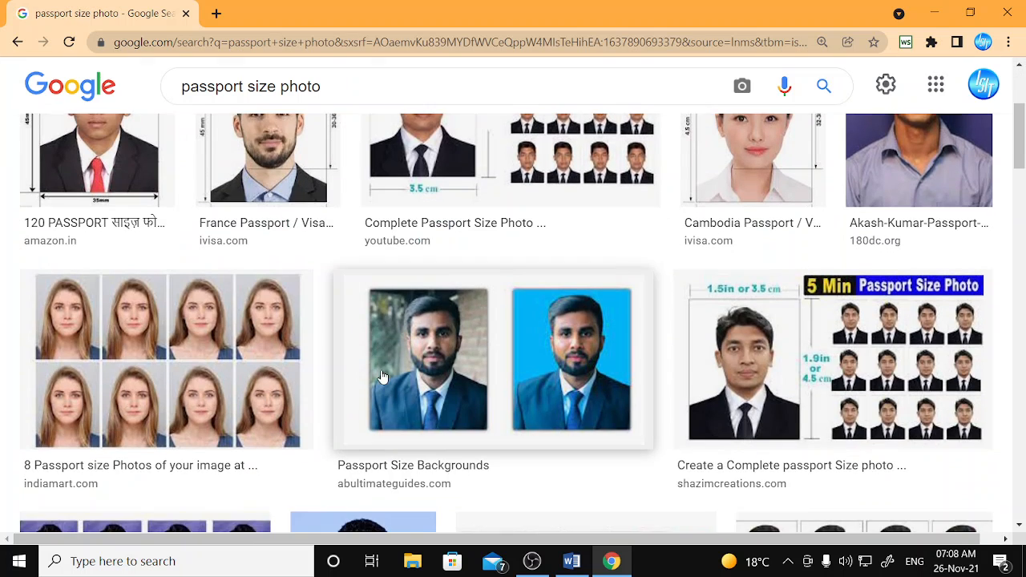
{"action": "scroll", "coordinate": [857, 181], "scroll_direction": "up", "scroll_amount": 2}
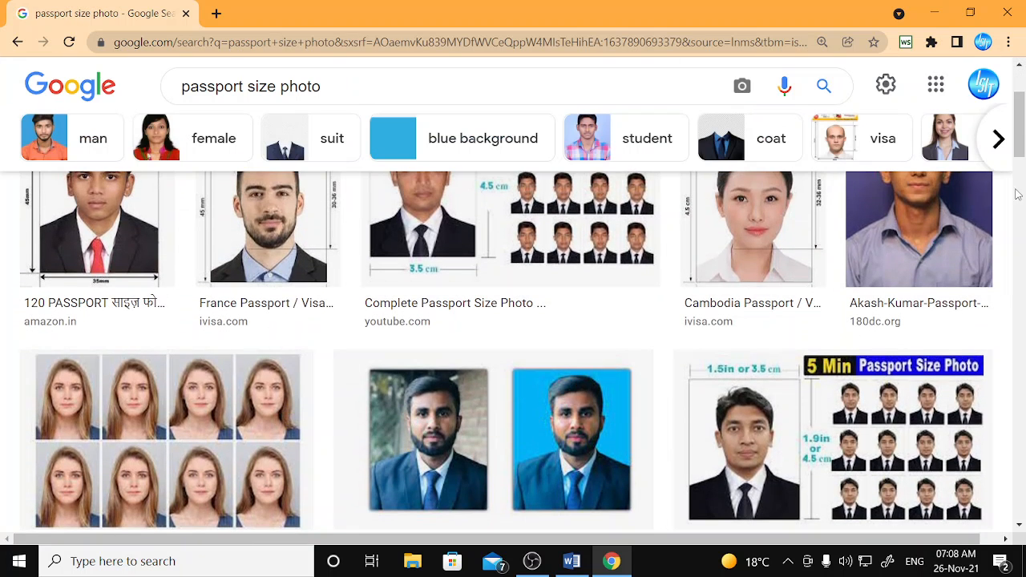
- Open the chosen passport photo's preview and choose Save image as
{"action": "left_click", "coordinate": [930, 270]}
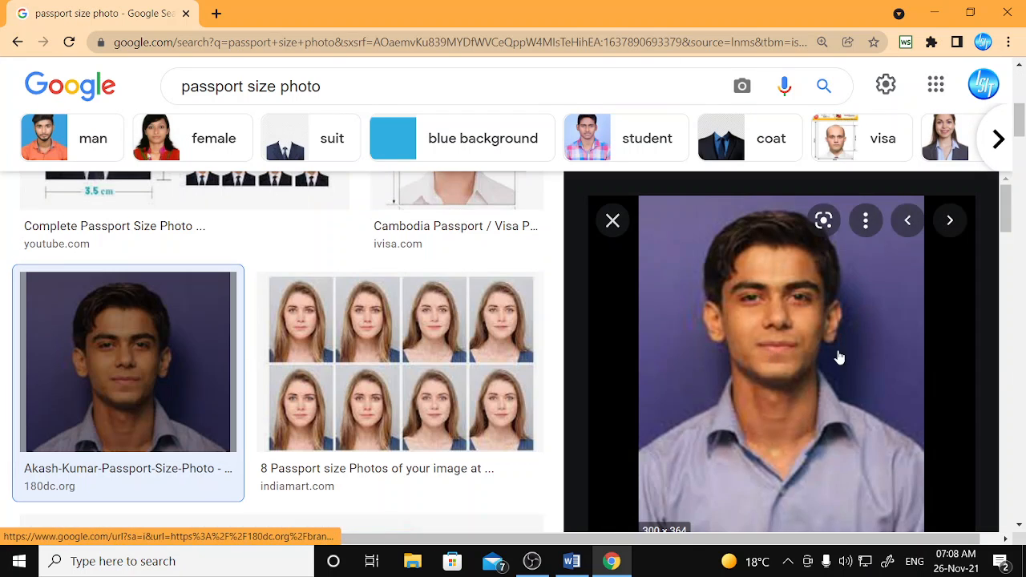
{"action": "right_click", "coordinate": [793, 296]}
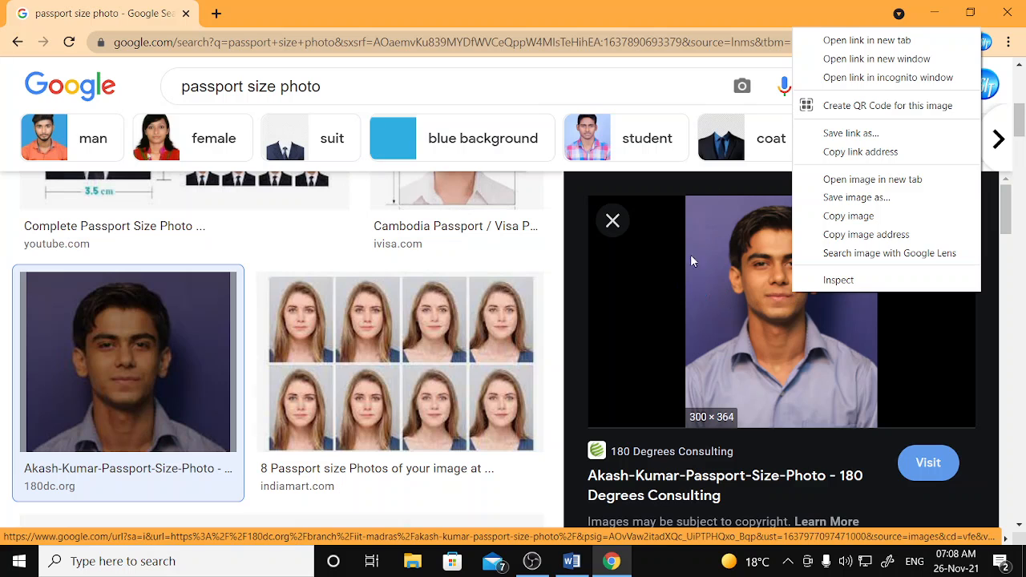
{"action": "left_click", "coordinate": [496, 22]}
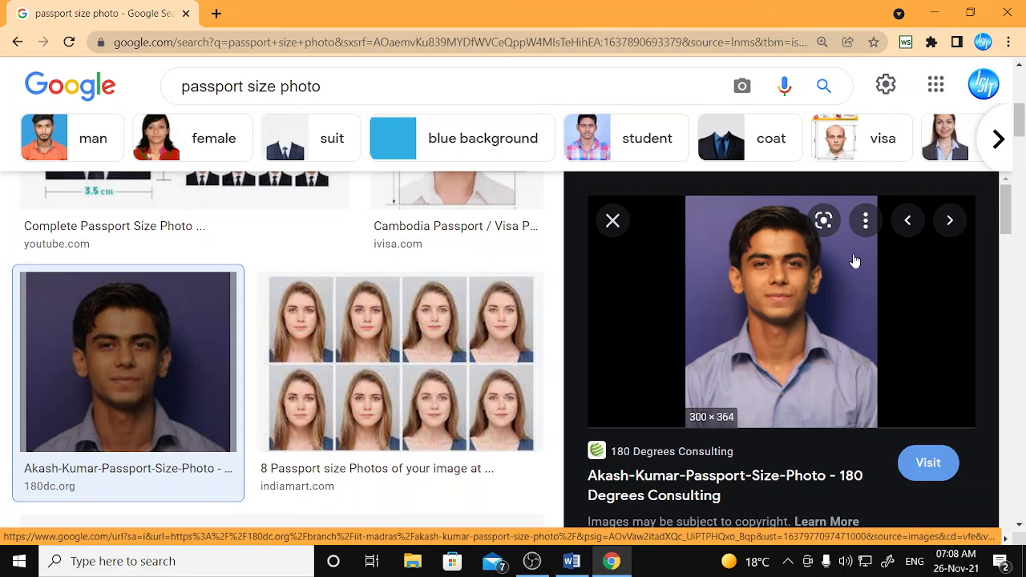
{"action": "right_click", "coordinate": [767, 294]}
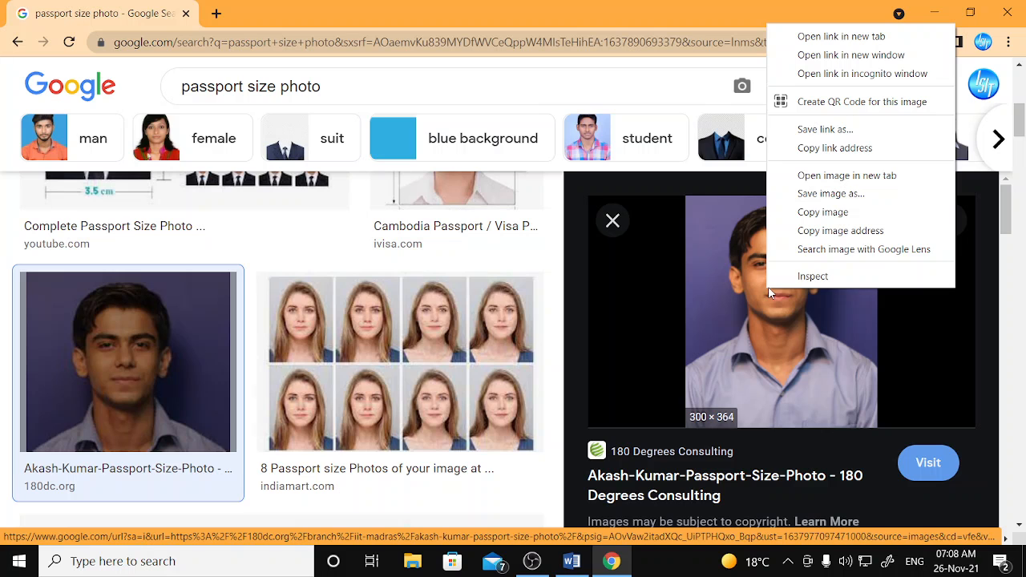
{"action": "left_click", "coordinate": [826, 201]}
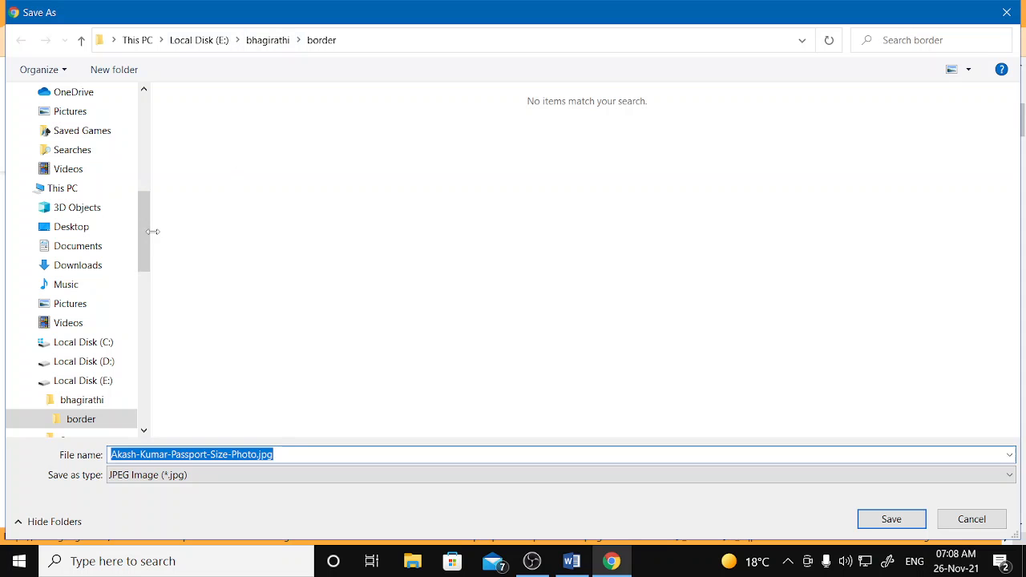
- Save the photo as a JPEG to the Desktop, close Chrome, and return to Word
{"action": "left_click_drag", "start_coordinate": [146, 231], "coordinate": [150, 135]}
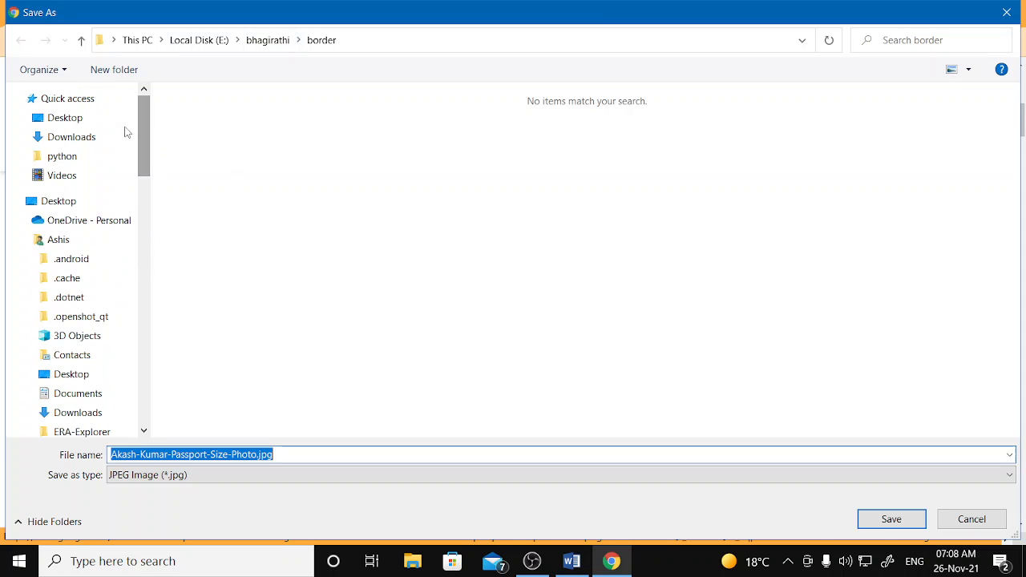
{"action": "left_click", "coordinate": [127, 121]}
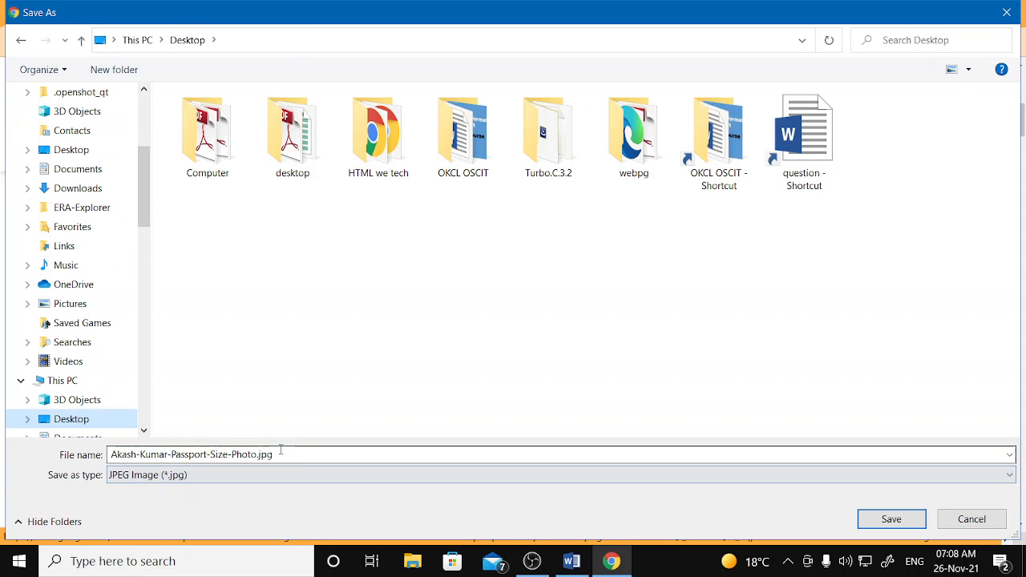
{"action": "left_click", "coordinate": [890, 519]}
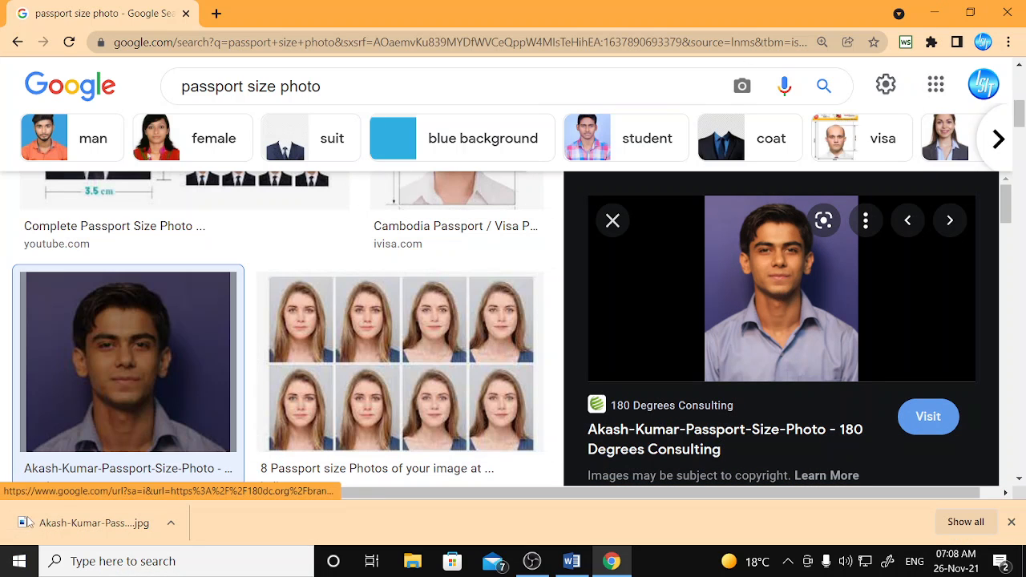
{"action": "left_click", "coordinate": [1009, 11]}
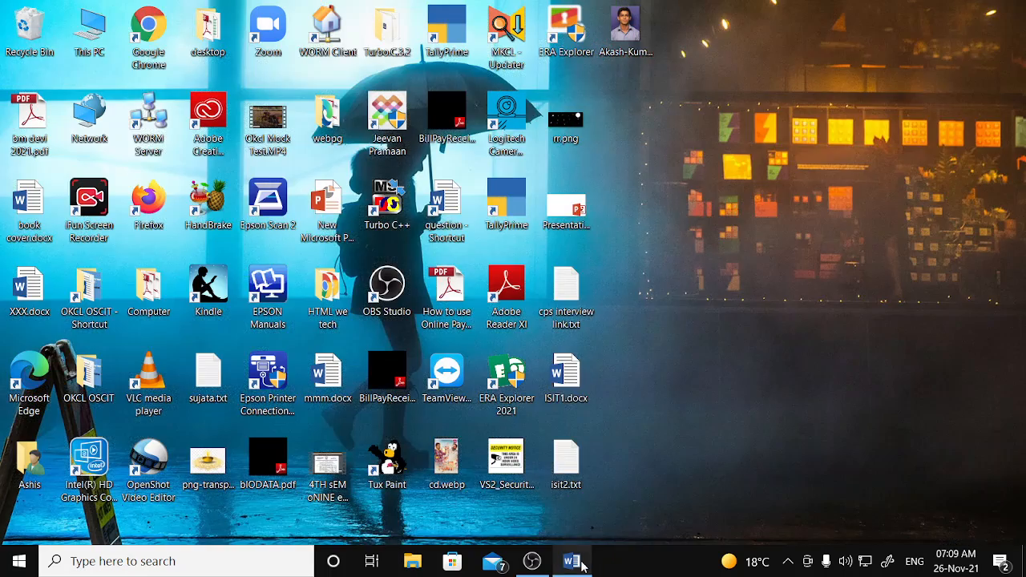
{"action": "left_click", "coordinate": [580, 566]}
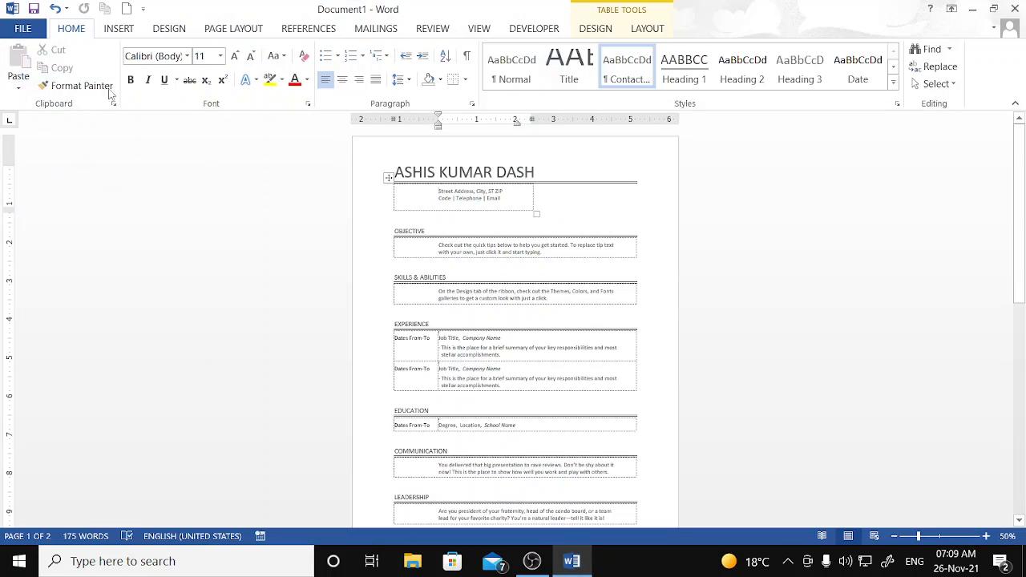
- Insert the downloaded passport photo JPG from the Desktop into the resume
{"action": "left_click", "coordinate": [118, 29]}
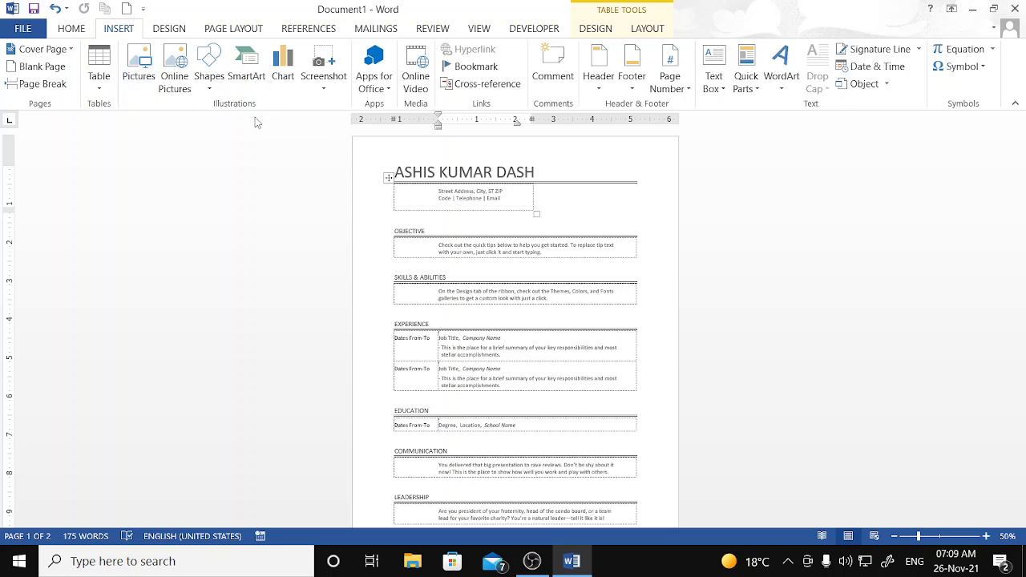
{"action": "left_click", "coordinate": [141, 76]}
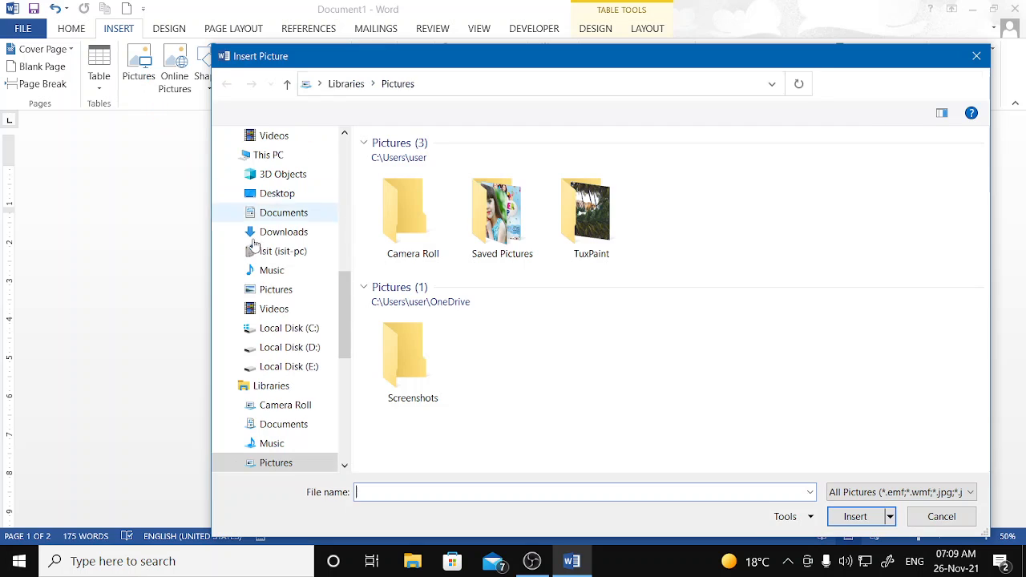
{"action": "scroll", "coordinate": [321, 257], "scroll_direction": "up", "scroll_amount": 8}
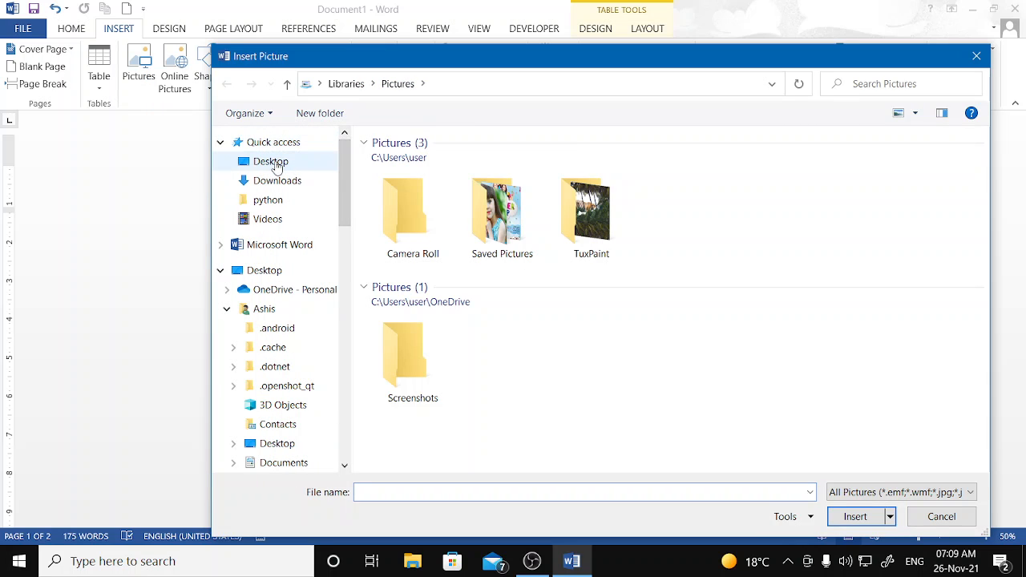
{"action": "left_click", "coordinate": [277, 164]}
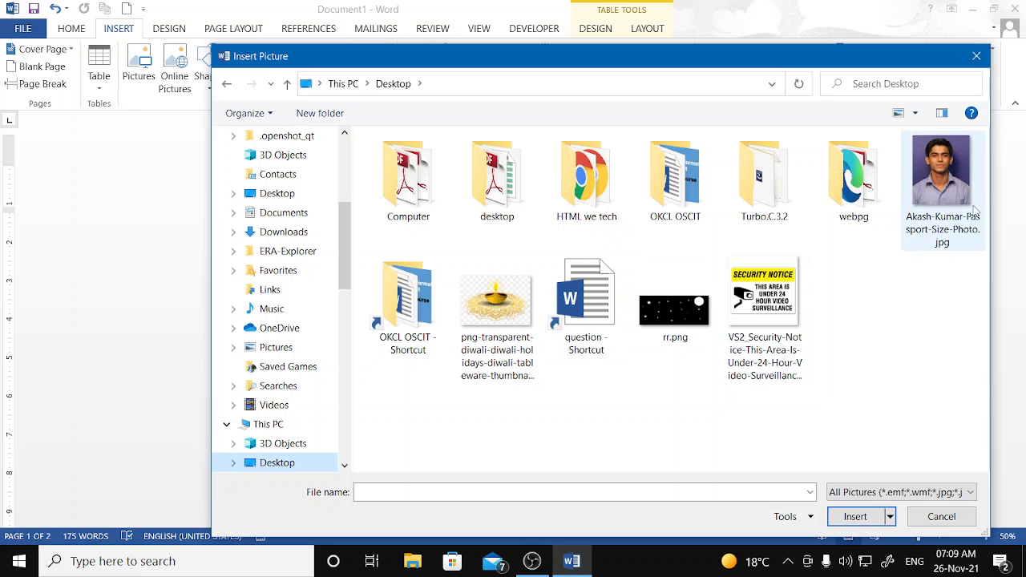
{"action": "left_click", "coordinate": [954, 174]}
{"action": "left_click", "coordinate": [877, 519]}
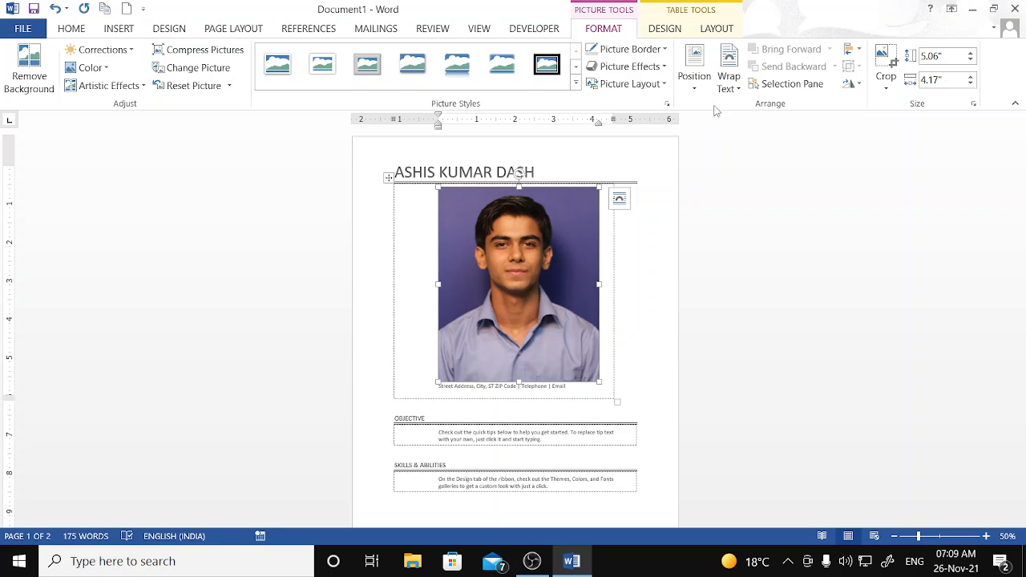
- Place the photo top right with square wrapping and reduce its height to 1.3" (1.07" wide)
{"action": "left_click", "coordinate": [694, 80]}
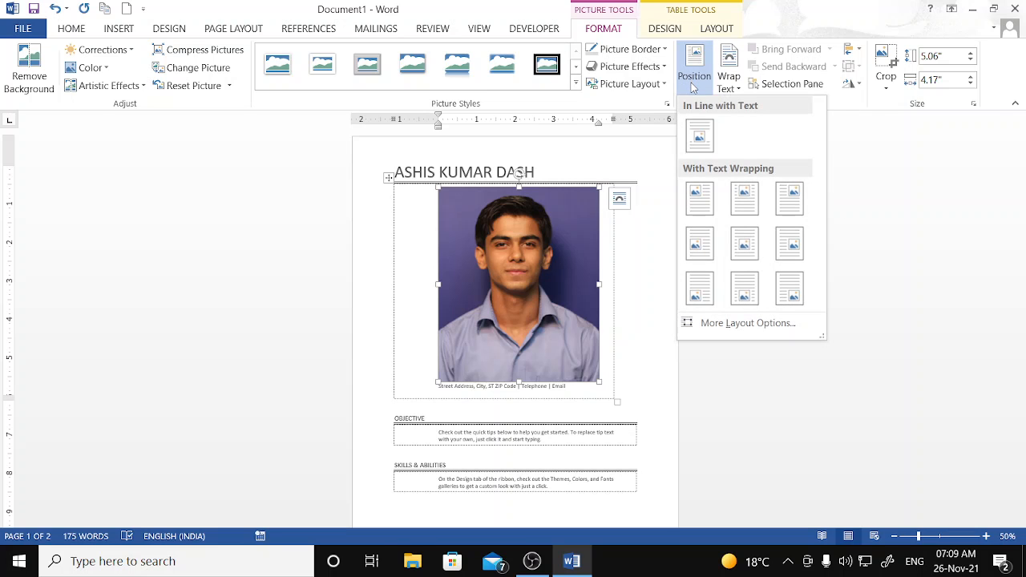
{"action": "left_click", "coordinate": [798, 201]}
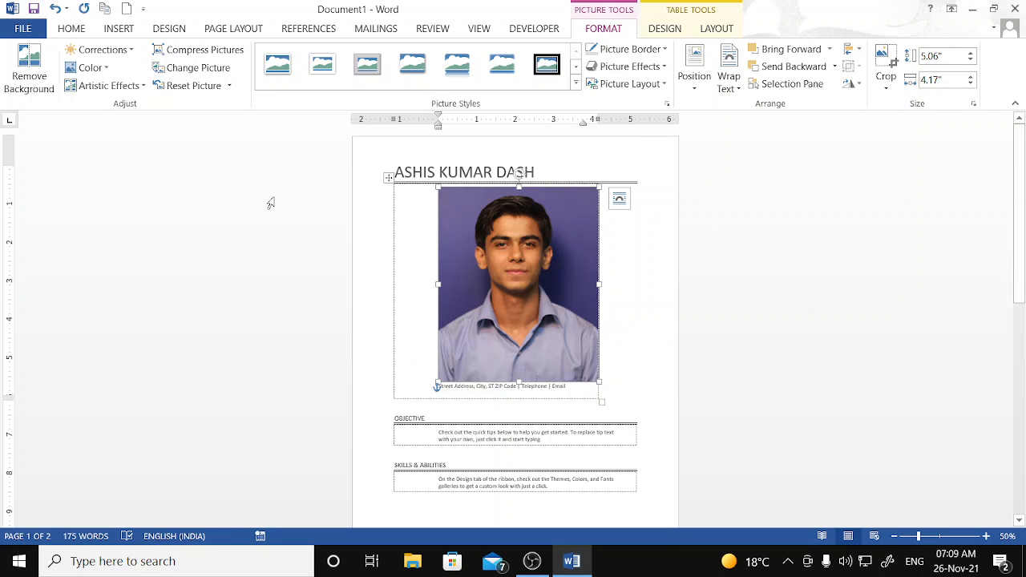
{"action": "left_click", "coordinate": [972, 63]}
{"action": "left_click", "coordinate": [972, 63]}
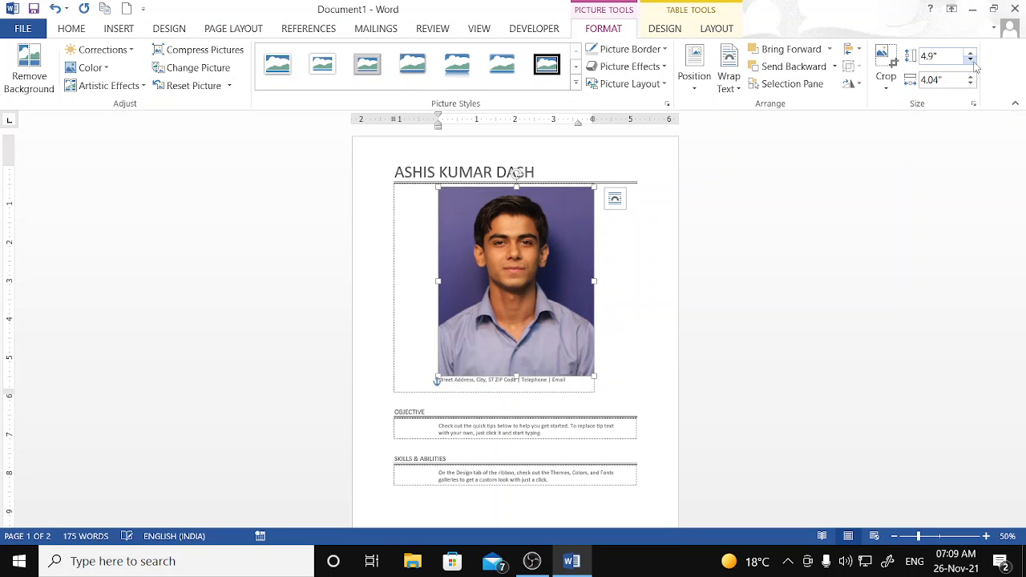
{"action": "left_click", "coordinate": [972, 63]}
{"action": "left_click", "coordinate": [972, 63]}
{"action": "left_click", "coordinate": [971, 62]}
{"action": "left_click", "coordinate": [972, 63]}
{"action": "left_click", "coordinate": [972, 63]}
{"action": "left_click", "coordinate": [971, 61]}
{"action": "left_click", "coordinate": [971, 61]}
{"action": "left_click", "coordinate": [972, 61]}
{"action": "left_click", "coordinate": [971, 61]}
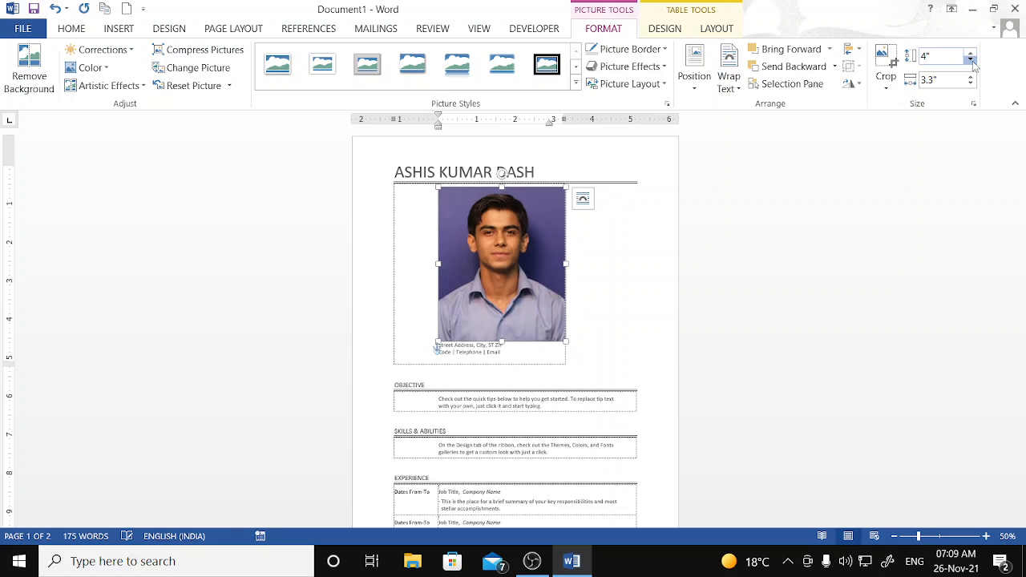
{"action": "left_click", "coordinate": [972, 61]}
{"action": "left_click", "coordinate": [972, 61]}
{"action": "left_click", "coordinate": [972, 60]}
{"action": "left_click", "coordinate": [972, 61]}
{"action": "left_click", "coordinate": [972, 61]}
{"action": "left_click", "coordinate": [972, 61]}
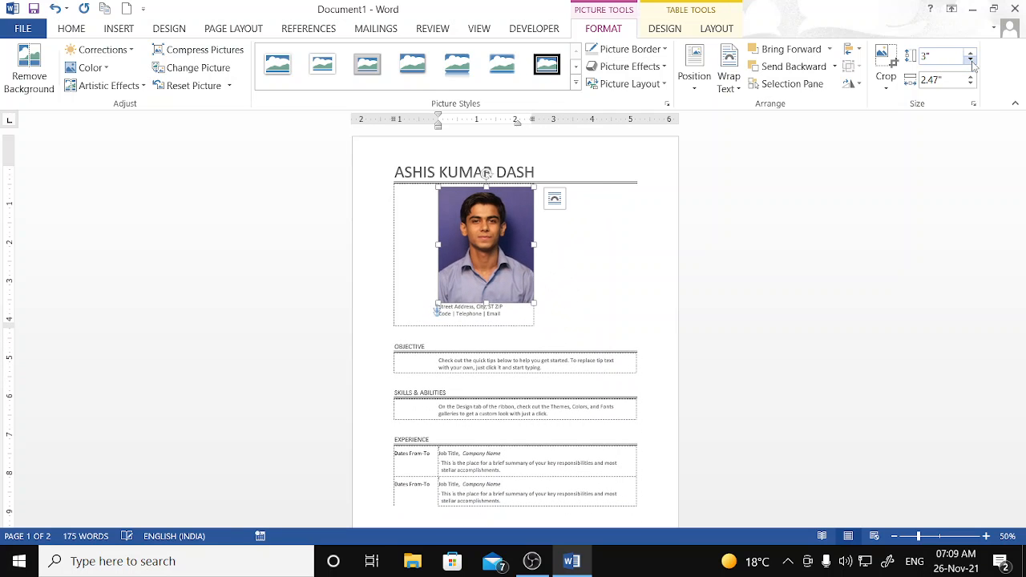
{"action": "left_click", "coordinate": [972, 61]}
{"action": "left_click", "coordinate": [972, 61]}
{"action": "left_click", "coordinate": [972, 61]}
{"action": "left_click", "coordinate": [972, 61]}
{"action": "left_click", "coordinate": [971, 61]}
{"action": "left_click", "coordinate": [971, 61]}
{"action": "left_click", "coordinate": [972, 61]}
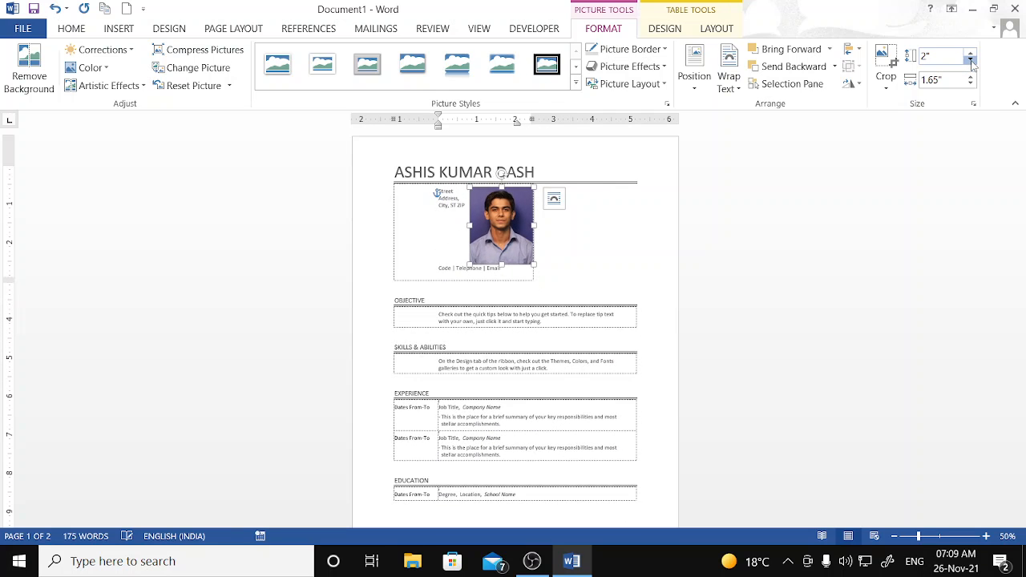
{"action": "left_click", "coordinate": [971, 61]}
{"action": "left_click", "coordinate": [972, 61]}
{"action": "left_click", "coordinate": [972, 61]}
{"action": "left_click", "coordinate": [972, 61]}
{"action": "left_click", "coordinate": [972, 61]}
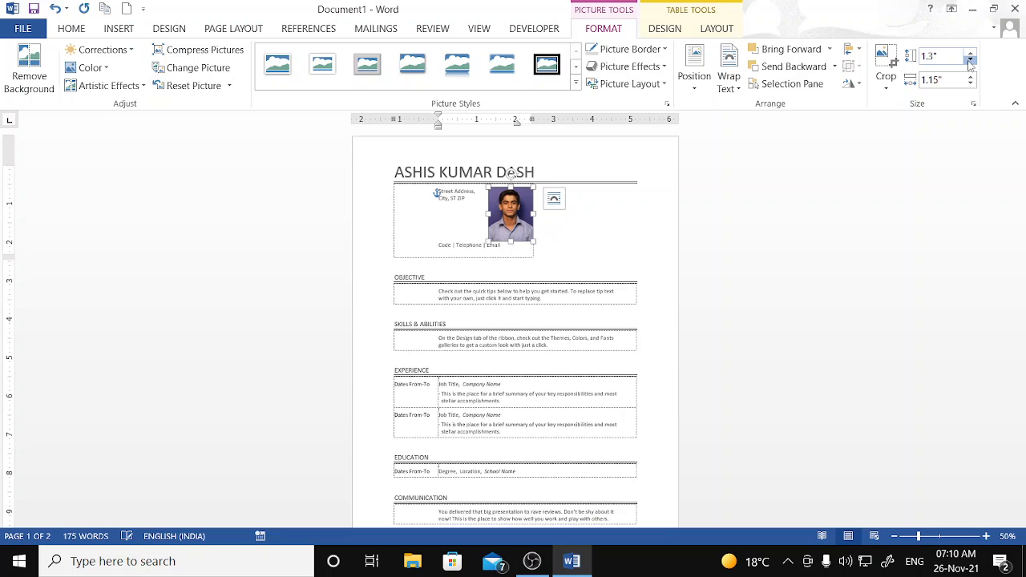
{"action": "left_click", "coordinate": [972, 61]}
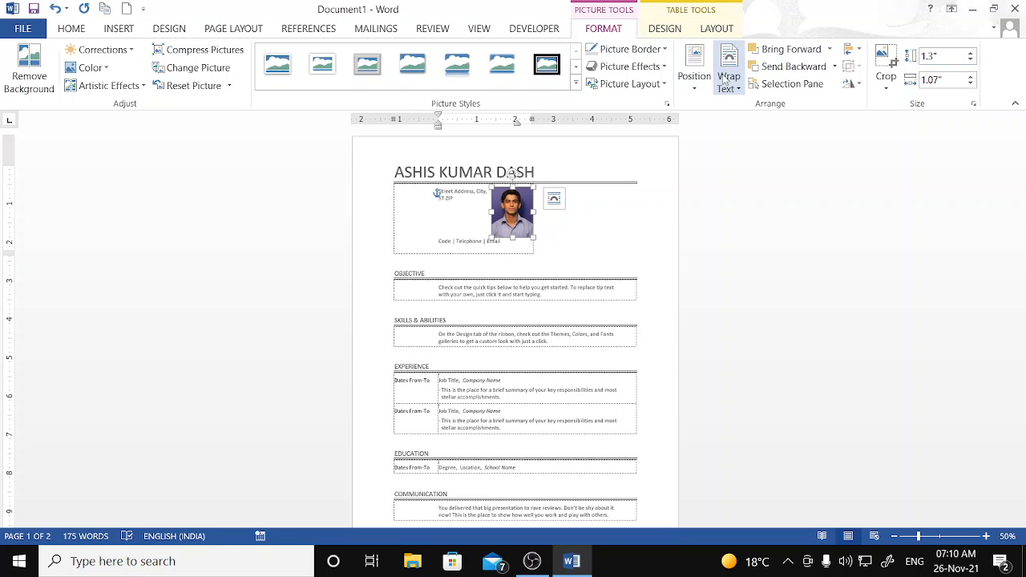
{"action": "left_click", "coordinate": [695, 71]}
- Position the résumé photo at the header's top right with square text wrapping
{"action": "left_click", "coordinate": [791, 197]}
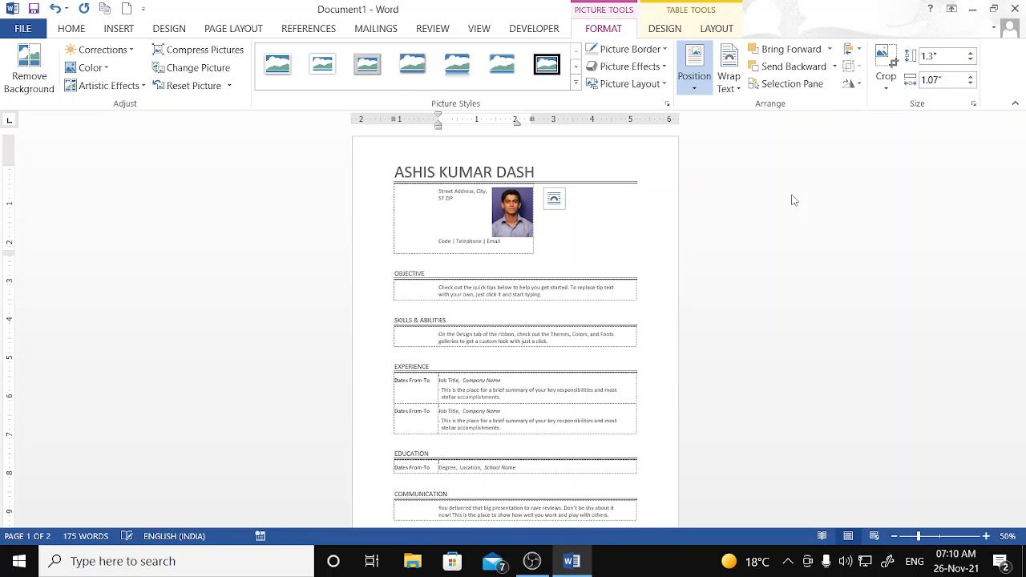
{"action": "left_click_drag", "start_coordinate": [526, 219], "coordinate": [632, 218]}
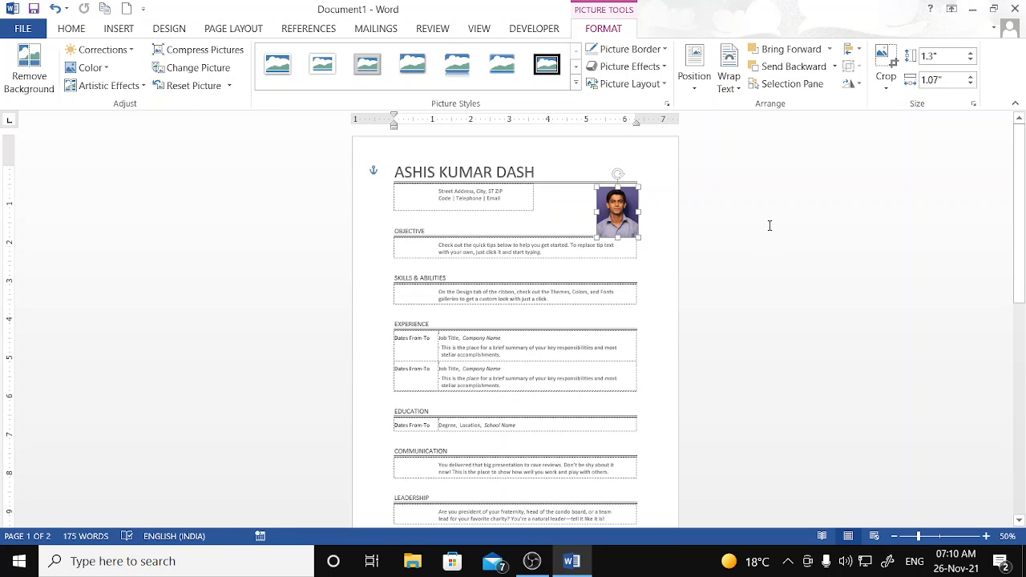
{"action": "left_click", "coordinate": [643, 224]}
{"action": "left_click", "coordinate": [613, 205]}
{"action": "mouse_move", "coordinate": [613, 206]}
{"action": "left_mouse_down"}
{"action": "mouse_move", "coordinate": [494, 203]}
{"action": "mouse_move", "coordinate": [612, 205]}
{"action": "left_mouse_up"}
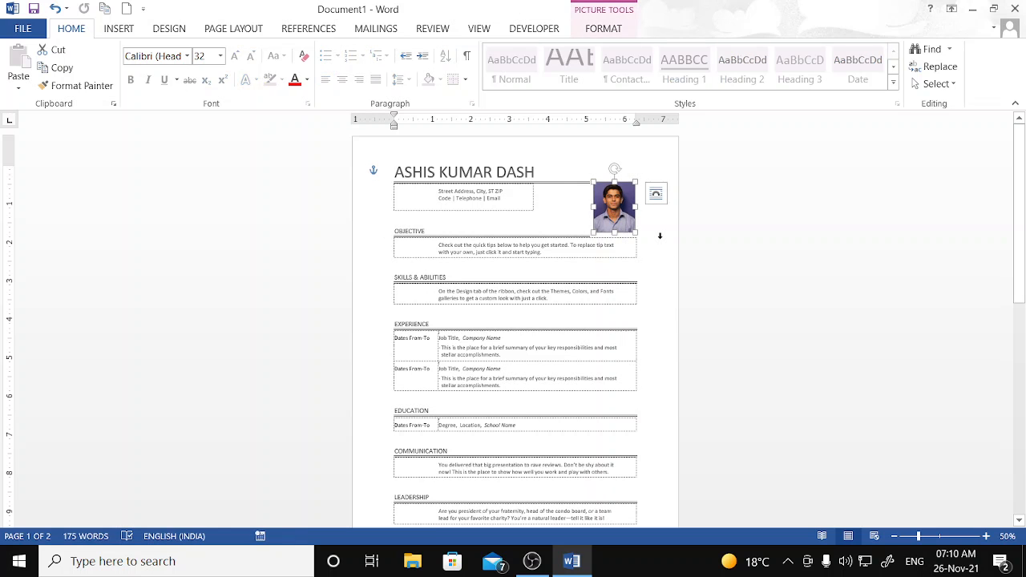
{"action": "left_click", "coordinate": [724, 211]}
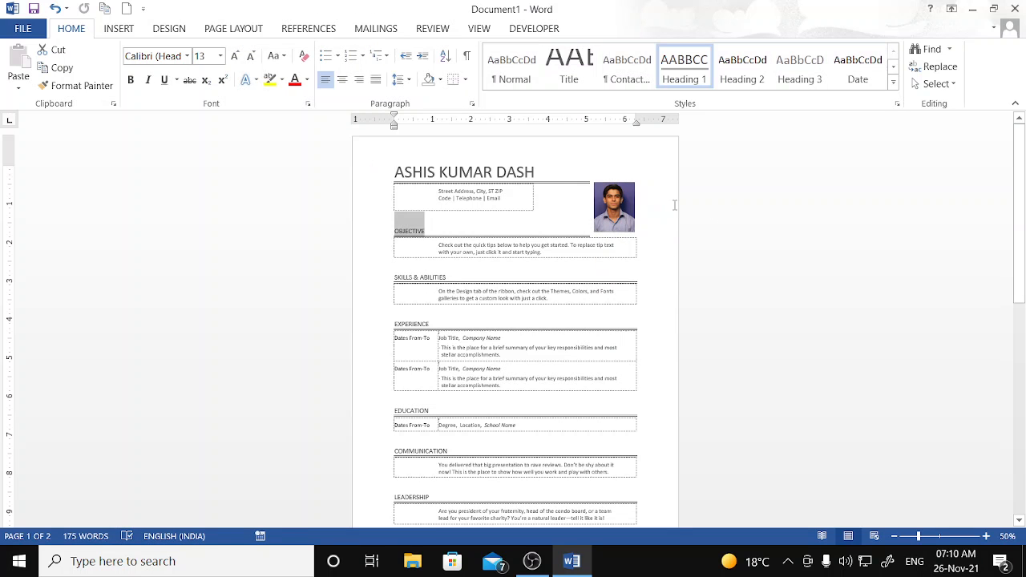
- Zoom in on the page to inspect the placed photo
{"action": "left_click", "coordinate": [987, 536]}
{"action": "left_click", "coordinate": [986, 536]}
{"action": "left_click", "coordinate": [986, 536]}
{"action": "left_click", "coordinate": [986, 536]}
{"action": "left_click", "coordinate": [986, 537]}
{"action": "left_click", "coordinate": [986, 537]}
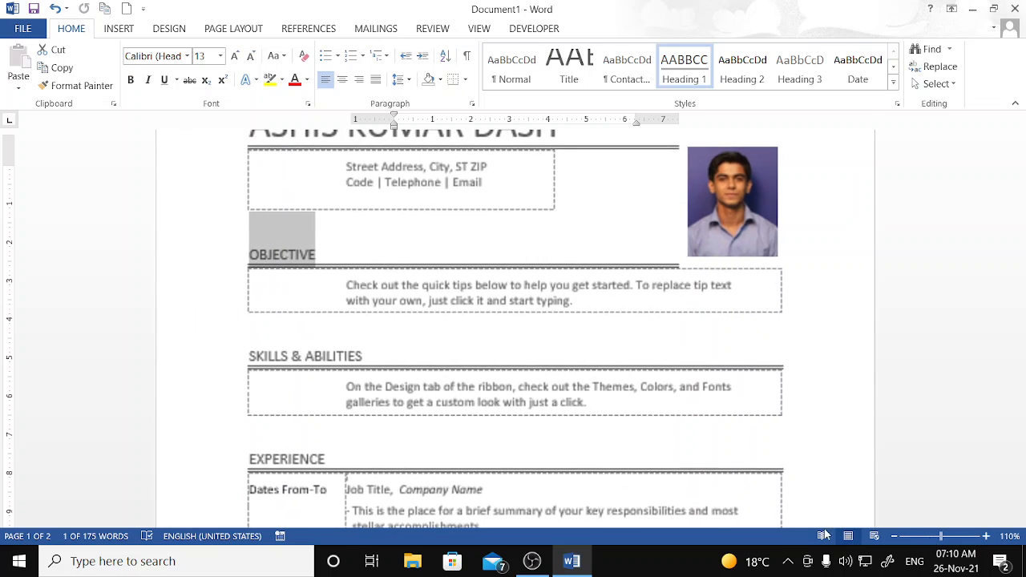
{"action": "mouse_move", "coordinate": [758, 199]}
{"action": "left_mouse_down"}
{"action": "mouse_move", "coordinate": [786, 200]}
{"action": "mouse_move", "coordinate": [762, 202]}
{"action": "left_mouse_up"}
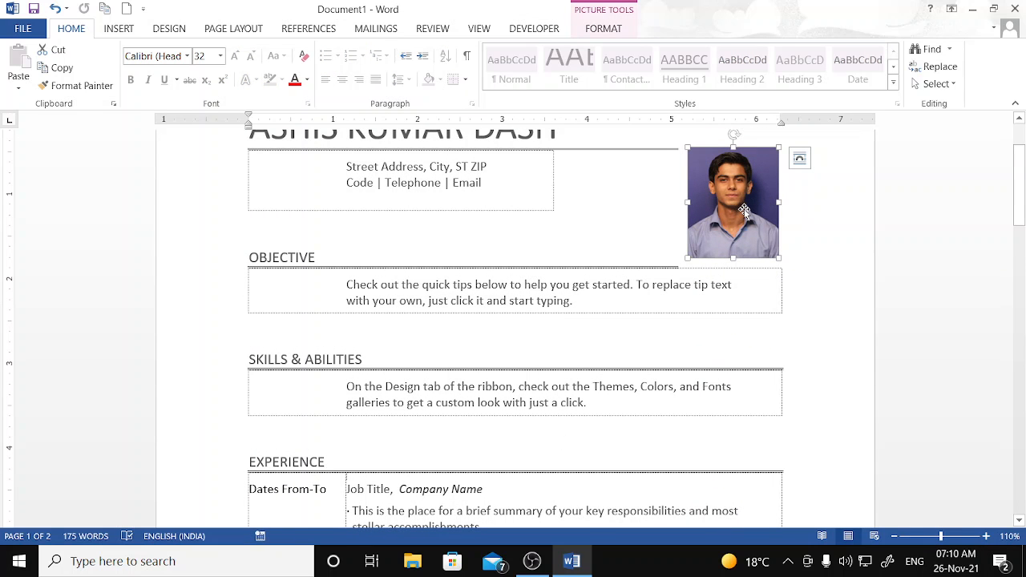
- Close the accidentally opened Settings window and create a new blank document
{"action": "key", "text": "super+i"}
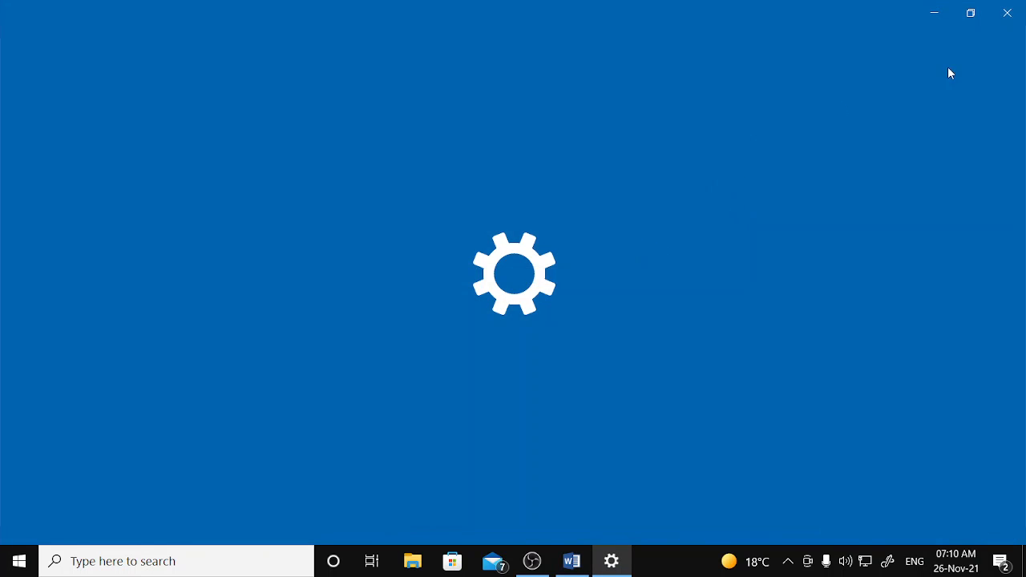
{"action": "left_click", "coordinate": [1007, 12]}
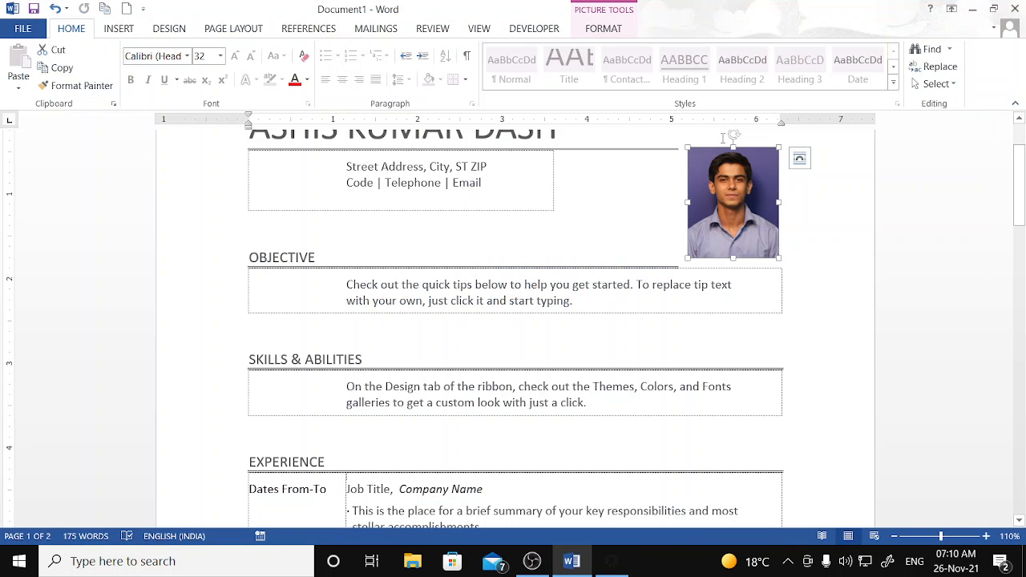
{"action": "key", "text": "ctrl+n"}
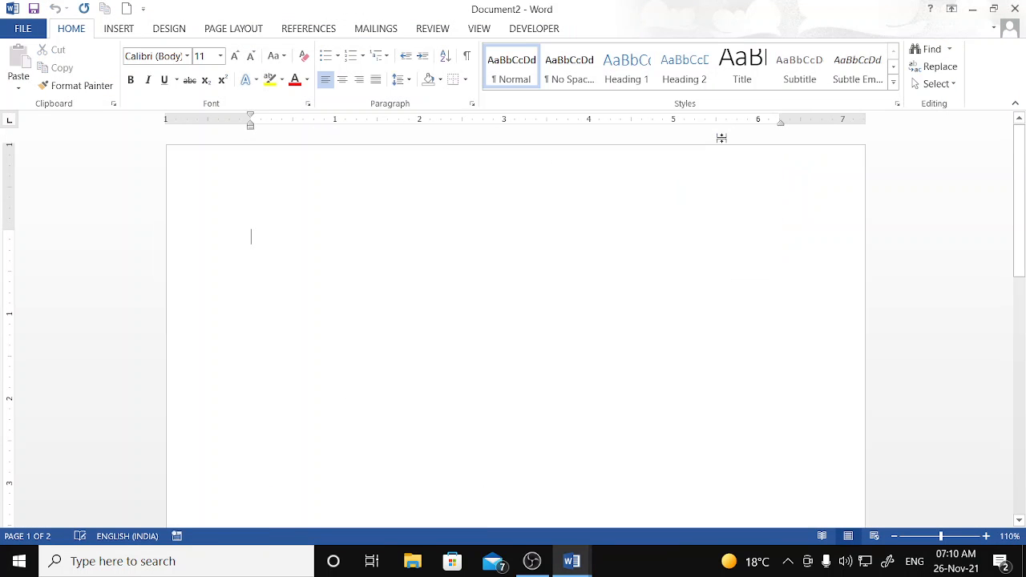
- Insert the passport-size photo from the Desktop through Insert > Pictures
{"action": "left_click", "coordinate": [119, 29]}
{"action": "left_click", "coordinate": [140, 89]}
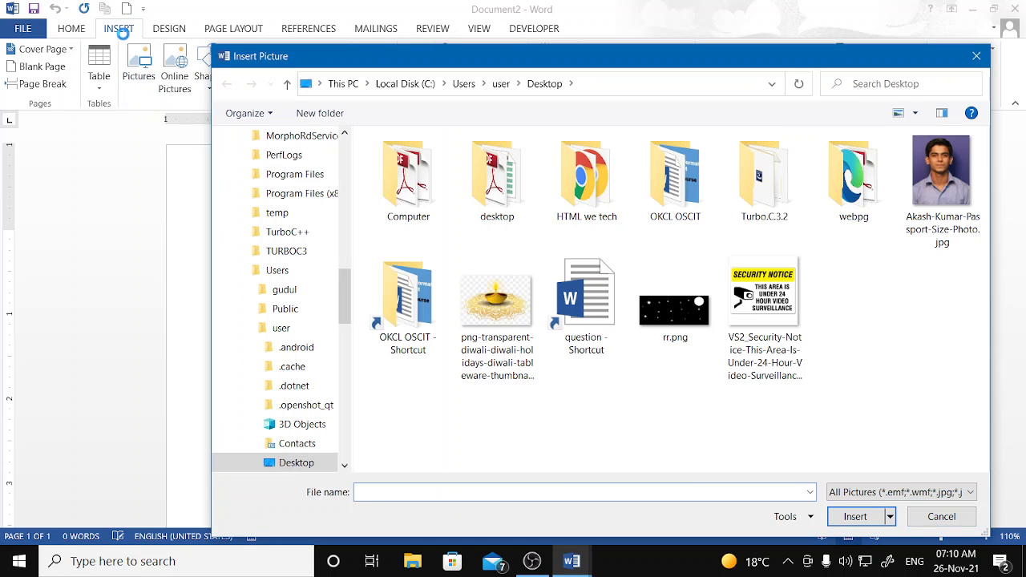
{"action": "left_click_drag", "start_coordinate": [402, 62], "coordinate": [349, 62]}
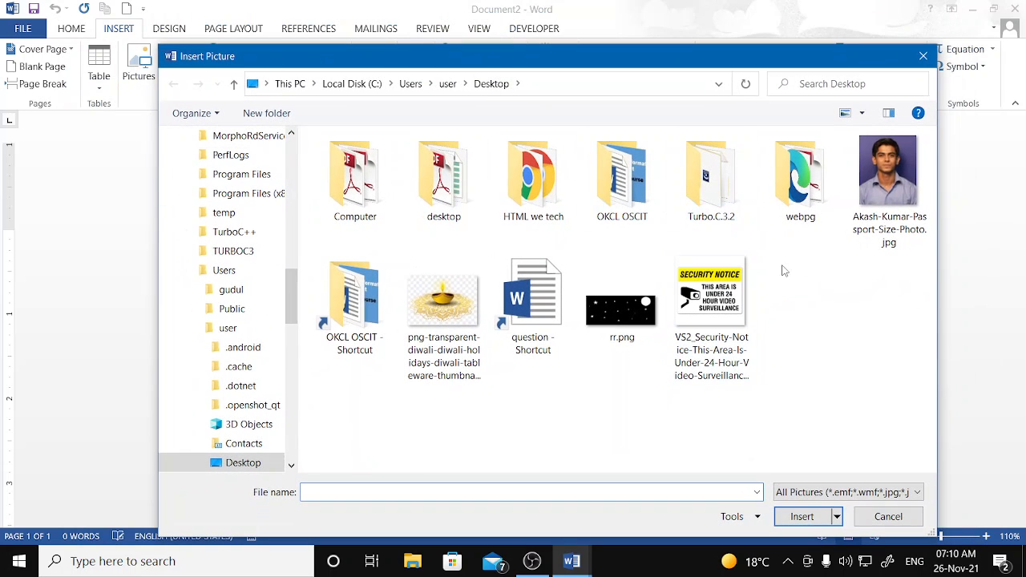
{"action": "left_click", "coordinate": [888, 194]}
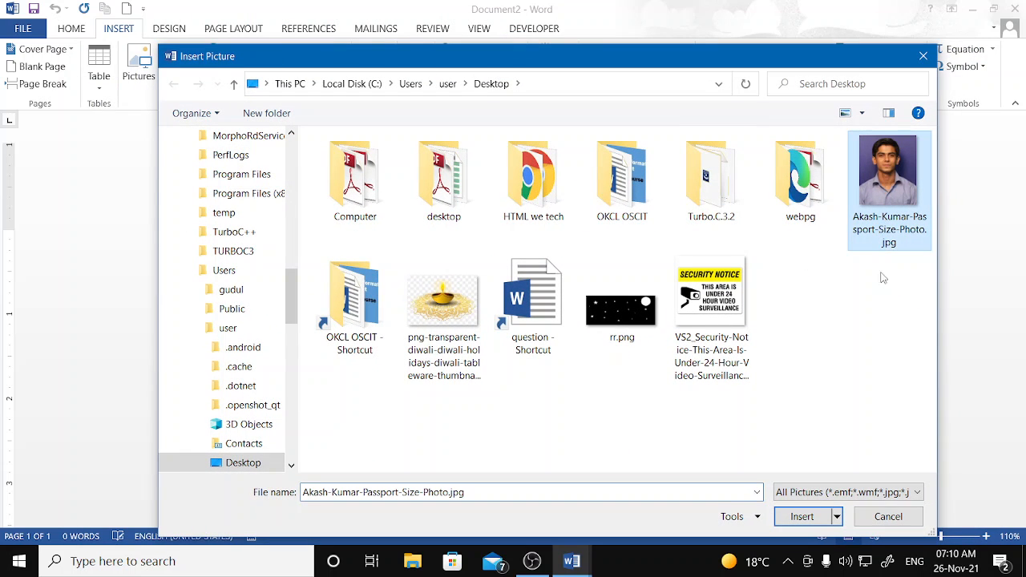
{"action": "left_click", "coordinate": [802, 516]}
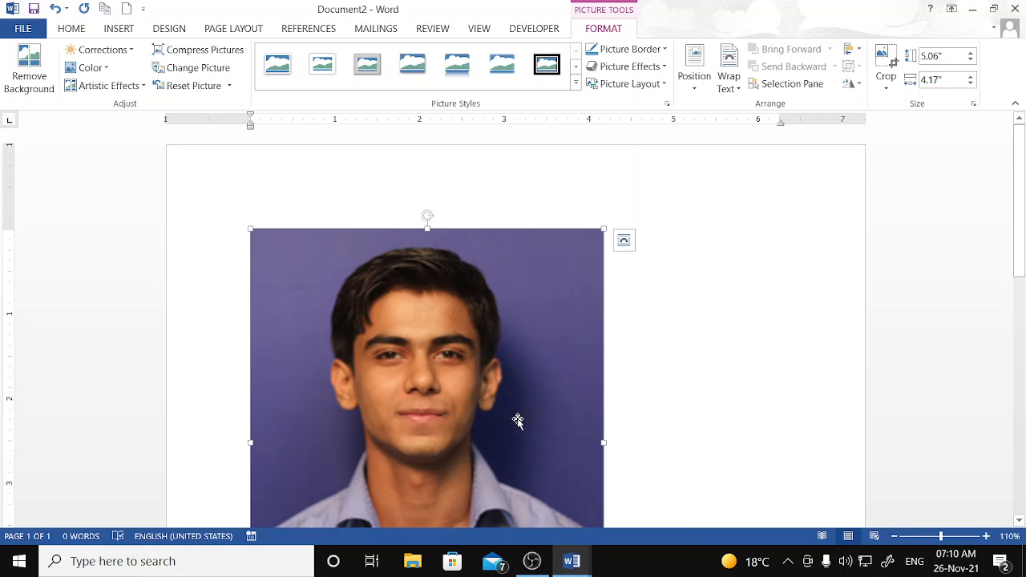
- Resize the photo to 1.5" tall by 1.24" wide using corner handles and the Height box
{"action": "scroll", "coordinate": [782, 400], "scroll_direction": "down", "scroll_amount": 3}
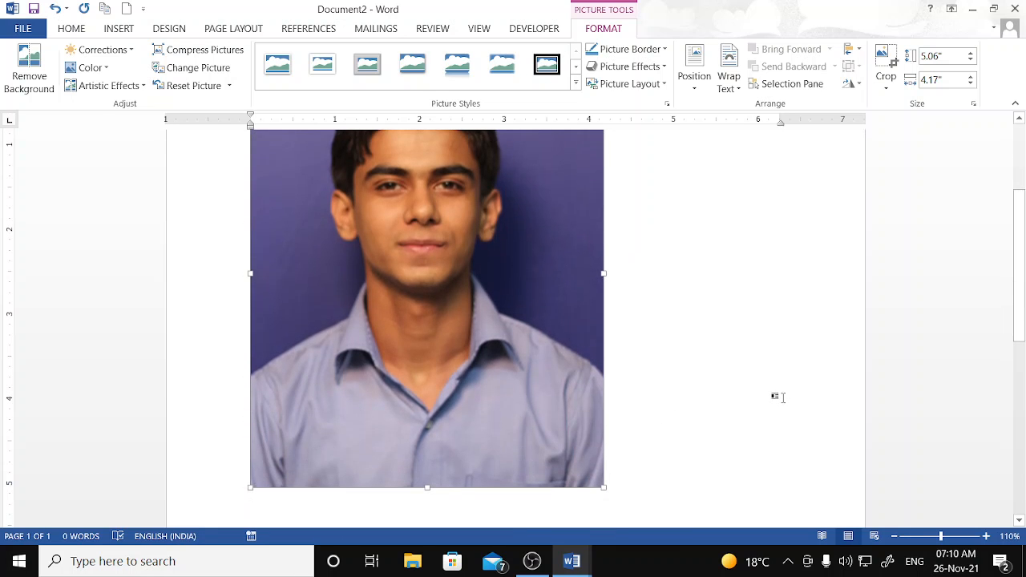
{"action": "scroll", "coordinate": [774, 397], "scroll_direction": "up", "scroll_amount": 2}
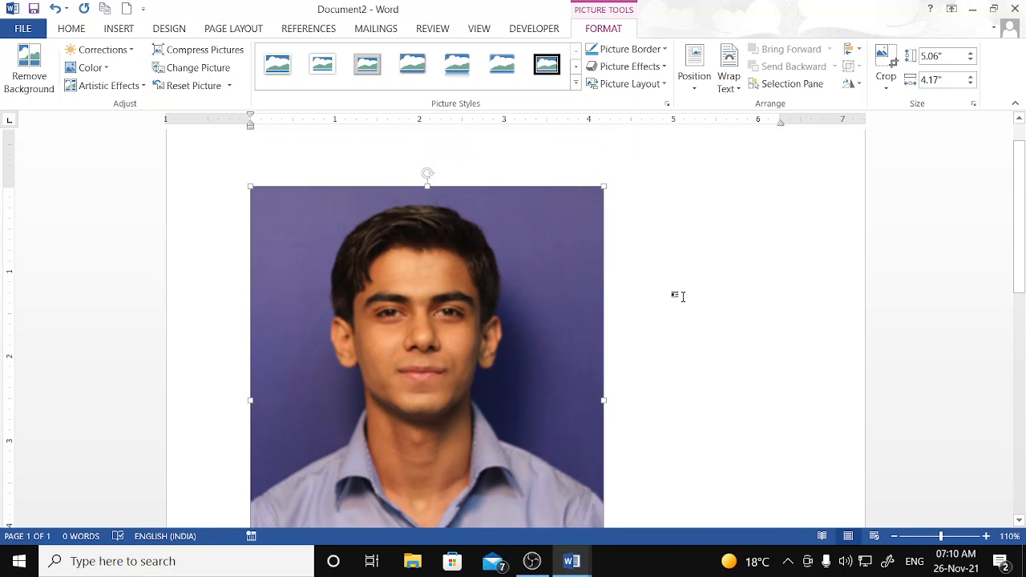
{"action": "left_click", "coordinate": [971, 60]}
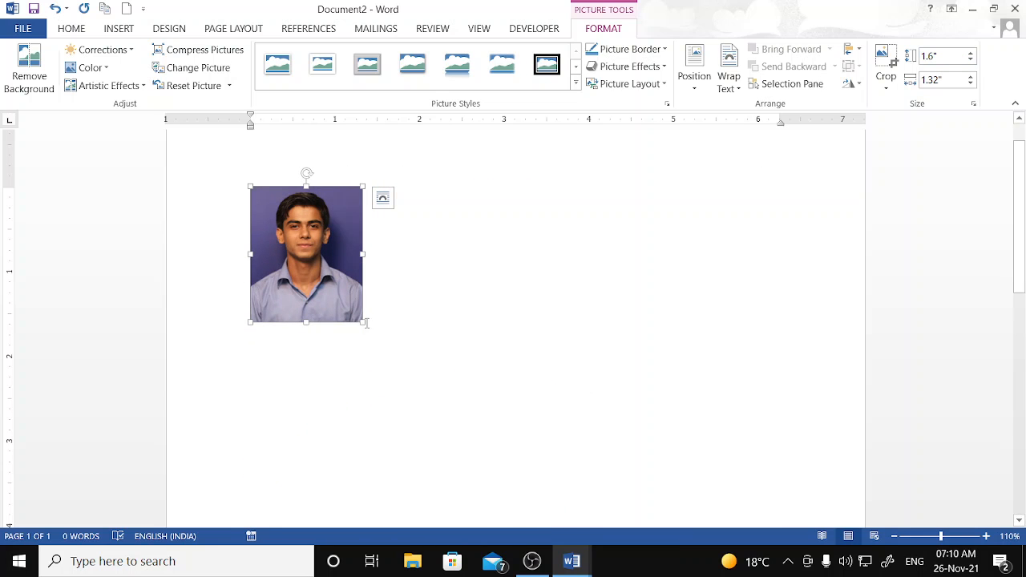
{"action": "left_click_drag", "start_coordinate": [364, 321], "coordinate": [348, 305]}
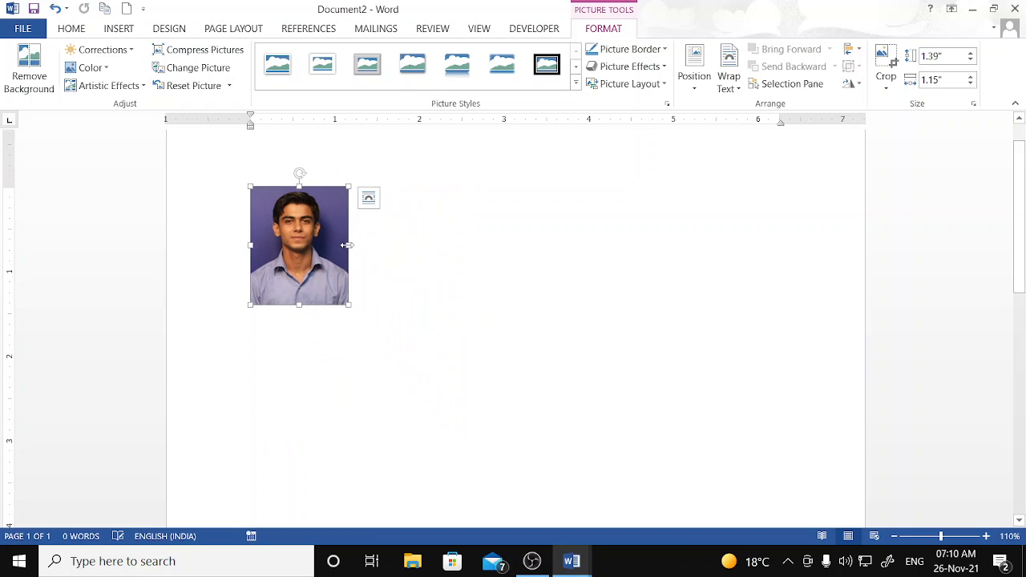
{"action": "left_click_drag", "start_coordinate": [350, 242], "coordinate": [813, 241]}
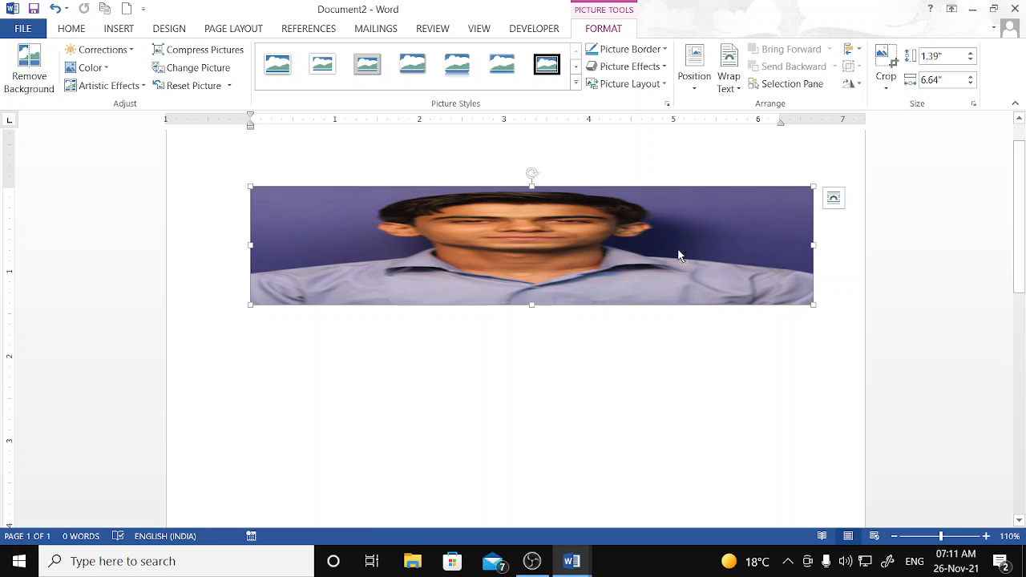
{"action": "key", "text": "ctrl+z"}
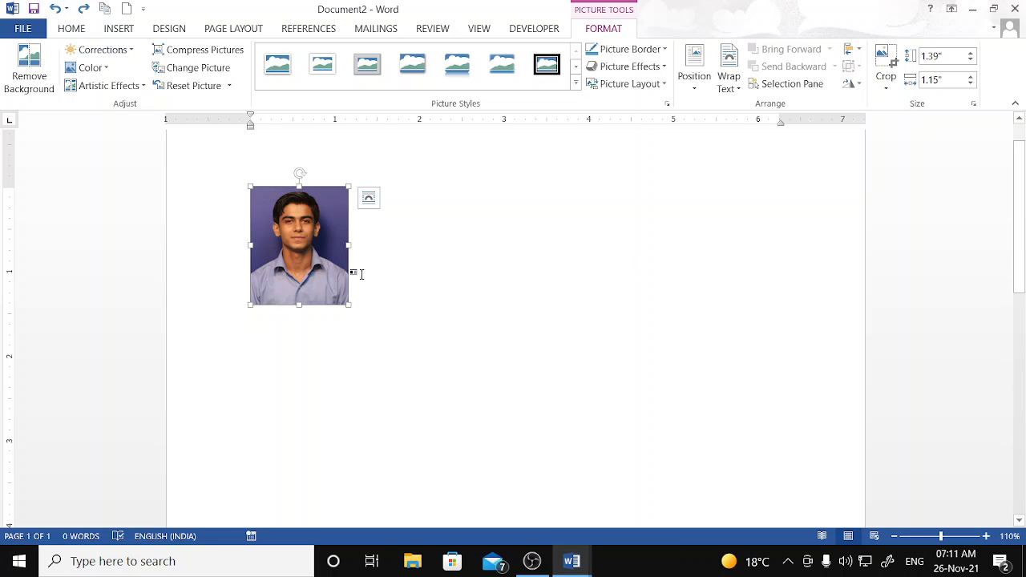
{"action": "left_click_drag", "start_coordinate": [353, 304], "coordinate": [410, 376]}
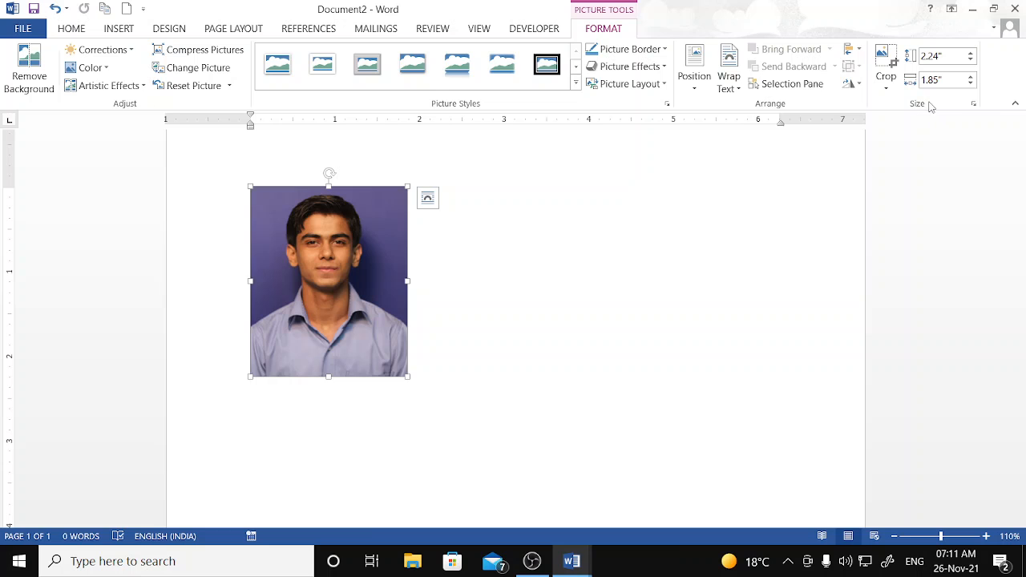
{"action": "left_click", "coordinate": [971, 60]}
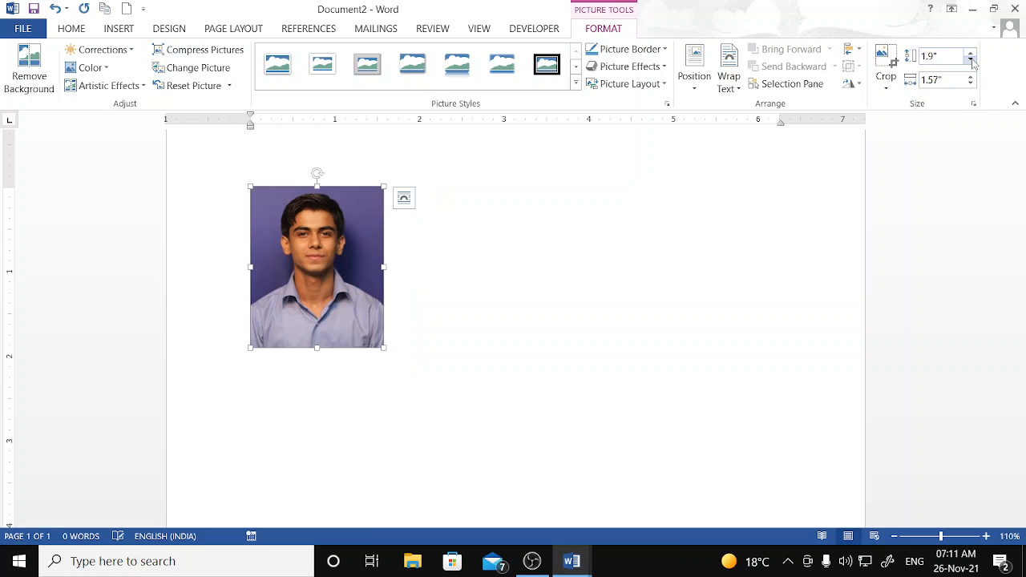
{"action": "left_click", "coordinate": [971, 60]}
{"action": "left_click", "coordinate": [694, 69]}
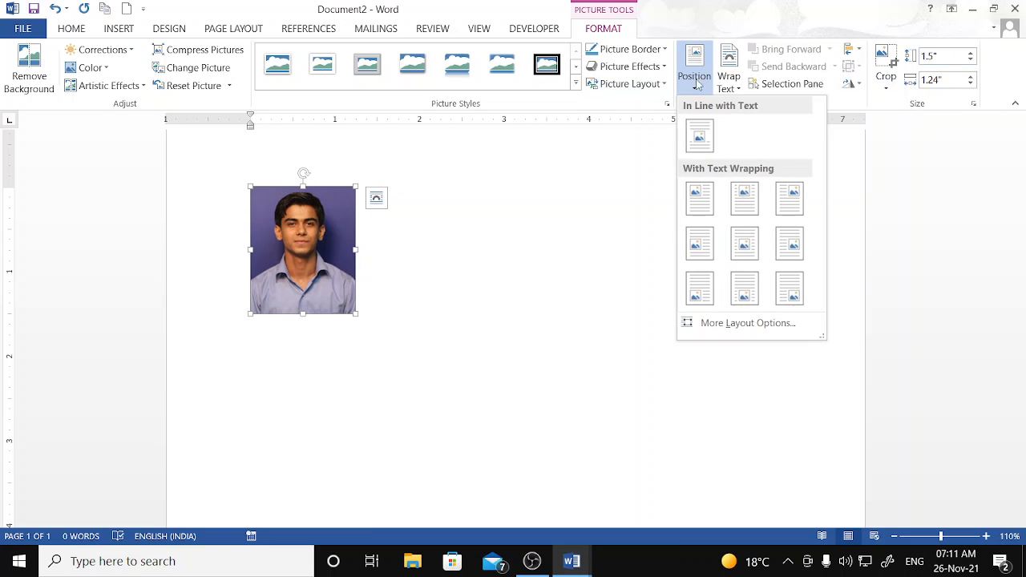
- Place the photo at bottom right with text wrapping and zoom out to view the page
{"action": "left_click", "coordinate": [789, 290]}
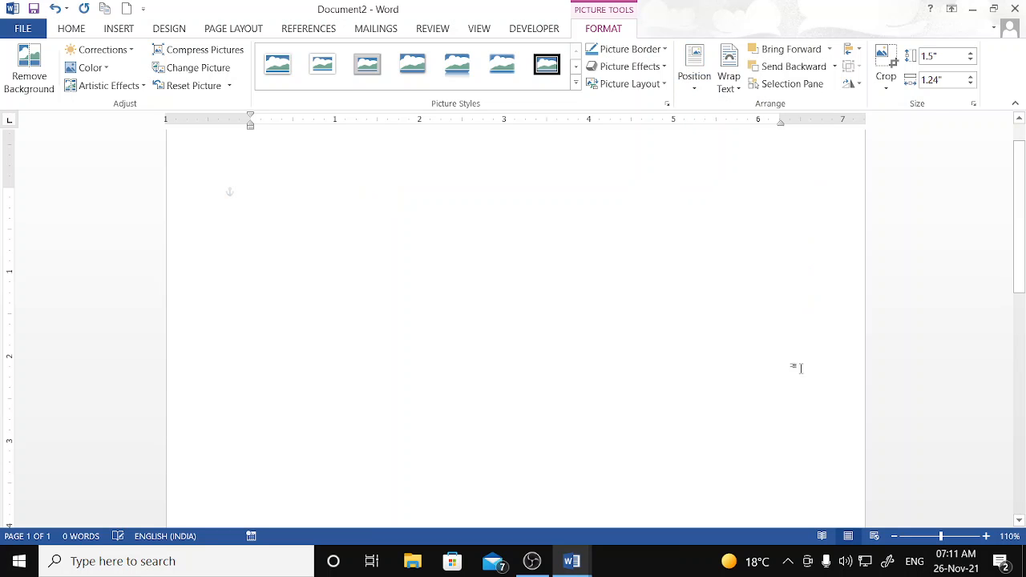
{"action": "left_click", "coordinate": [895, 537]}
{"action": "left_click", "coordinate": [895, 537]}
{"action": "left_click", "coordinate": [895, 536]}
{"action": "left_click", "coordinate": [894, 536]}
{"action": "left_click", "coordinate": [895, 537]}
{"action": "left_click", "coordinate": [895, 536]}
{"action": "left_click", "coordinate": [894, 537]}
{"action": "left_click", "coordinate": [895, 536]}
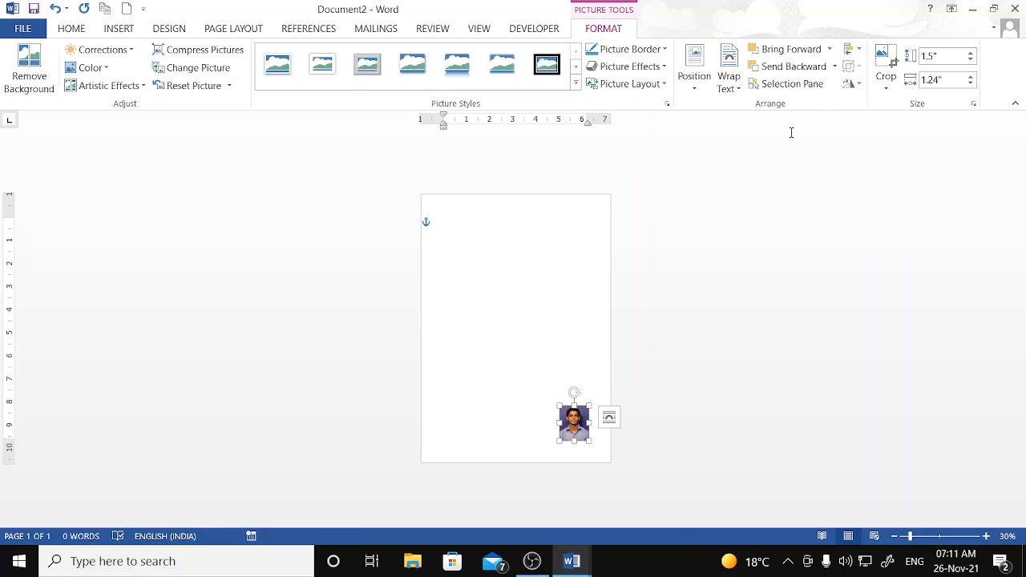
- Try bottom centre, bottom left and centre placements, settling on top right
{"action": "left_click", "coordinate": [694, 72]}
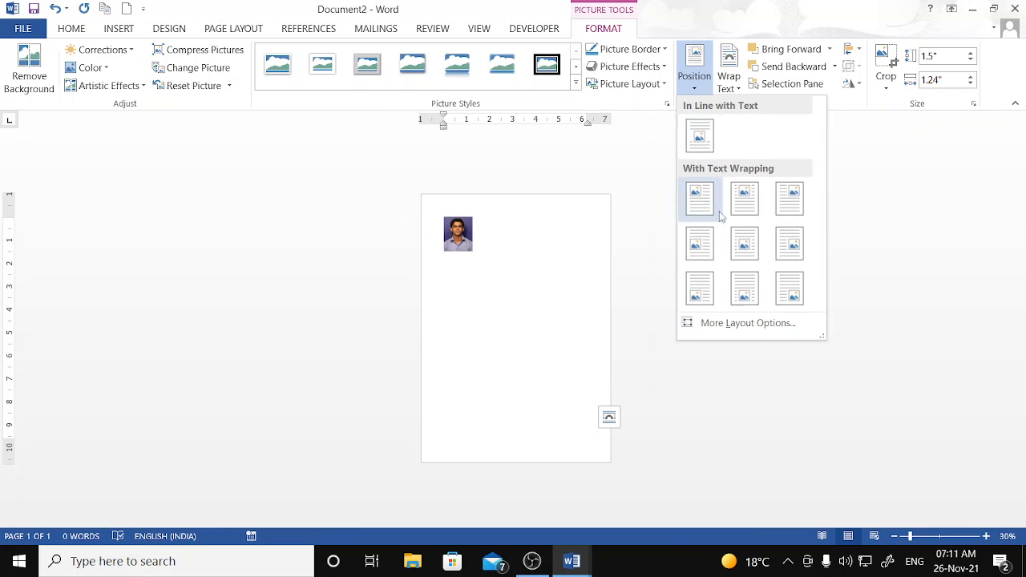
{"action": "left_click", "coordinate": [744, 299]}
{"action": "left_click", "coordinate": [694, 73]}
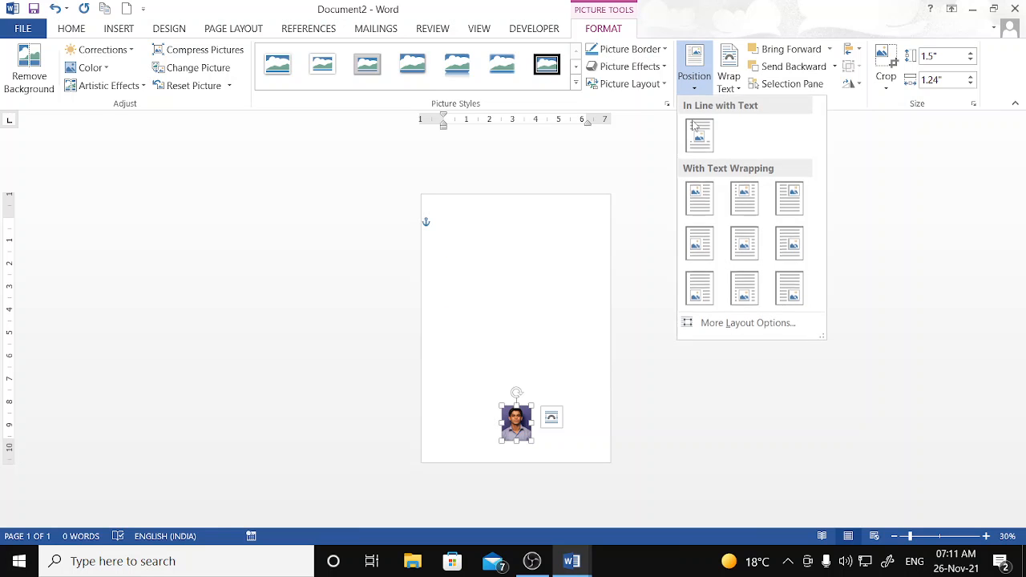
{"action": "left_click", "coordinate": [700, 282]}
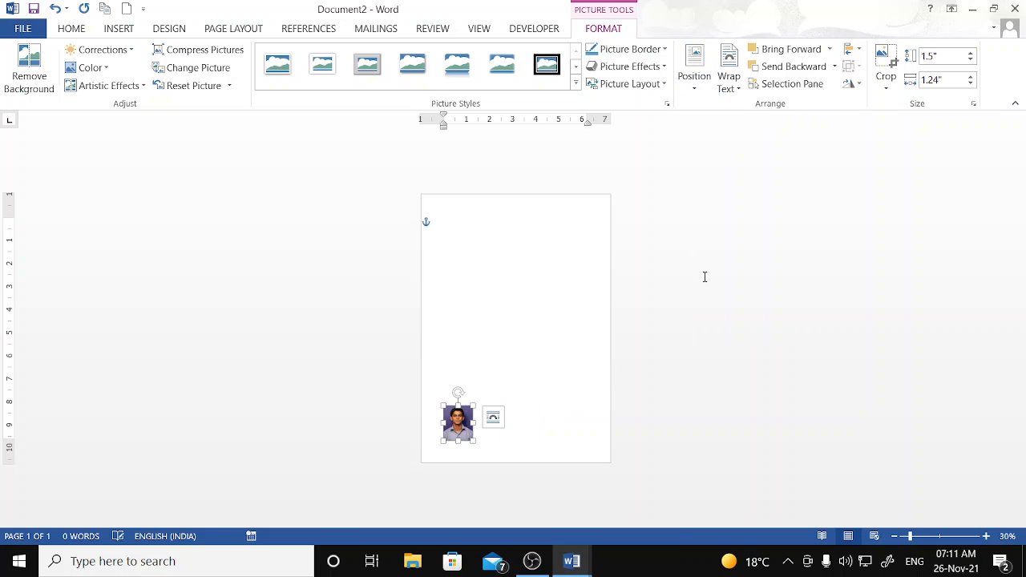
{"action": "left_click", "coordinate": [698, 73]}
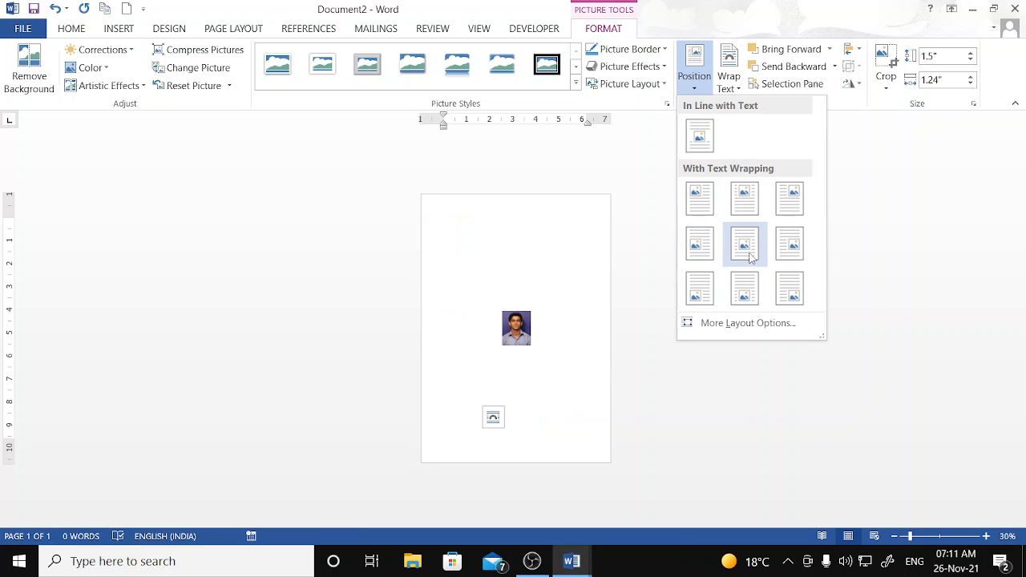
{"action": "left_click", "coordinate": [744, 240]}
{"action": "left_click", "coordinate": [695, 76]}
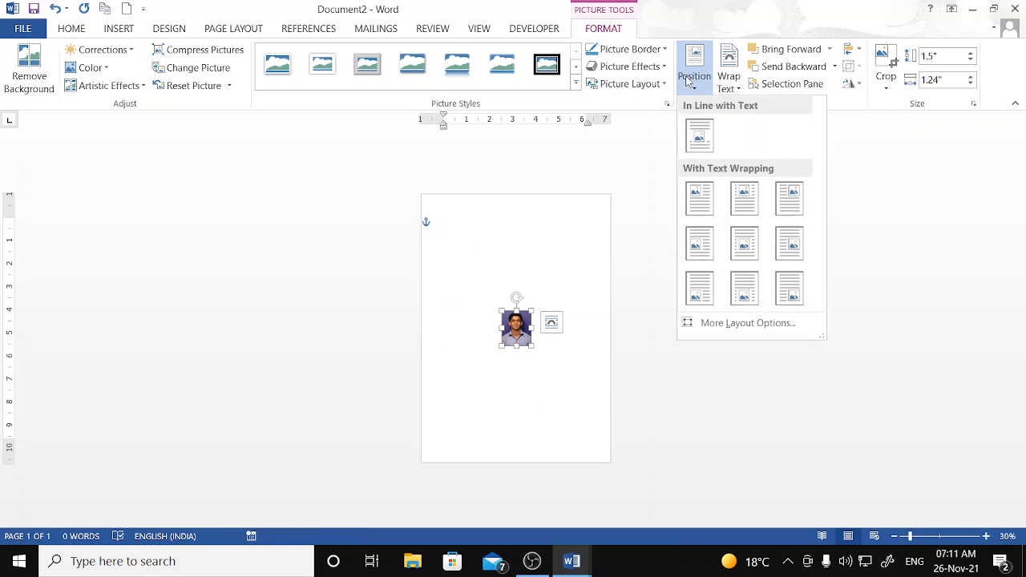
{"action": "left_click", "coordinate": [800, 206]}
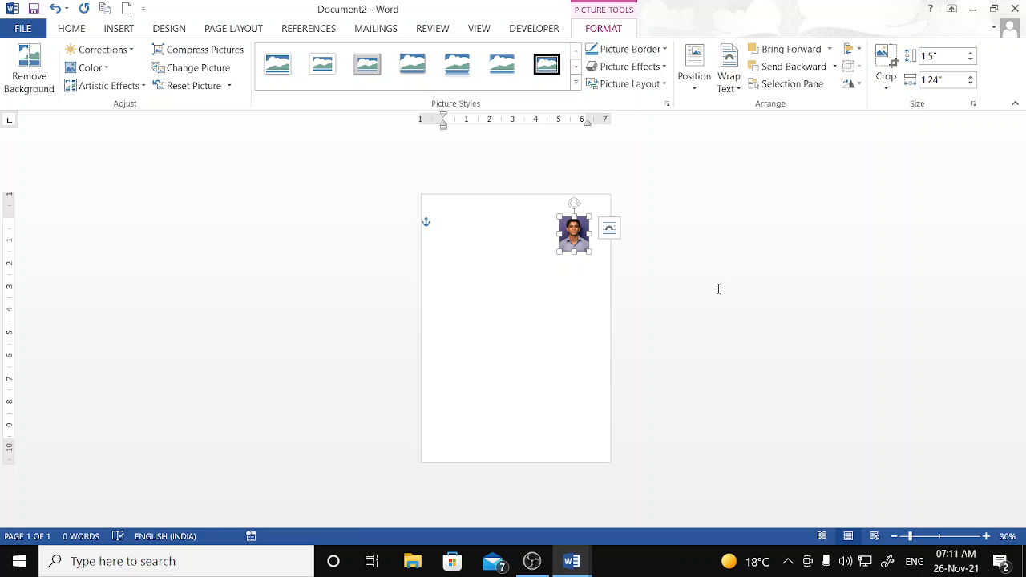
- Enlarge the photo from its corner to 8" by 6.59"
{"action": "left_click_drag", "start_coordinate": [557, 254], "coordinate": [486, 405]}
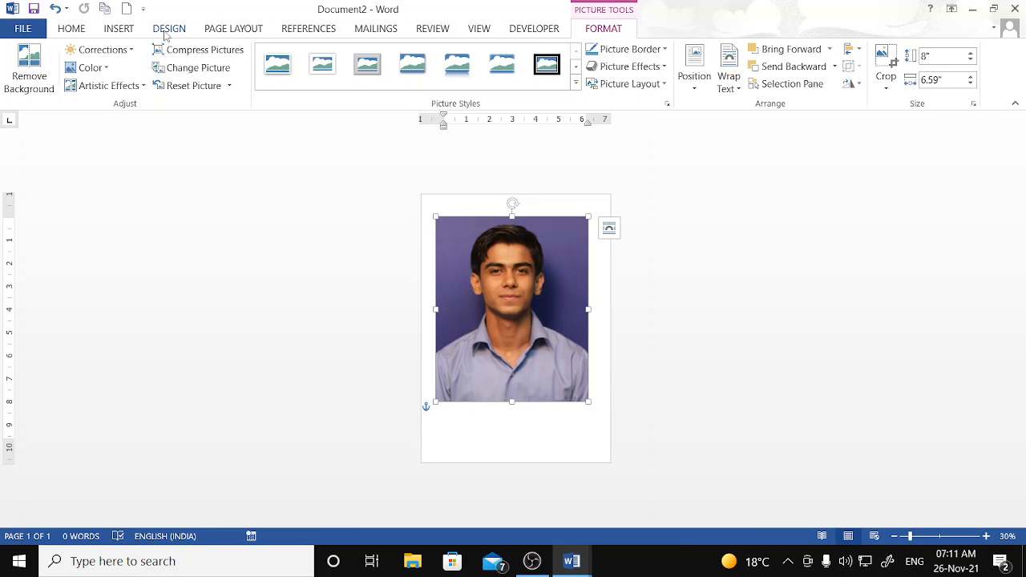
{"action": "left_click", "coordinate": [120, 29]}
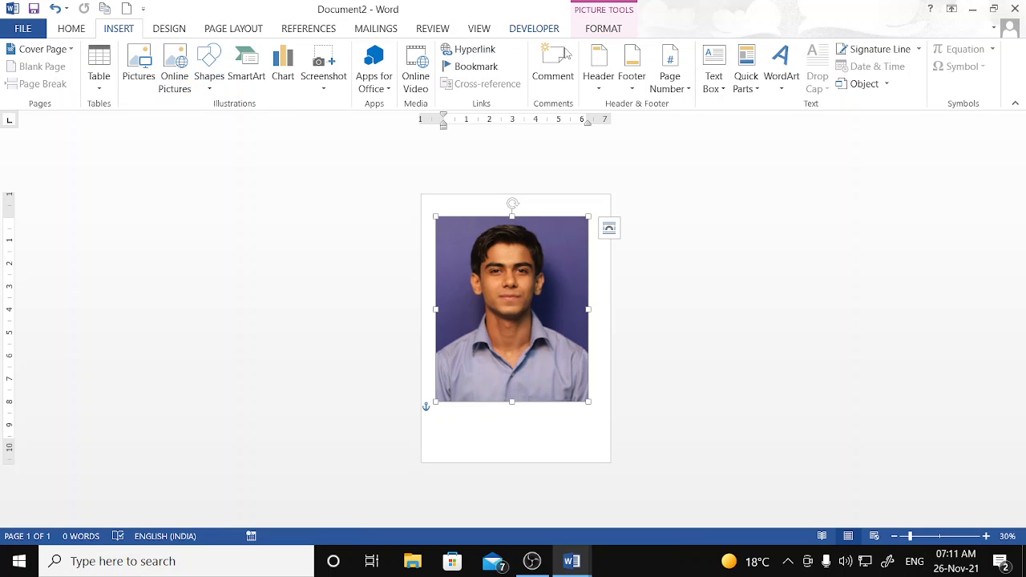
{"action": "left_click", "coordinate": [618, 32]}
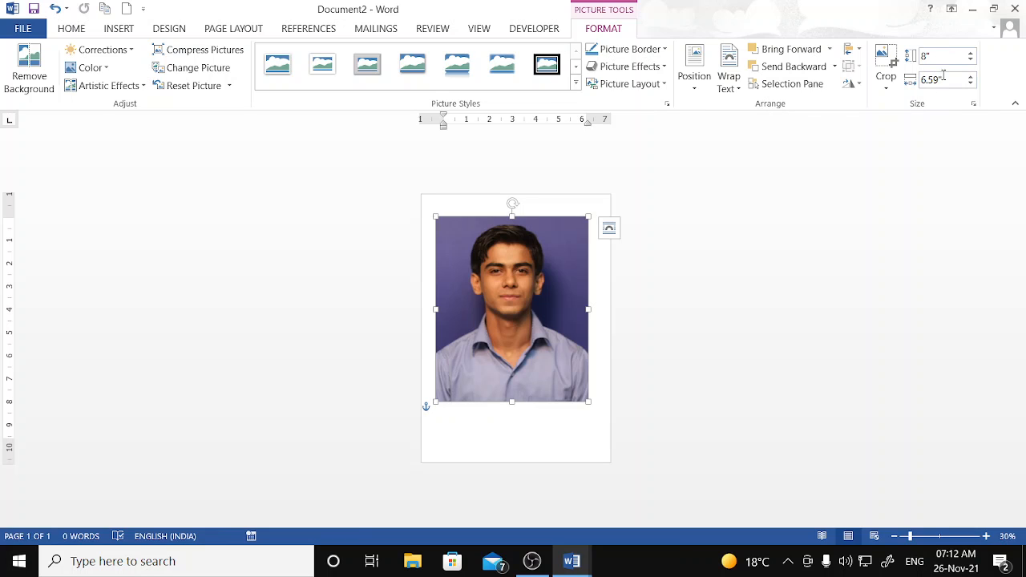
- Crop the photo to the face from the bottom, top-left and right sides
{"action": "left_click", "coordinate": [887, 58]}
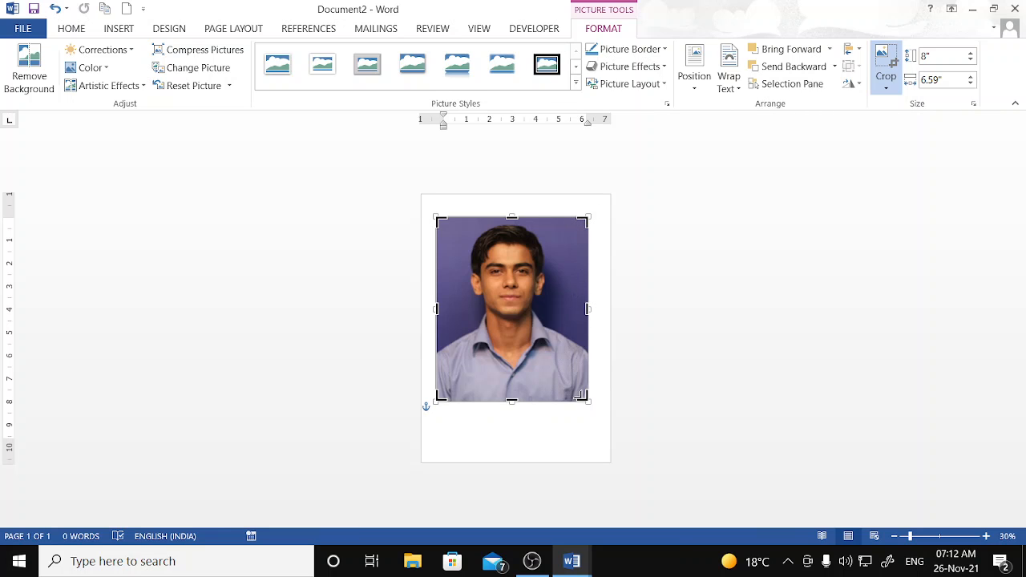
{"action": "mouse_move", "coordinate": [583, 397]}
{"action": "left_mouse_down"}
{"action": "mouse_move", "coordinate": [590, 359]}
{"action": "mouse_move", "coordinate": [582, 399]}
{"action": "left_mouse_up"}
{"action": "left_click_drag", "start_coordinate": [511, 399], "coordinate": [512, 325]}
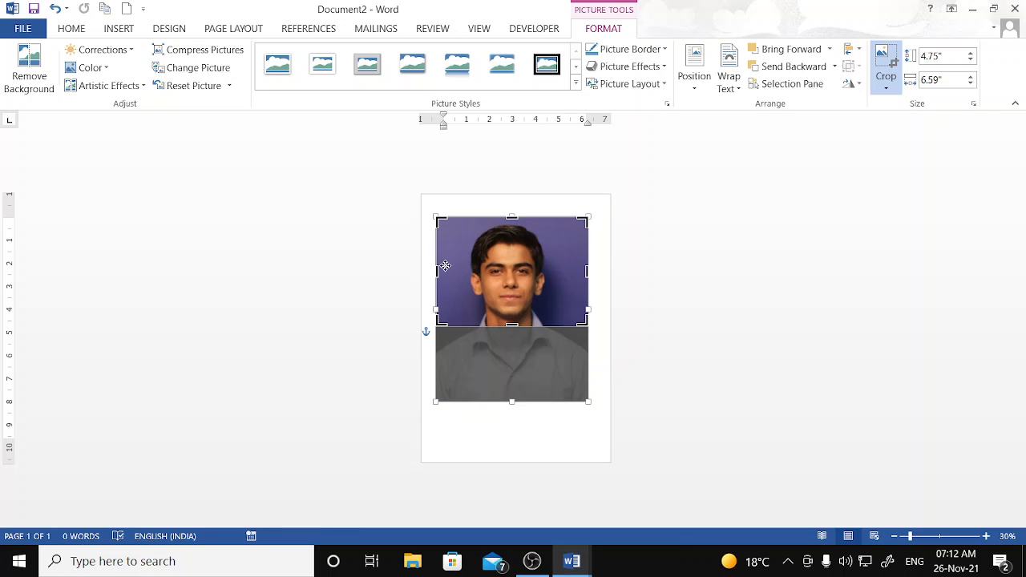
{"action": "left_click_drag", "start_coordinate": [438, 220], "coordinate": [462, 224]}
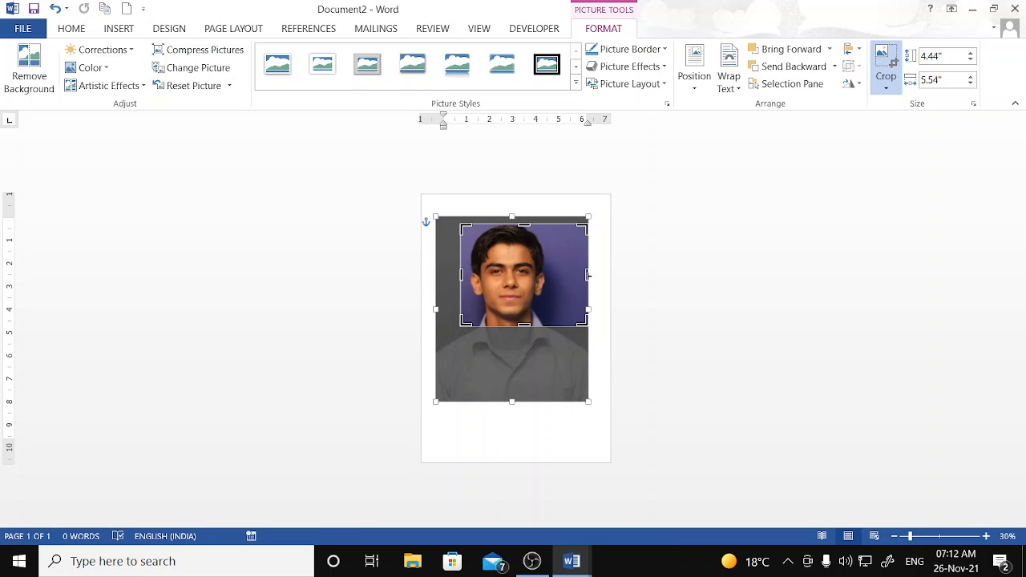
{"action": "left_click_drag", "start_coordinate": [588, 275], "coordinate": [552, 275]}
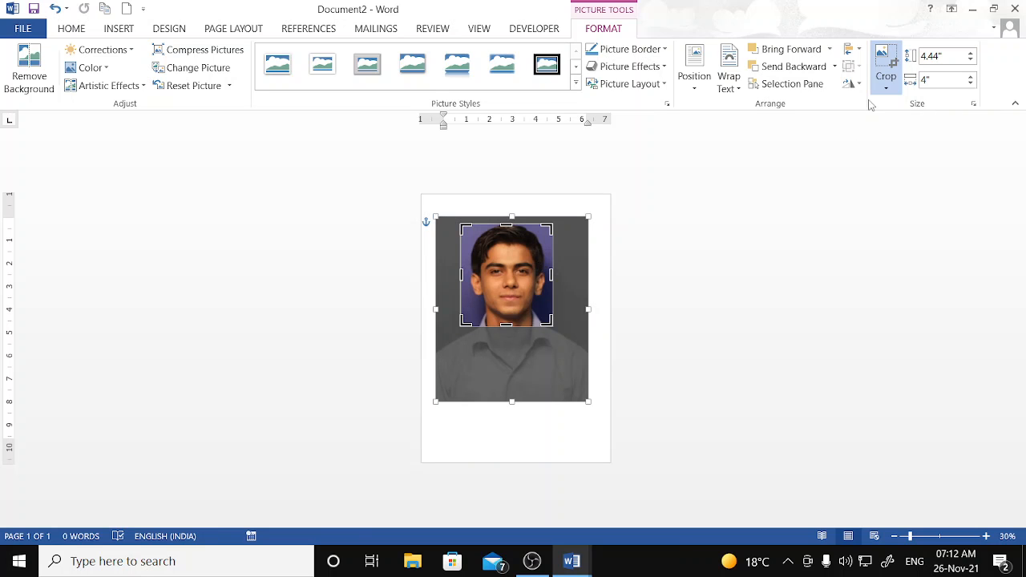
{"action": "left_click", "coordinate": [886, 65]}
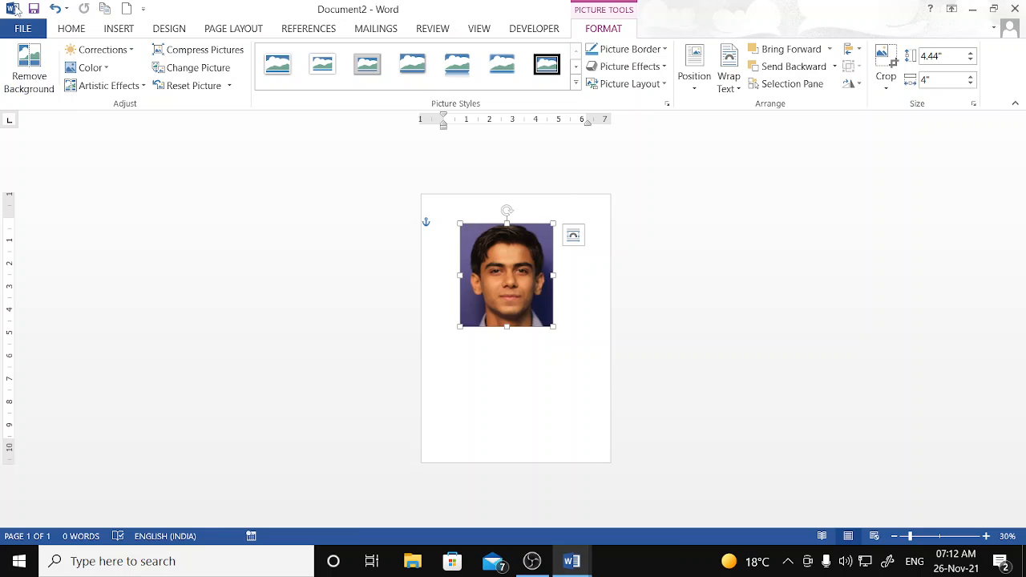
- Undo the crops to restore the full 8" by 6.59" portrait and reselect it
{"action": "left_click", "coordinate": [54, 9]}
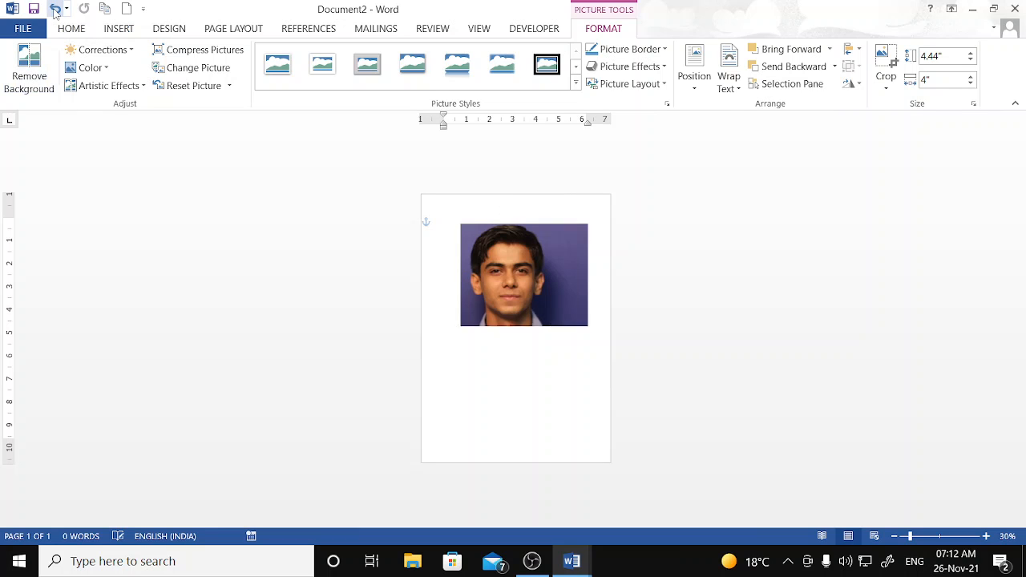
{"action": "left_click", "coordinate": [54, 9]}
{"action": "left_click", "coordinate": [775, 315]}
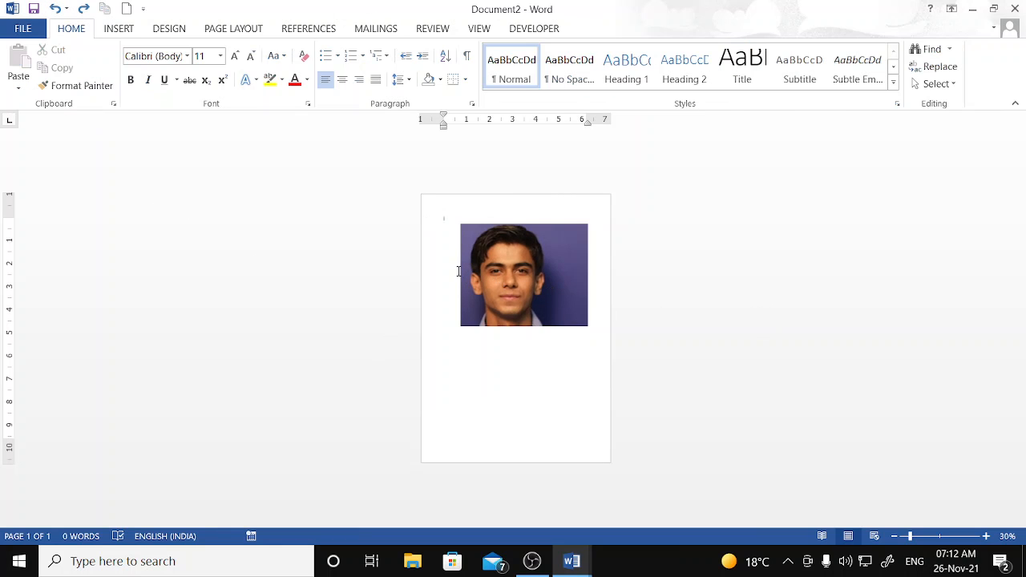
{"action": "left_click", "coordinate": [56, 10]}
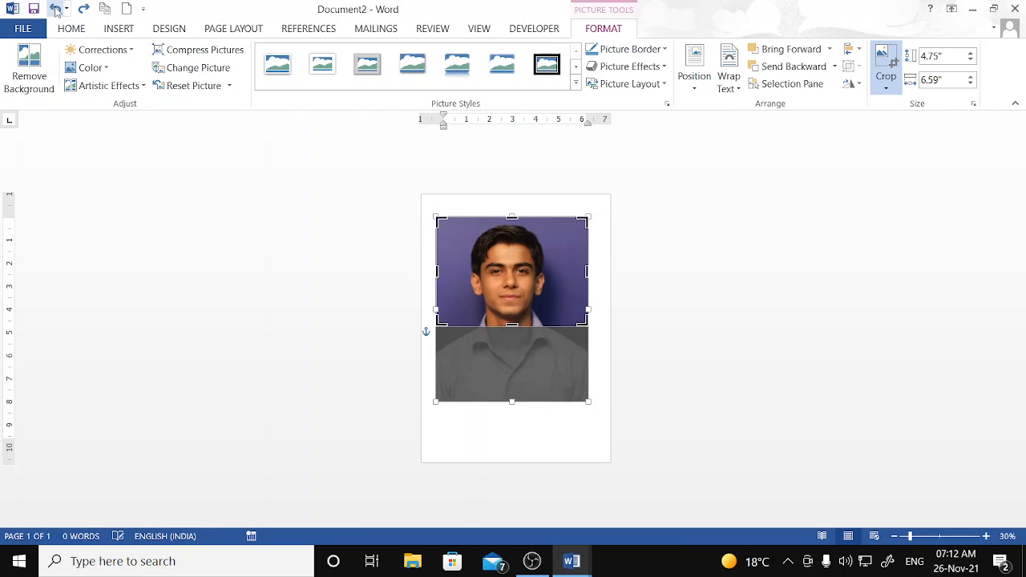
{"action": "left_click", "coordinate": [56, 10]}
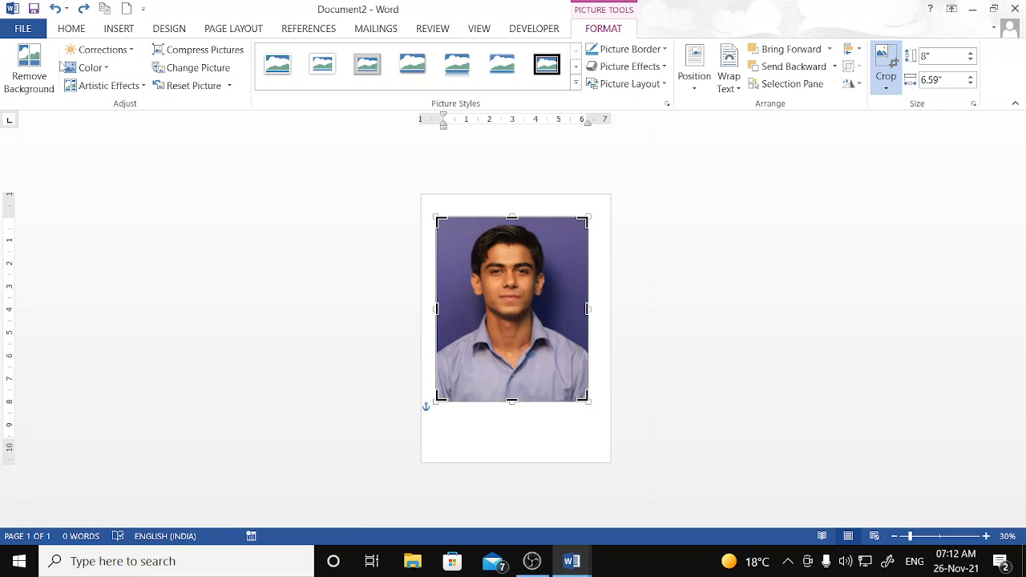
{"action": "left_click", "coordinate": [55, 10]}
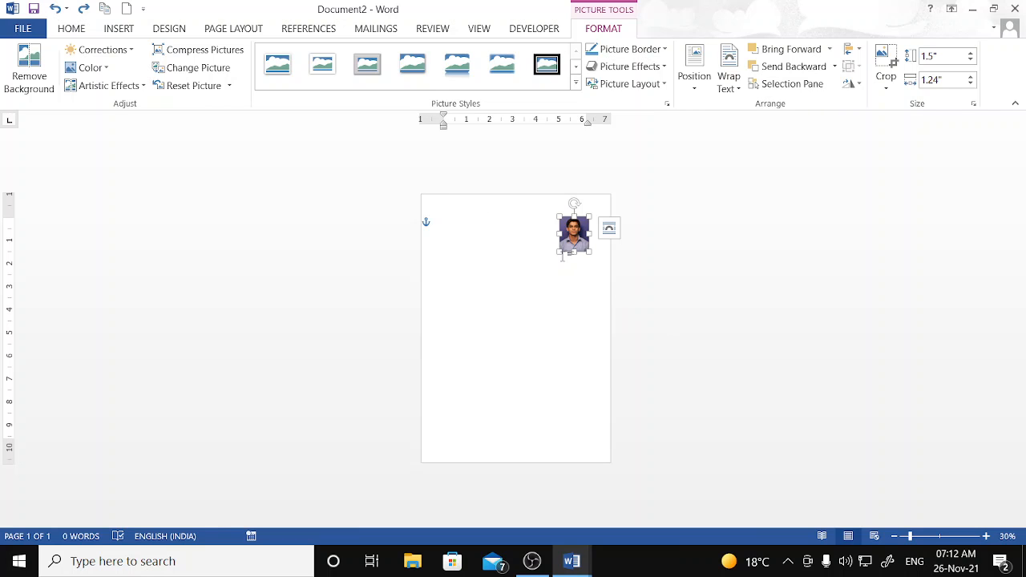
{"action": "key", "text": "ctrl+z"}
{"action": "left_click", "coordinate": [655, 323]}
{"action": "left_click", "coordinate": [525, 318]}
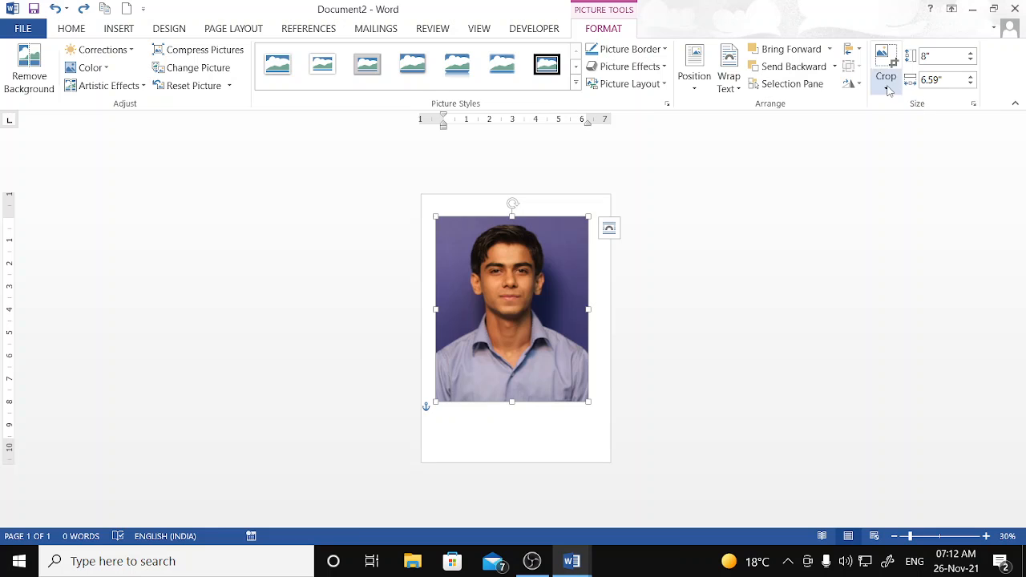
{"action": "left_click", "coordinate": [887, 88]}
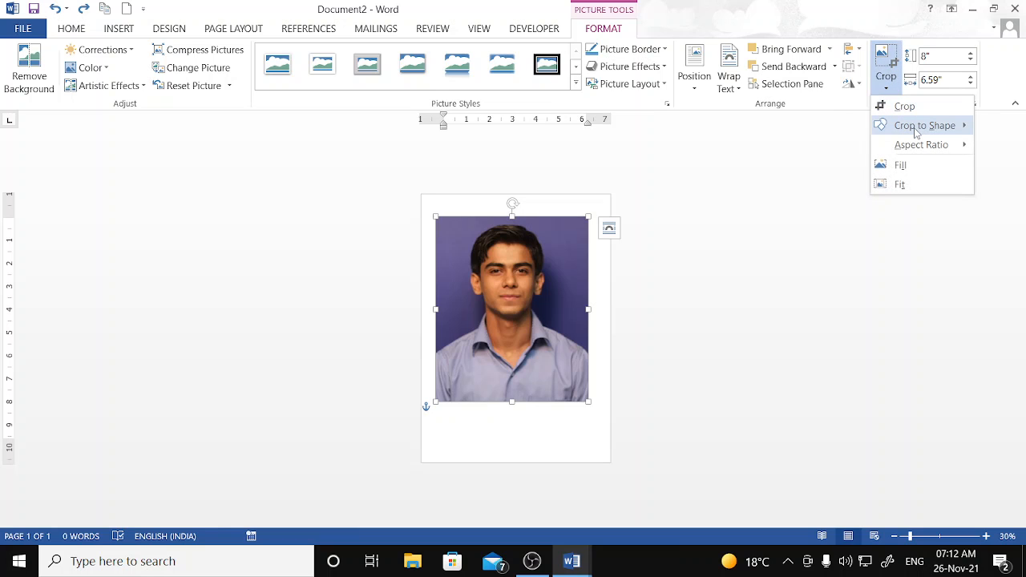
{"action": "mouse_move", "coordinate": [916, 132]}
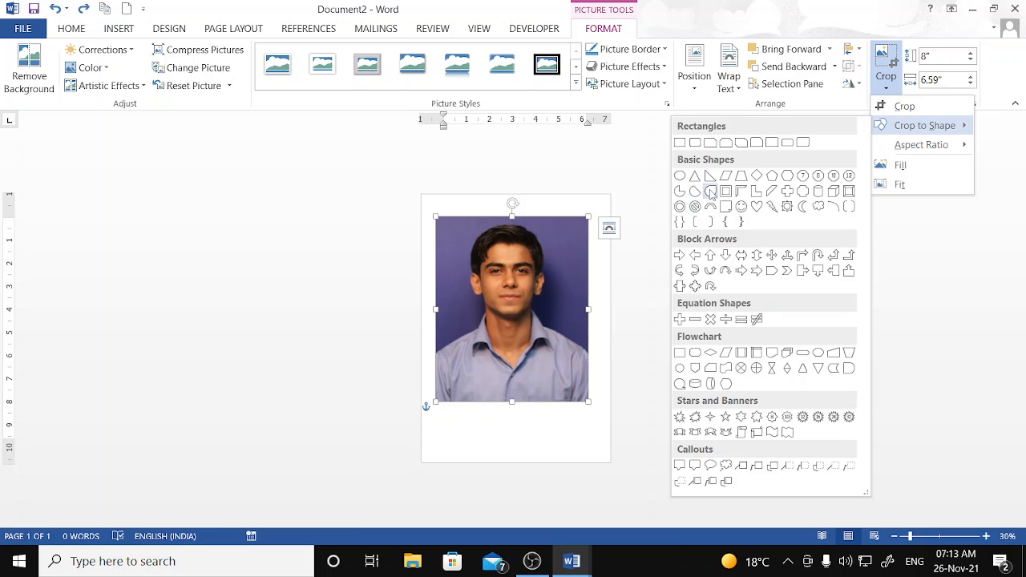
{"action": "left_click", "coordinate": [757, 206]}
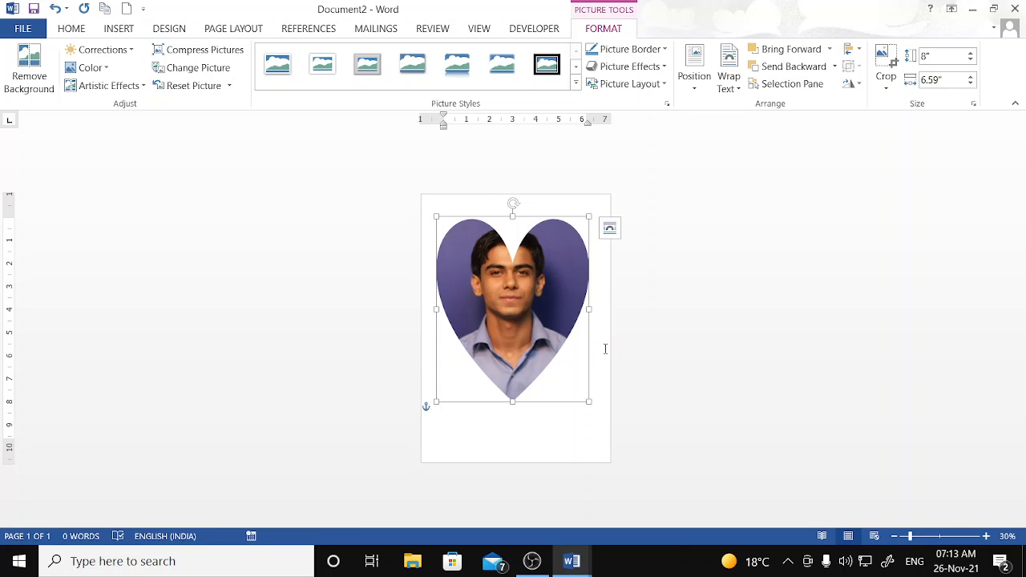
{"action": "left_click", "coordinate": [887, 87]}
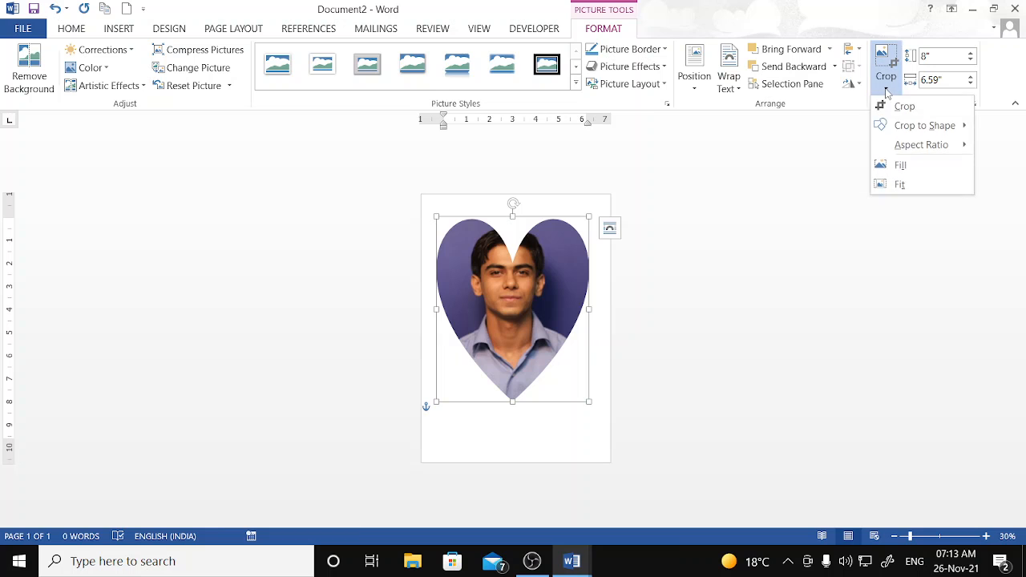
{"action": "mouse_move", "coordinate": [906, 132]}
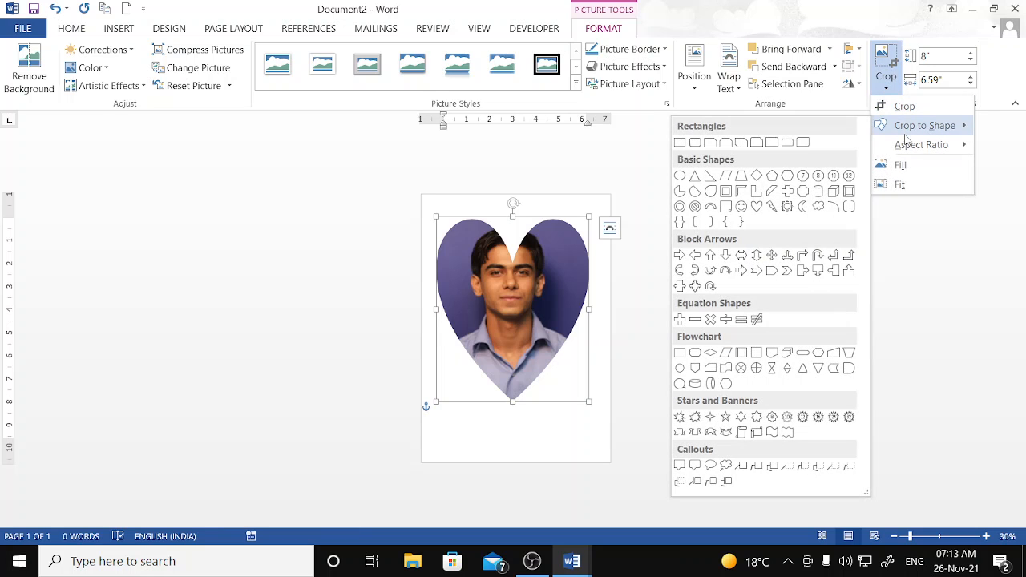
{"action": "left_click", "coordinate": [902, 164]}
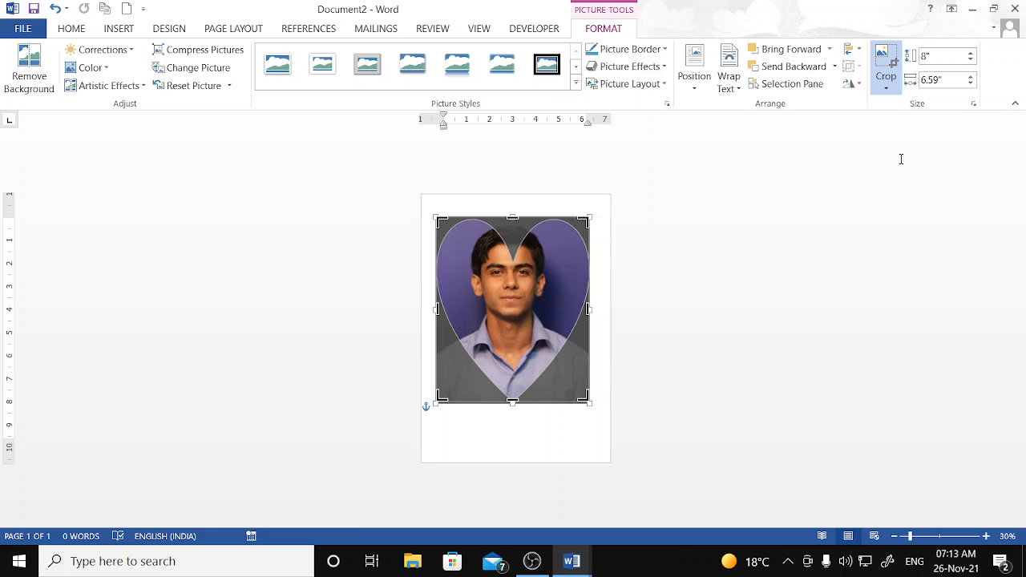
{"action": "left_click", "coordinate": [900, 155]}
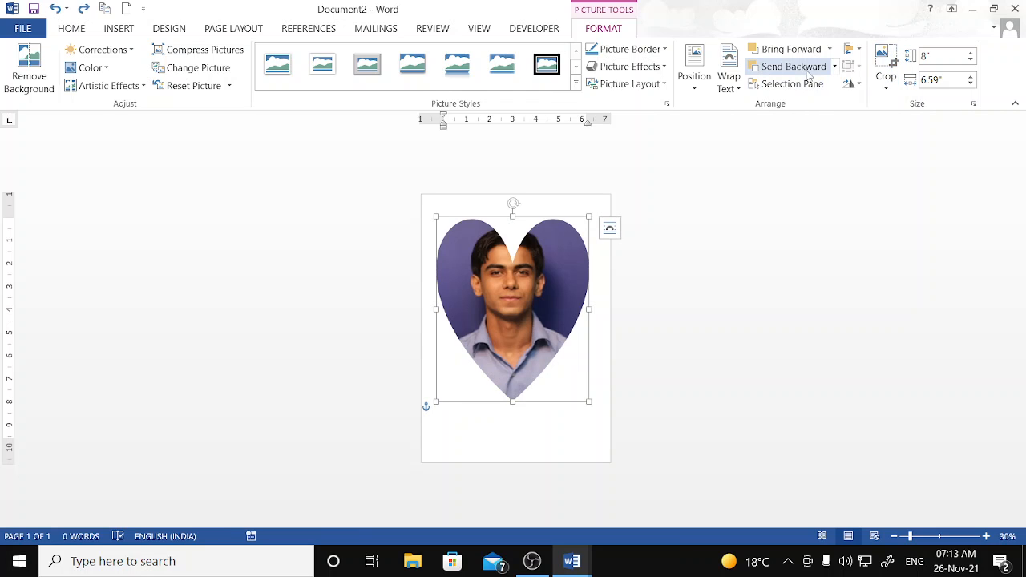
{"action": "left_click", "coordinate": [885, 77]}
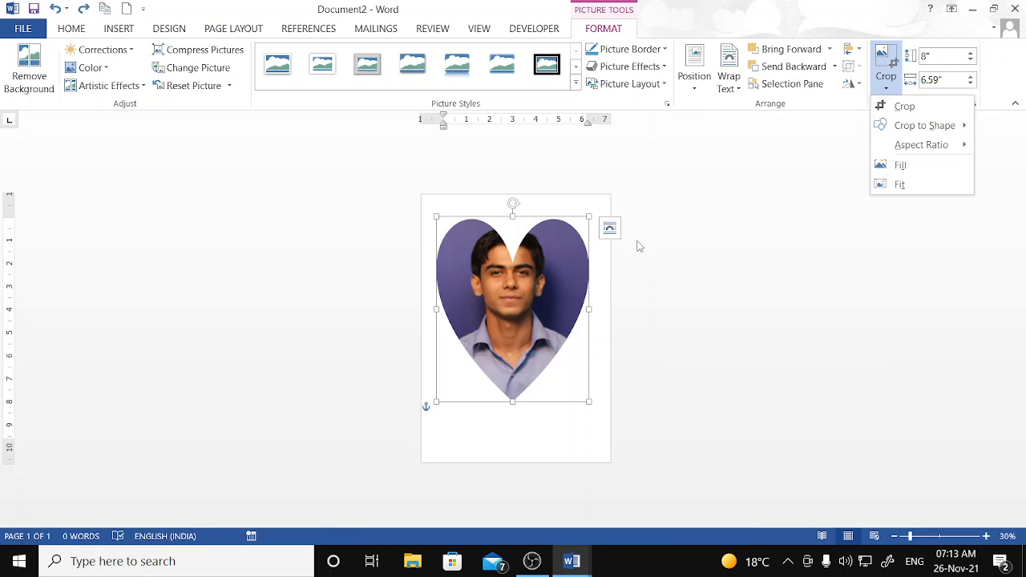
{"action": "key", "text": "Escape"}
{"action": "key", "text": "ctrl+z"}
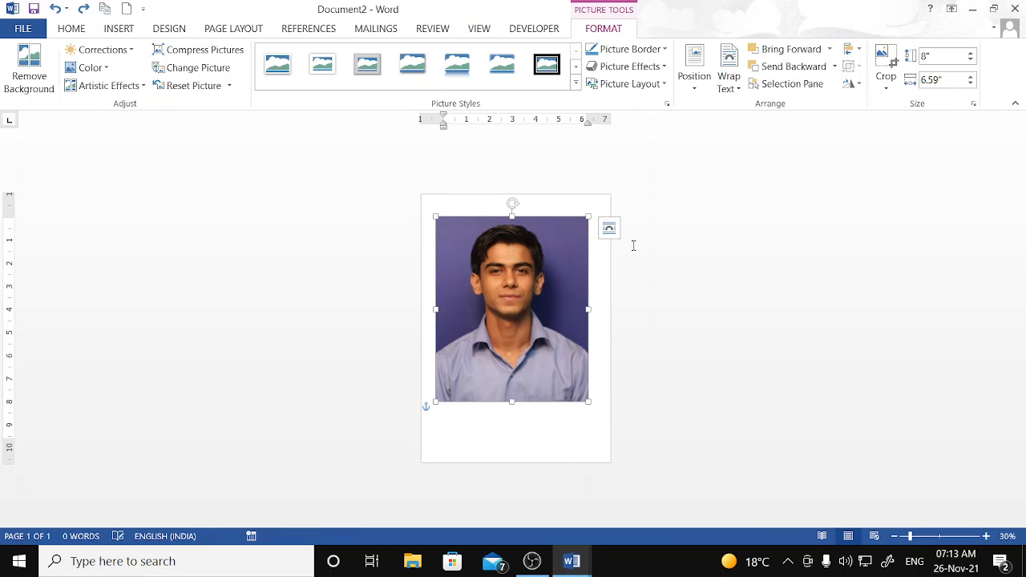
{"action": "left_click", "coordinate": [885, 80]}
{"action": "left_click", "coordinate": [903, 167]}
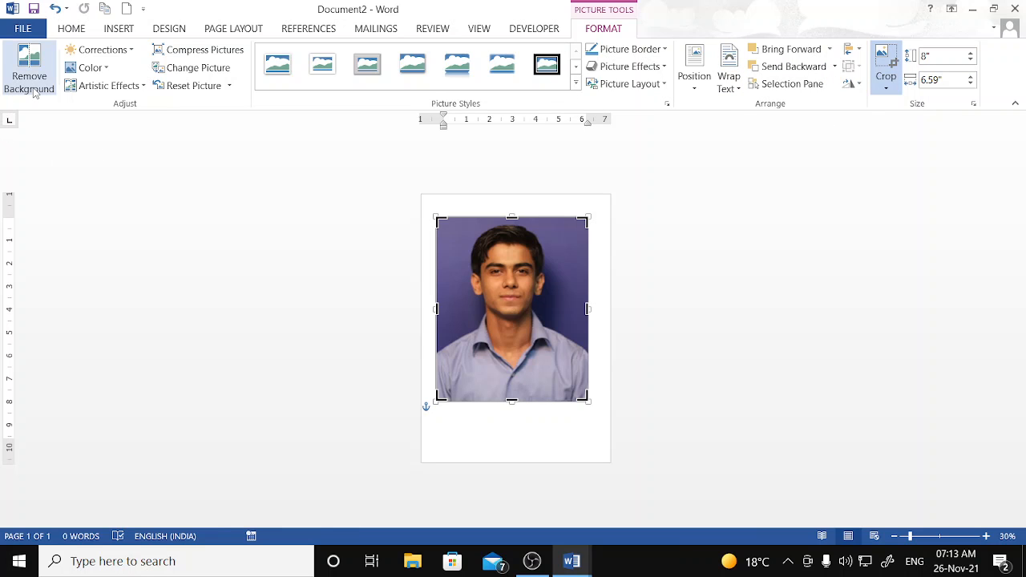
{"action": "left_click", "coordinate": [306, 263]}
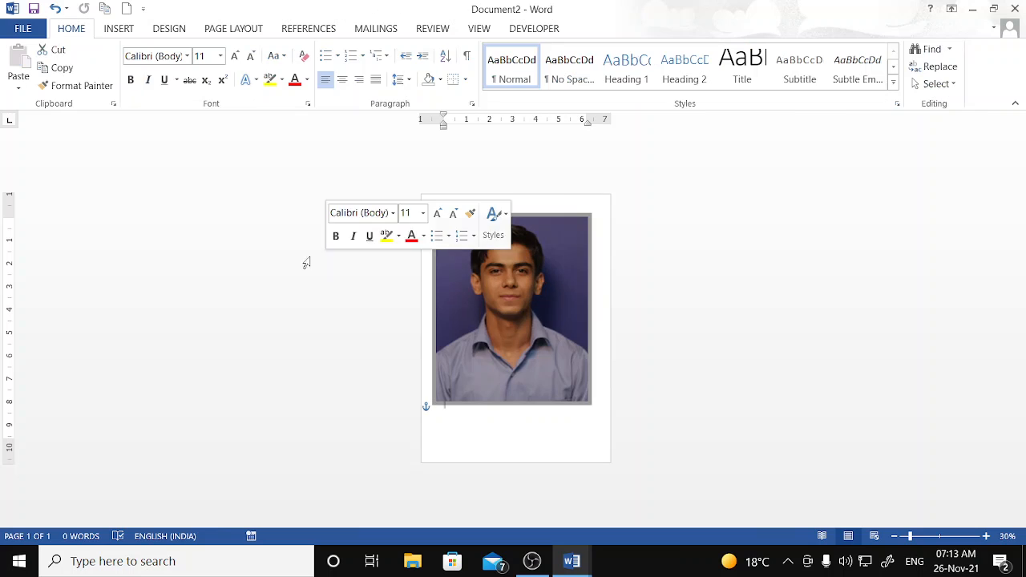
{"action": "left_click", "coordinate": [532, 286]}
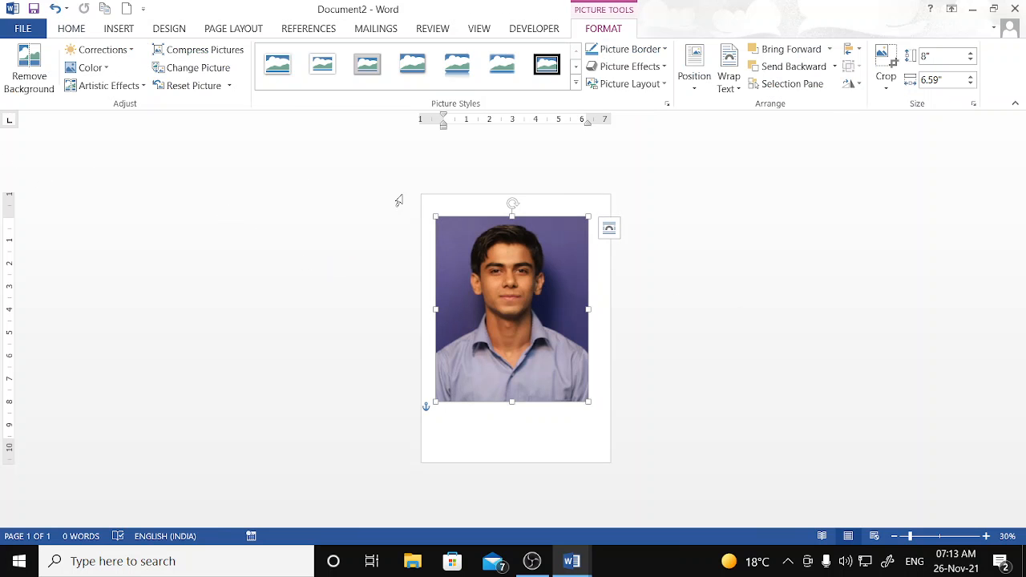
{"action": "left_click", "coordinate": [29, 72]}
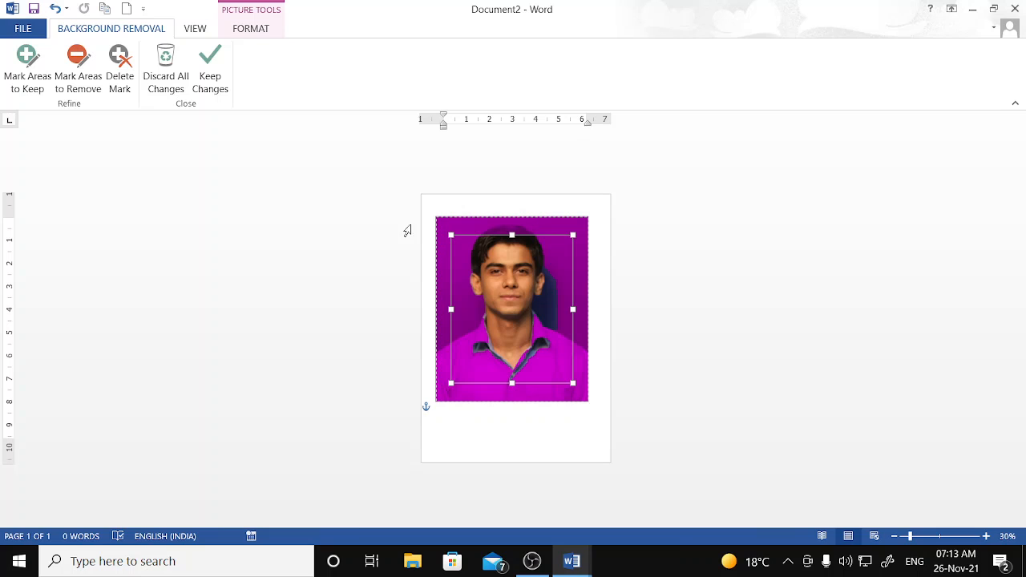
{"action": "left_click", "coordinate": [209, 81]}
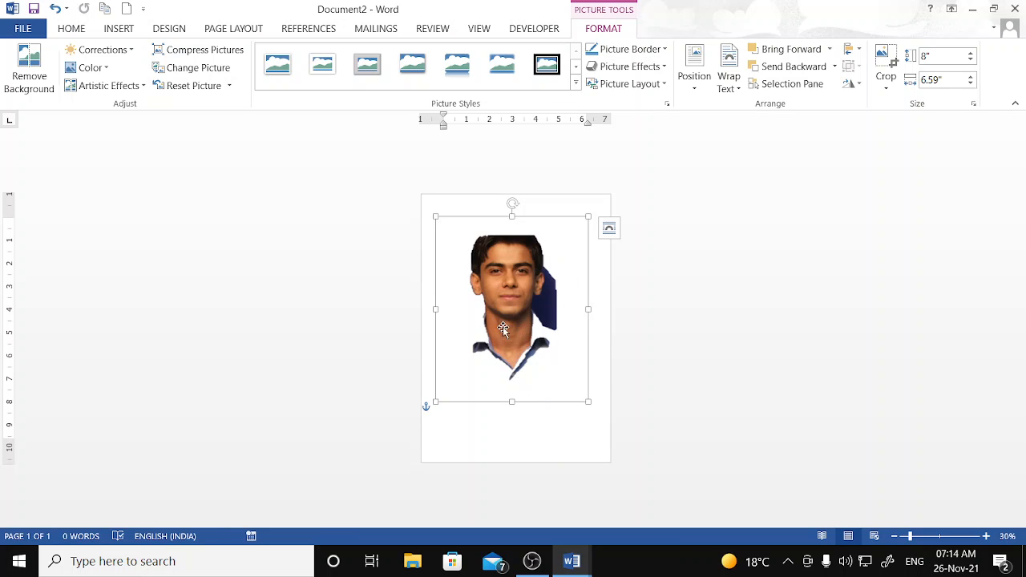
{"action": "left_click", "coordinate": [54, 8]}
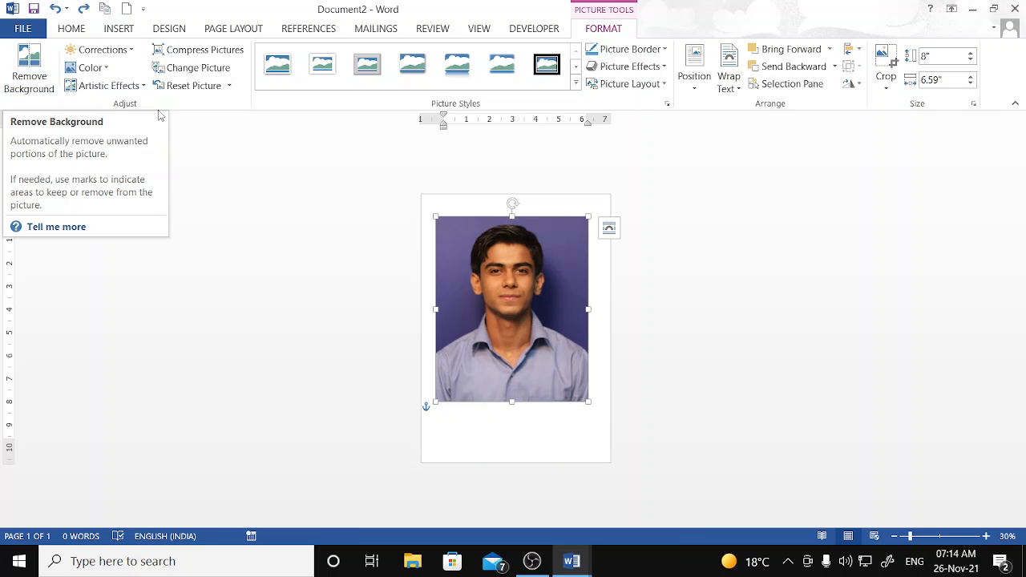
- Start background removal and mark the left edge, left shoulder and head's left side to keep
{"action": "left_click", "coordinate": [40, 89]}
{"action": "left_click", "coordinate": [39, 89]}
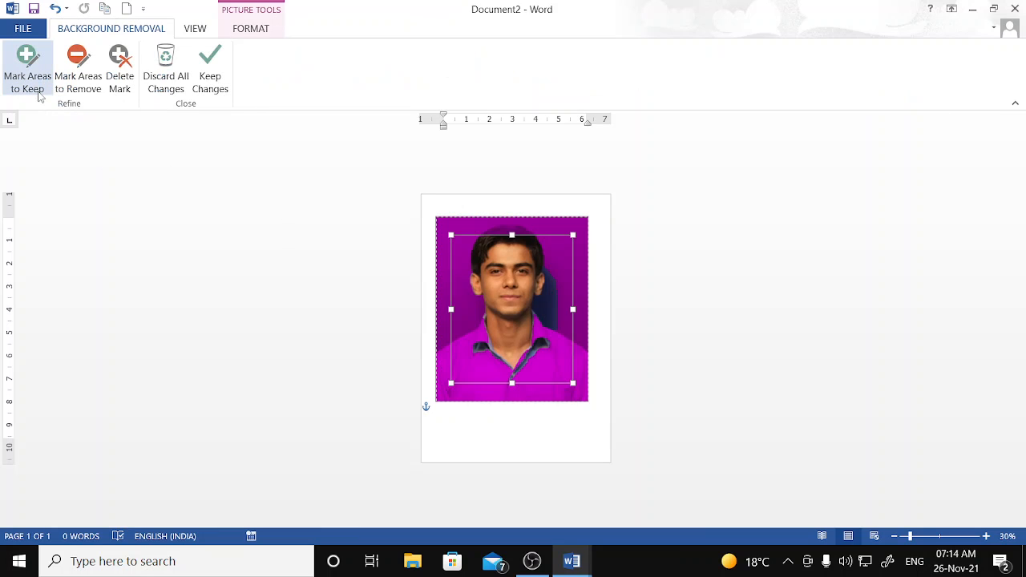
{"action": "left_click", "coordinate": [40, 90]}
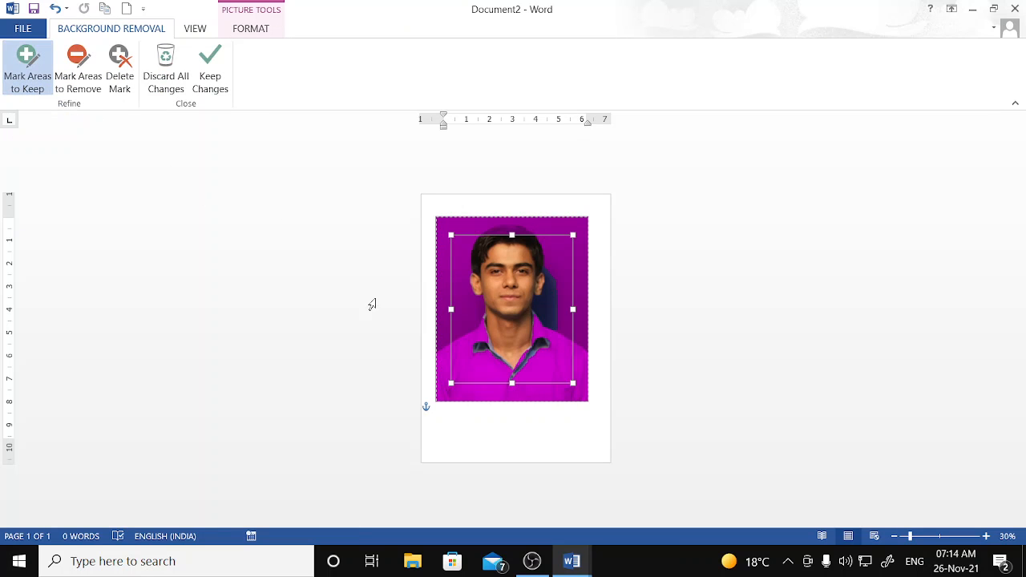
{"action": "left_click_drag", "start_coordinate": [439, 346], "coordinate": [453, 341]}
{"action": "left_click", "coordinate": [465, 332]}
{"action": "left_click", "coordinate": [477, 327]}
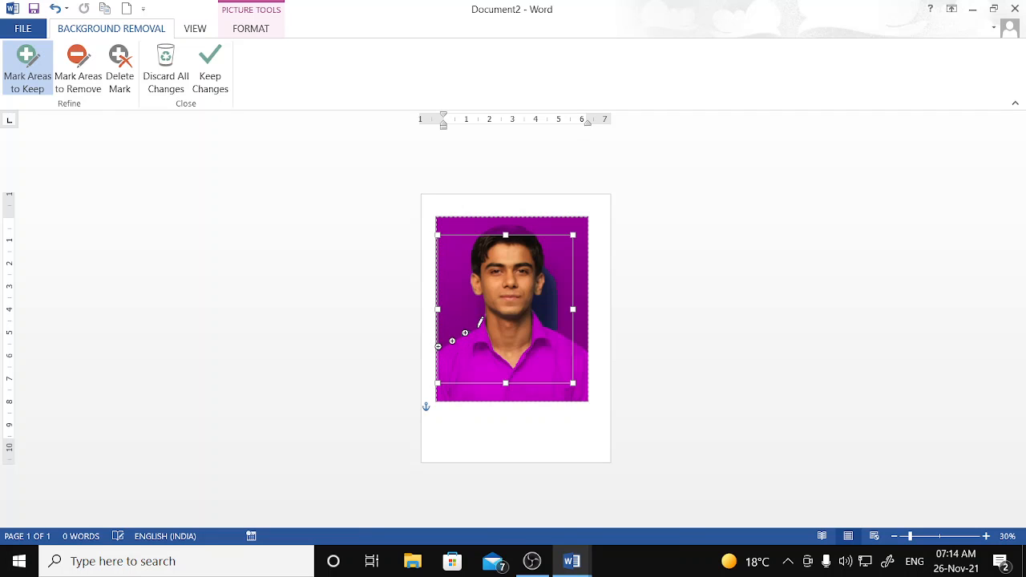
{"action": "left_click", "coordinate": [480, 316]}
{"action": "left_click", "coordinate": [480, 305]}
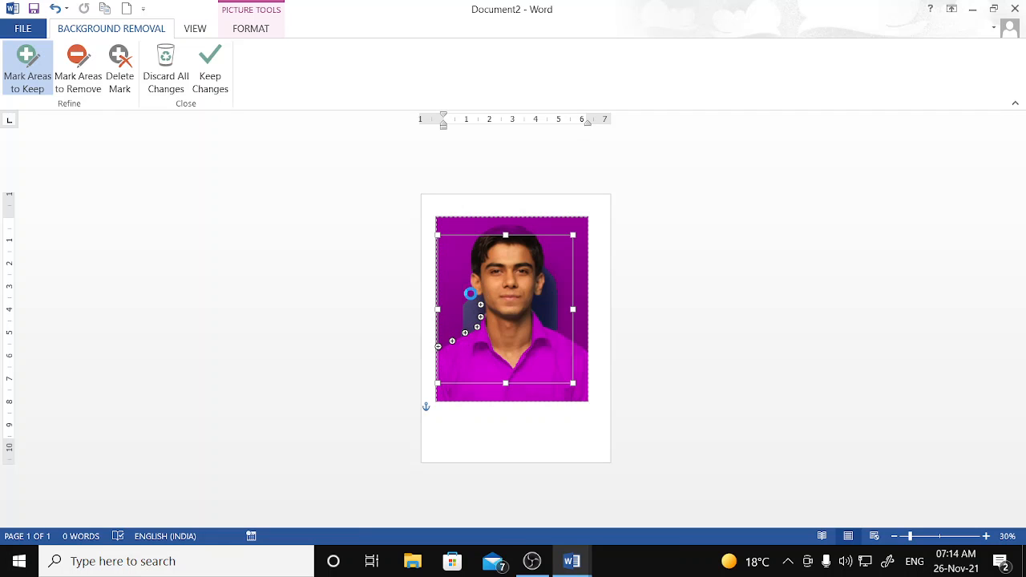
{"action": "left_click", "coordinate": [471, 293]}
{"action": "left_click", "coordinate": [464, 280]}
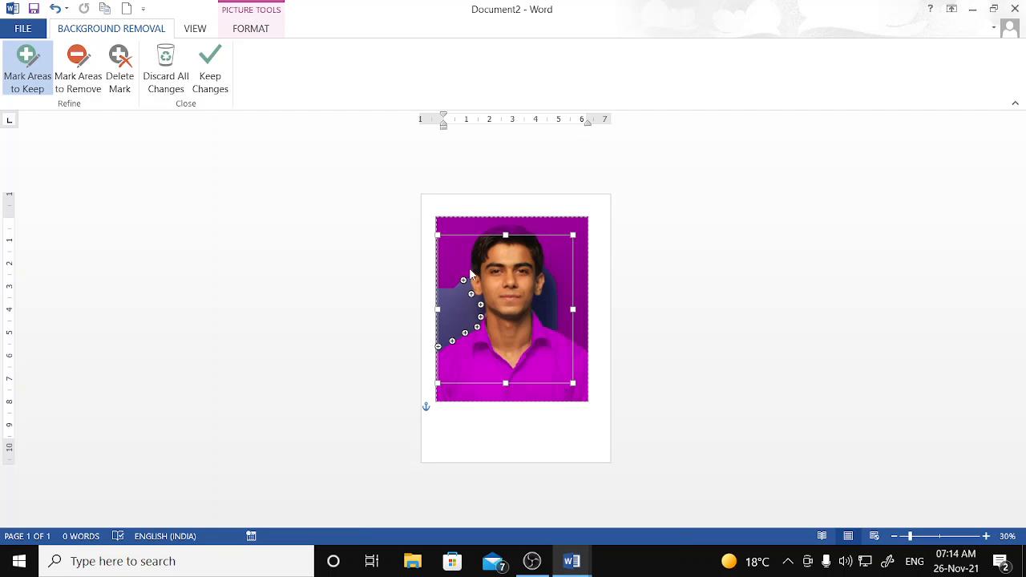
{"action": "left_click", "coordinate": [470, 268]}
{"action": "left_click", "coordinate": [469, 252]}
{"action": "left_click", "coordinate": [472, 235]}
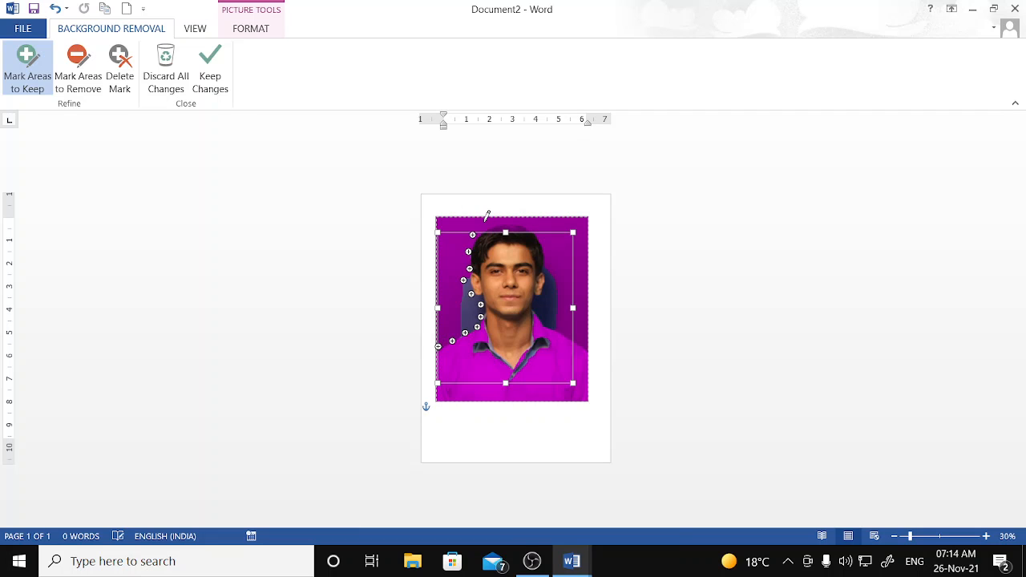
- Mark the top, right side of the face and right shoulder to keep, then keep changes
{"action": "left_click", "coordinate": [484, 222]}
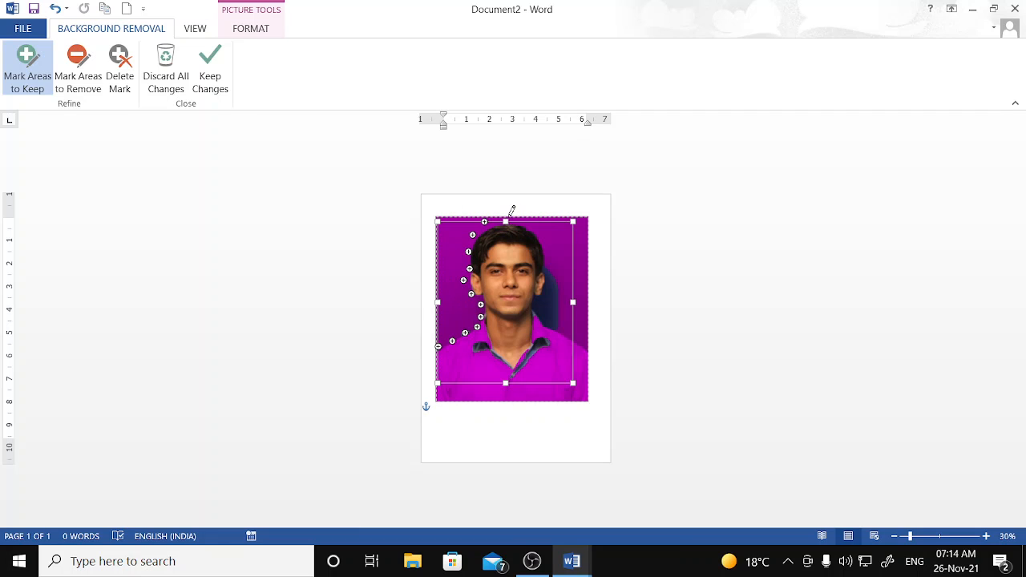
{"action": "left_click", "coordinate": [507, 217]}
{"action": "left_click", "coordinate": [531, 229]}
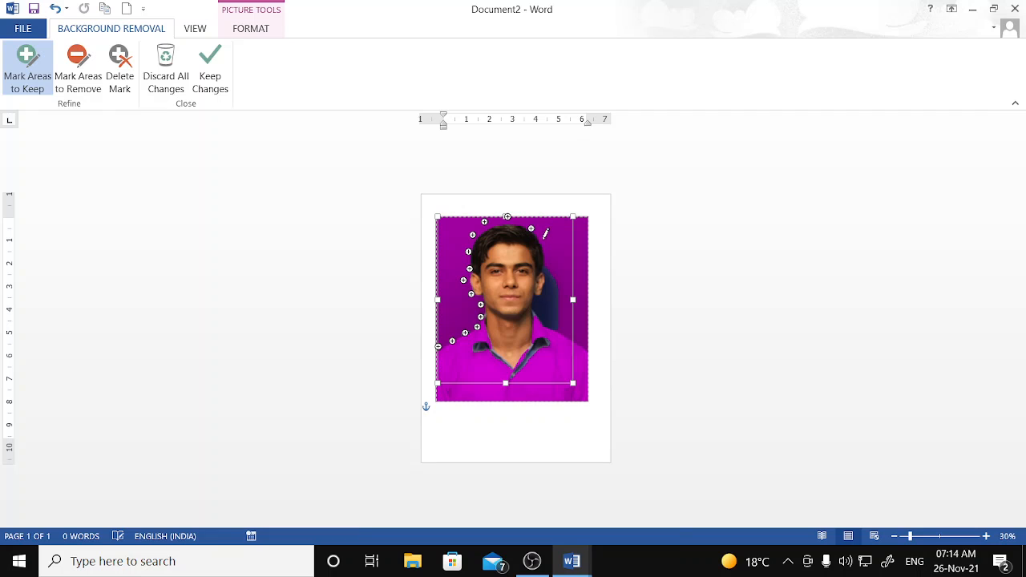
{"action": "left_click", "coordinate": [546, 280]}
{"action": "left_click", "coordinate": [542, 296]}
{"action": "left_click", "coordinate": [534, 303]}
{"action": "left_click", "coordinate": [538, 312]}
{"action": "left_click", "coordinate": [544, 314]}
{"action": "left_click", "coordinate": [551, 318]}
{"action": "left_click", "coordinate": [562, 327]}
{"action": "left_click", "coordinate": [566, 328]}
{"action": "left_click", "coordinate": [581, 339]}
{"action": "left_click", "coordinate": [584, 342]}
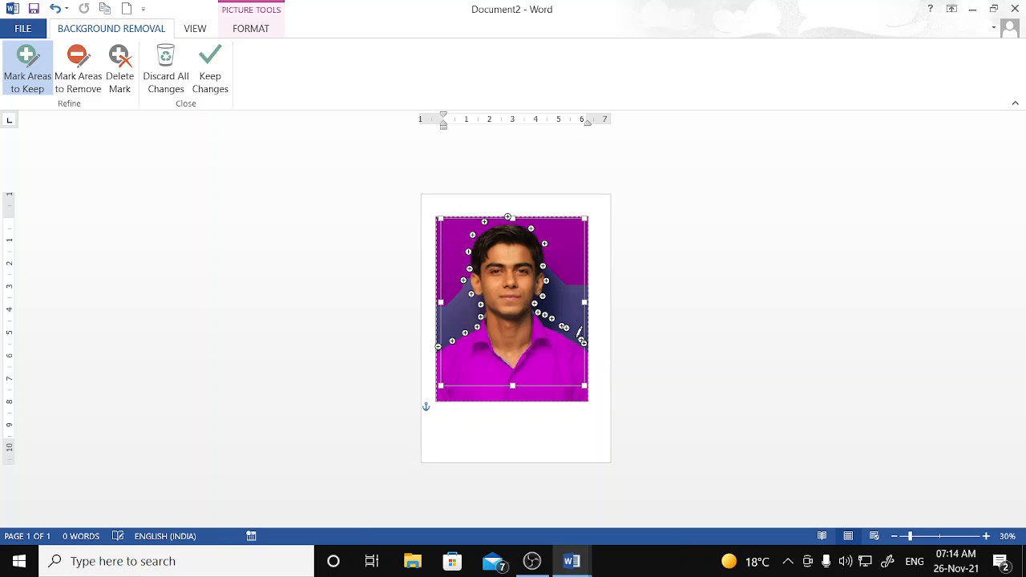
{"action": "left_click", "coordinate": [572, 333]}
{"action": "left_click", "coordinate": [578, 336]}
{"action": "left_click", "coordinate": [592, 356]}
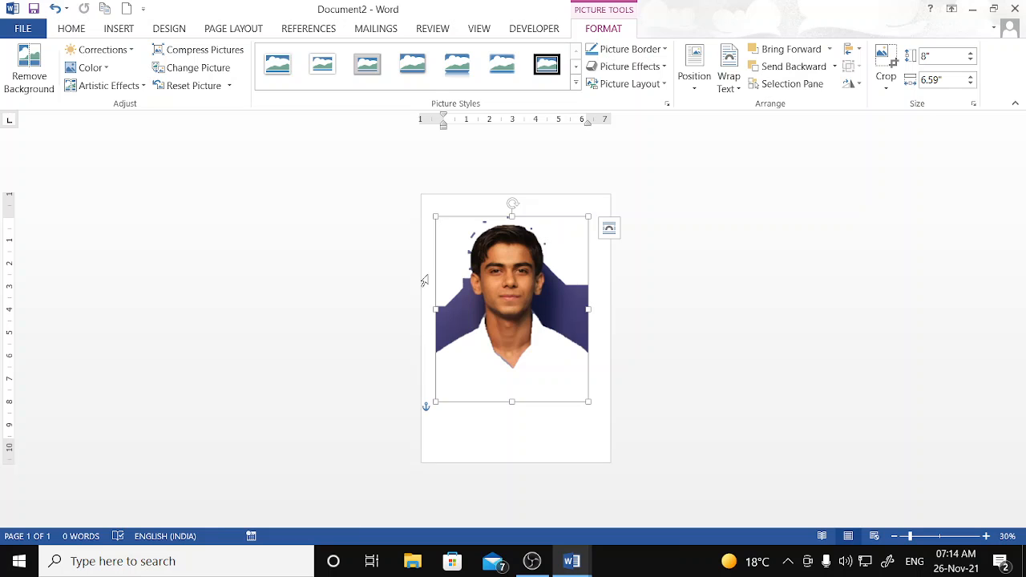
- Reopen background removal and mark the left shoulder and left edge background for removal
{"action": "left_click", "coordinate": [29, 71]}
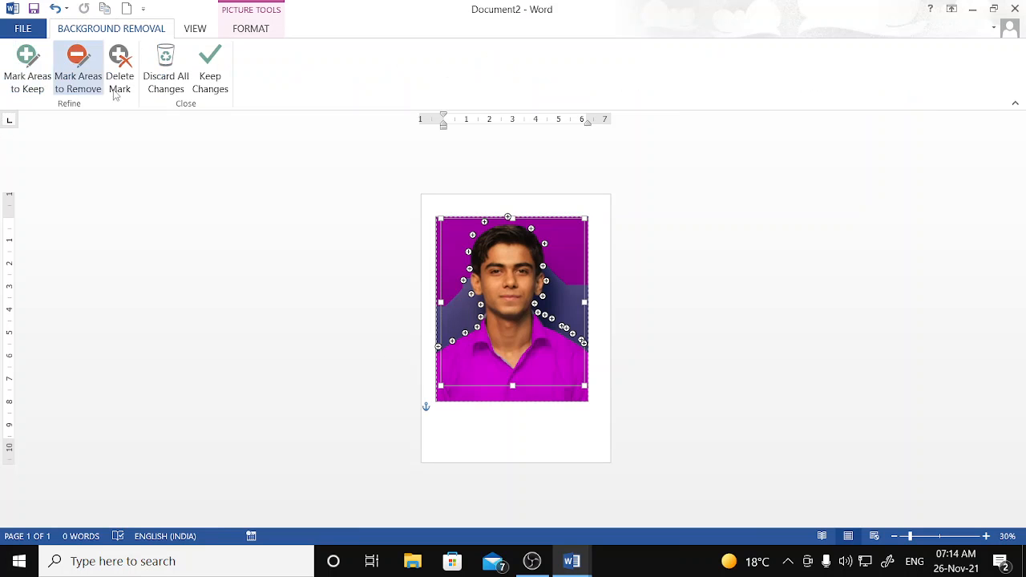
{"action": "left_click", "coordinate": [83, 91]}
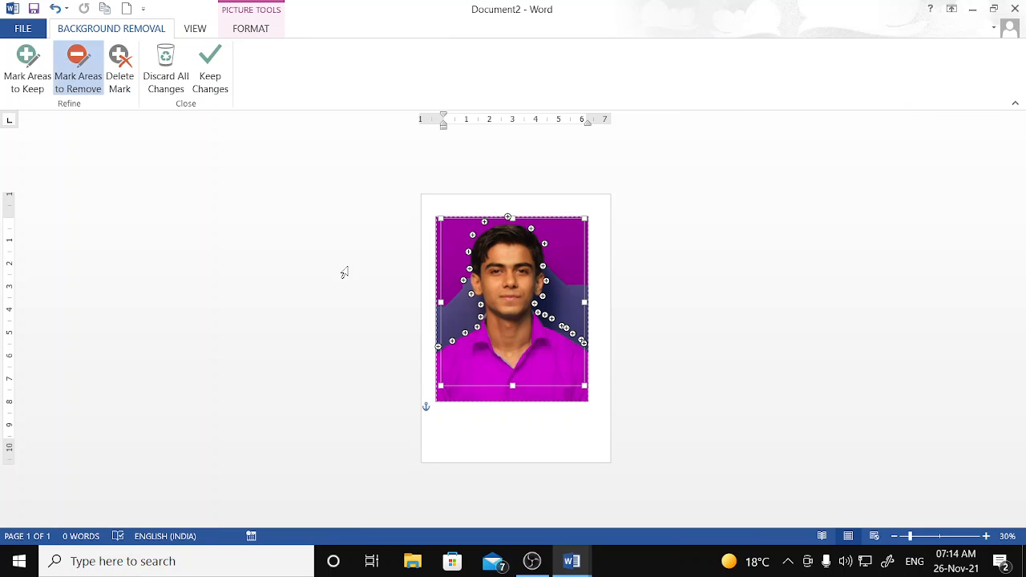
{"action": "left_click", "coordinate": [444, 345]}
{"action": "left_click", "coordinate": [466, 334]}
{"action": "left_click", "coordinate": [471, 324]}
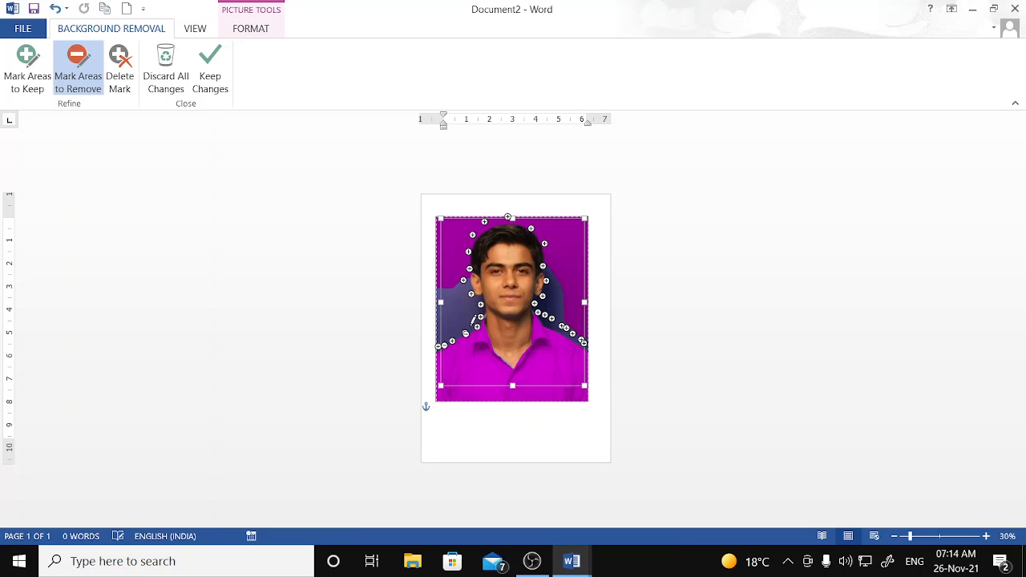
{"action": "left_click", "coordinate": [475, 318]}
{"action": "left_click", "coordinate": [474, 311]}
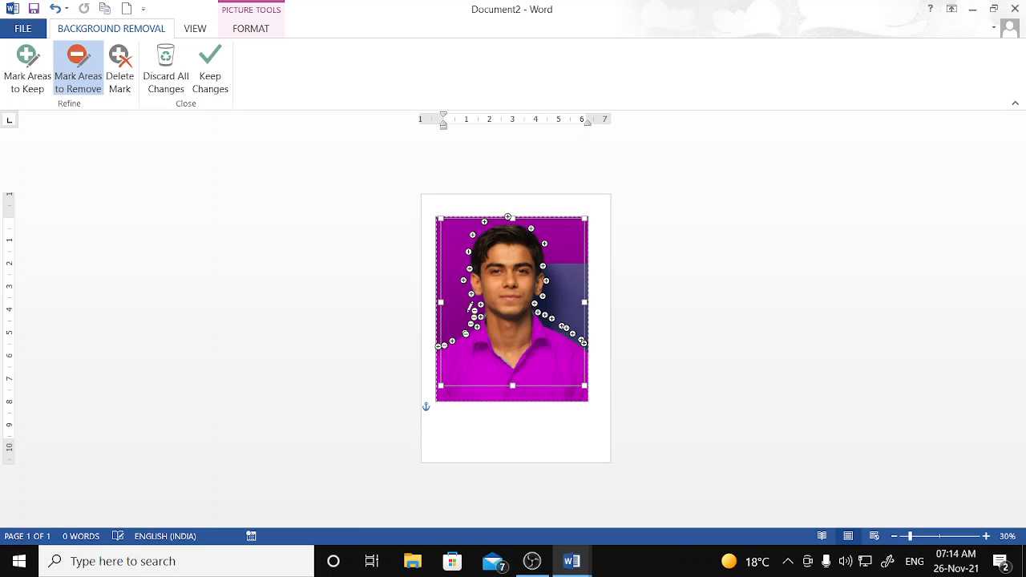
{"action": "left_click", "coordinate": [438, 354]}
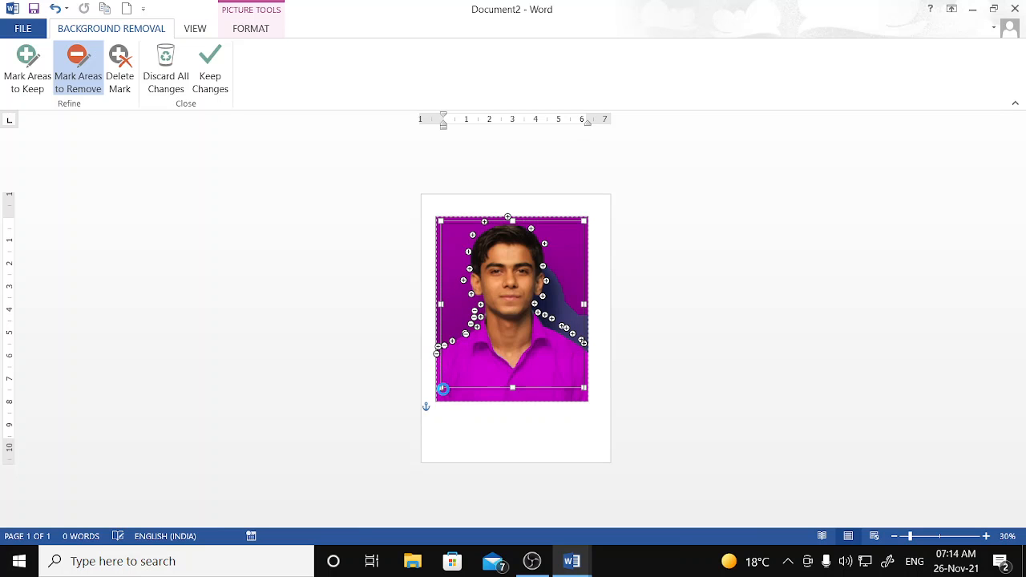
- Mark the photo's whole bottom edge to the lower-right corner for removal and keep changes
{"action": "left_click", "coordinate": [442, 393]}
{"action": "left_click", "coordinate": [458, 394]}
{"action": "left_click", "coordinate": [470, 393]}
{"action": "left_click", "coordinate": [479, 393]}
{"action": "left_click", "coordinate": [490, 393]}
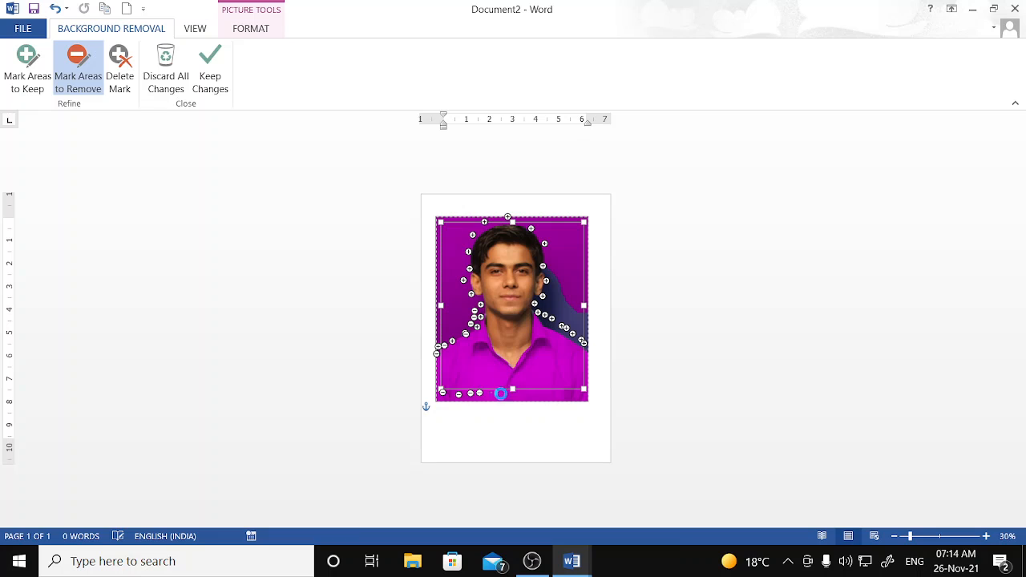
{"action": "left_click", "coordinate": [503, 393]}
{"action": "left_click", "coordinate": [519, 393]}
{"action": "left_click", "coordinate": [524, 394]}
{"action": "left_click", "coordinate": [533, 394]}
{"action": "left_click", "coordinate": [543, 394]}
{"action": "left_click", "coordinate": [551, 394]}
{"action": "left_click", "coordinate": [561, 395]}
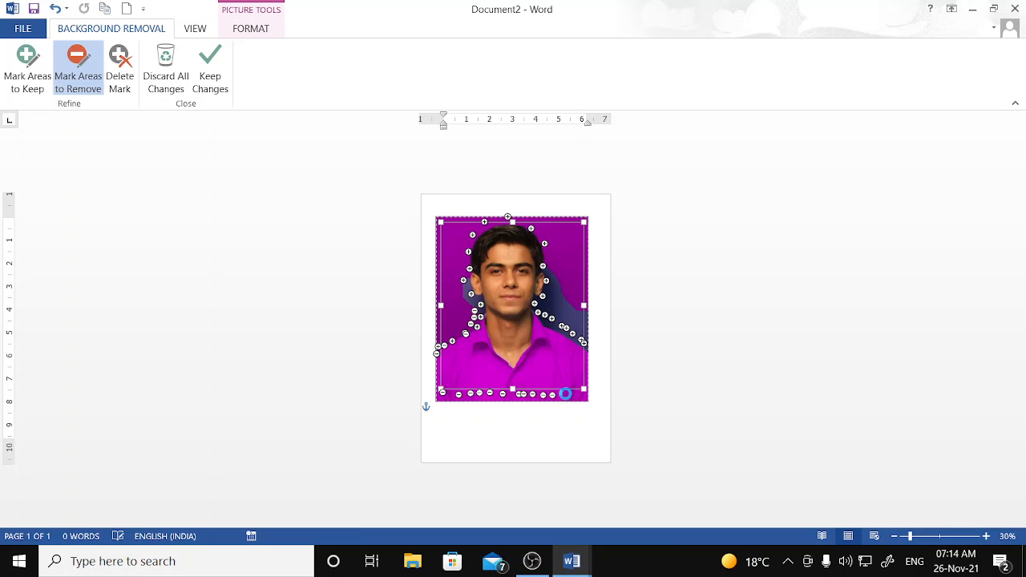
{"action": "left_click", "coordinate": [568, 394]}
{"action": "left_click", "coordinate": [578, 393]}
{"action": "left_click", "coordinate": [582, 390]}
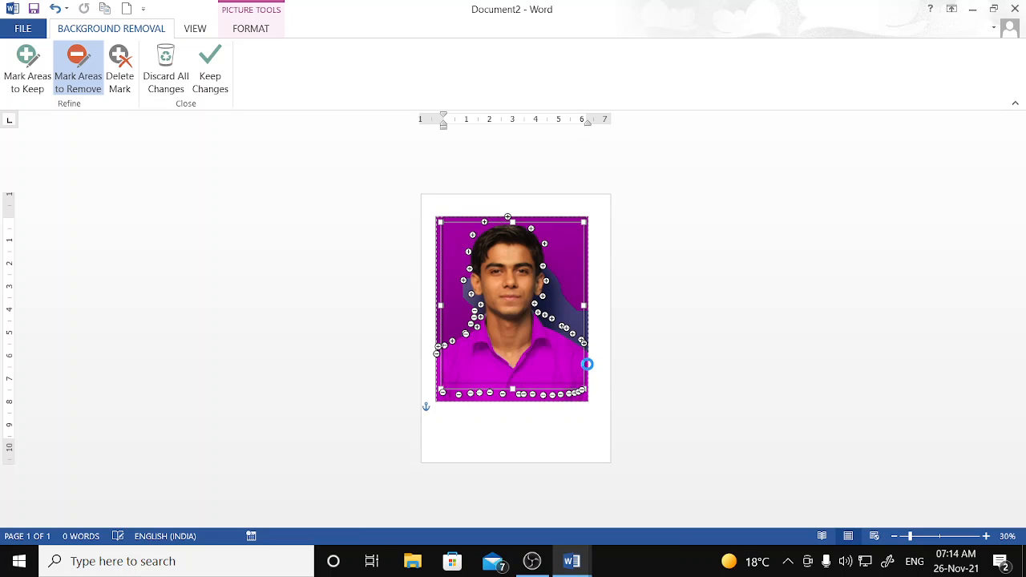
{"action": "left_click", "coordinate": [211, 80]}
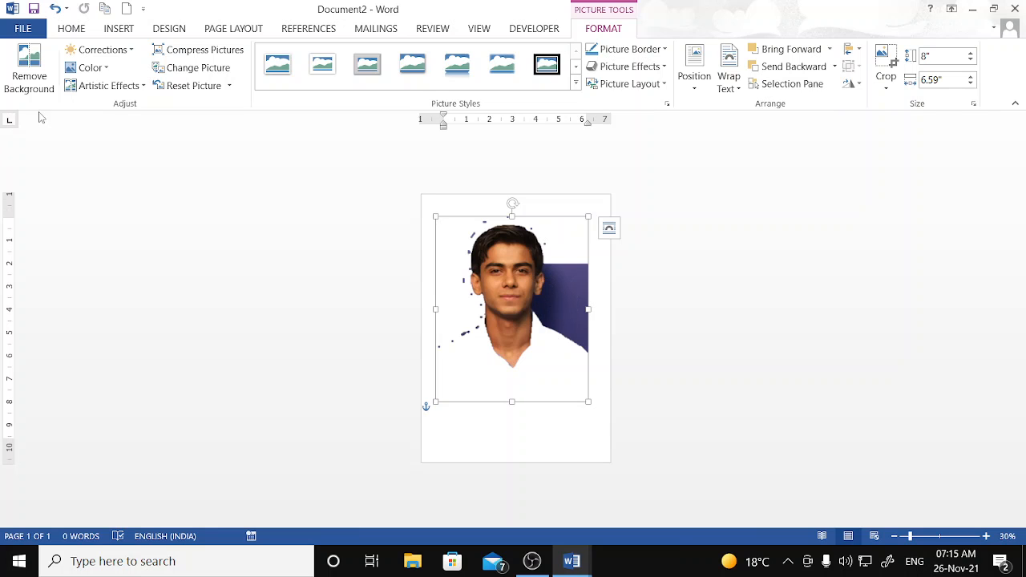
- Reopen background removal and mark the background beside the right cheek and jaw for removal
{"action": "left_click", "coordinate": [30, 75]}
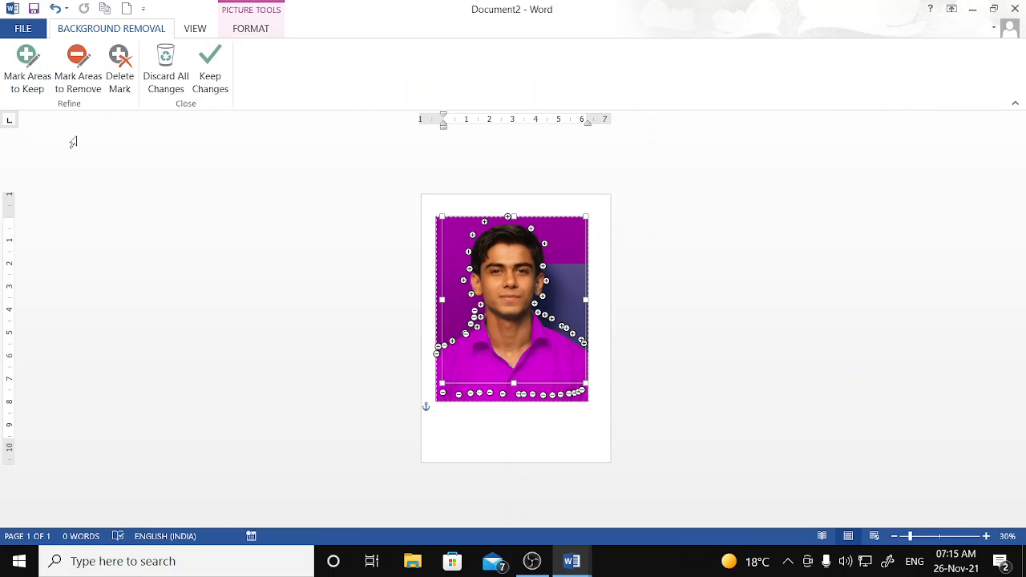
{"action": "left_click", "coordinate": [69, 91]}
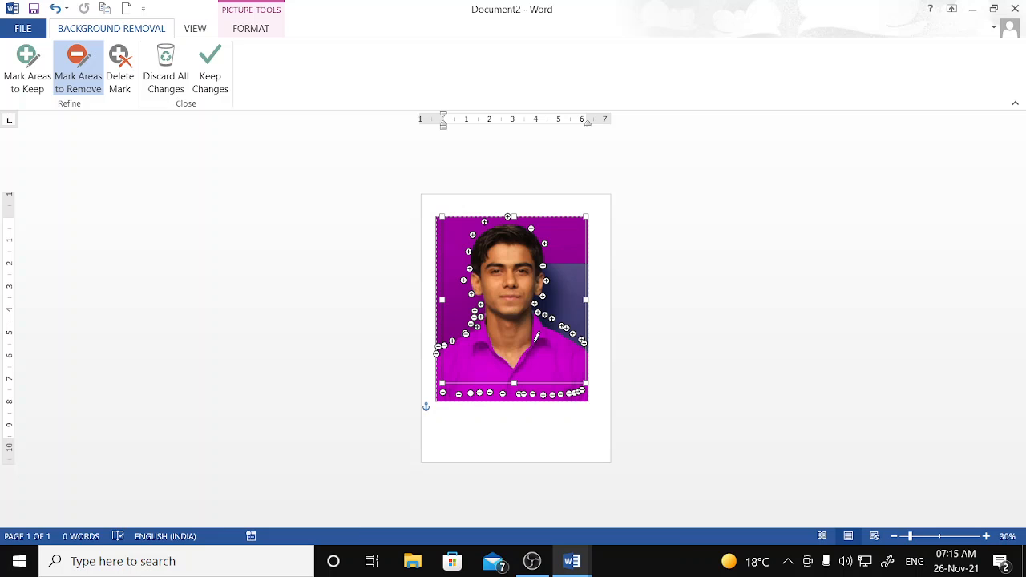
{"action": "left_click", "coordinate": [547, 267]}
{"action": "left_click", "coordinate": [546, 281]}
{"action": "left_click", "coordinate": [545, 293]}
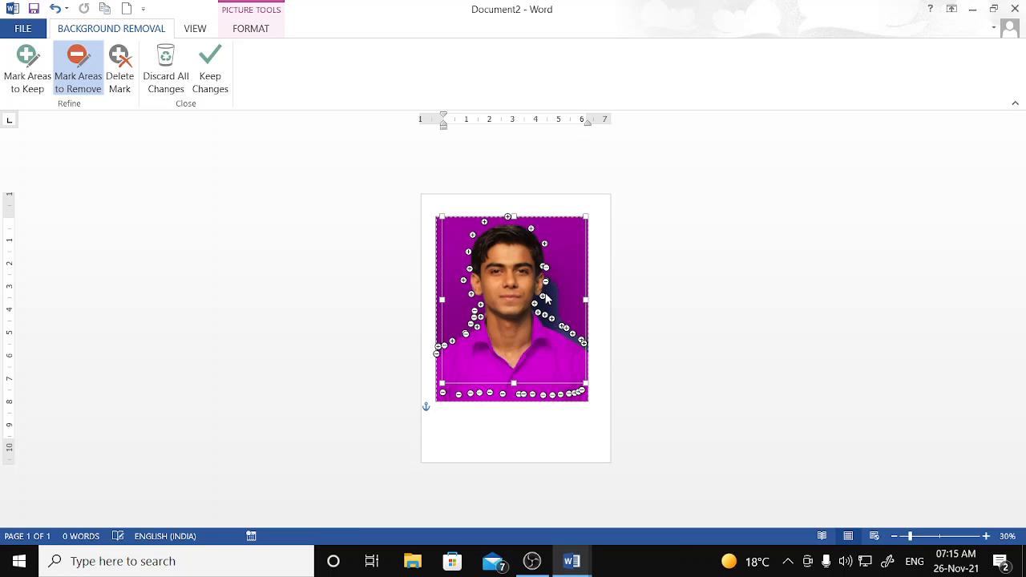
{"action": "left_click", "coordinate": [536, 305]}
{"action": "left_click", "coordinate": [533, 298]}
- Mark the background along the right shoulder for removal and keep the changes
{"action": "left_click", "coordinate": [538, 309]}
{"action": "left_click", "coordinate": [542, 316]}
{"action": "left_click", "coordinate": [550, 321]}
{"action": "left_click", "coordinate": [560, 325]}
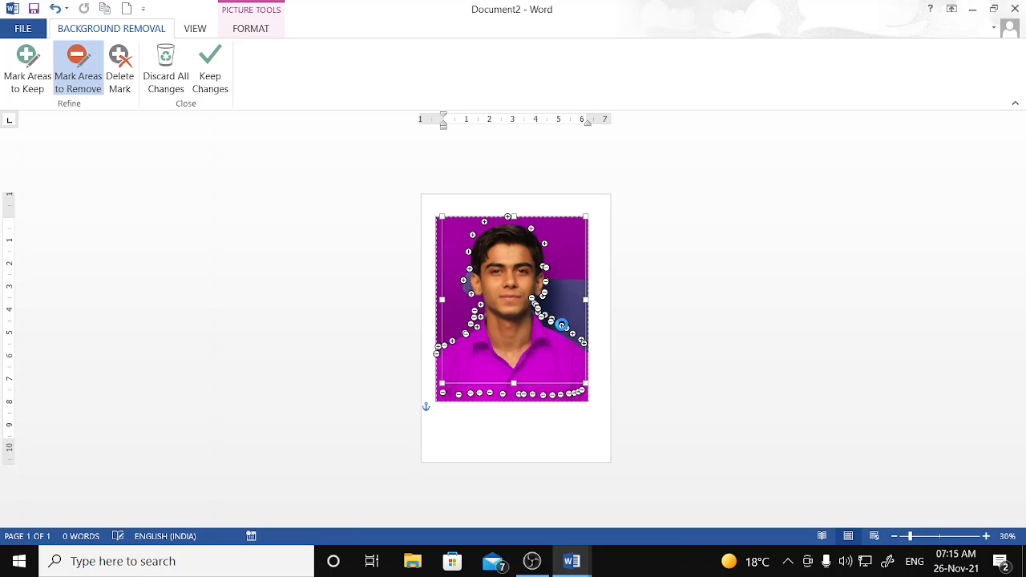
{"action": "left_click", "coordinate": [570, 329]}
{"action": "left_click", "coordinate": [583, 341]}
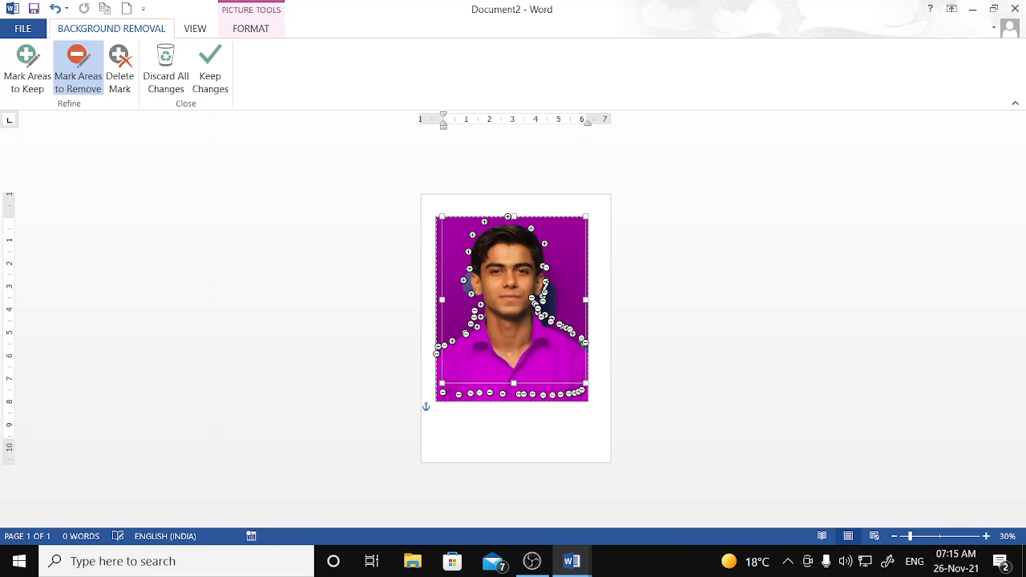
{"action": "left_click", "coordinate": [215, 91]}
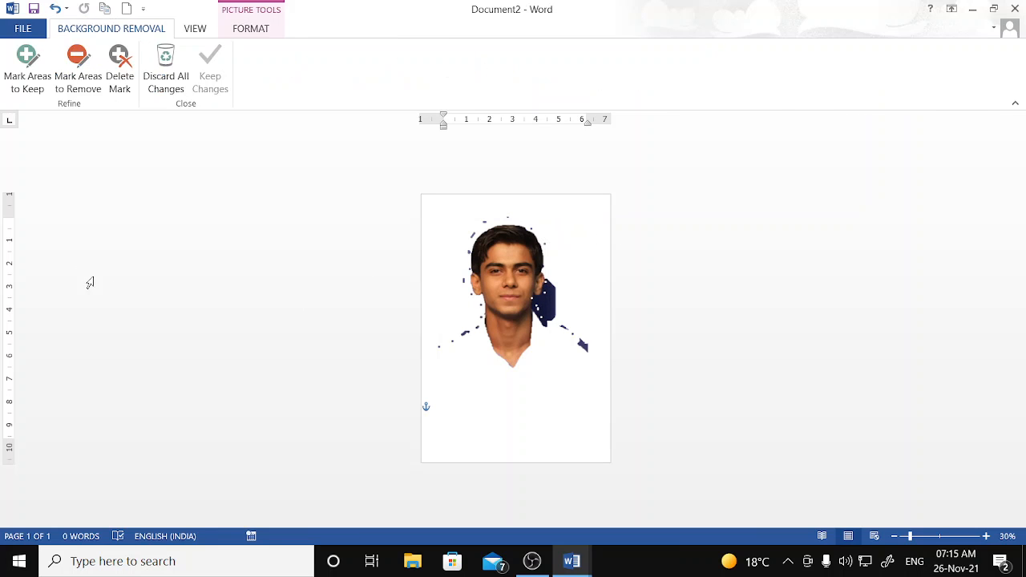
- Undo the removal, discard all background-removal changes, and delete the photo
{"action": "key", "text": "ctrl+z"}
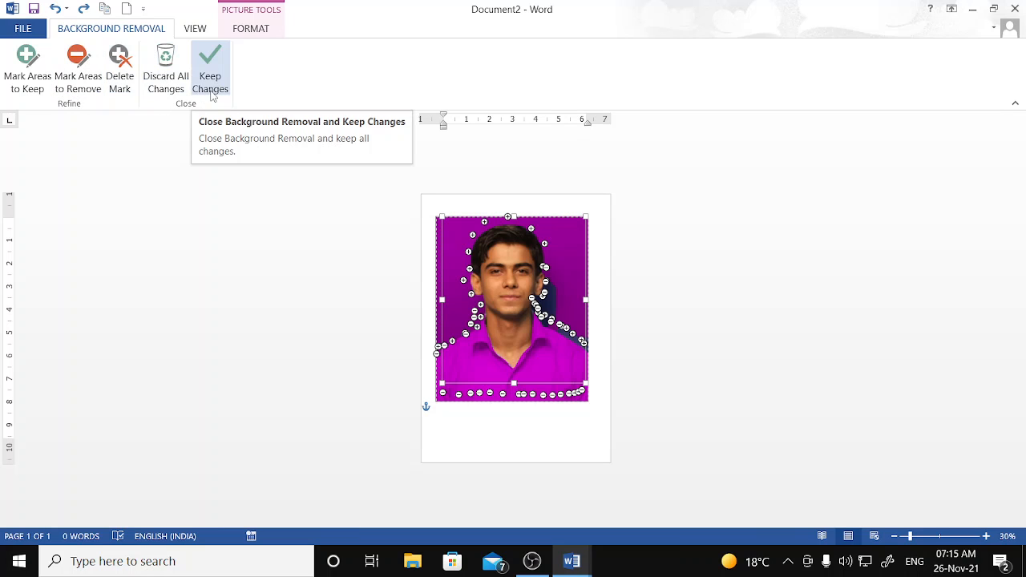
{"action": "left_click", "coordinate": [165, 72]}
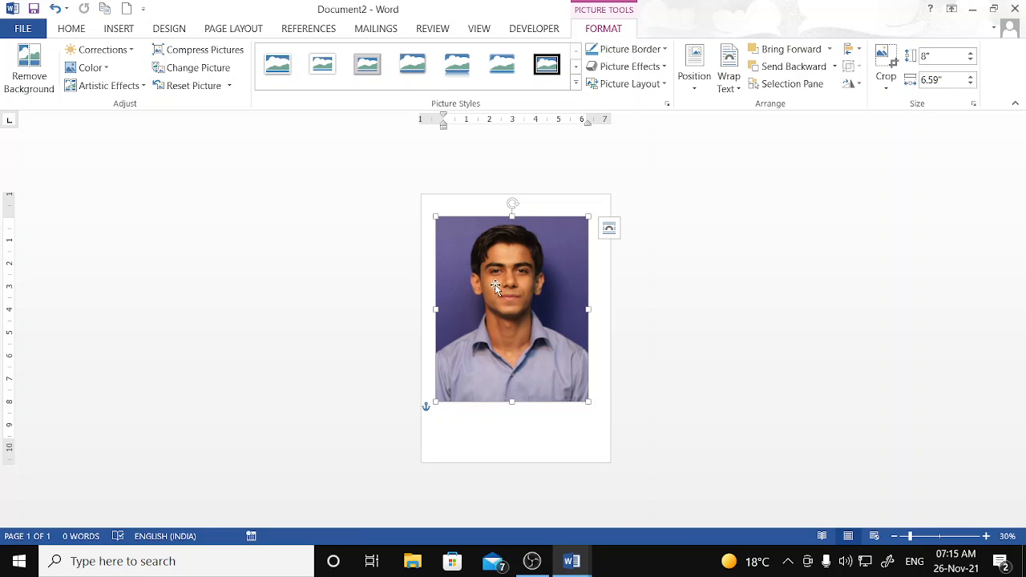
{"action": "key", "text": "Delete"}
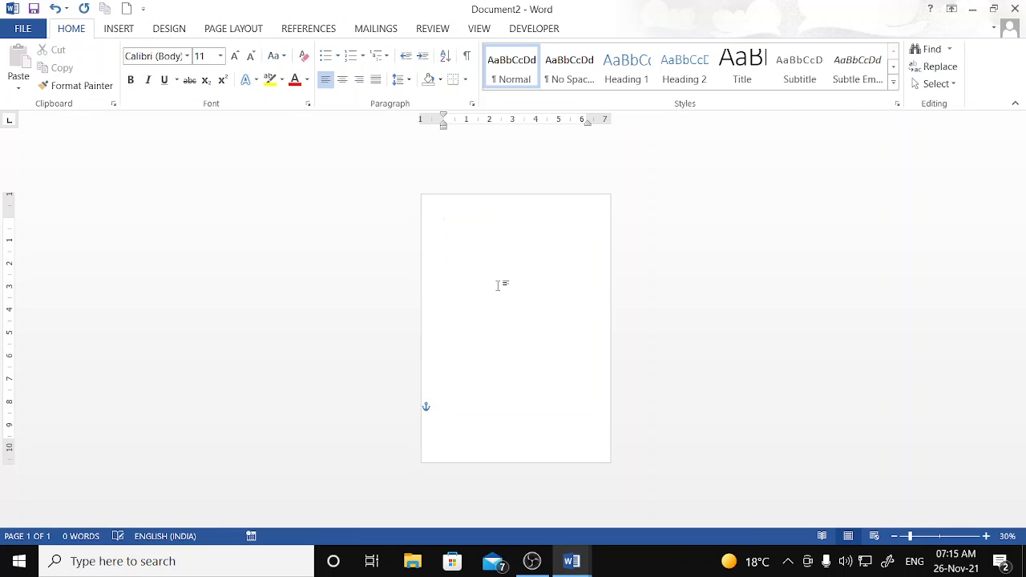
- Minimize both Word windows and open google.com in Google Chrome
{"action": "left_click", "coordinate": [971, 11]}
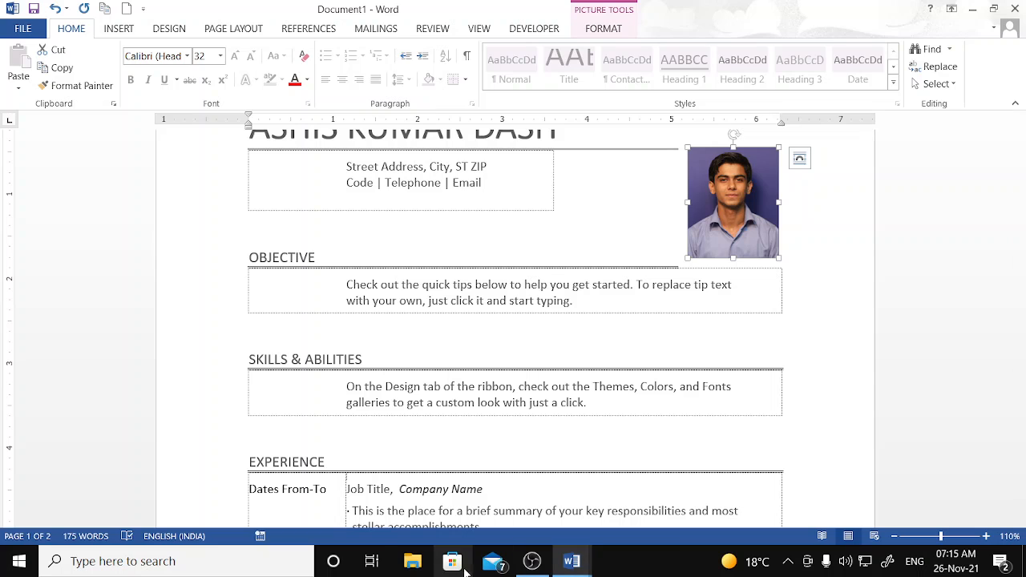
{"action": "left_click", "coordinate": [971, 9]}
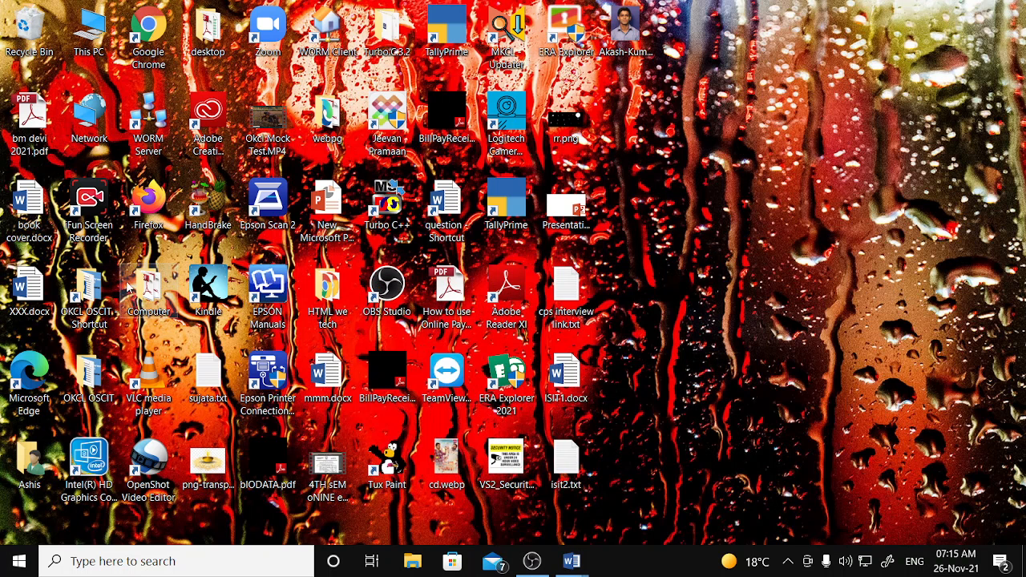
{"action": "double_click", "coordinate": [148, 49]}
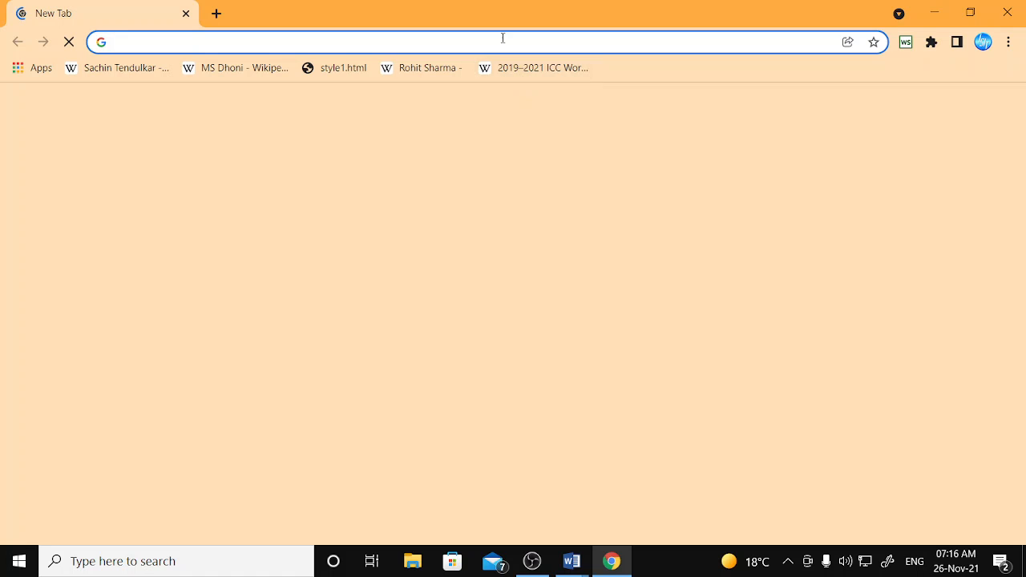
{"action": "left_click", "coordinate": [502, 38]}
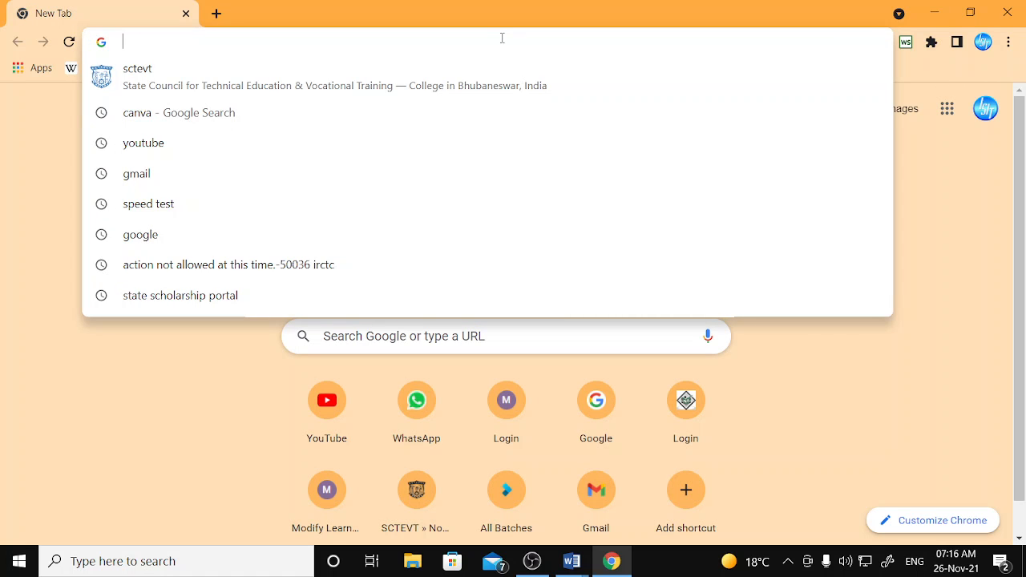
{"action": "type", "text": "goo"}
{"action": "key", "text": "Return"}
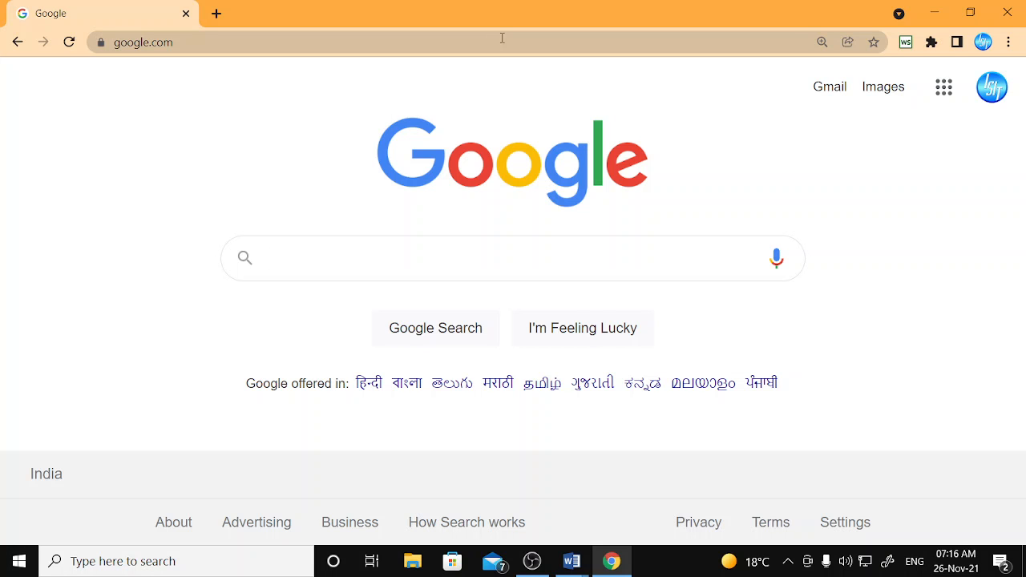
- Search Google for "spiderman"
{"action": "type", "text": "spidr"}
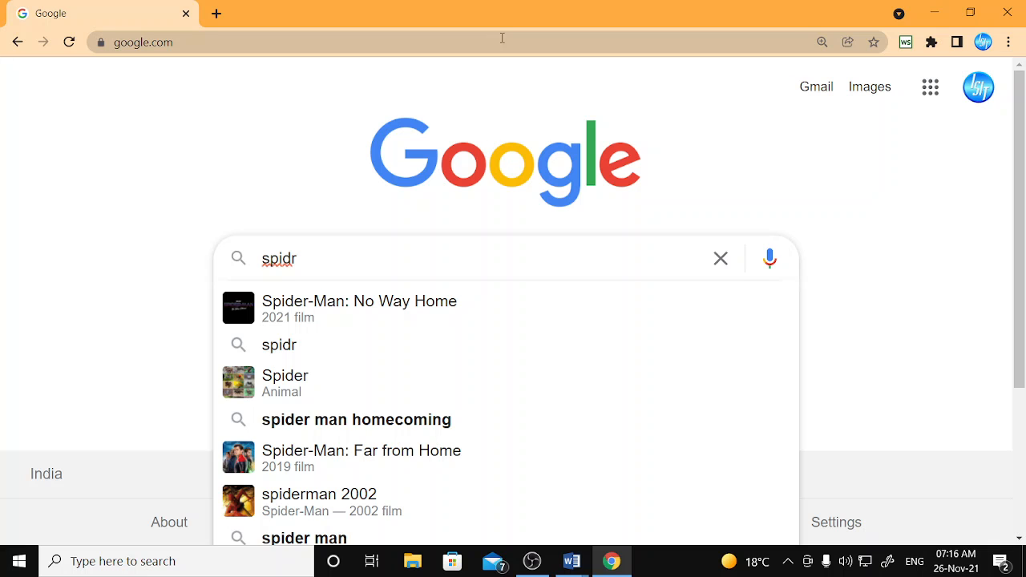
{"action": "key", "text": "Down"}
{"action": "key", "text": "Down"}
{"action": "key", "text": "Down"}
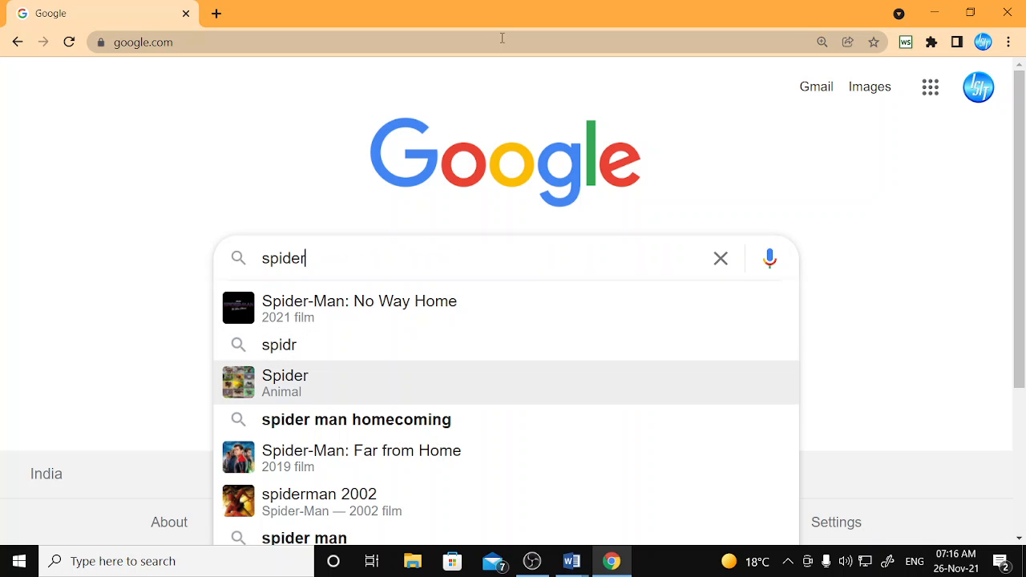
{"action": "type", "text": "man"}
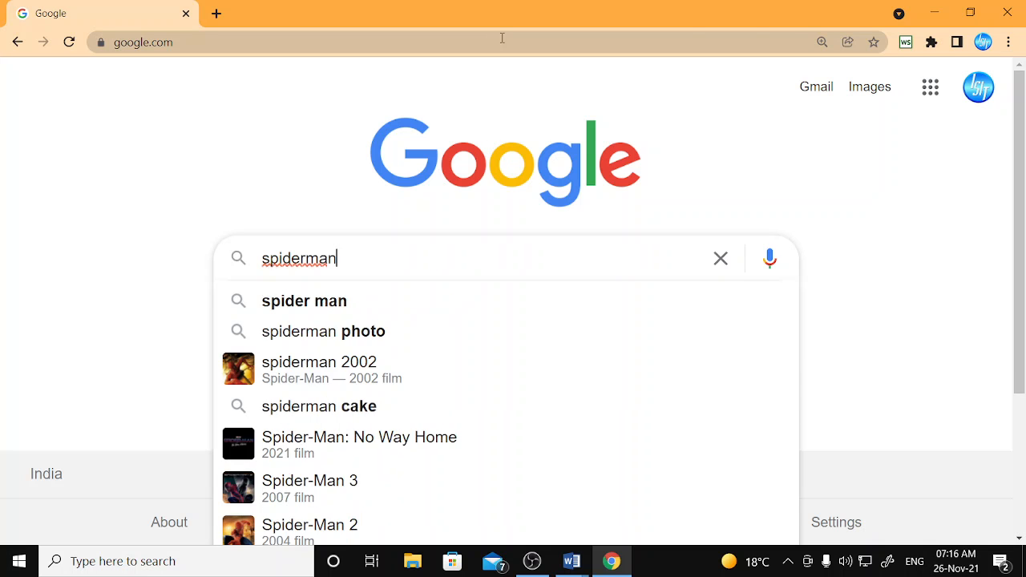
{"action": "key", "text": "Return"}
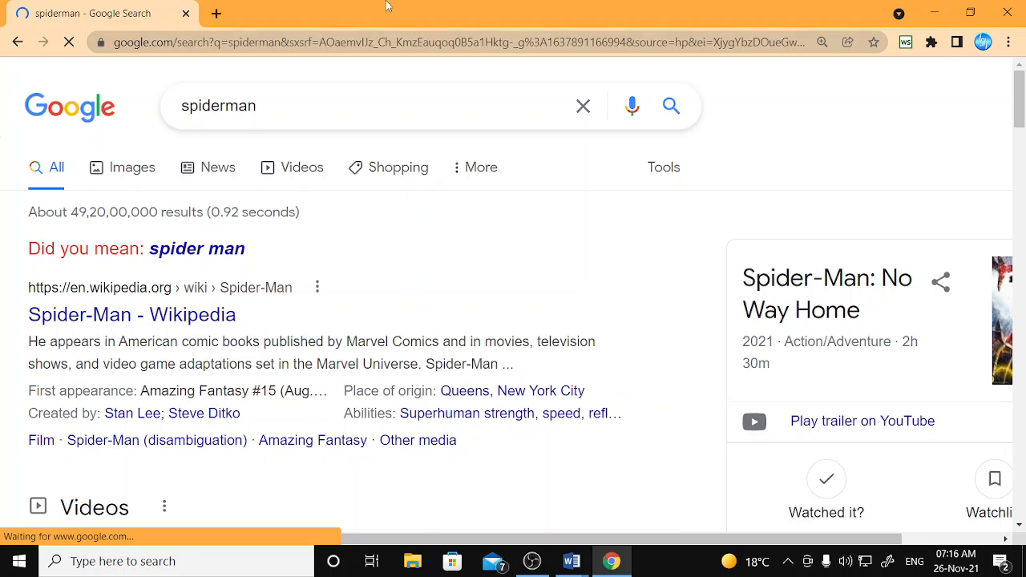
- Browse the Google image results for spiderman and preview the Digital Collectibles Marvel image
{"action": "left_click", "coordinate": [146, 195]}
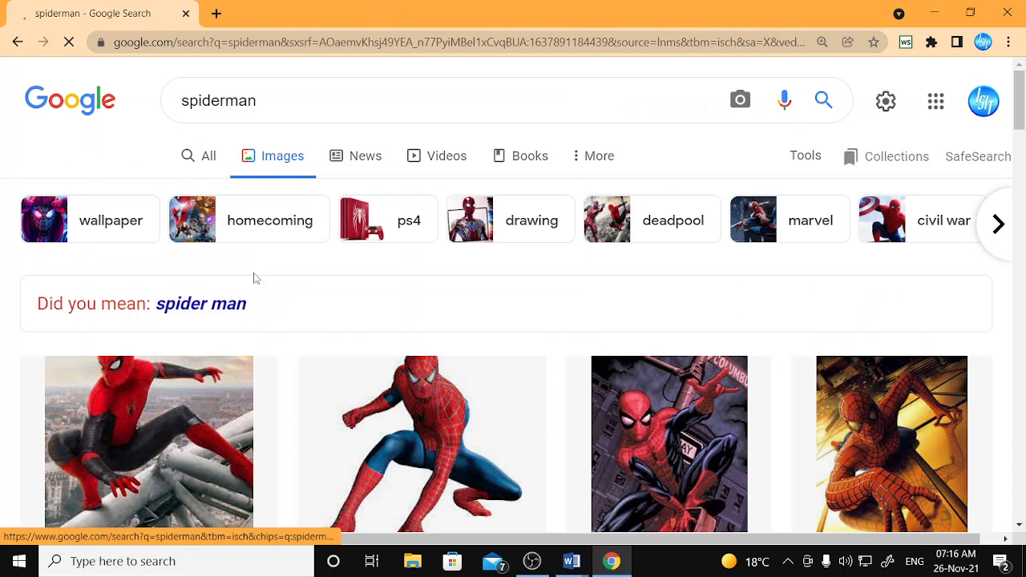
{"action": "scroll", "coordinate": [254, 278], "scroll_direction": "down", "scroll_amount": 3}
{"action": "scroll", "coordinate": [393, 303], "scroll_direction": "down", "scroll_amount": 5}
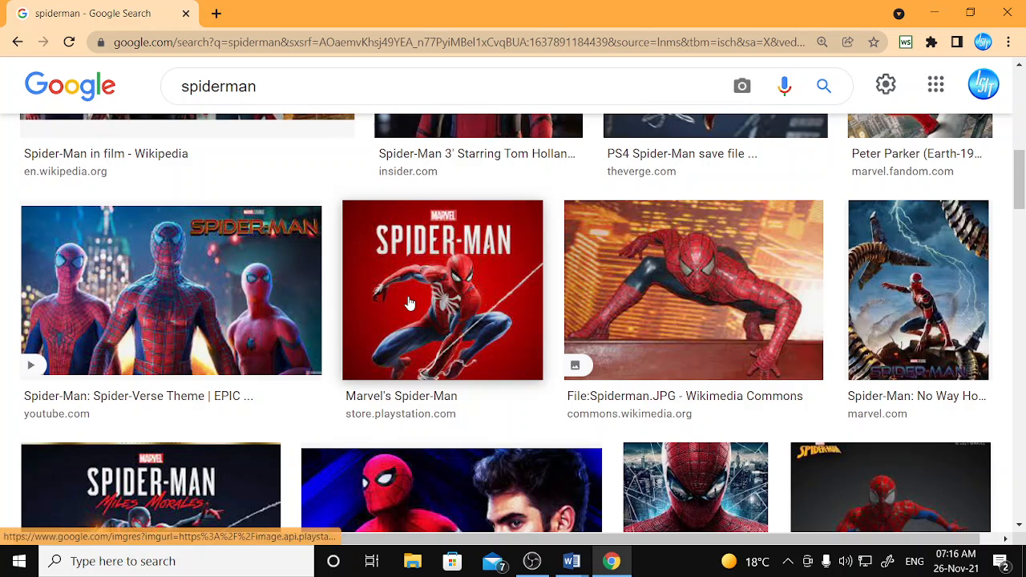
{"action": "left_click", "coordinate": [408, 303]}
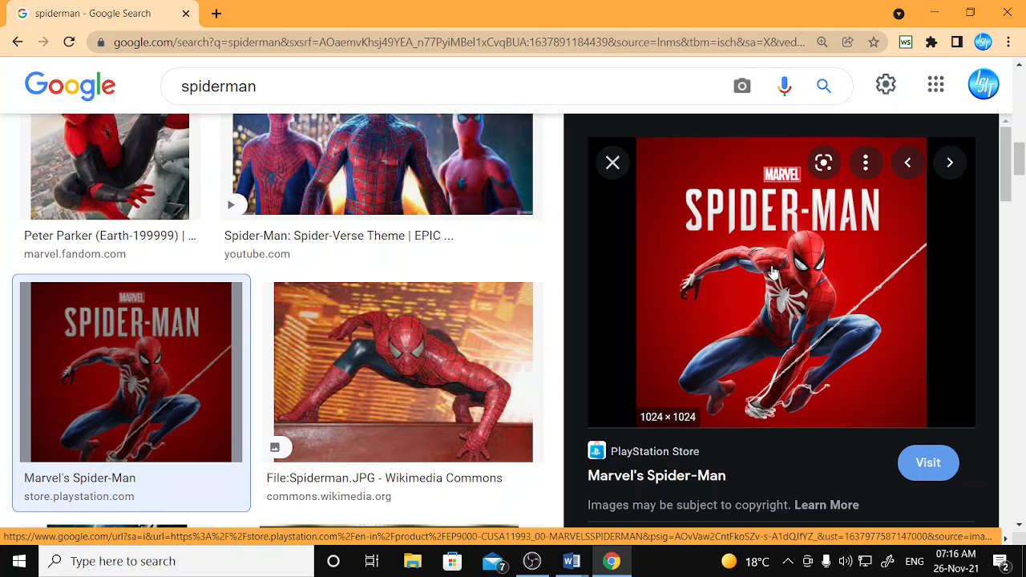
{"action": "scroll", "coordinate": [694, 290], "scroll_direction": "down", "scroll_amount": 2}
{"action": "scroll", "coordinate": [694, 291], "scroll_direction": "down", "scroll_amount": 3}
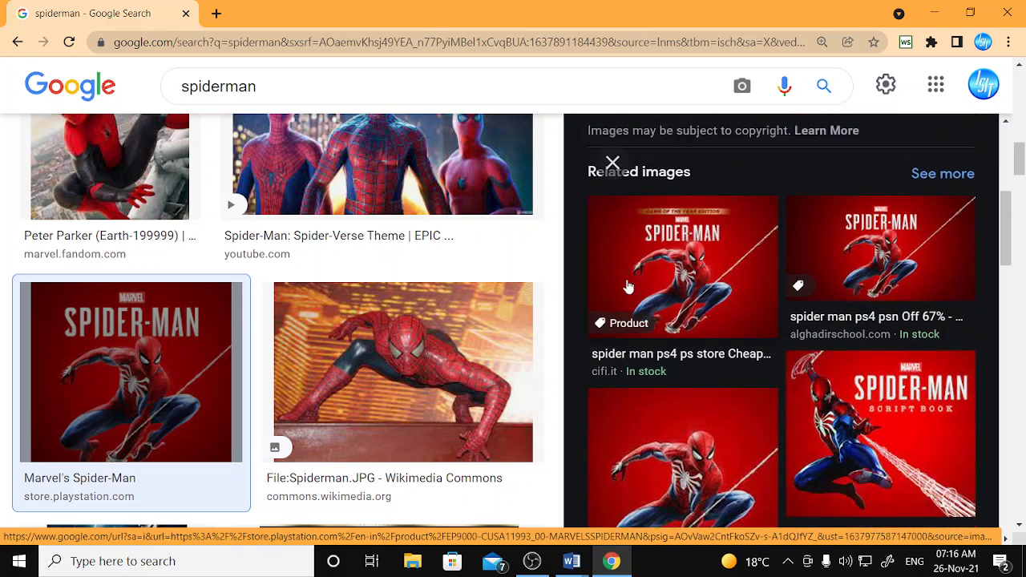
{"action": "scroll", "coordinate": [378, 355], "scroll_direction": "down", "scroll_amount": 5}
{"action": "scroll", "coordinate": [377, 356], "scroll_direction": "down", "scroll_amount": 5}
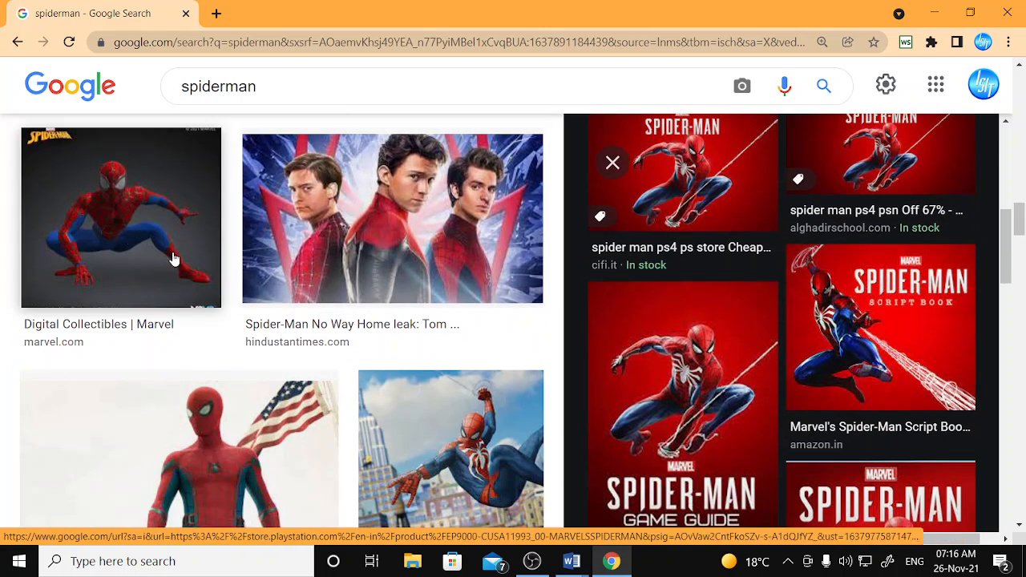
{"action": "left_click", "coordinate": [207, 255]}
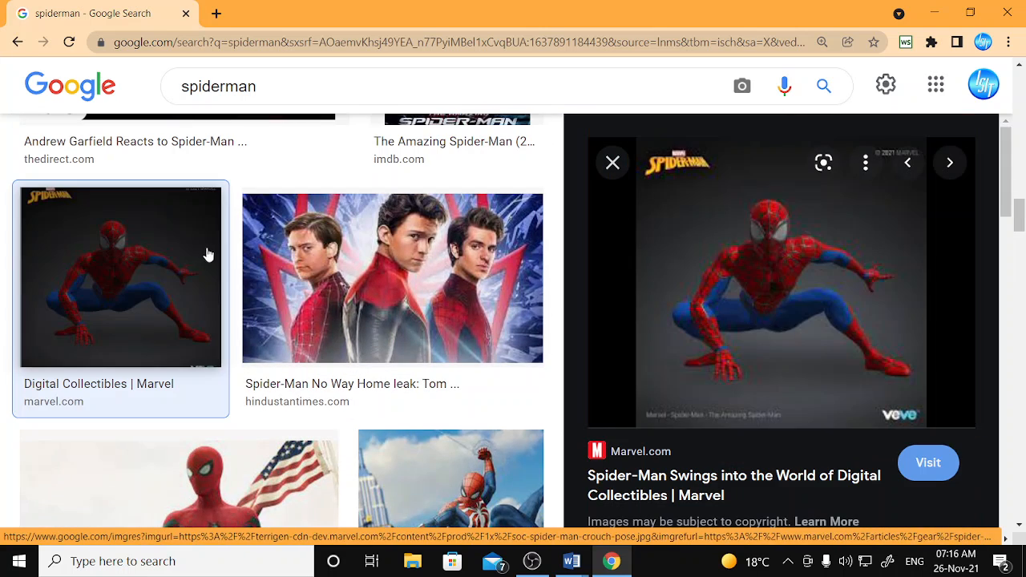
- Save the Spider-Man image to the Desktop as soc-spider-man-crouch-pose.jpg, then minimize Chrome
{"action": "right_click", "coordinate": [796, 263]}
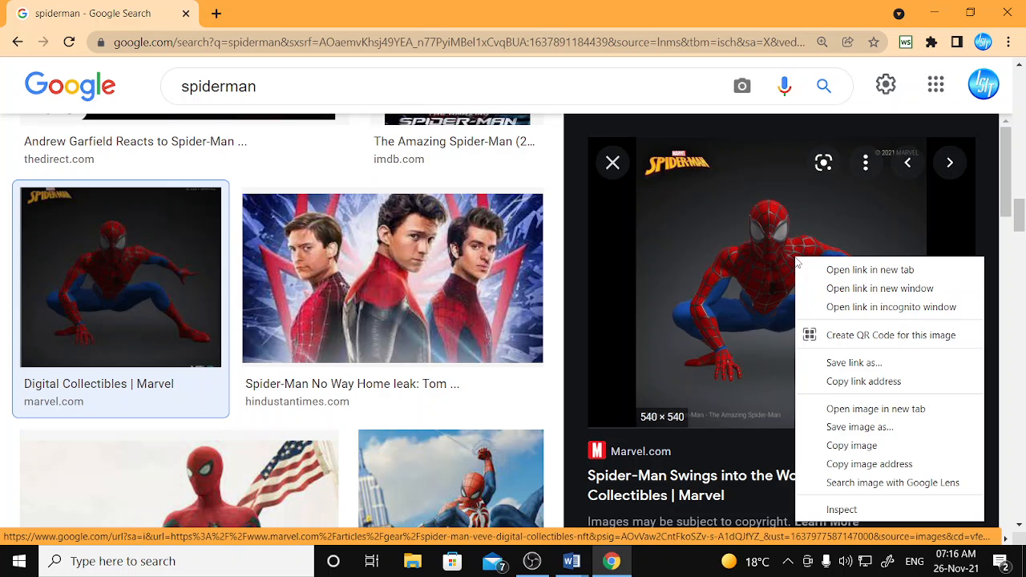
{"action": "left_click", "coordinate": [888, 446]}
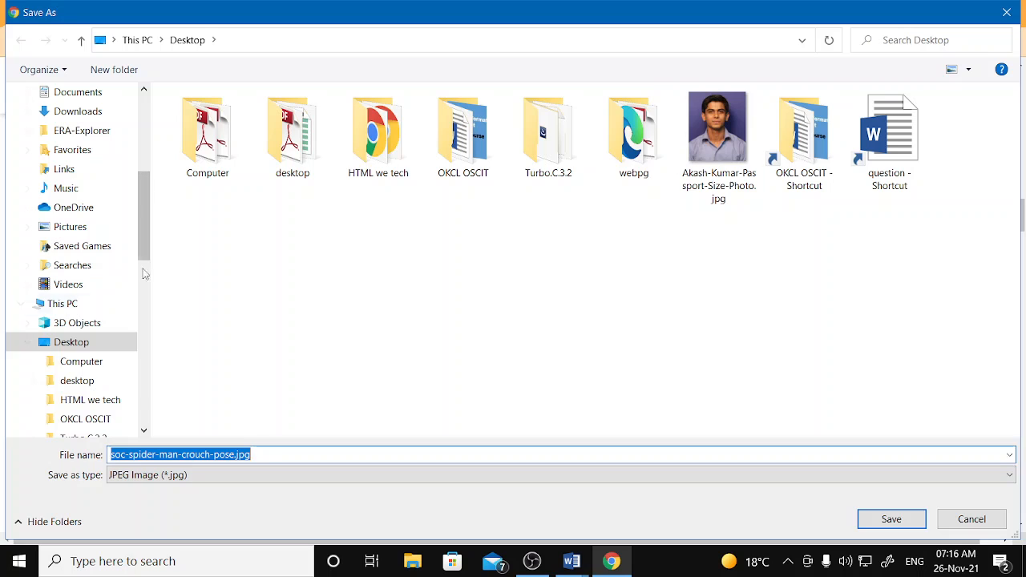
{"action": "left_click", "coordinate": [82, 350]}
{"action": "left_click", "coordinate": [914, 521]}
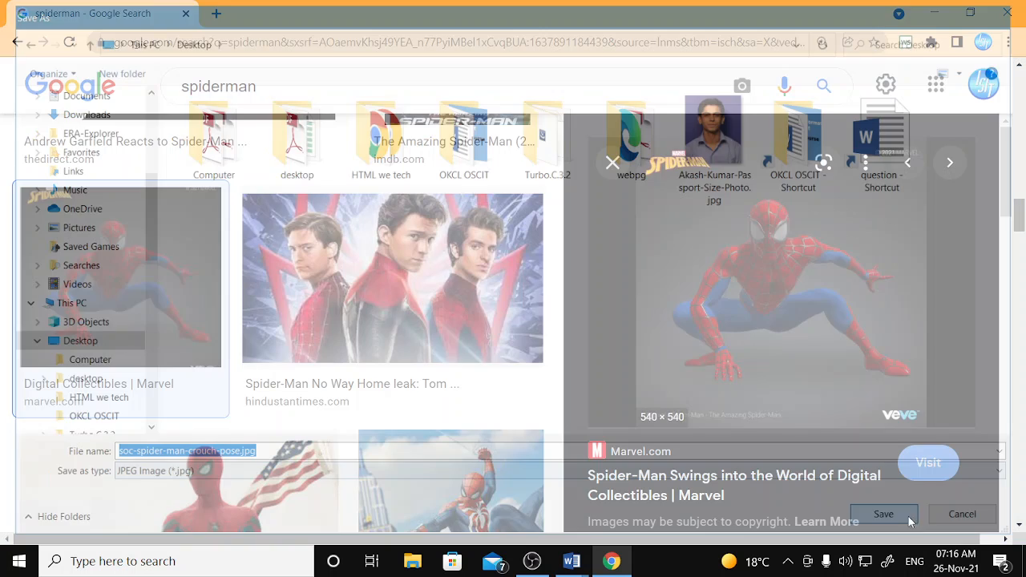
{"action": "left_click", "coordinate": [934, 12]}
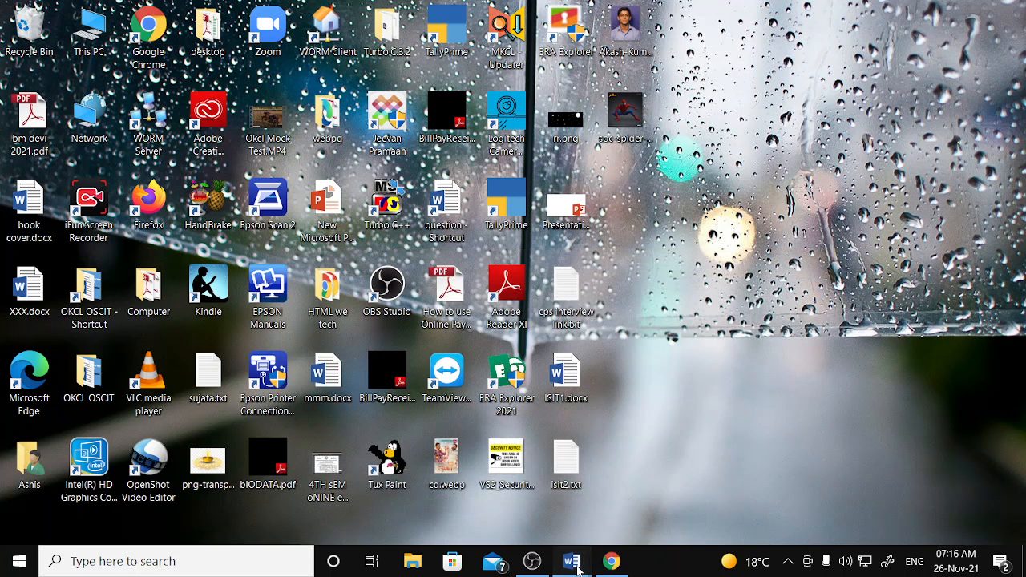
- Insert soc-spider-man-crouch-pose.jpg into Document2 and enlarge it near the top of the page
{"action": "mouse_move", "coordinate": [577, 565]}
{"action": "left_click", "coordinate": [633, 493]}
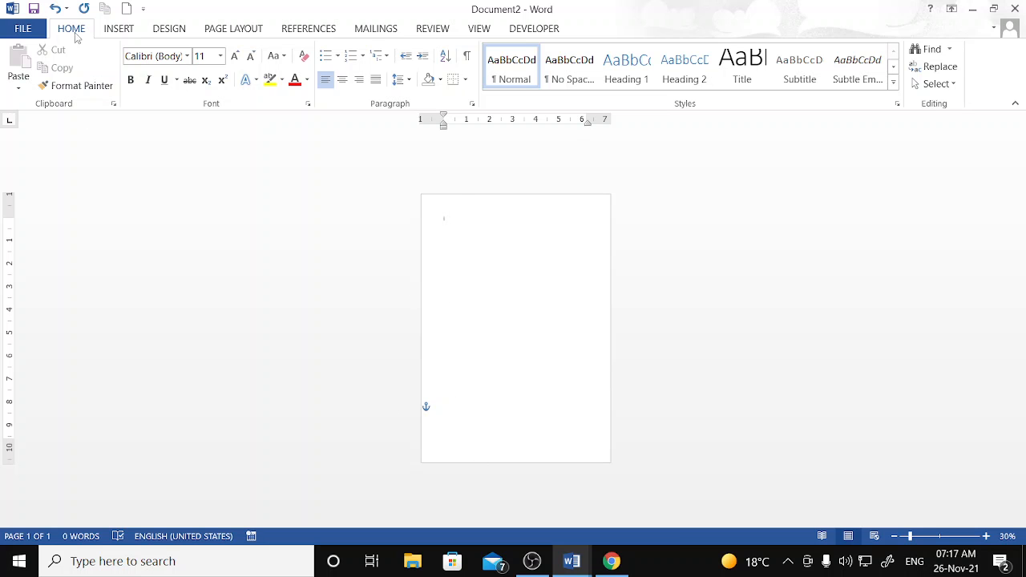
{"action": "left_click", "coordinate": [118, 29]}
{"action": "left_click", "coordinate": [142, 77]}
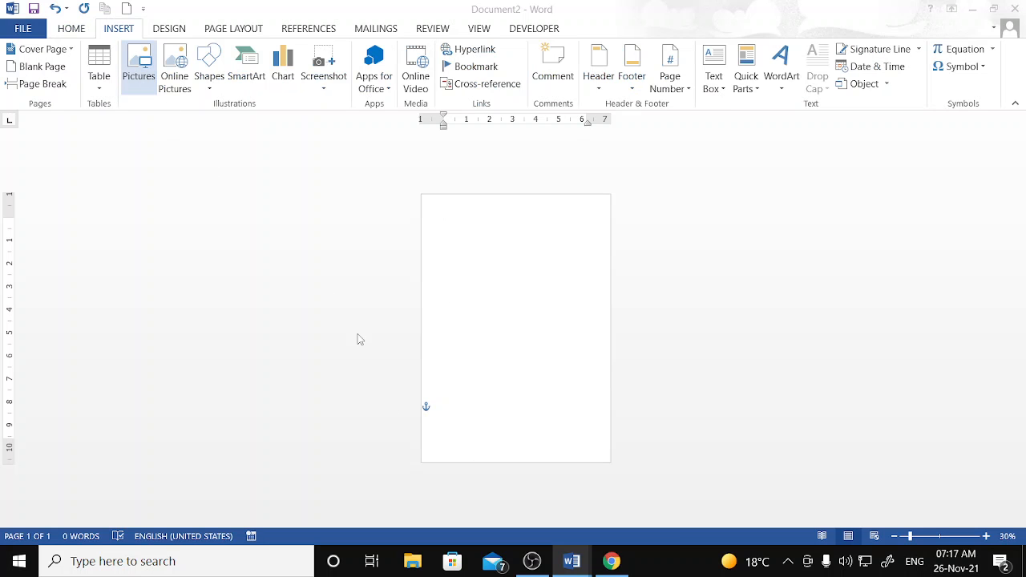
{"action": "left_click", "coordinate": [718, 303]}
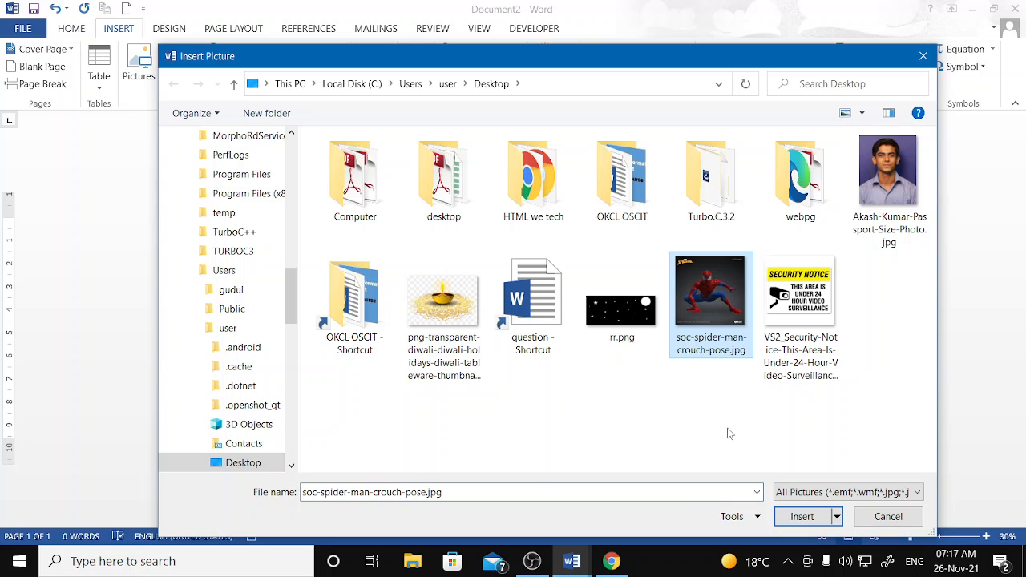
{"action": "left_click", "coordinate": [802, 519]}
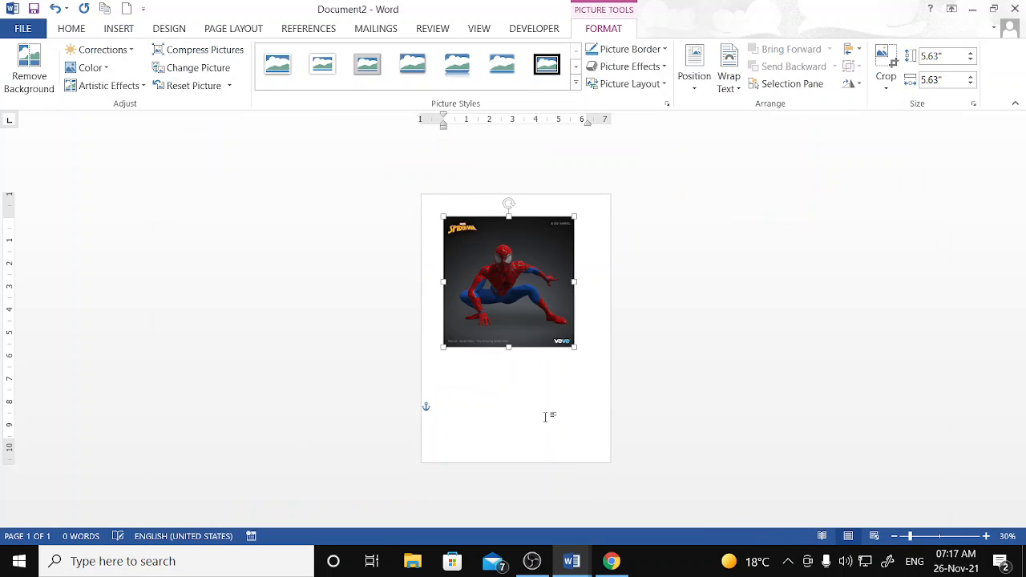
{"action": "left_click_drag", "start_coordinate": [574, 349], "coordinate": [605, 422]}
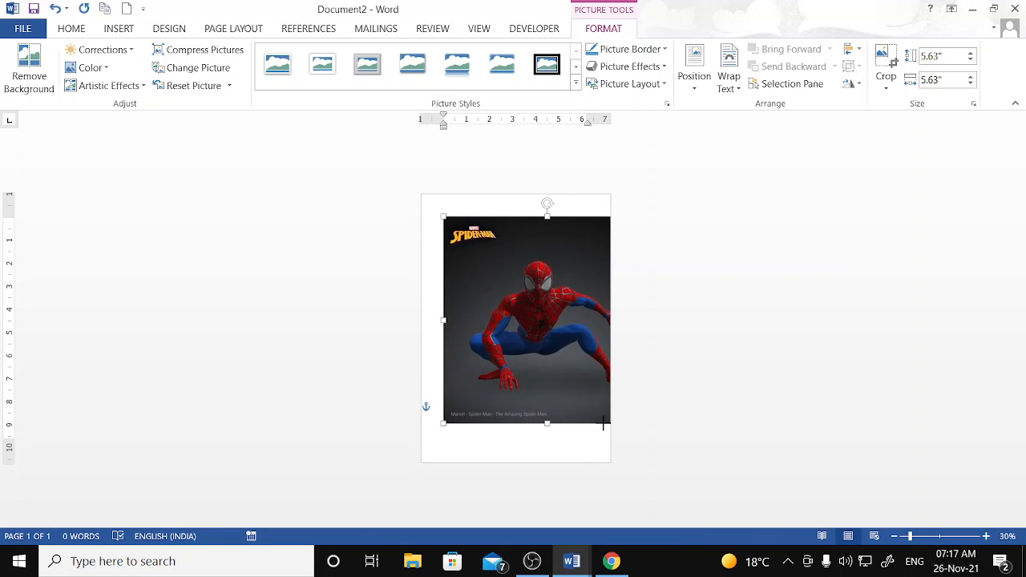
- Remove the Spider-Man picture's background and resize the cut-out to 6.61 inches
{"action": "left_click_drag", "start_coordinate": [524, 362], "coordinate": [505, 371]}
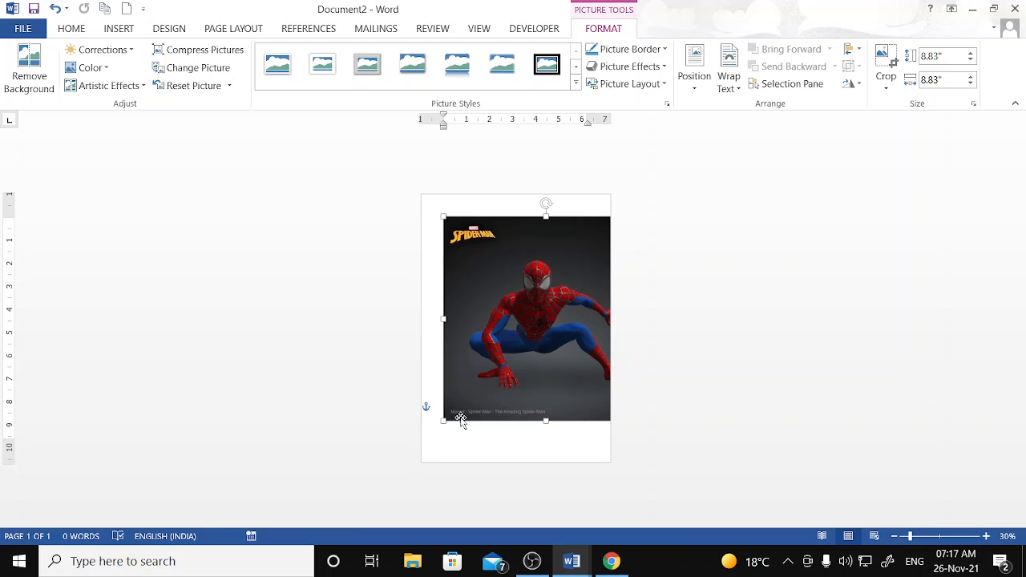
{"action": "left_click_drag", "start_coordinate": [440, 423], "coordinate": [489, 365]}
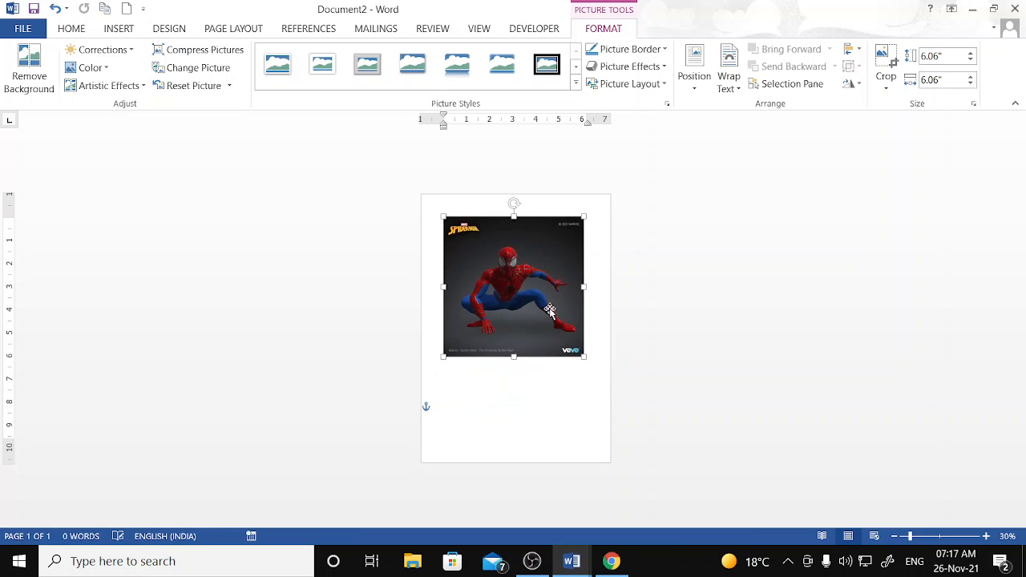
{"action": "left_click", "coordinate": [24, 56]}
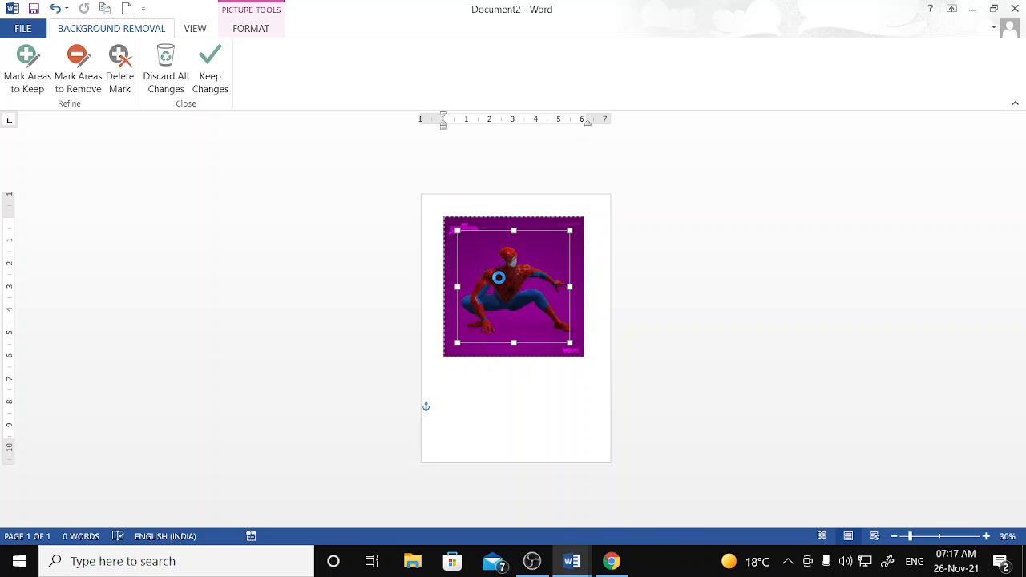
{"action": "left_click", "coordinate": [210, 76]}
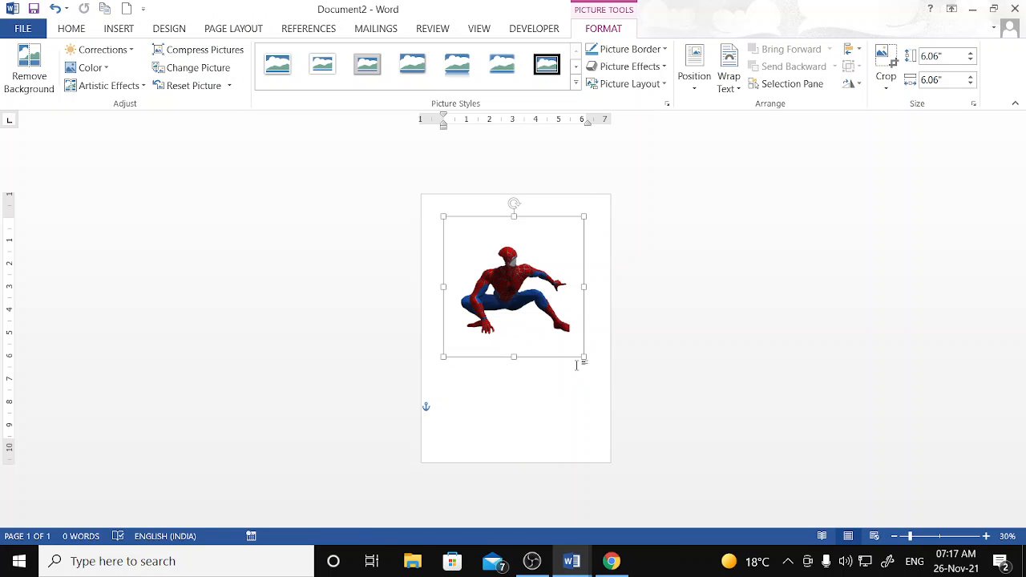
{"action": "left_click_drag", "start_coordinate": [587, 356], "coordinate": [597, 370]}
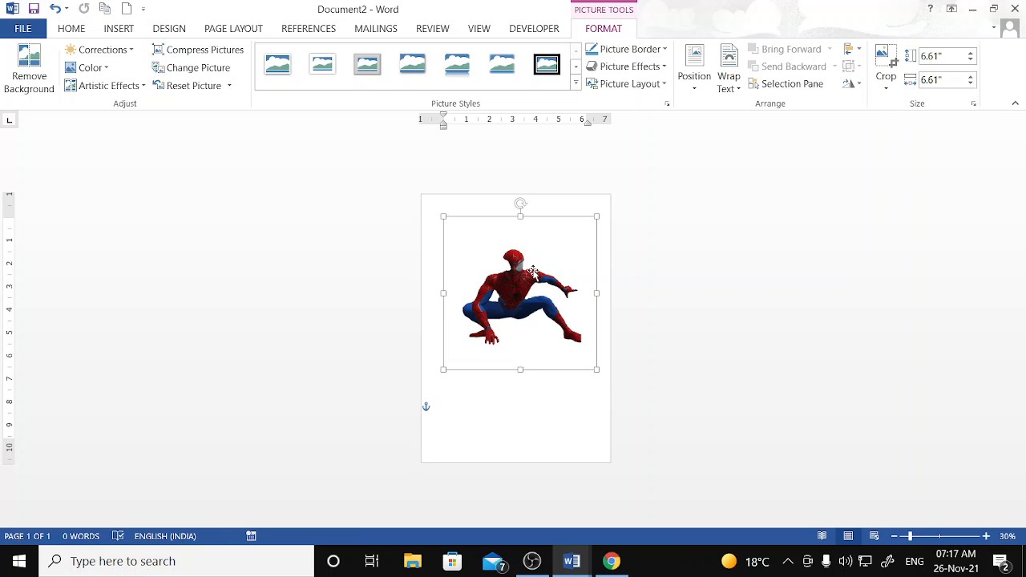
- Delete the Spider-Man picture, then minimize the OBS recorder to return to Word
{"action": "key", "text": "Delete"}
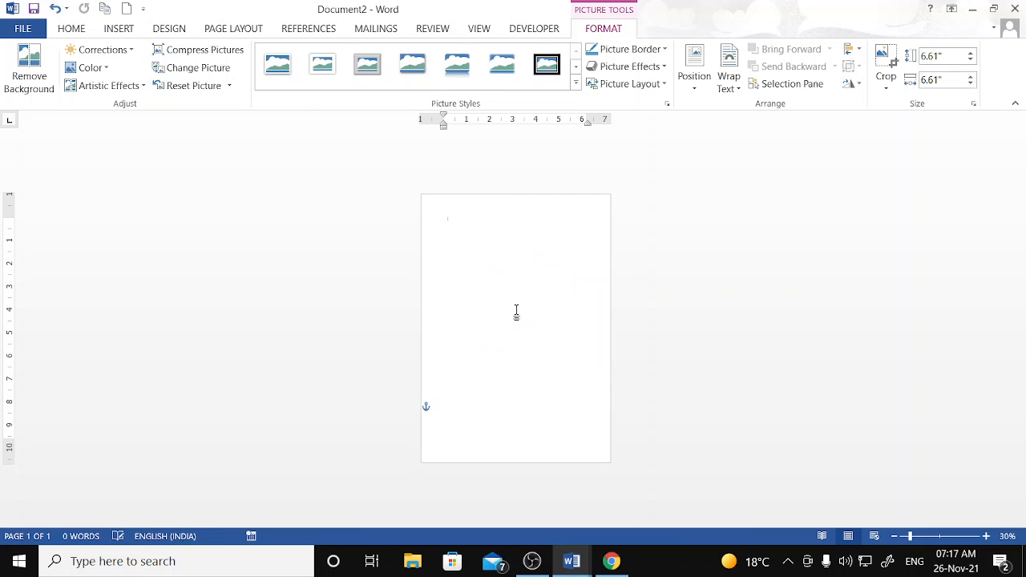
{"action": "left_click", "coordinate": [536, 561]}
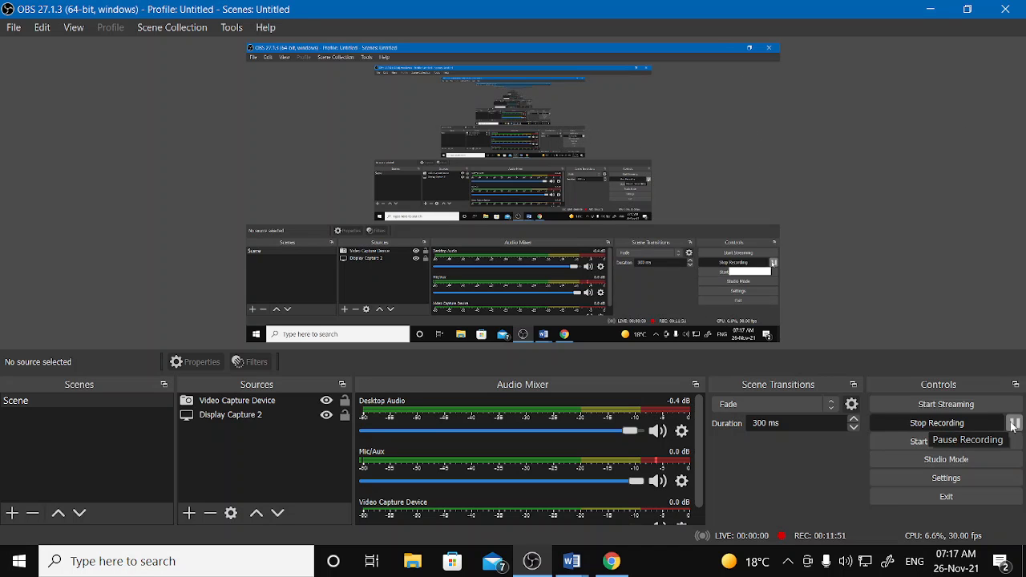
{"action": "left_click", "coordinate": [931, 9]}
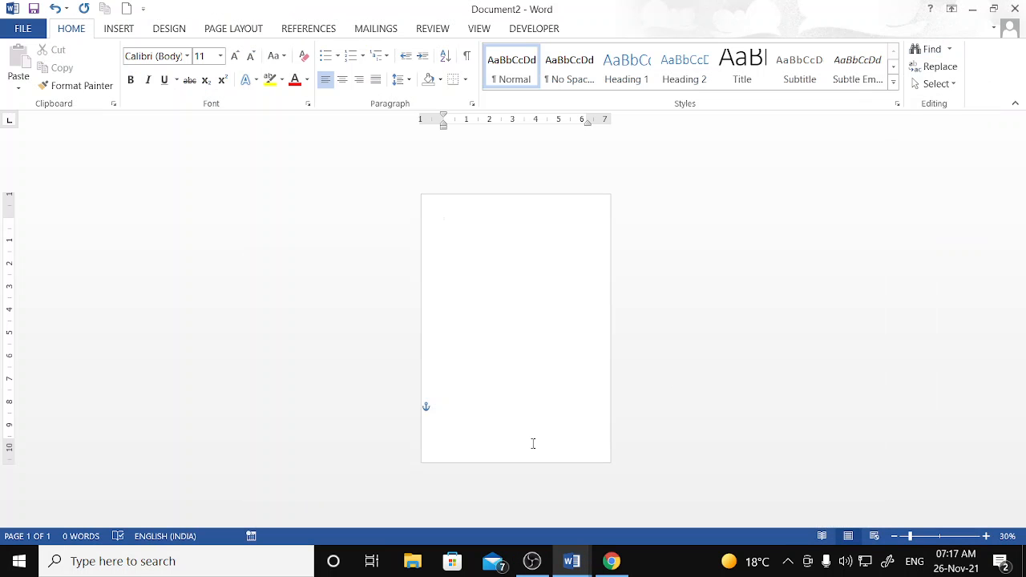
- Insert the passport-size photo from the Desktop and enlarge it to 7.42" by 6.11"
{"action": "left_click", "coordinate": [117, 30]}
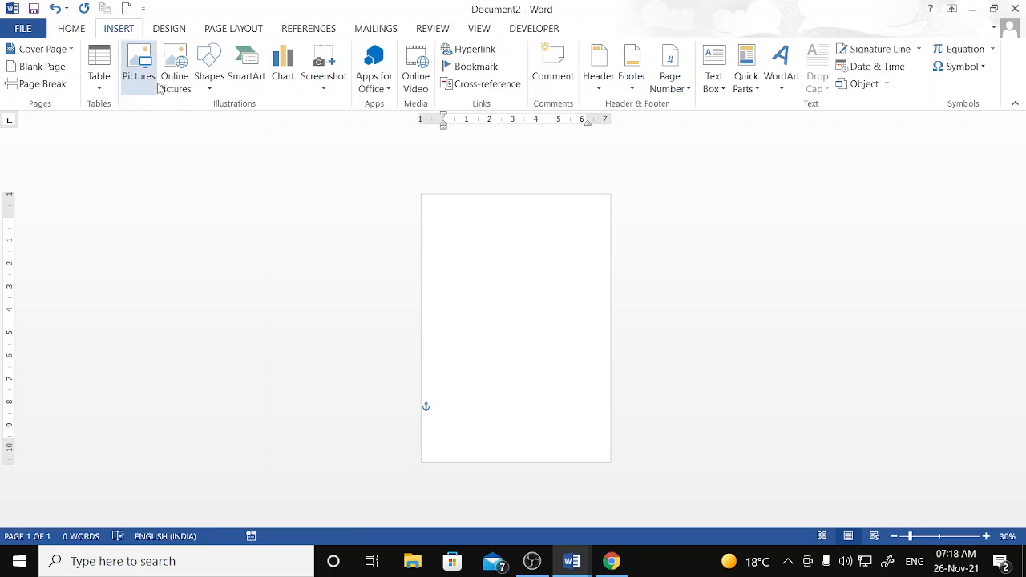
{"action": "left_click", "coordinate": [140, 70]}
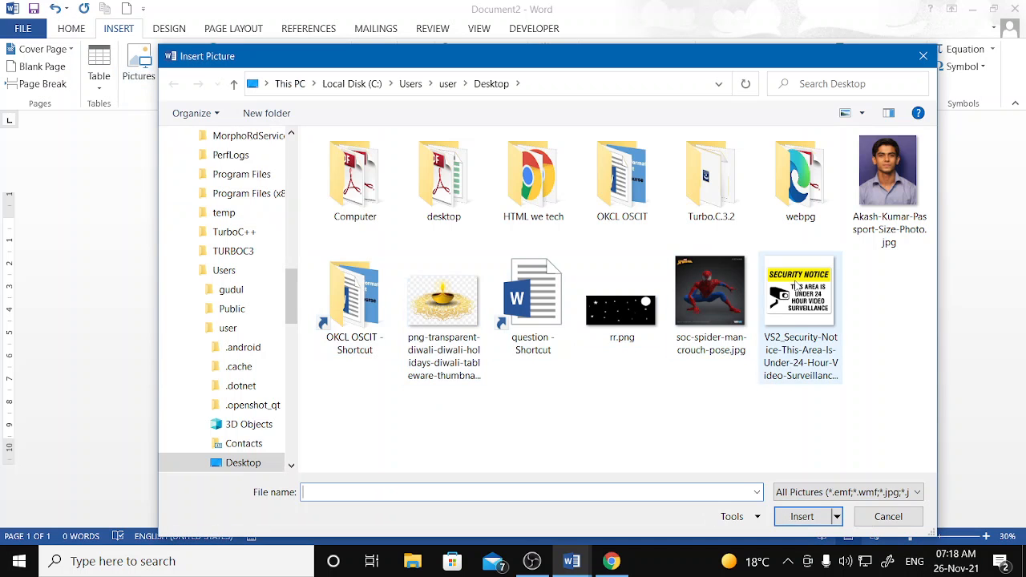
{"action": "left_click", "coordinate": [875, 185]}
{"action": "left_click", "coordinate": [799, 519]}
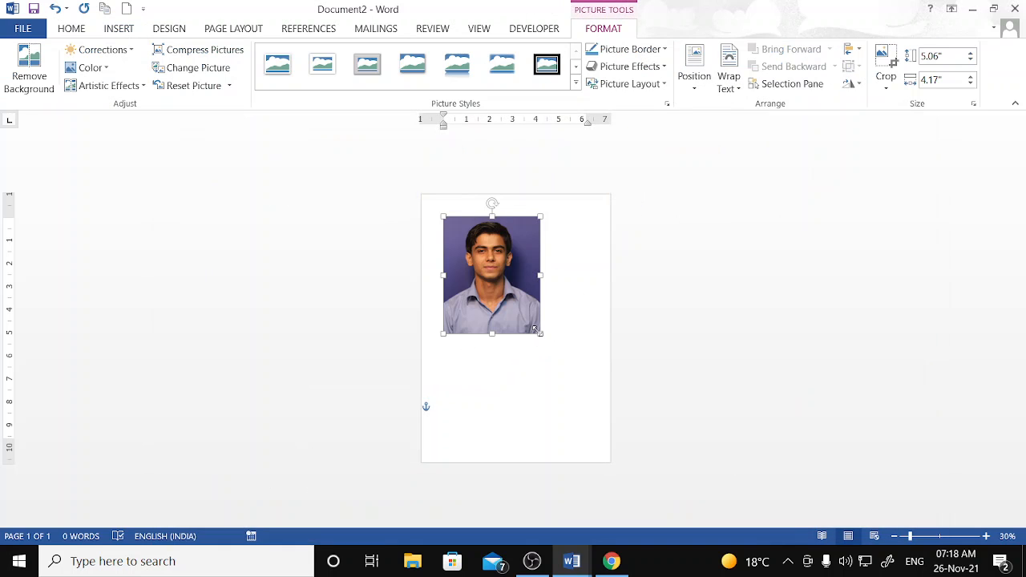
{"action": "left_click", "coordinate": [542, 334]}
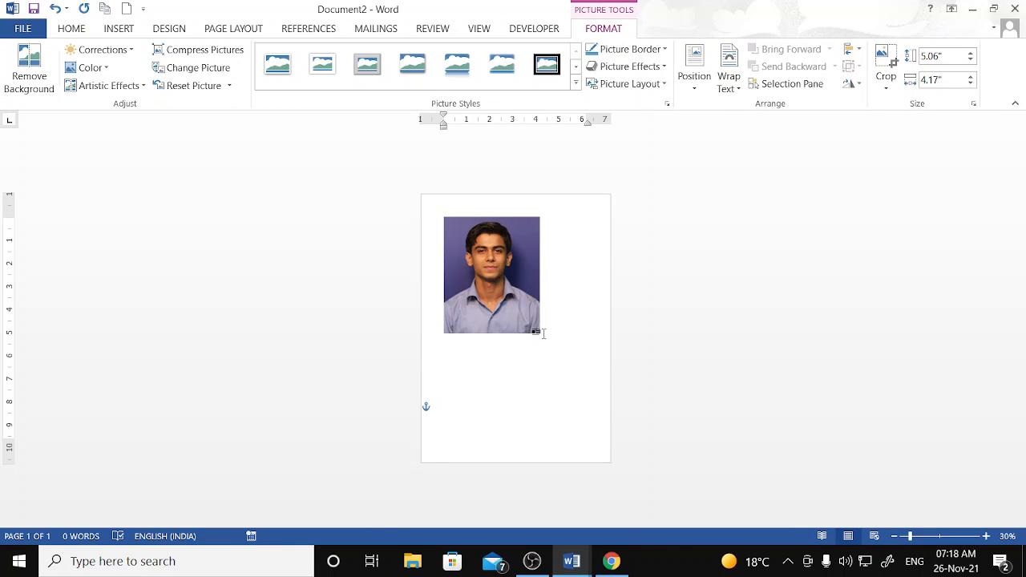
{"action": "left_click", "coordinate": [535, 329]}
{"action": "left_click_drag", "start_coordinate": [538, 331], "coordinate": [582, 388]}
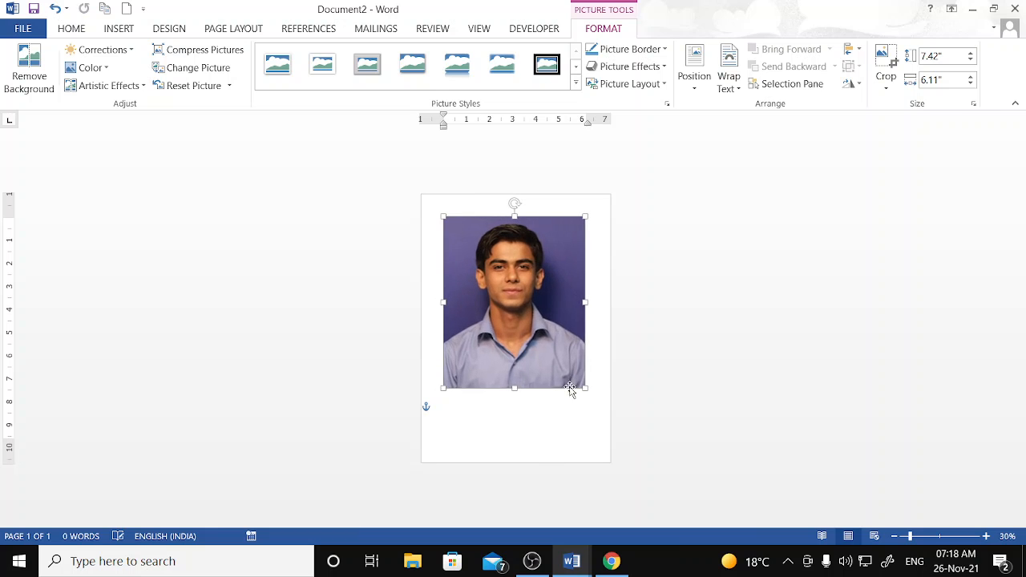
- Try several Brightness/Contrast presets, finishing with the brightest, highest-contrast one
{"action": "left_click", "coordinate": [131, 51]}
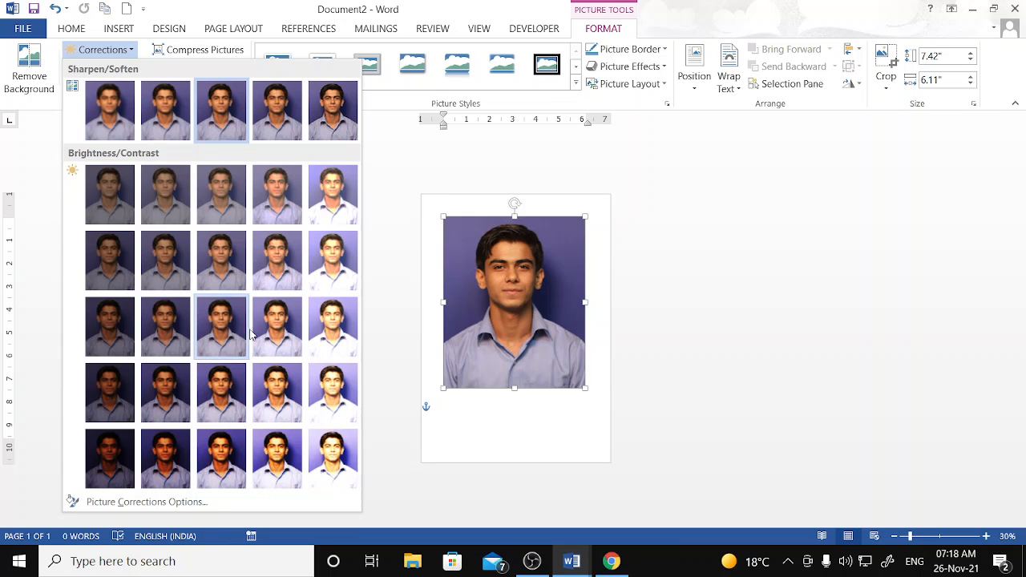
{"action": "left_click", "coordinate": [318, 354]}
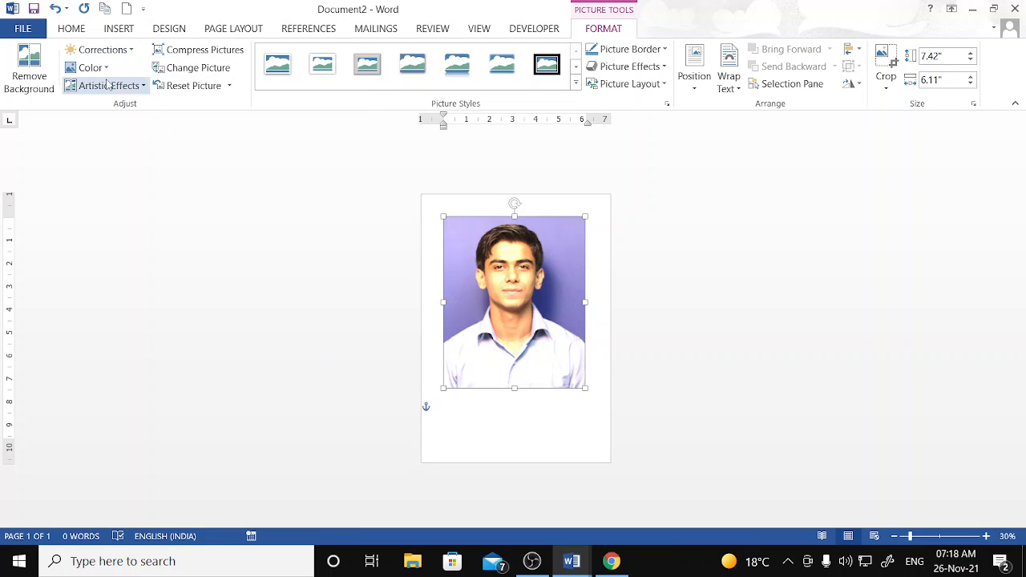
{"action": "left_click", "coordinate": [128, 51]}
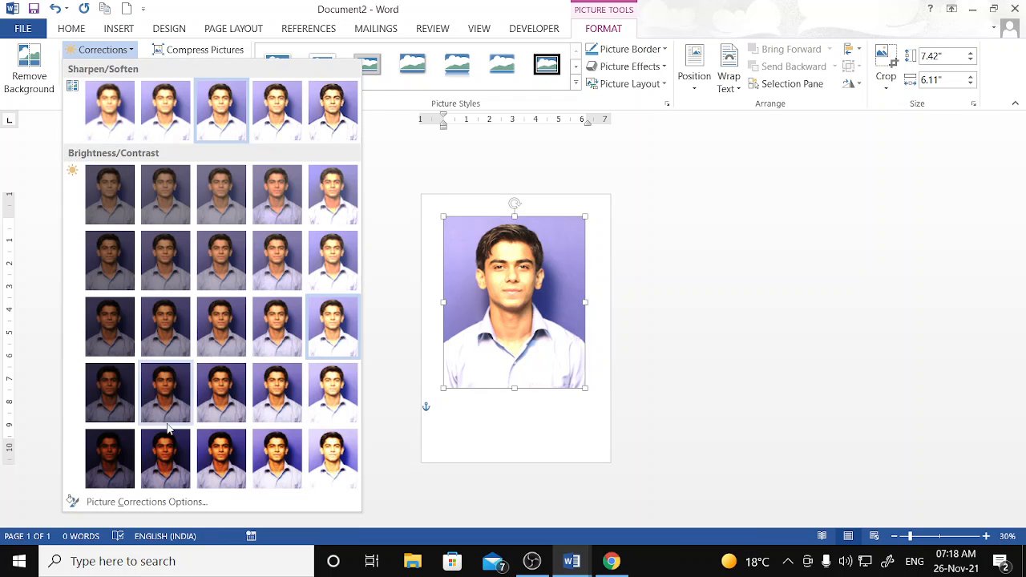
{"action": "left_click", "coordinate": [164, 453]}
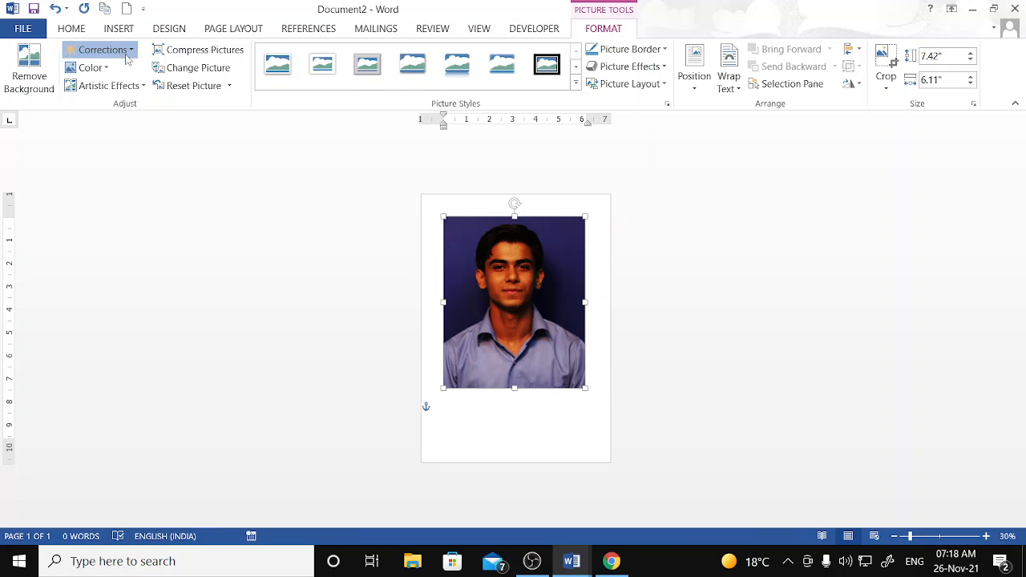
{"action": "left_click", "coordinate": [101, 49]}
{"action": "left_click", "coordinate": [319, 474]}
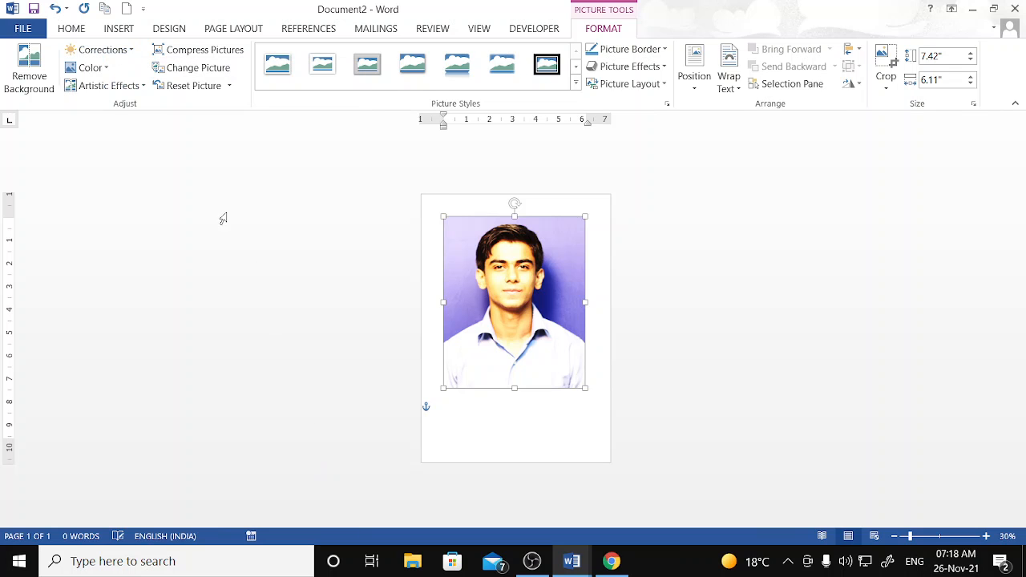
- Try yellow, black-and-white and orange recolours on the photo, then reset the picture
{"action": "left_click", "coordinate": [88, 67]}
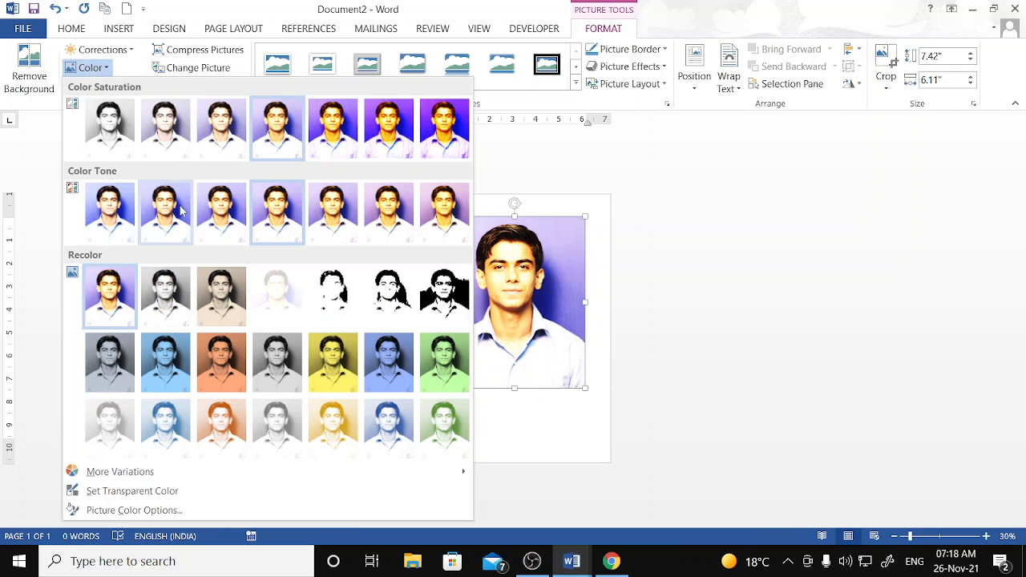
{"action": "left_click", "coordinate": [329, 362]}
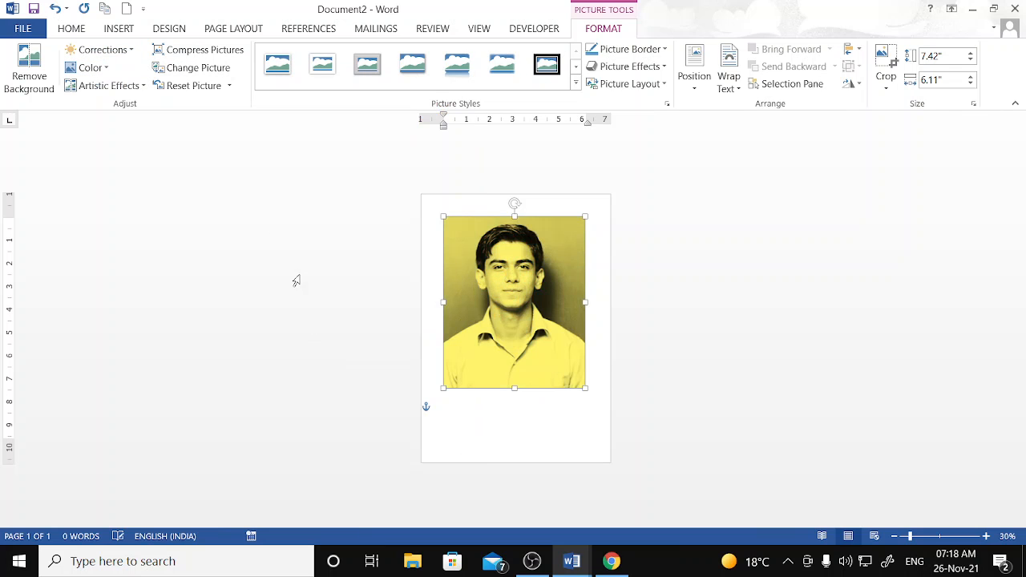
{"action": "left_click", "coordinate": [107, 68]}
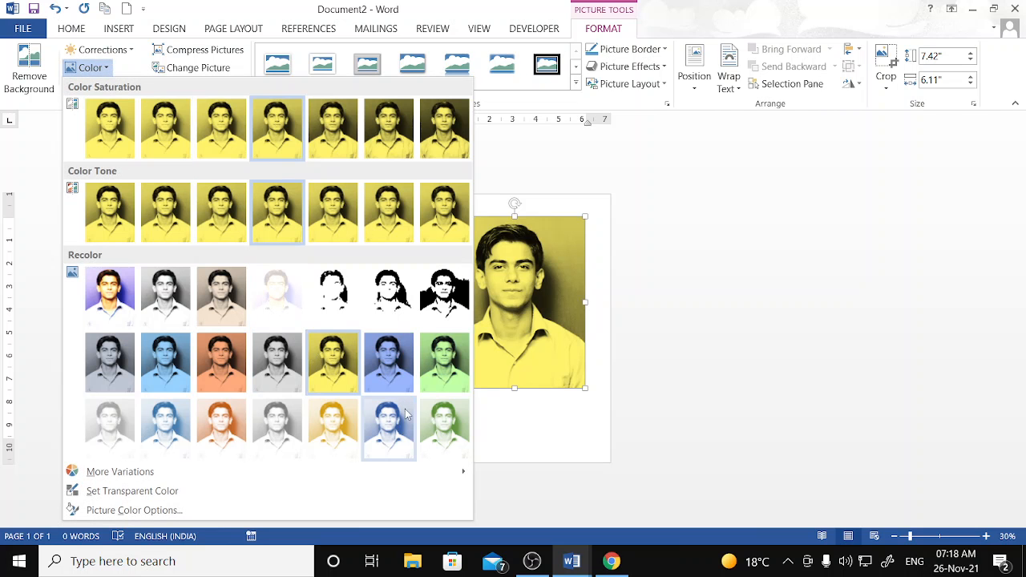
{"action": "left_click", "coordinate": [443, 313]}
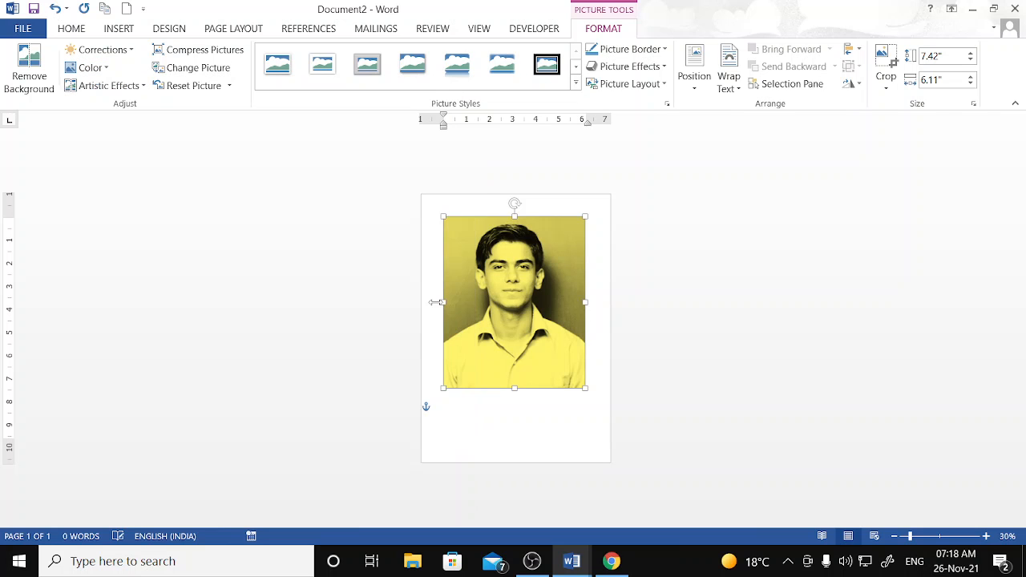
{"action": "left_click", "coordinate": [103, 69]}
{"action": "left_click", "coordinate": [177, 334]}
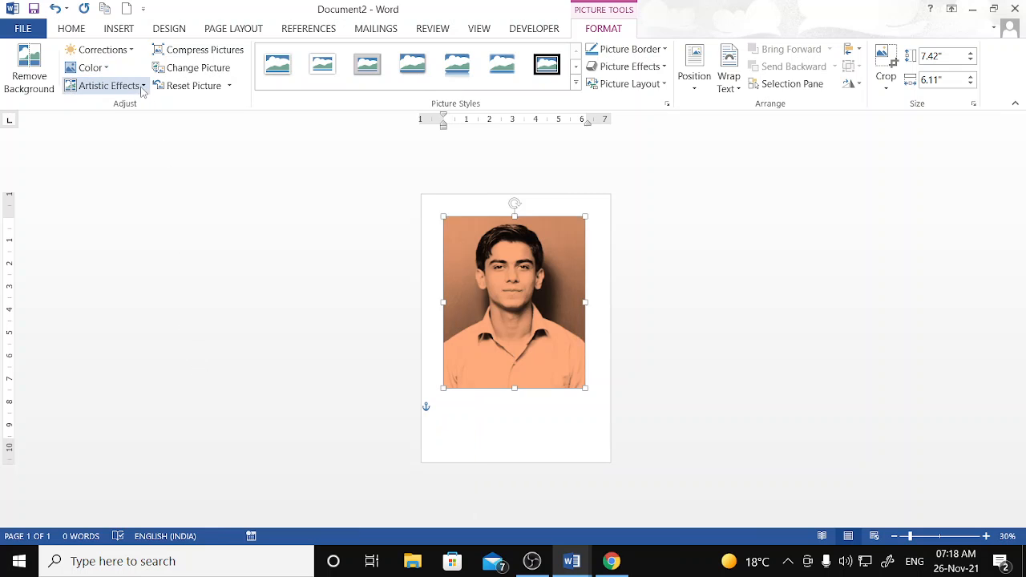
{"action": "left_click", "coordinate": [193, 86]}
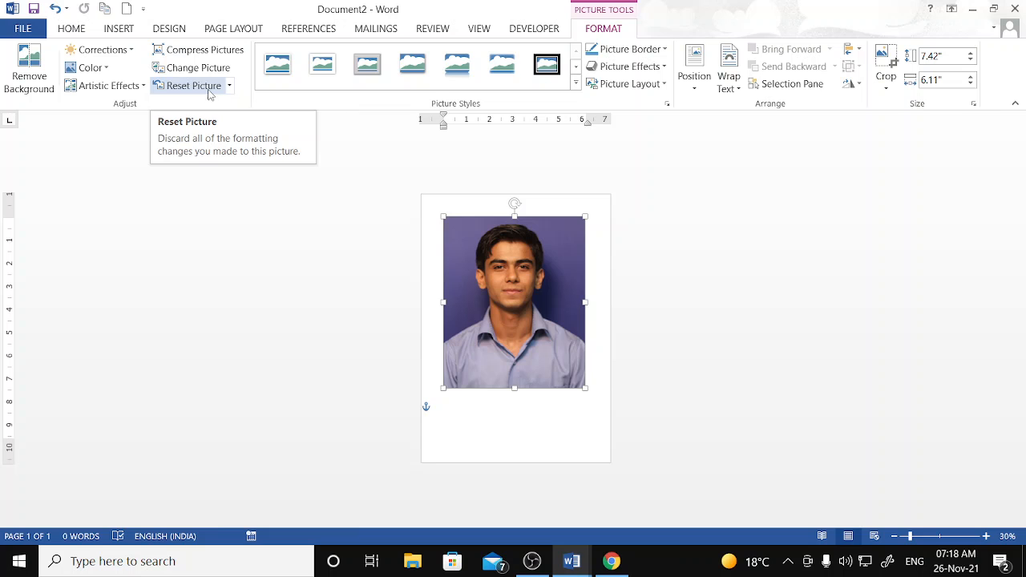
{"action": "left_click", "coordinate": [108, 85]}
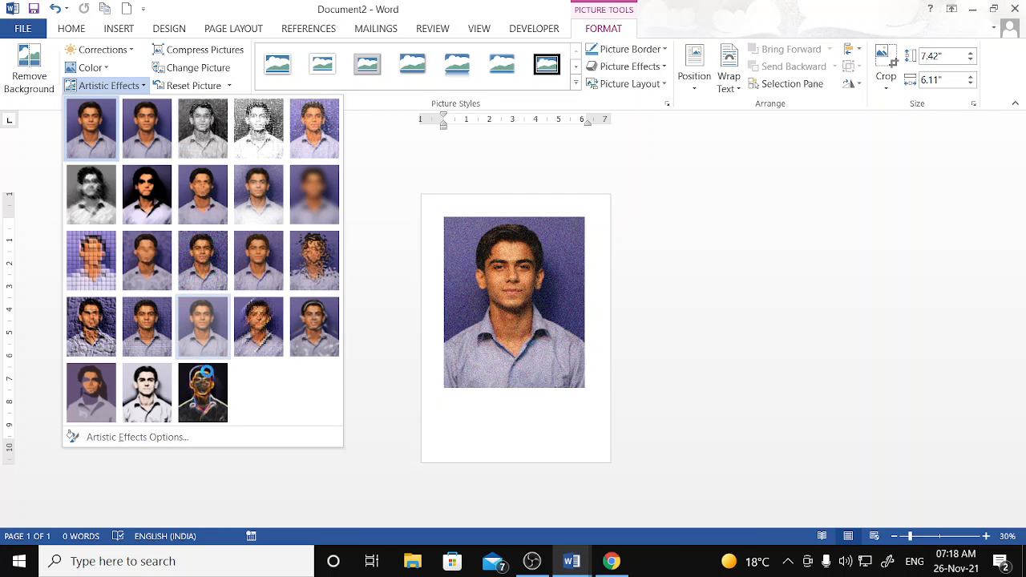
{"action": "left_click", "coordinate": [204, 395]}
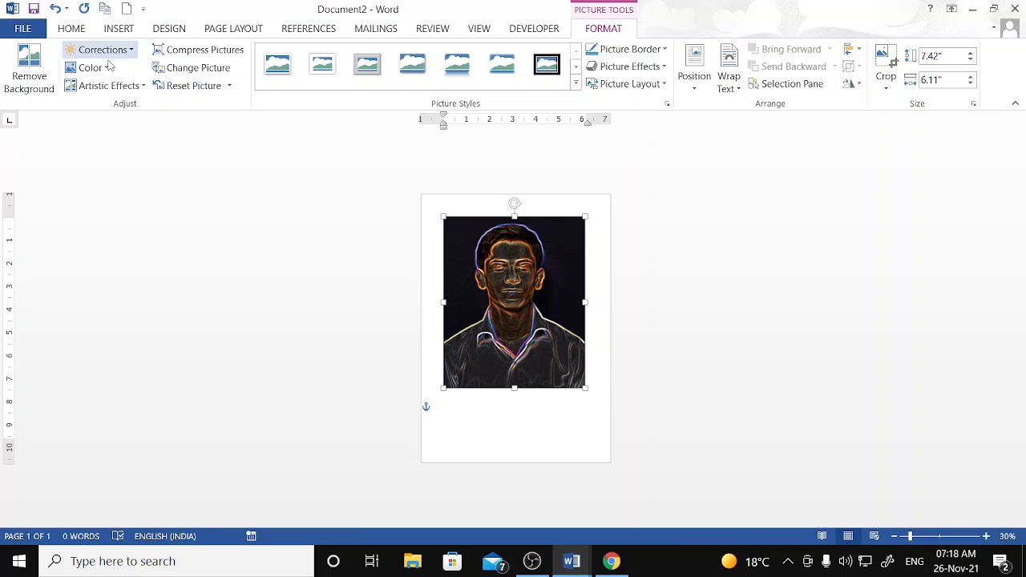
{"action": "left_click", "coordinate": [108, 85]}
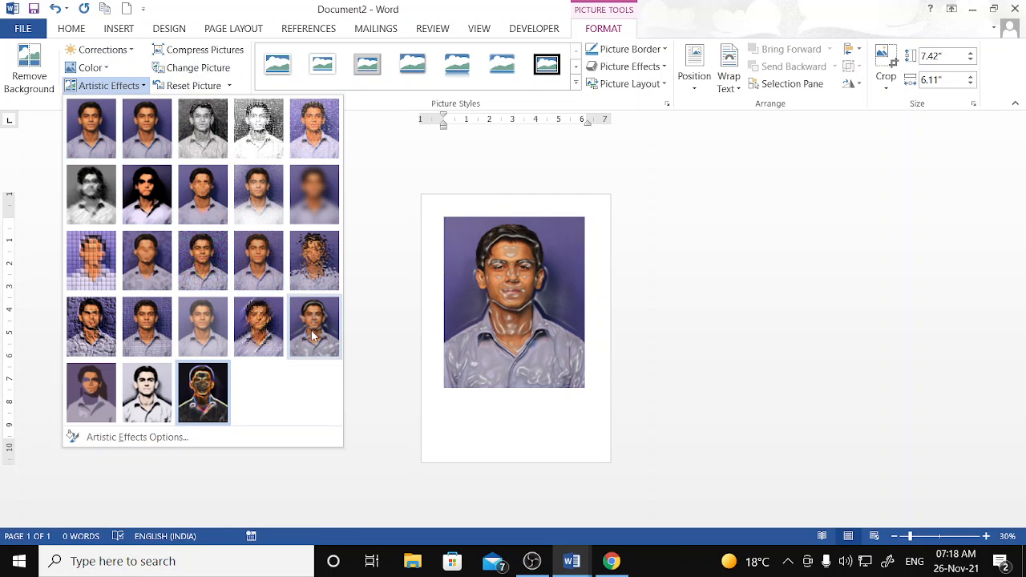
{"action": "left_click", "coordinate": [309, 333]}
{"action": "left_click", "coordinate": [127, 86]}
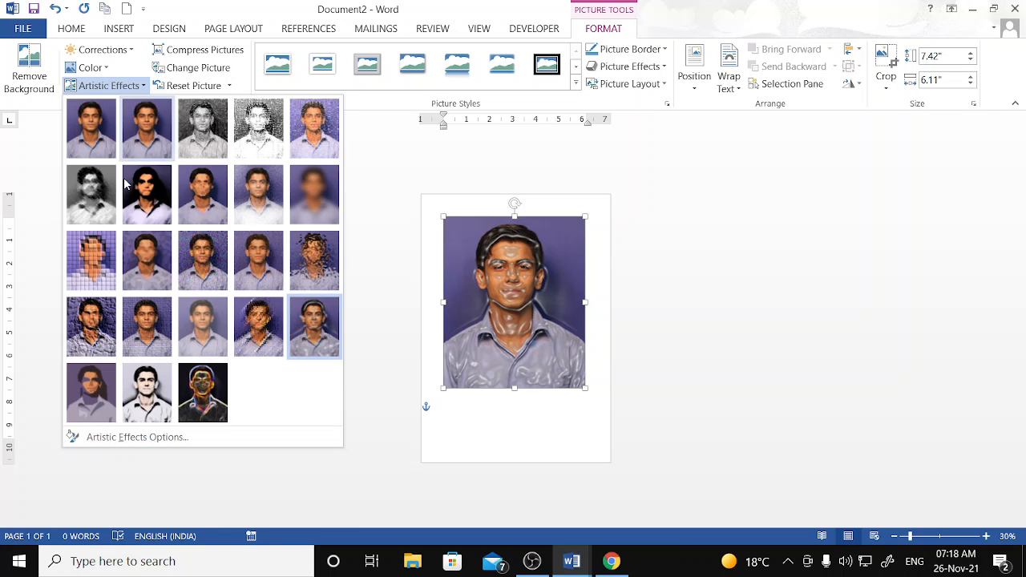
{"action": "left_click", "coordinate": [146, 253]}
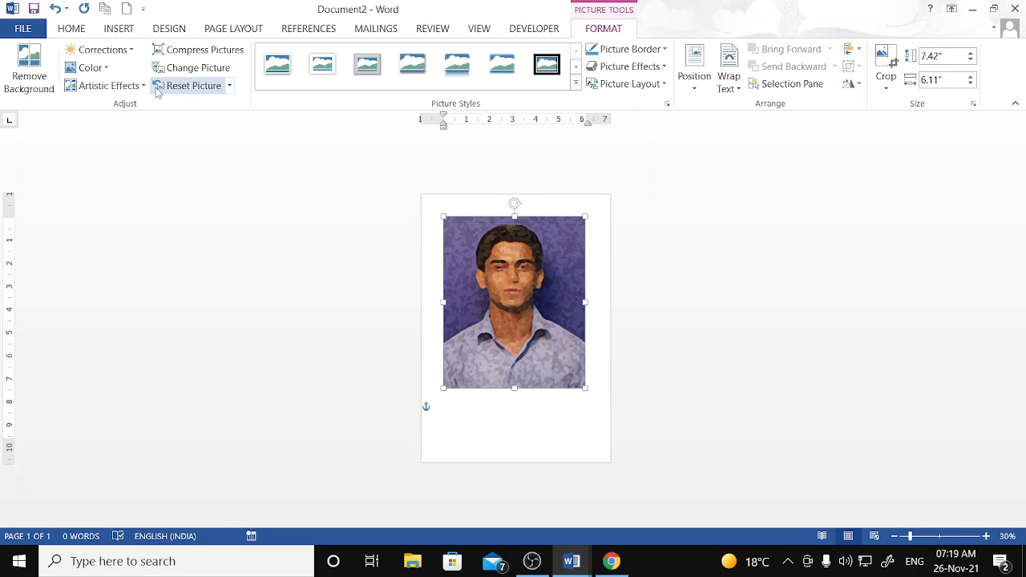
{"action": "left_click", "coordinate": [193, 86]}
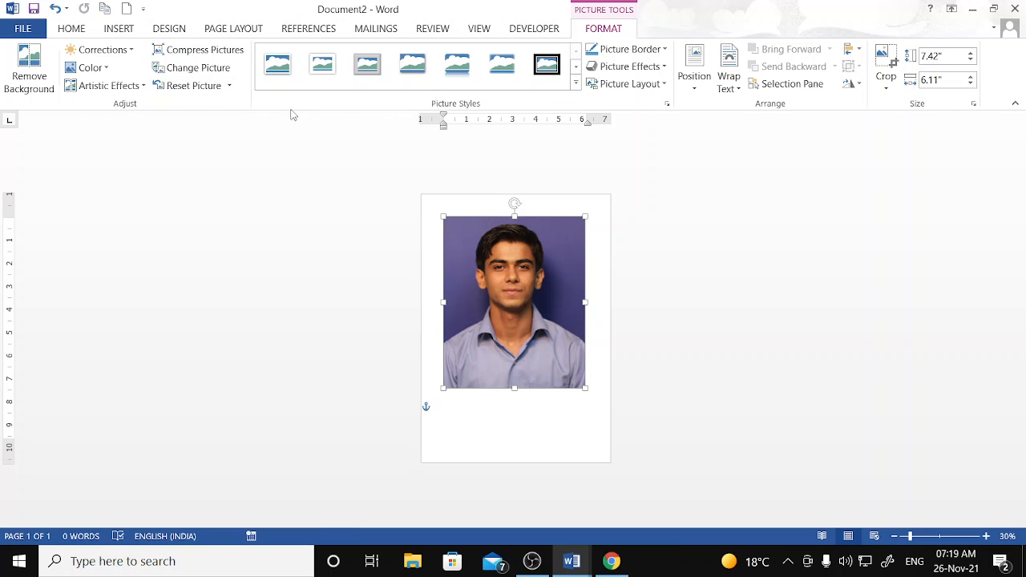
{"action": "left_click", "coordinate": [210, 53]}
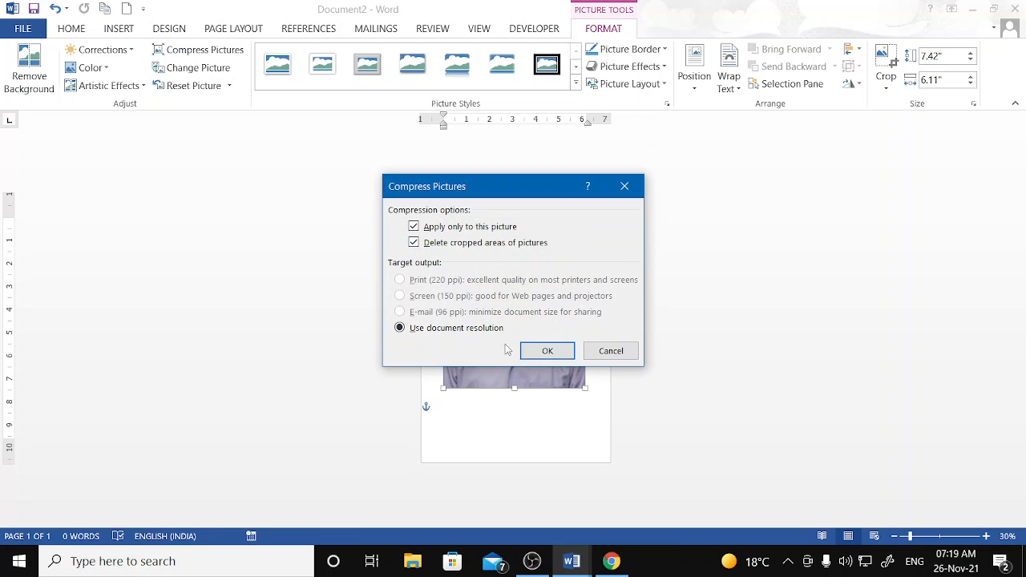
{"action": "left_click", "coordinate": [564, 351]}
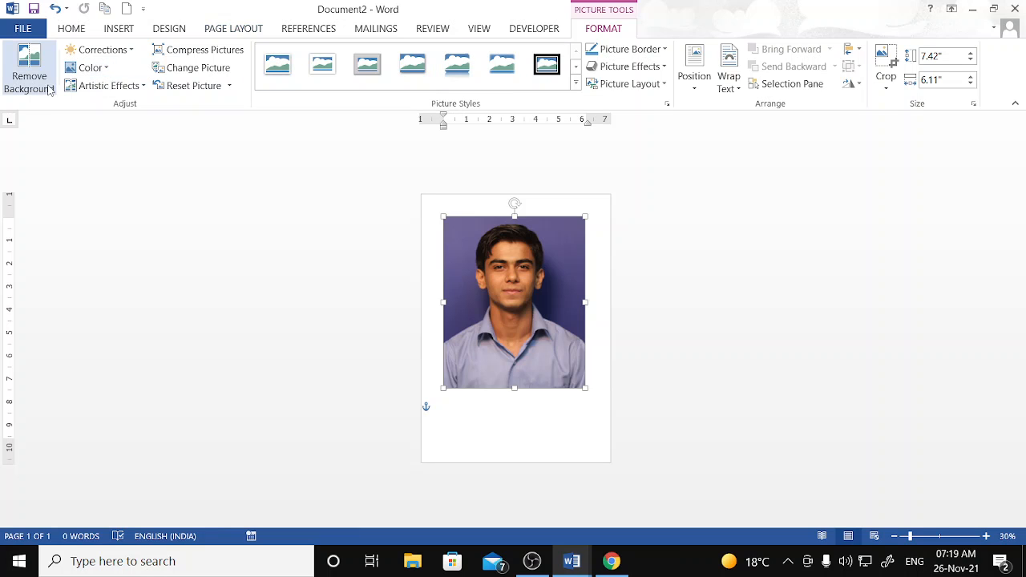
{"action": "left_click", "coordinate": [113, 58]}
{"action": "left_click", "coordinate": [116, 61]}
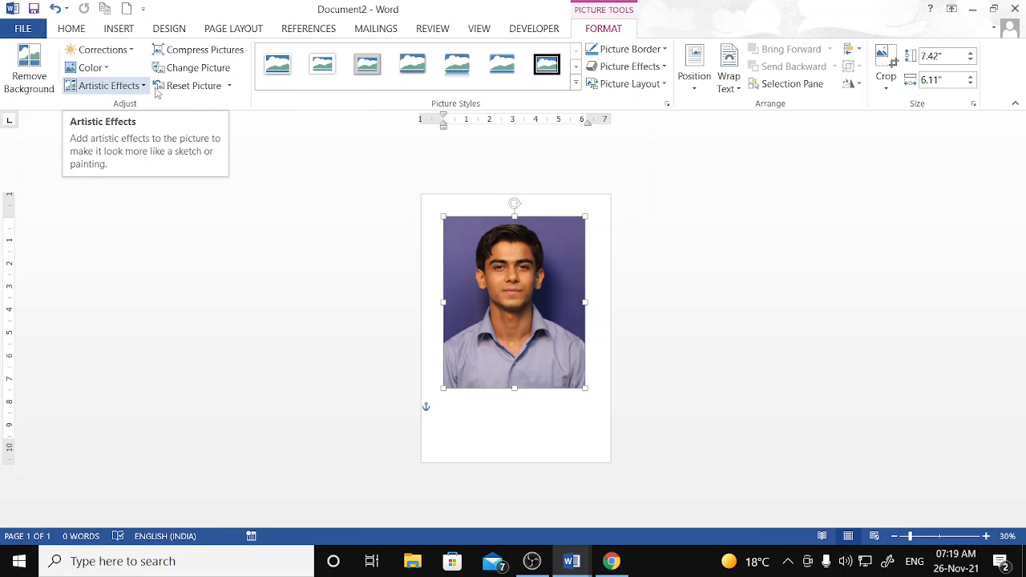
- Replace the photo with rr.png and stretch it to 7.75" tall
{"action": "left_click", "coordinate": [226, 73]}
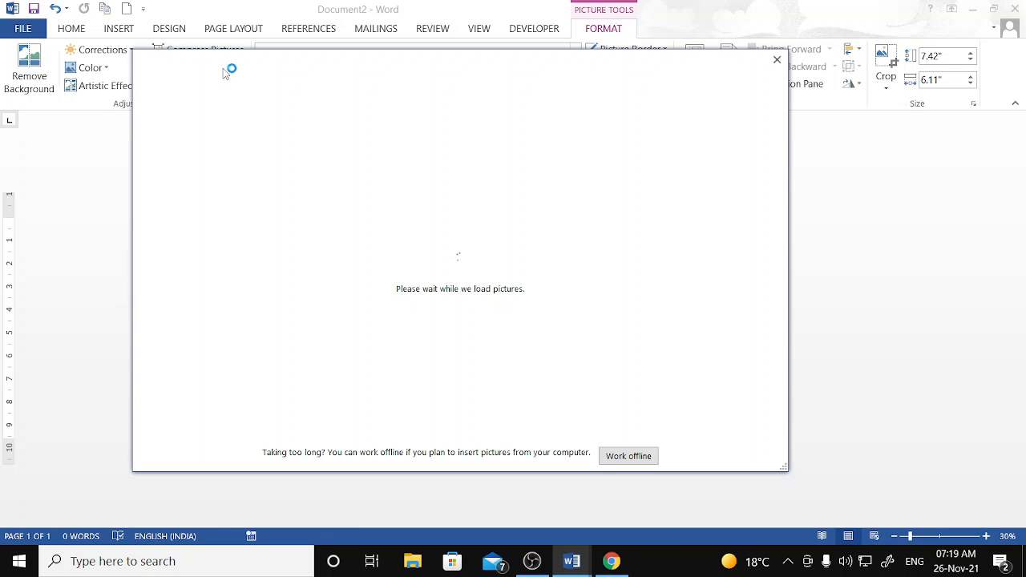
{"action": "left_click", "coordinate": [345, 148]}
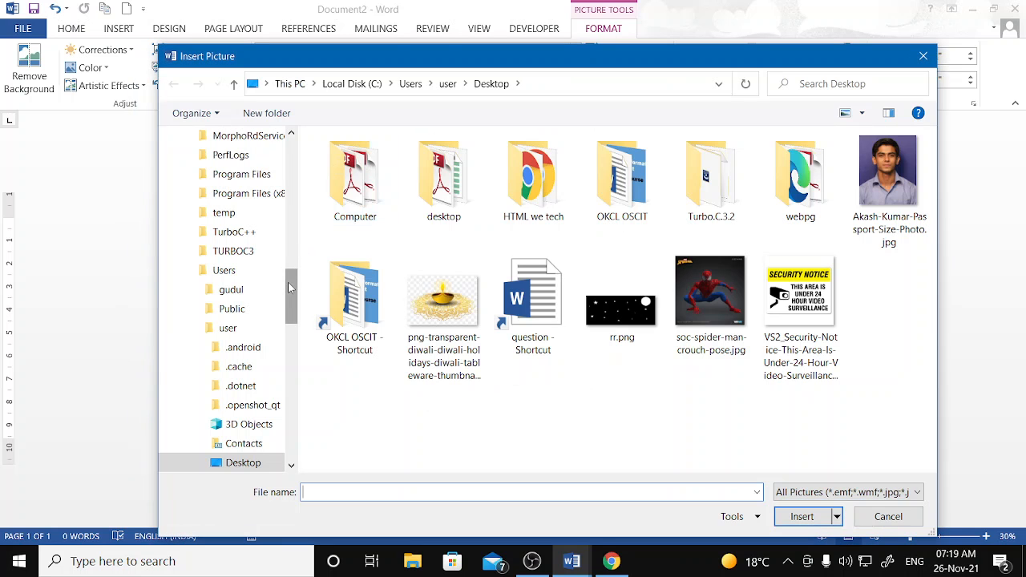
{"action": "left_click", "coordinate": [618, 310]}
{"action": "left_click", "coordinate": [802, 517]}
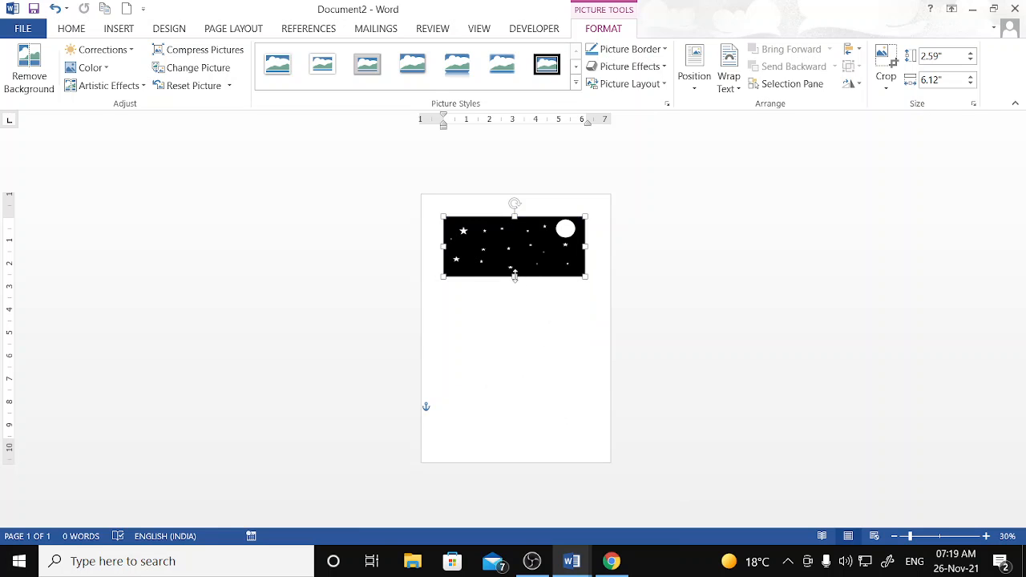
{"action": "left_click_drag", "start_coordinate": [515, 275], "coordinate": [521, 395]}
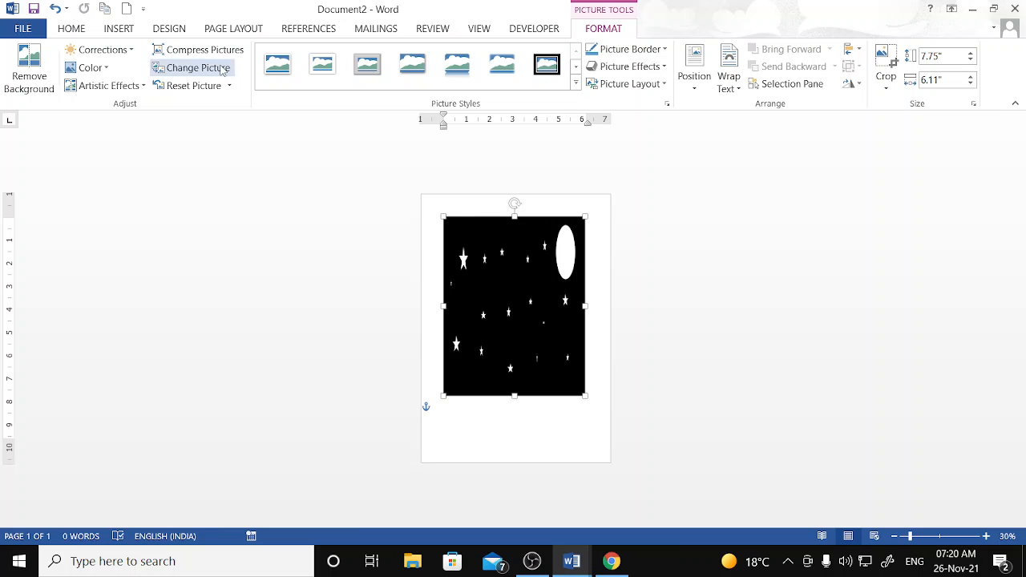
- Replace the starry picture with the passport-size photo again
{"action": "left_click", "coordinate": [197, 67]}
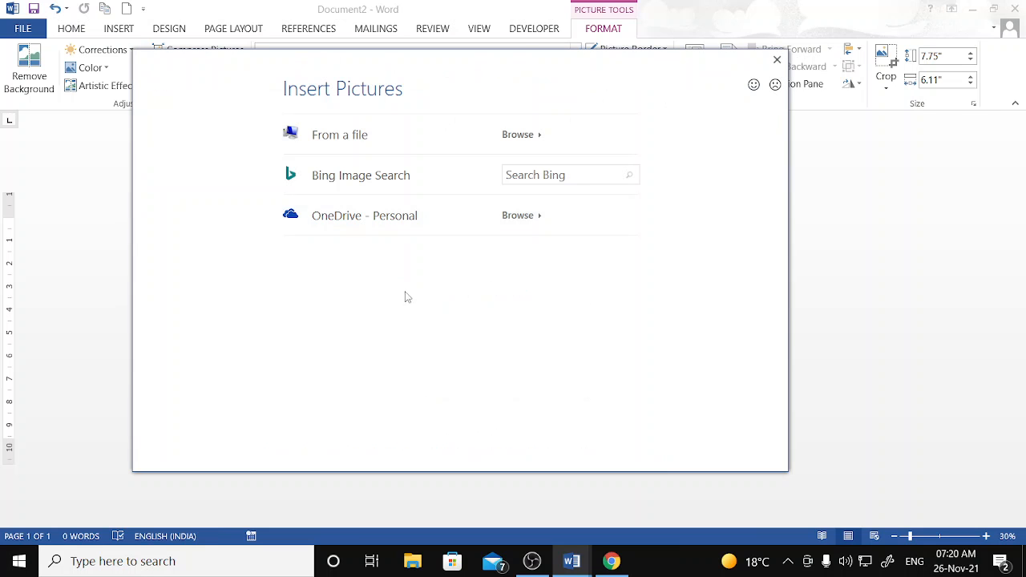
{"action": "left_click", "coordinate": [363, 145]}
{"action": "left_click", "coordinate": [889, 185]}
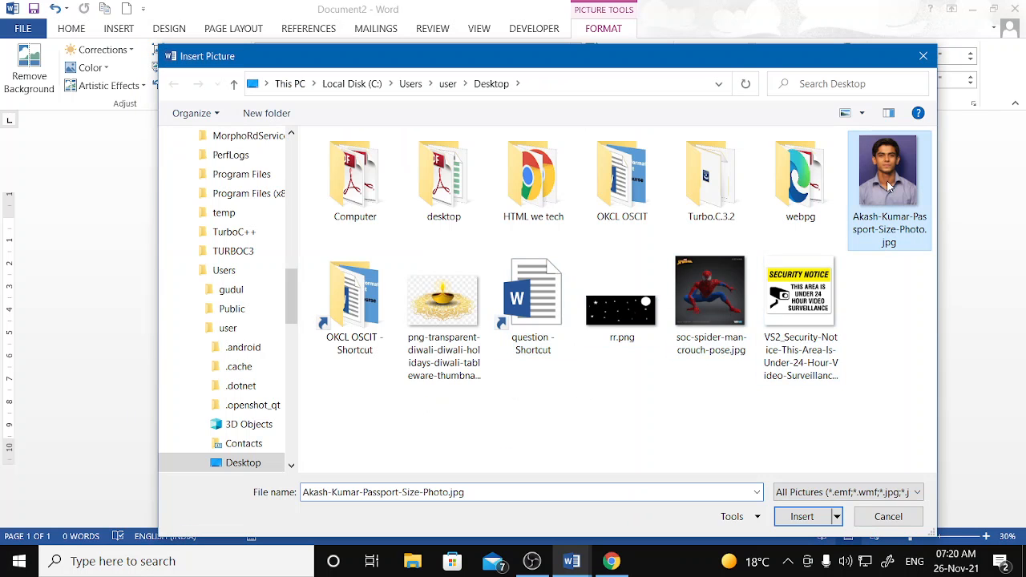
{"action": "left_click", "coordinate": [802, 517]}
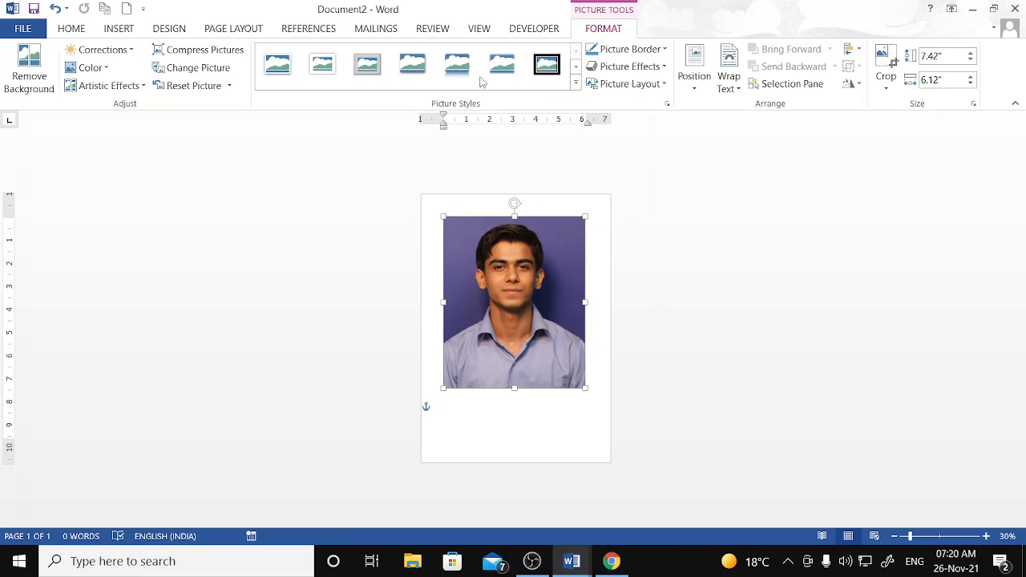
- Give the photo a rounded-corner picture style with an orange border
{"action": "left_click", "coordinate": [575, 84]}
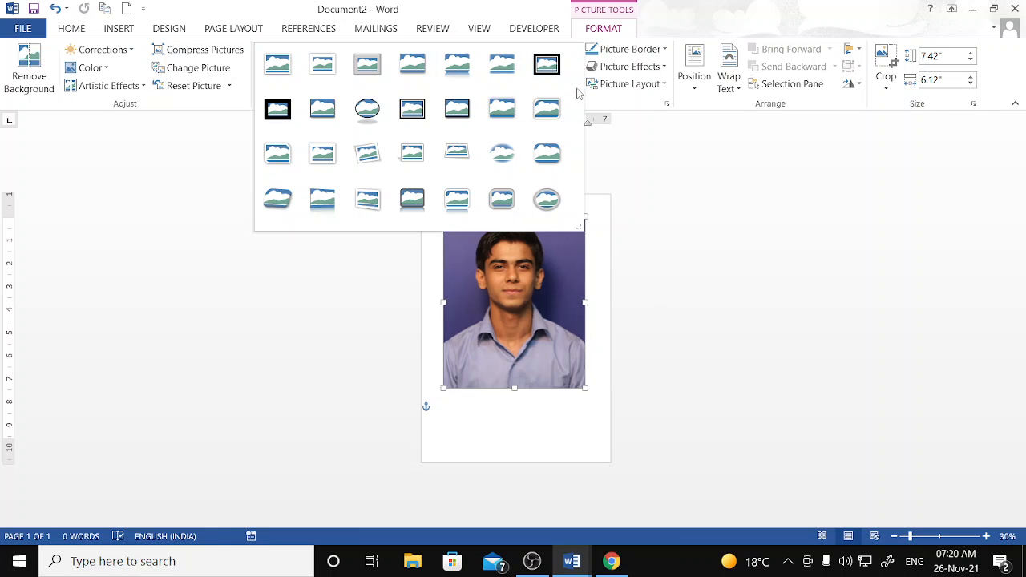
{"action": "left_click", "coordinate": [501, 152]}
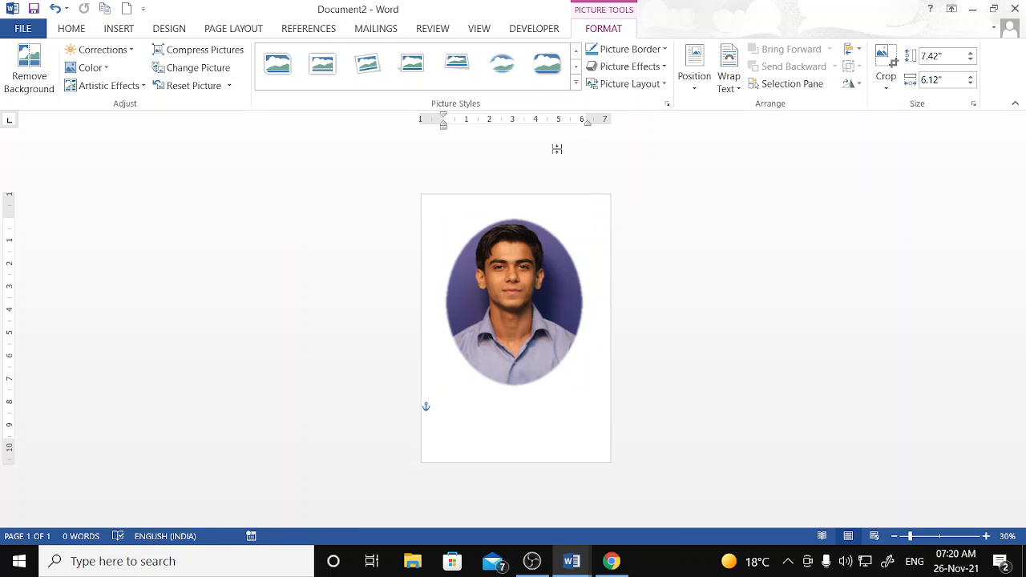
{"action": "left_click", "coordinate": [546, 64]}
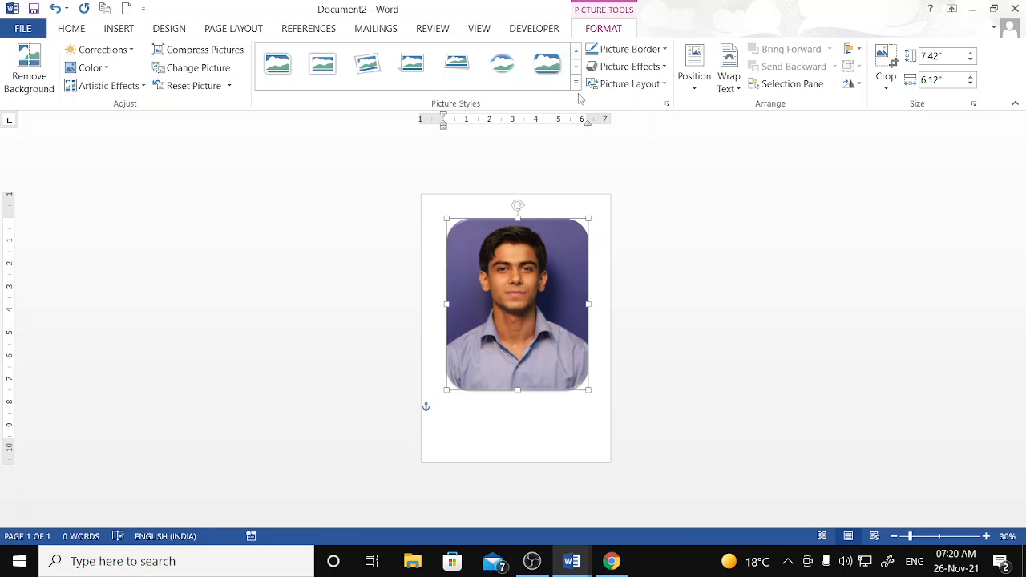
{"action": "left_click", "coordinate": [665, 52]}
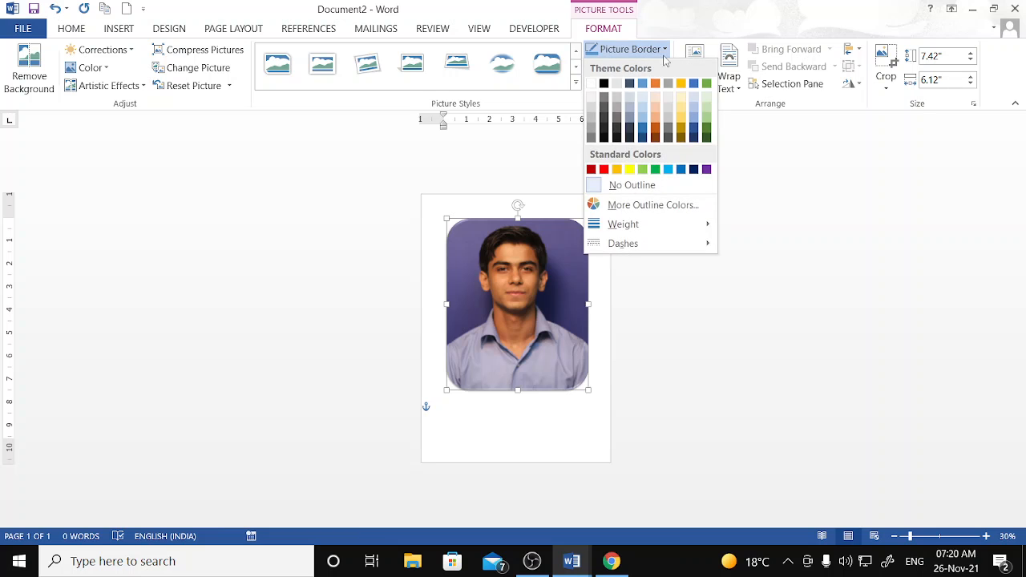
{"action": "left_click", "coordinate": [617, 170]}
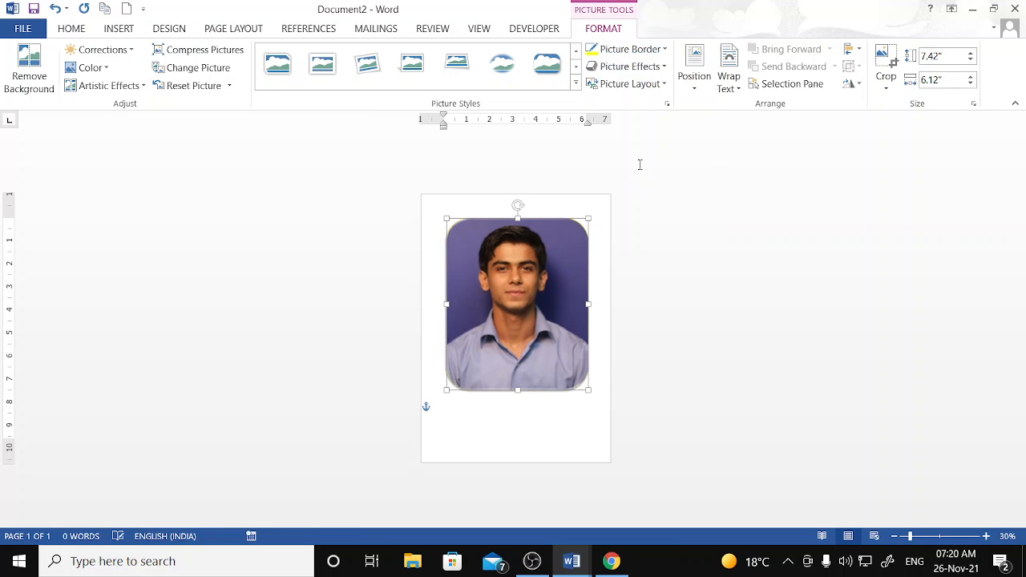
- Apply a parallel 3-D rotation effect to the photo and check the result
{"action": "left_click", "coordinate": [664, 69]}
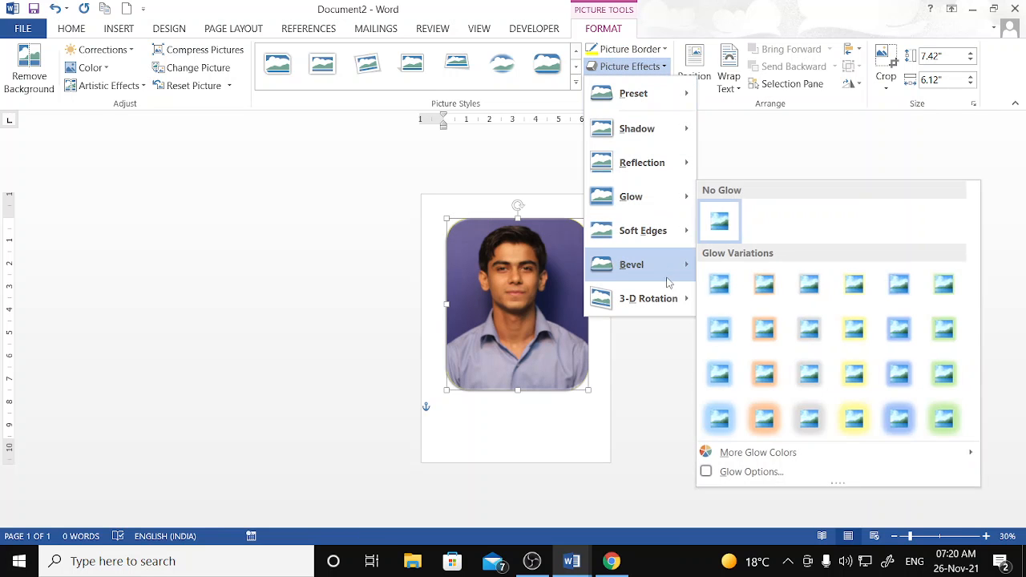
{"action": "mouse_move", "coordinate": [678, 307]}
{"action": "left_click", "coordinate": [751, 309]}
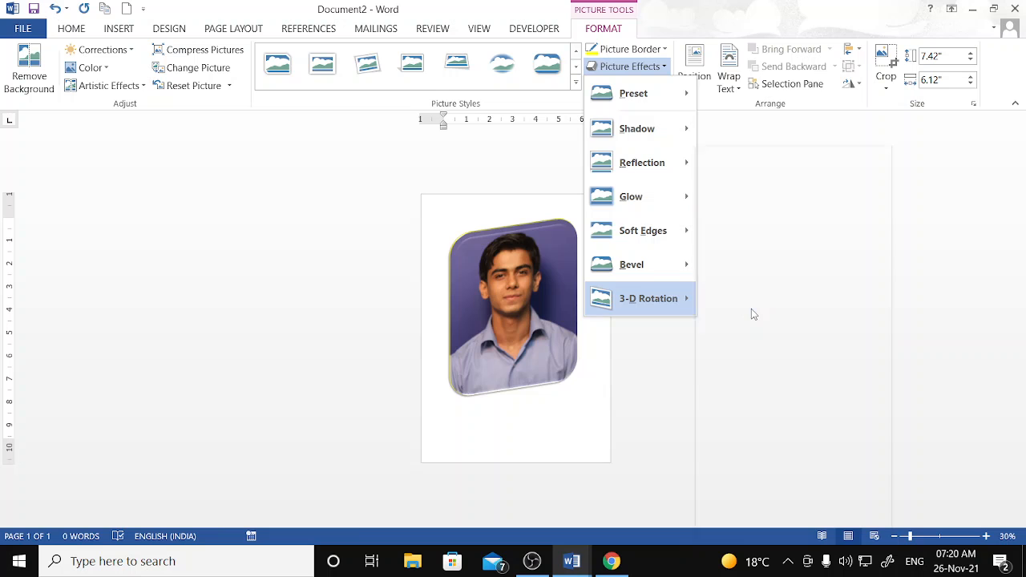
{"action": "left_click", "coordinate": [660, 245]}
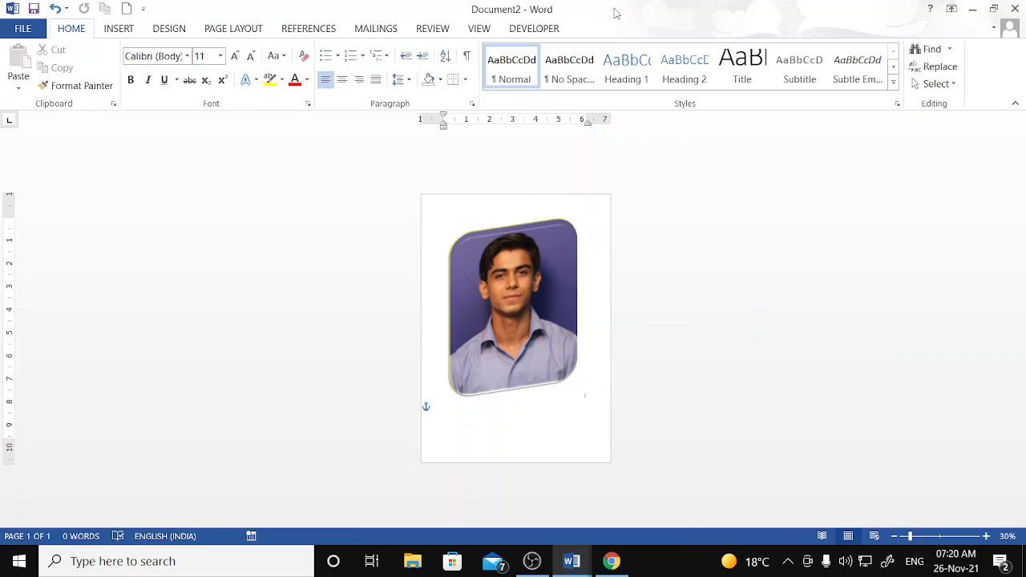
{"action": "left_click", "coordinate": [529, 307]}
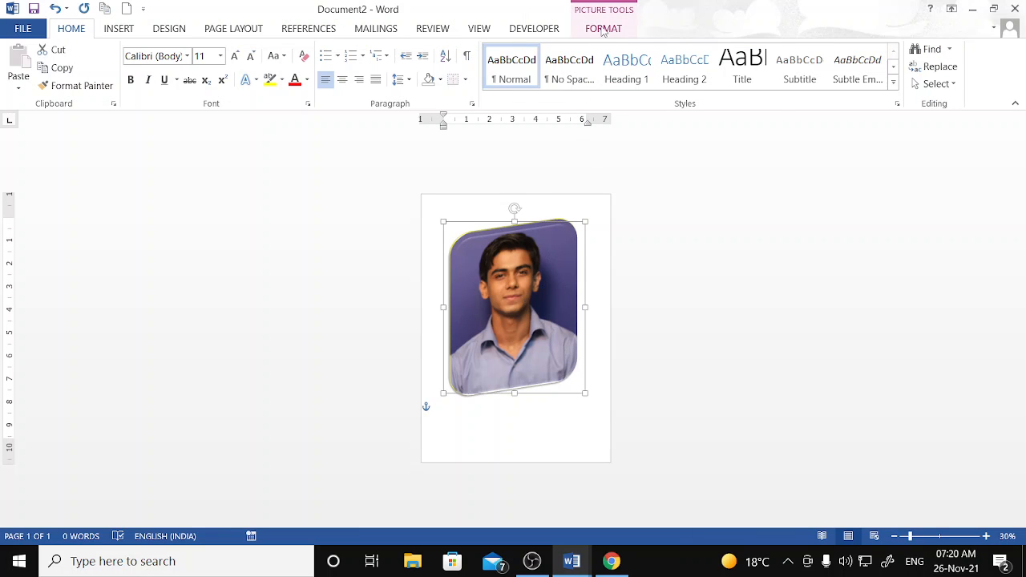
- Browse the reflection and glow effect variations for the photo
{"action": "left_click", "coordinate": [604, 28]}
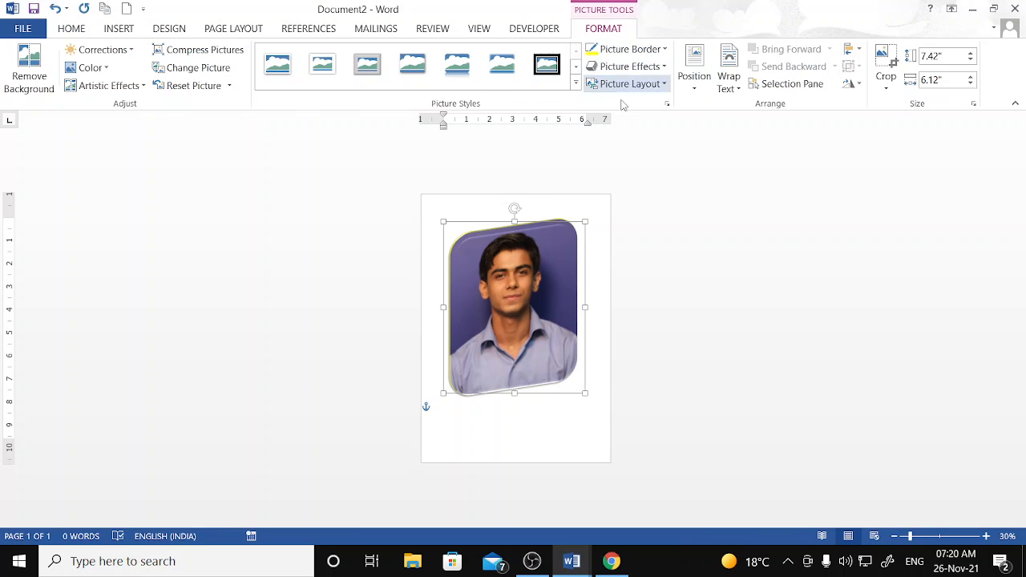
{"action": "left_click", "coordinate": [663, 80]}
{"action": "left_click", "coordinate": [656, 69]}
{"action": "left_click", "coordinate": [656, 69]}
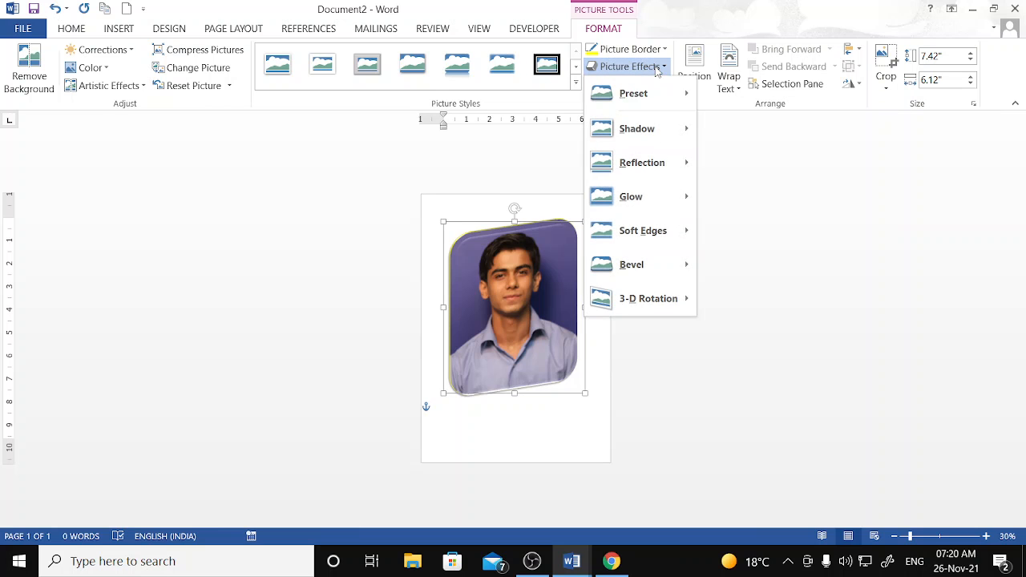
{"action": "mouse_move", "coordinate": [655, 182]}
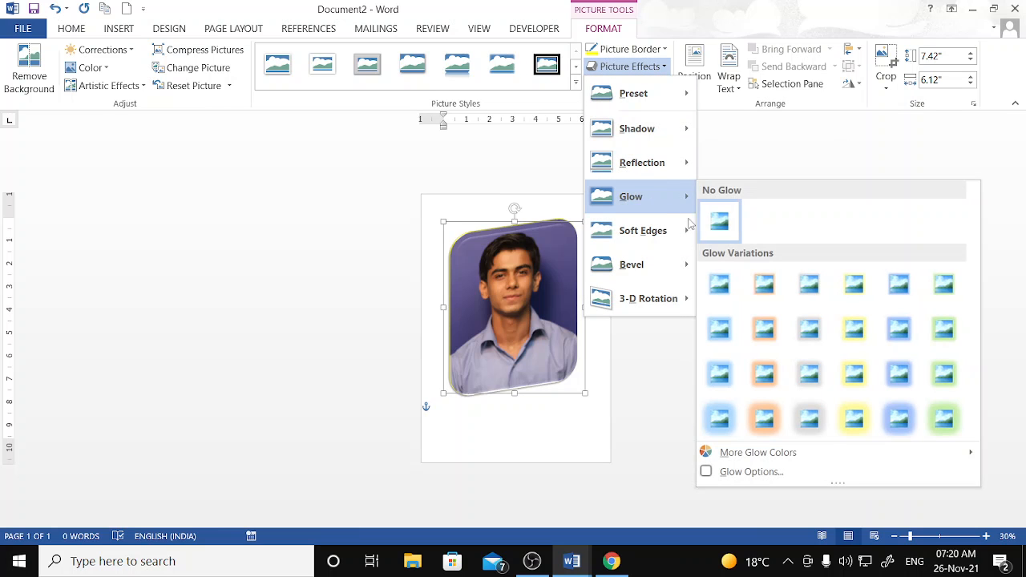
{"action": "left_click", "coordinate": [774, 388]}
{"action": "left_click", "coordinate": [513, 301]}
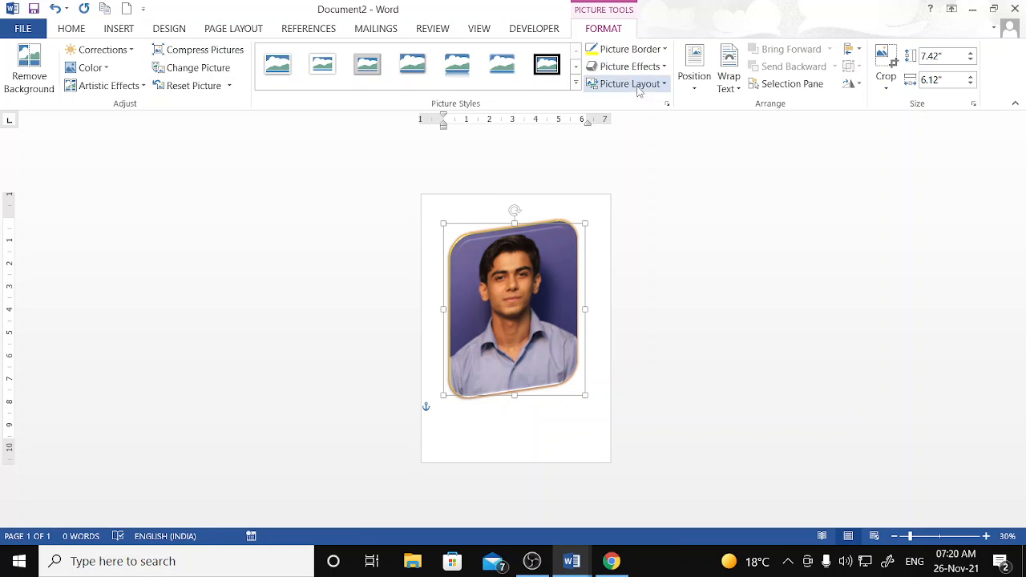
- Make the photo's border 6 pt thick and red
{"action": "left_click", "coordinate": [627, 49]}
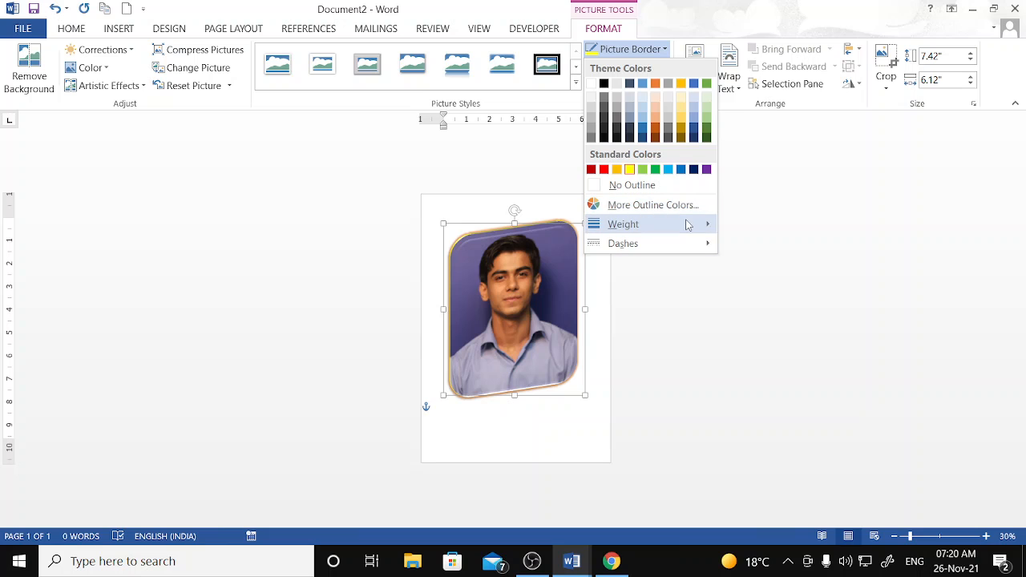
{"action": "mouse_move", "coordinate": [688, 225]}
{"action": "left_click", "coordinate": [794, 352]}
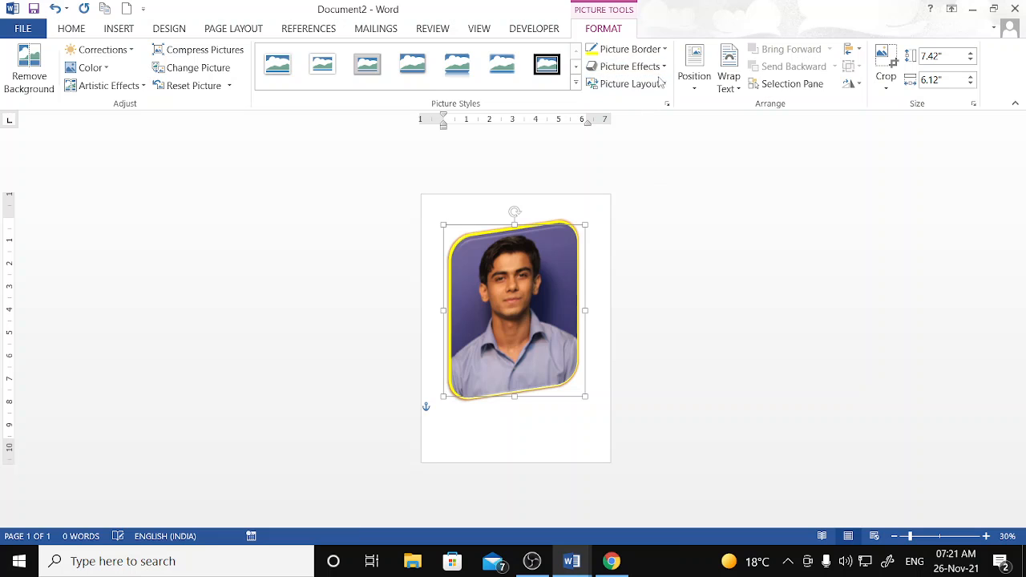
{"action": "left_click", "coordinate": [624, 49]}
{"action": "left_click", "coordinate": [605, 169]}
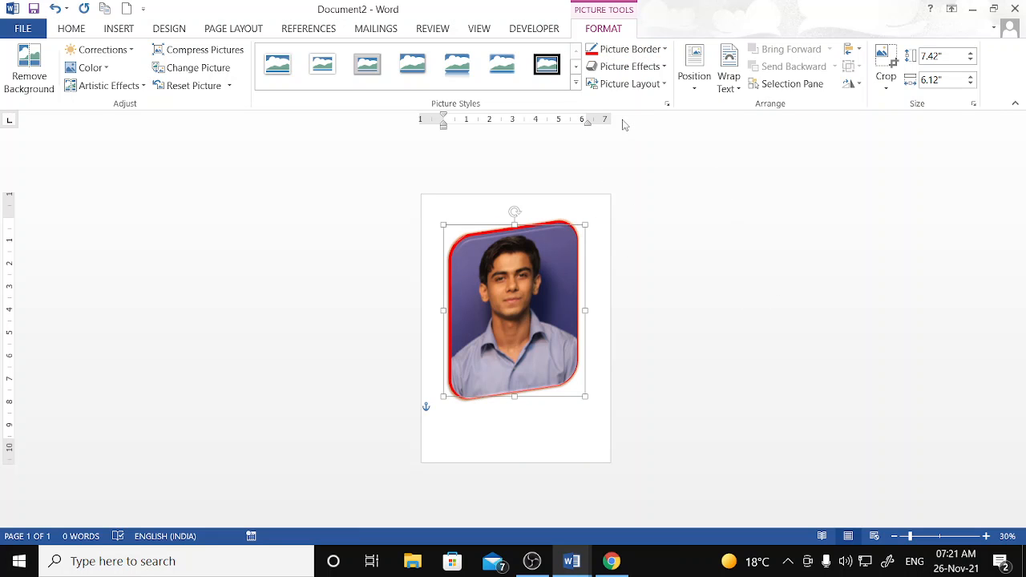
- Add an outer drop shadow to the photo
{"action": "left_click", "coordinate": [625, 67]}
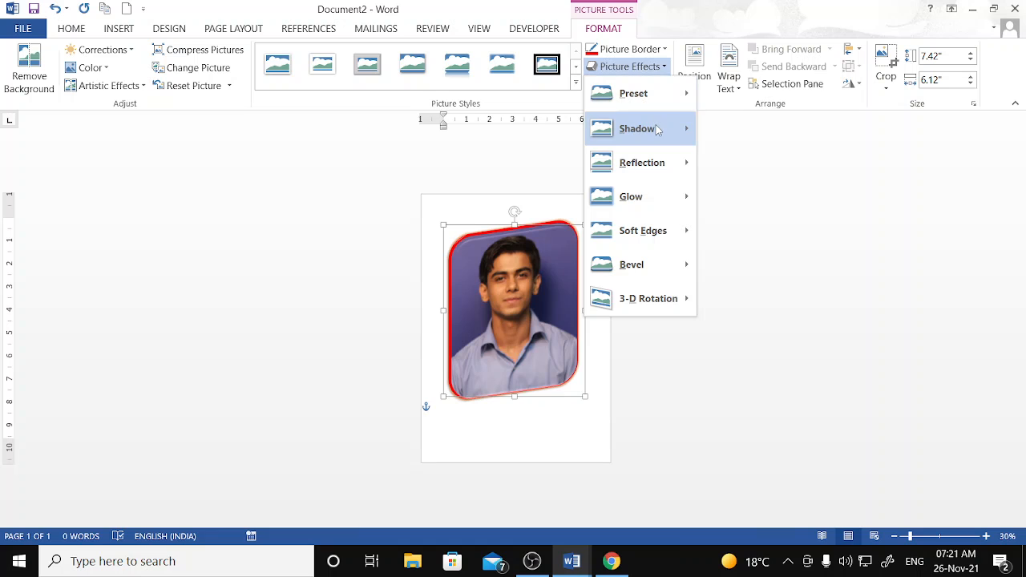
{"action": "mouse_move", "coordinate": [656, 129]}
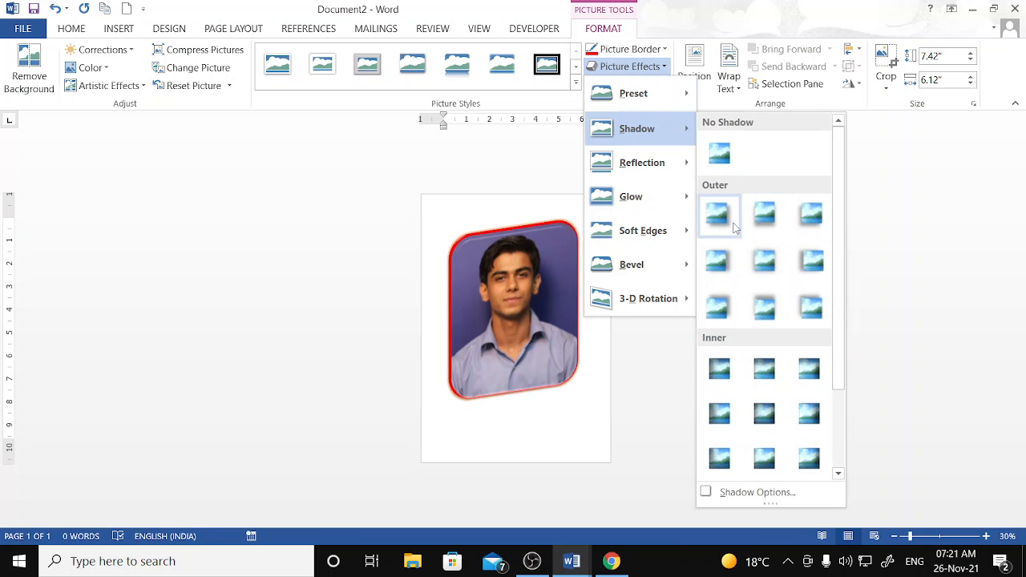
{"action": "left_click", "coordinate": [733, 223]}
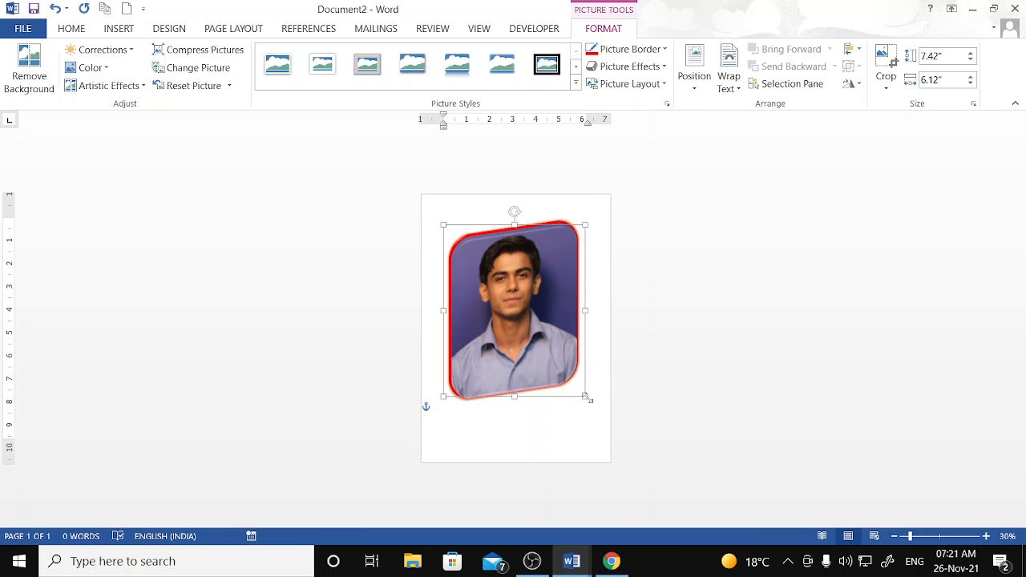
- Shrink the photo to 5.69" by 4.69", zoom to 103%, then delete it
{"action": "left_click_drag", "start_coordinate": [607, 433], "coordinate": [566, 405]}
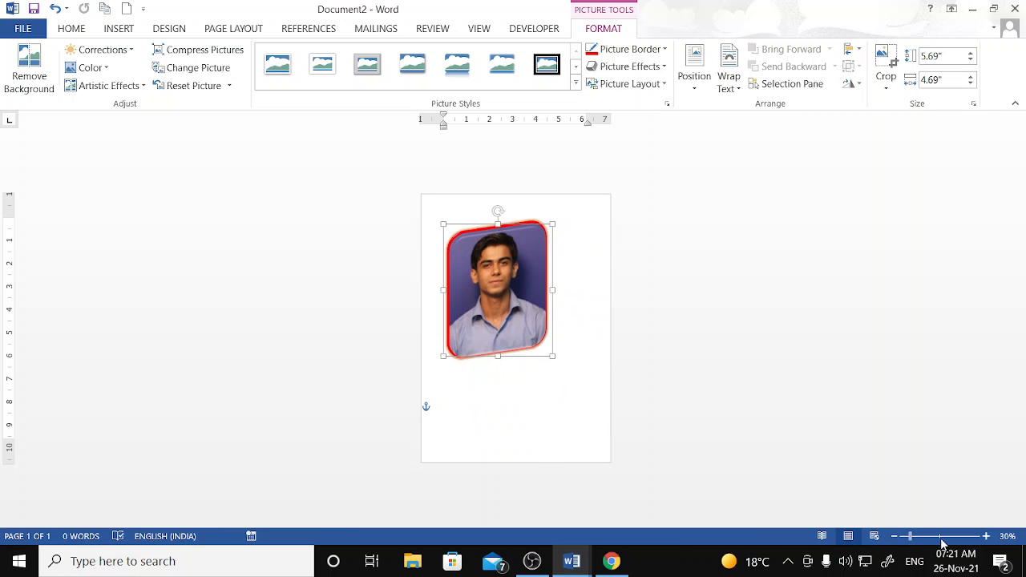
{"action": "left_click_drag", "start_coordinate": [910, 536], "coordinate": [939, 536]}
{"action": "left_click", "coordinate": [596, 245]}
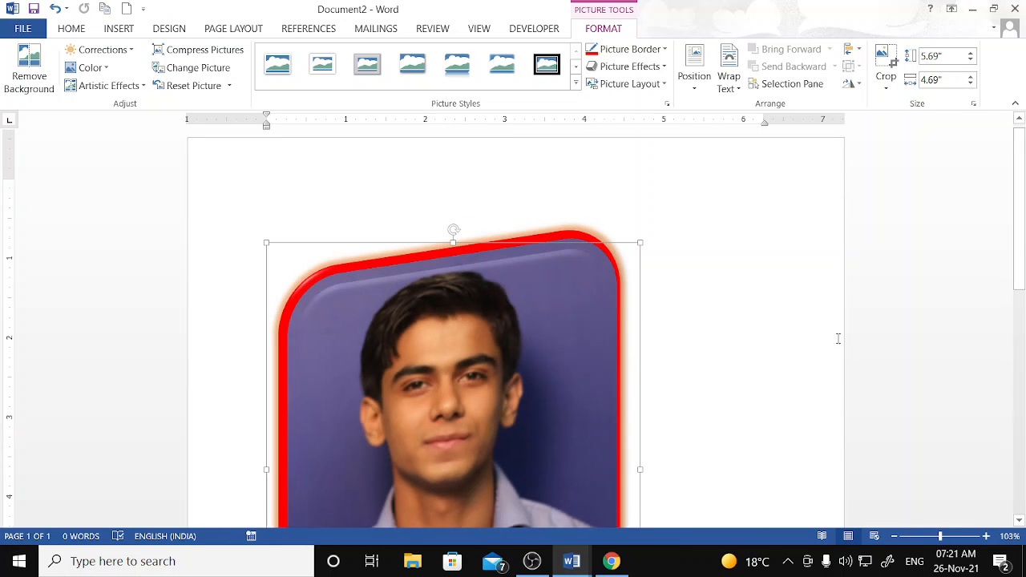
{"action": "scroll", "coordinate": [612, 377], "scroll_direction": "down", "scroll_amount": 4}
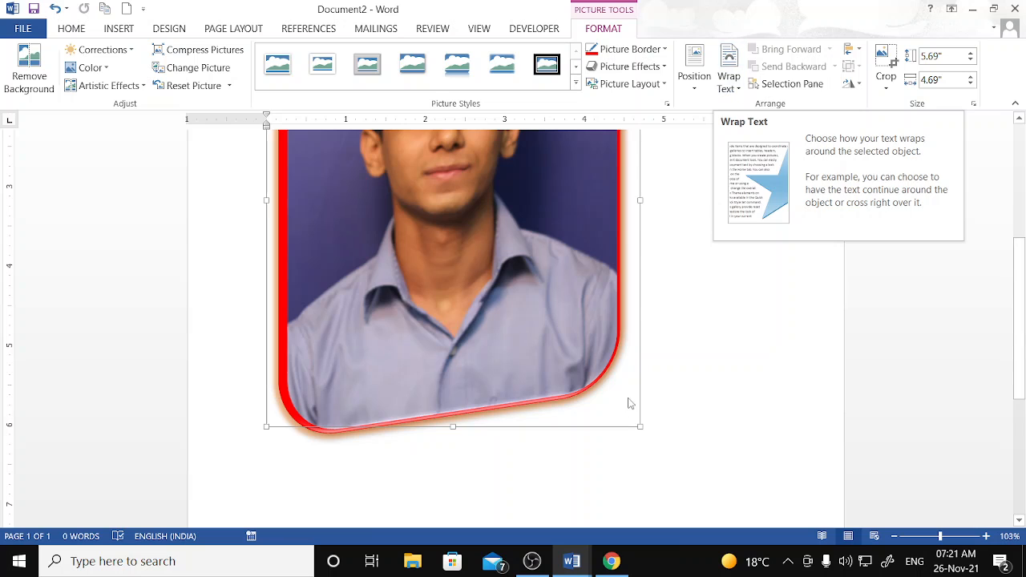
{"action": "key", "text": "Delete"}
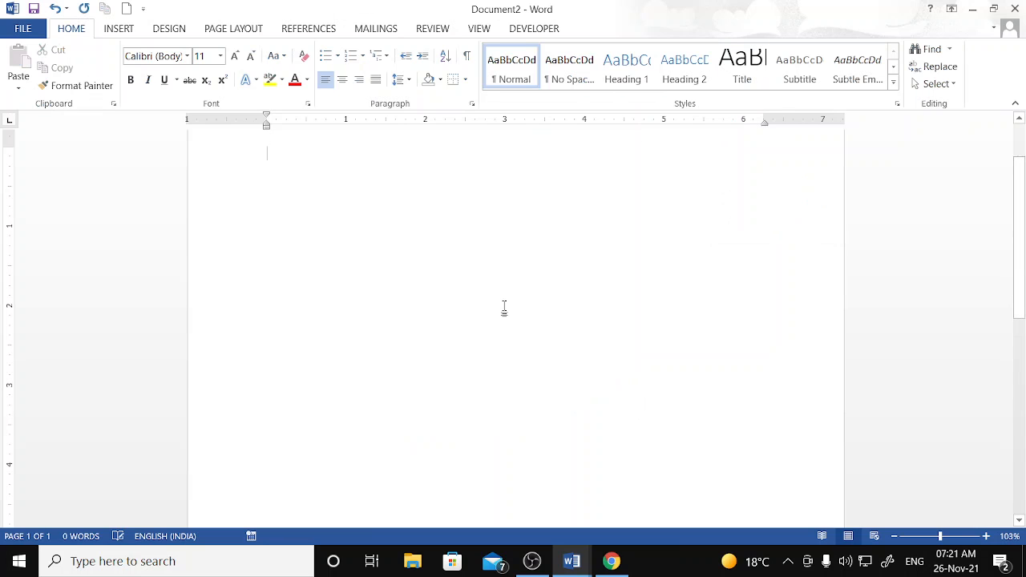
- Generate five paragraphs of sample text with =rand()
{"action": "scroll", "coordinate": [498, 308], "scroll_direction": "down", "scroll_amount": 1}
{"action": "scroll", "coordinate": [368, 272], "scroll_direction": "up", "scroll_amount": 3}
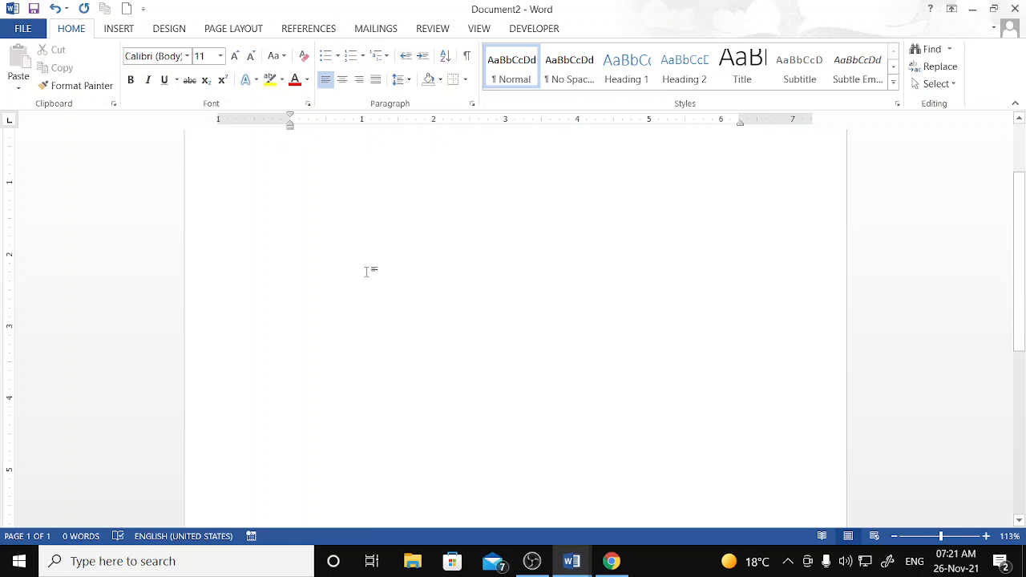
{"action": "scroll", "coordinate": [371, 292], "scroll_direction": "down", "scroll_amount": 2}
{"action": "scroll", "coordinate": [371, 291], "scroll_direction": "down", "scroll_amount": 1}
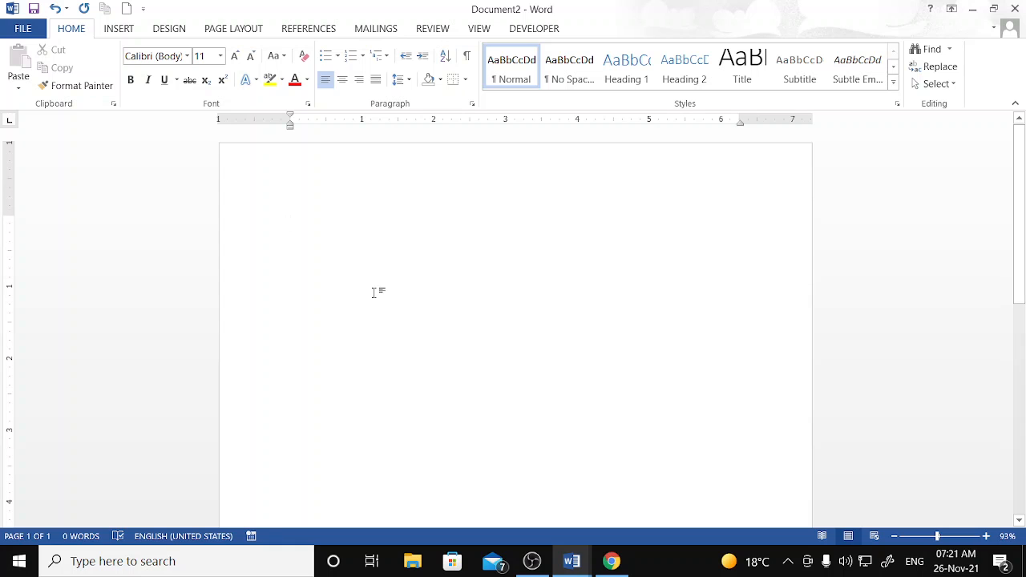
{"action": "type", "text": "=rand"}
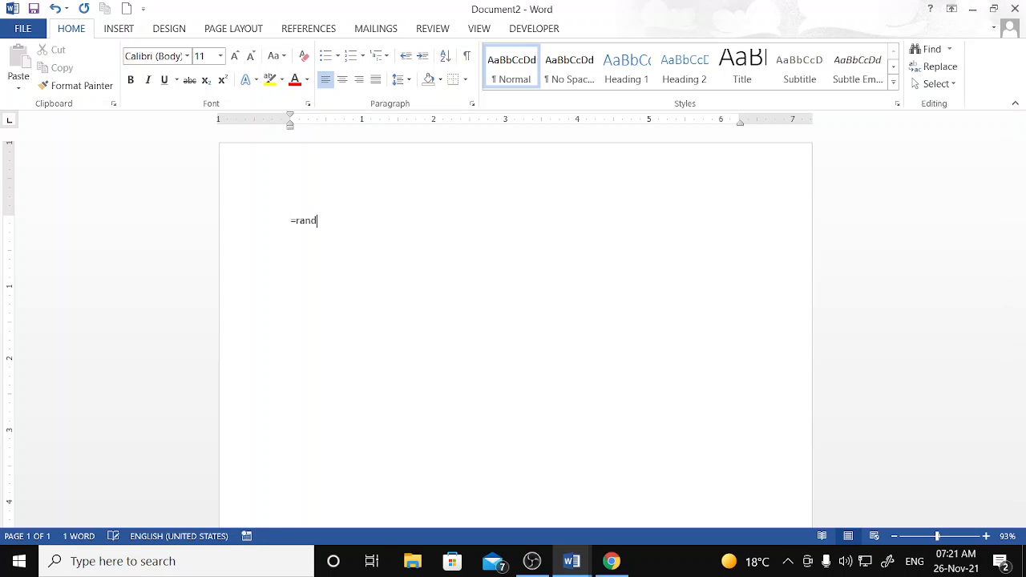
{"action": "type", "text": "()"}
{"action": "key", "text": "Return"}
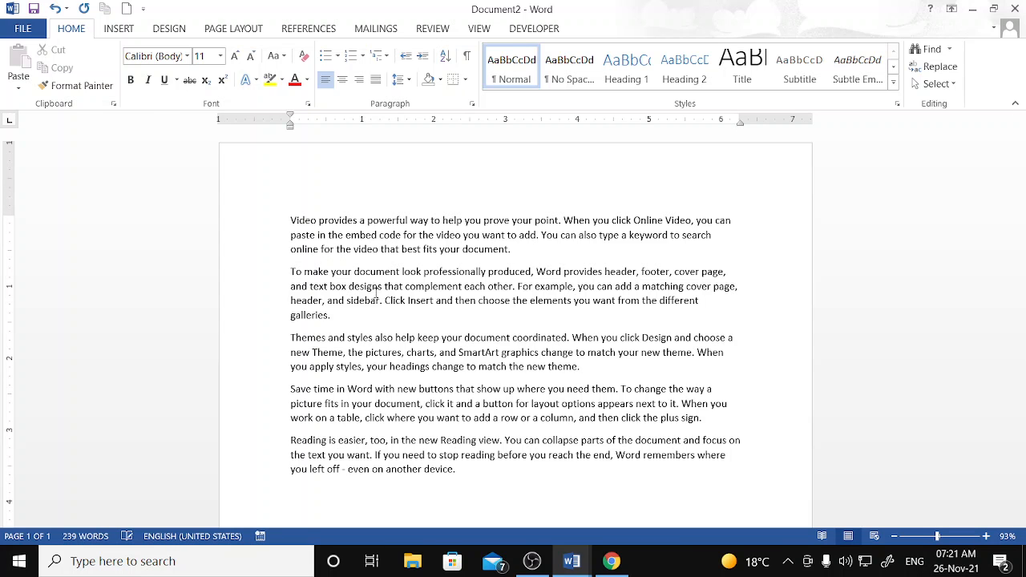
- Insert the passport photo from the Desktop below the sample text
{"action": "left_click", "coordinate": [118, 29]}
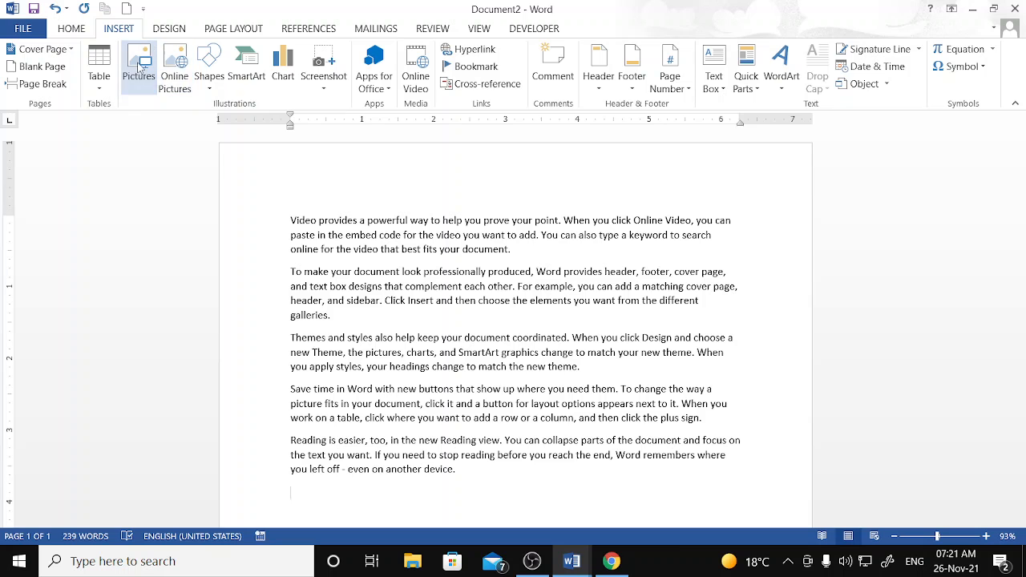
{"action": "left_click", "coordinate": [139, 64]}
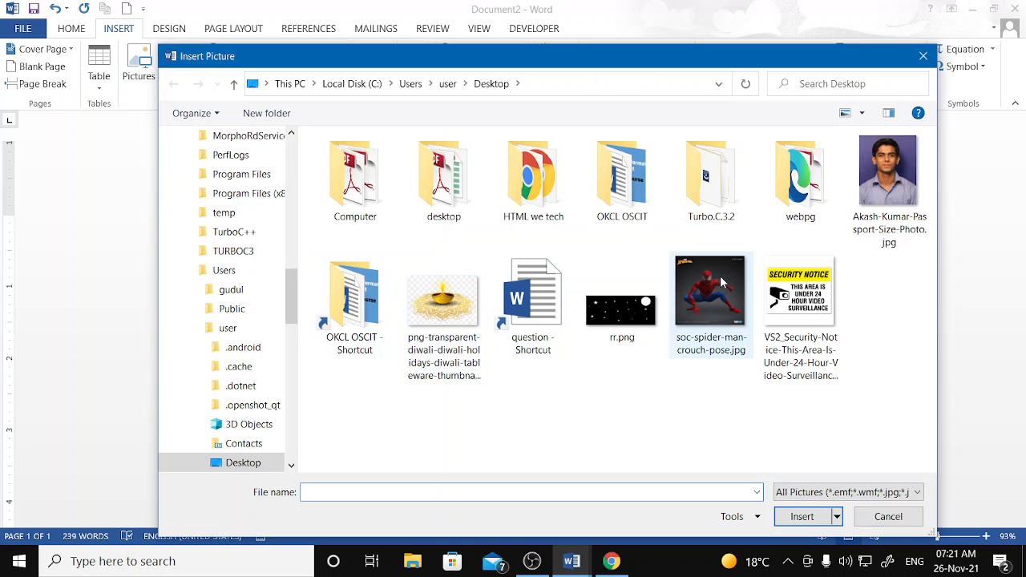
{"action": "left_click", "coordinate": [878, 176]}
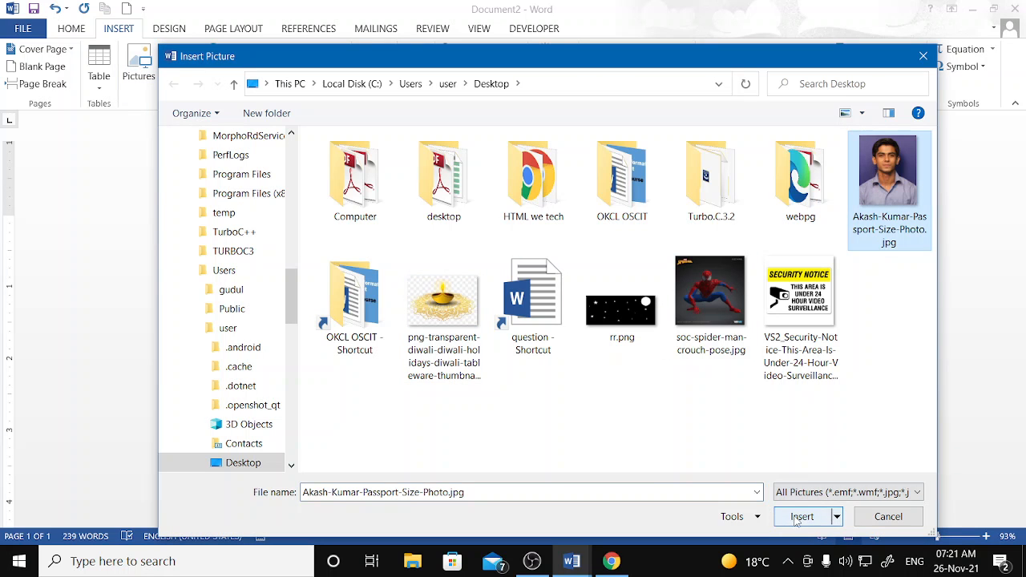
{"action": "left_click", "coordinate": [802, 516]}
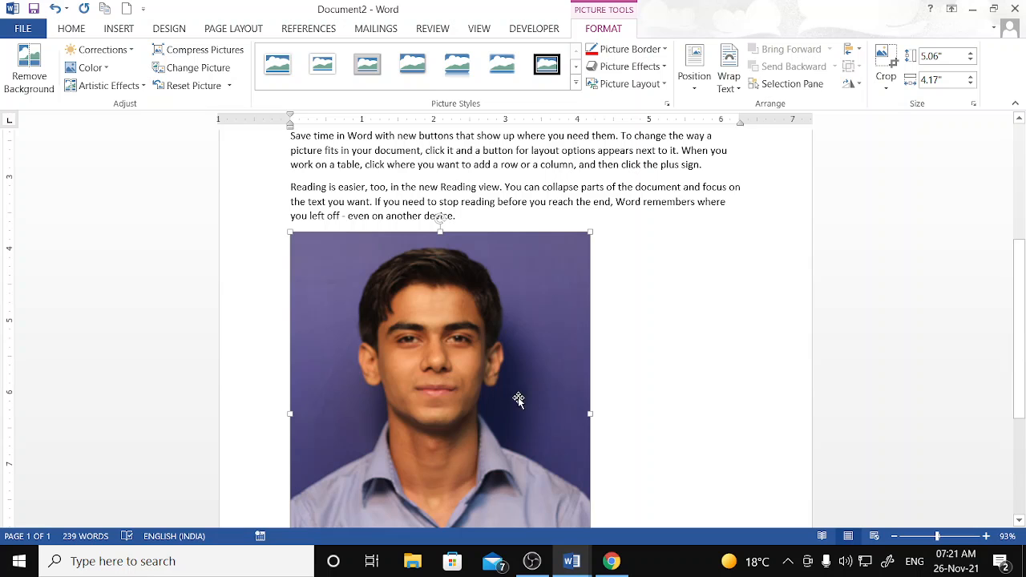
- Shrink the photo to 1.78" by 1.46" and rotate it back upright
{"action": "left_click_drag", "start_coordinate": [588, 231], "coordinate": [393, 513]}
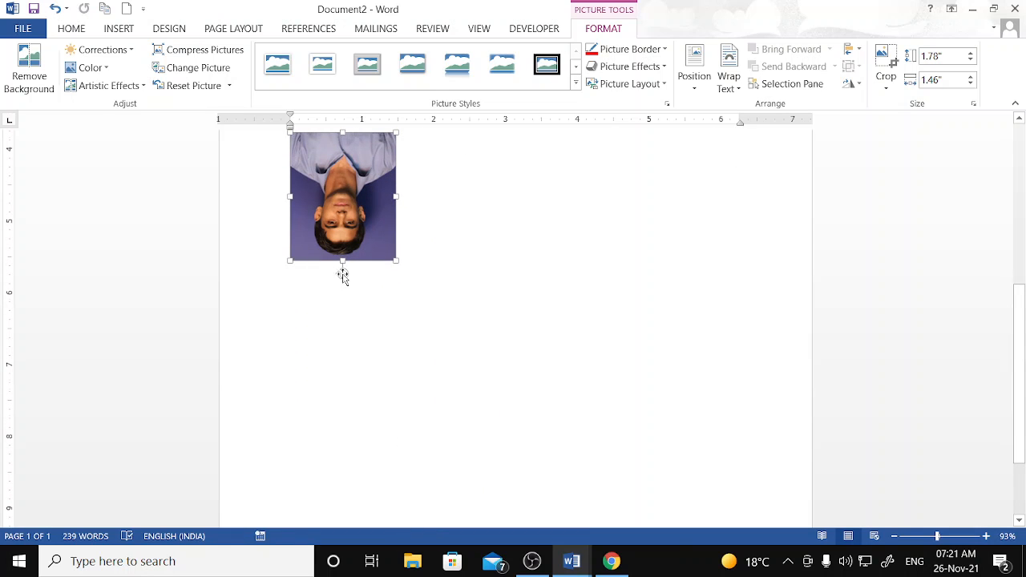
{"action": "scroll", "coordinate": [342, 276], "scroll_direction": "up", "scroll_amount": 2}
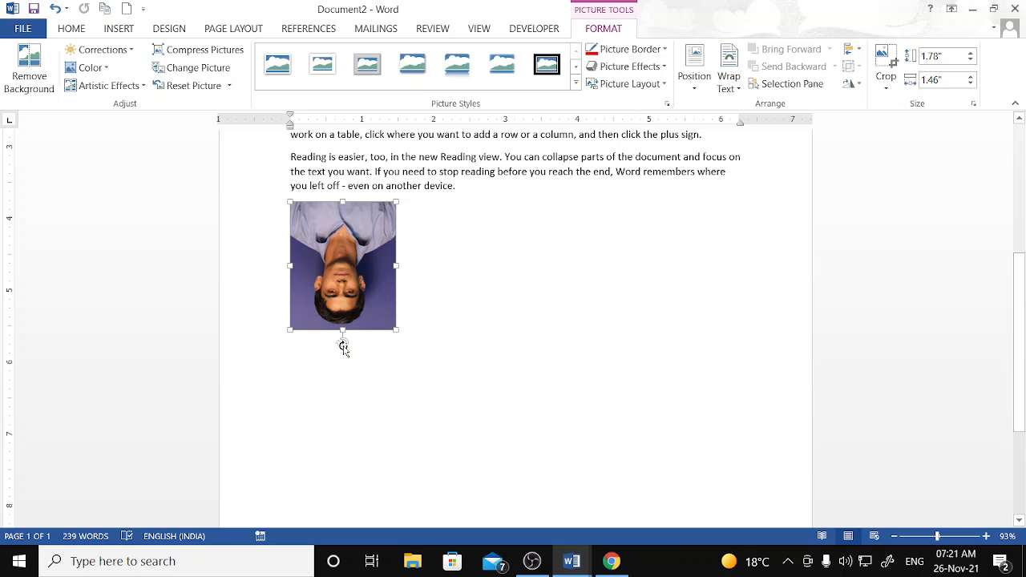
{"action": "left_click_drag", "start_coordinate": [343, 343], "coordinate": [344, 206]}
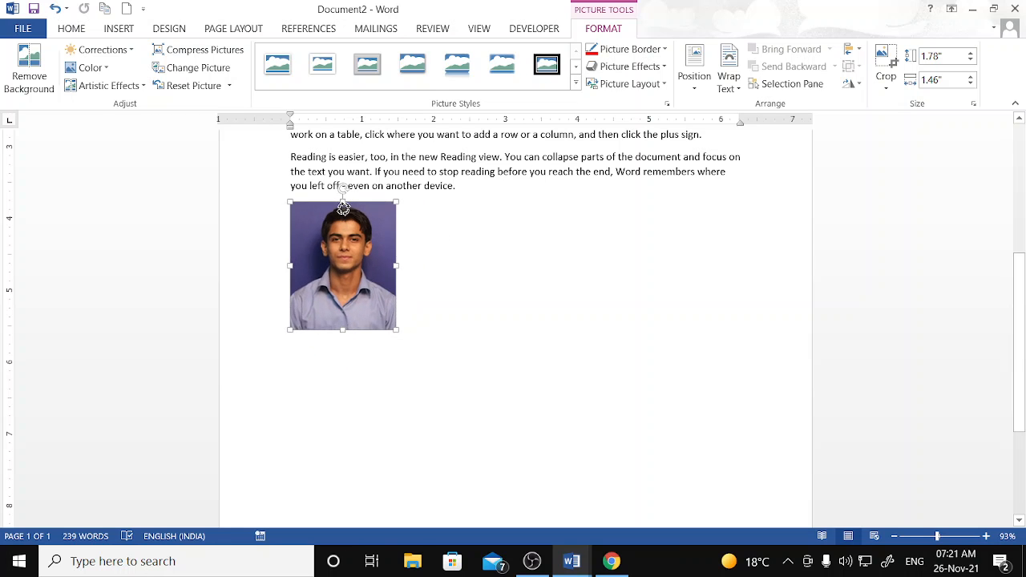
{"action": "scroll", "coordinate": [351, 269], "scroll_direction": "up", "scroll_amount": 5}
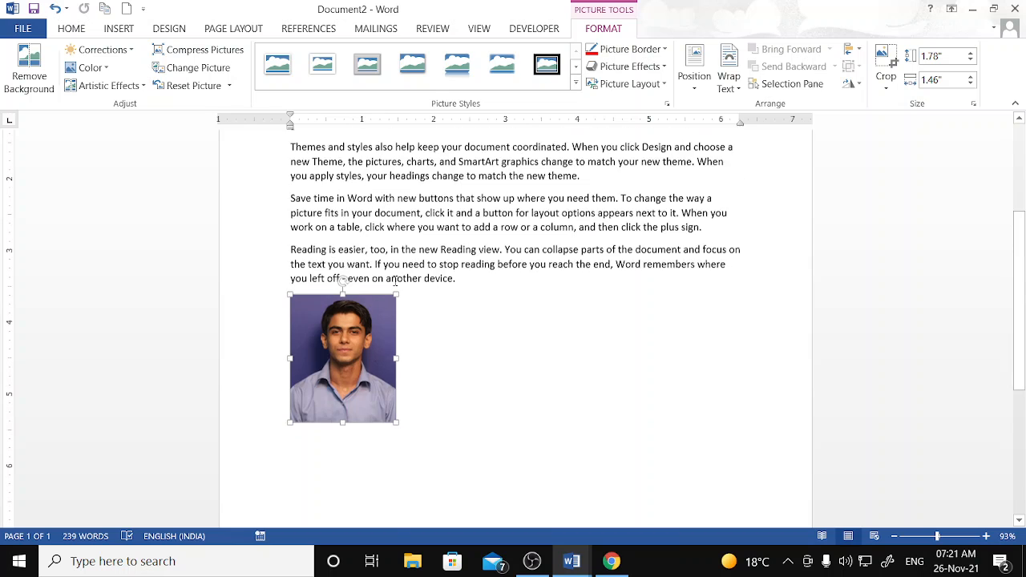
- Try a 90° rotation from the Rotate menu, then move the upright photo into the second paragraph
{"action": "left_click", "coordinate": [857, 83]}
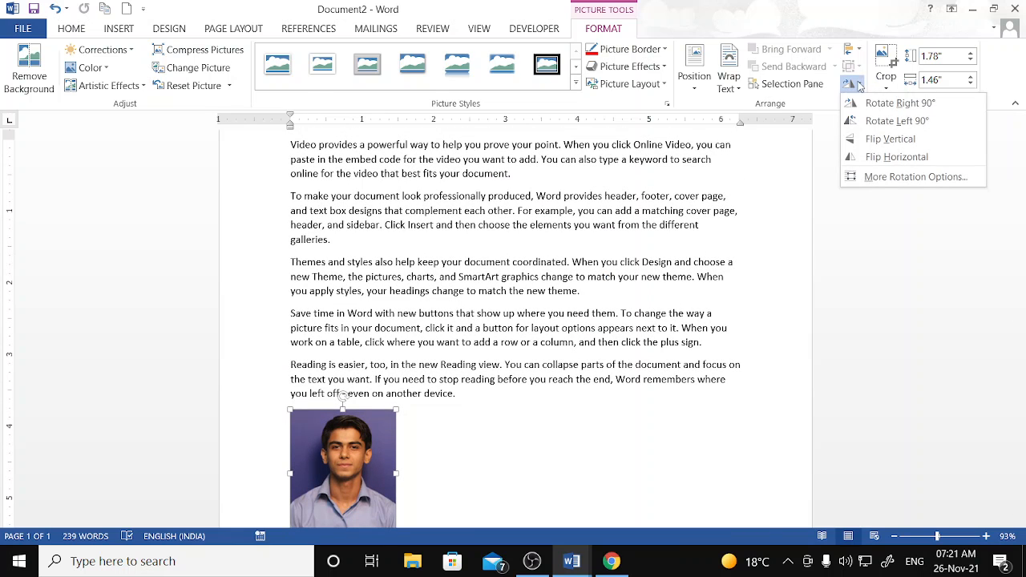
{"action": "key", "text": "Escape"}
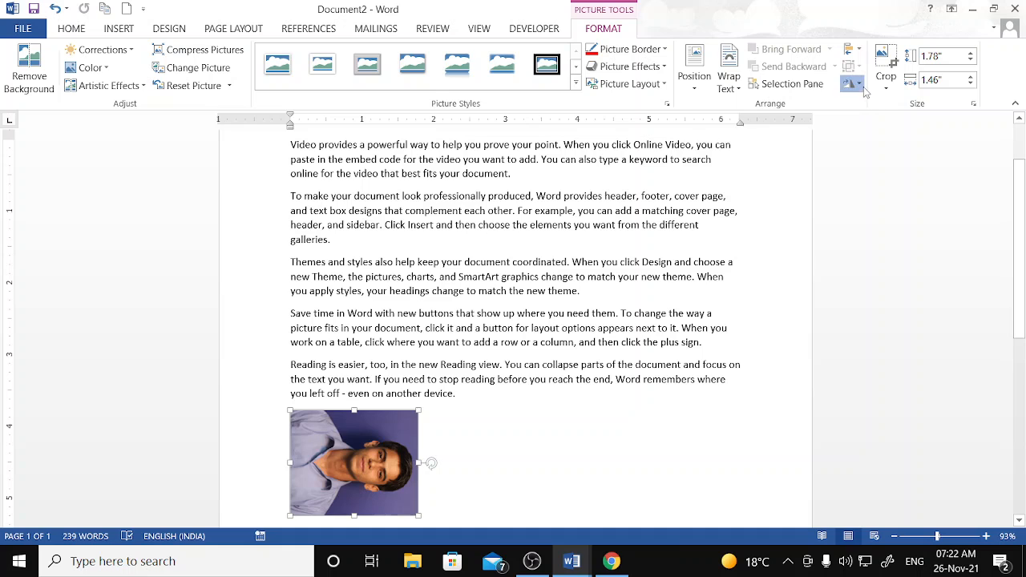
{"action": "left_click", "coordinate": [855, 84]}
{"action": "left_click", "coordinate": [879, 121]}
{"action": "left_click", "coordinate": [854, 83]}
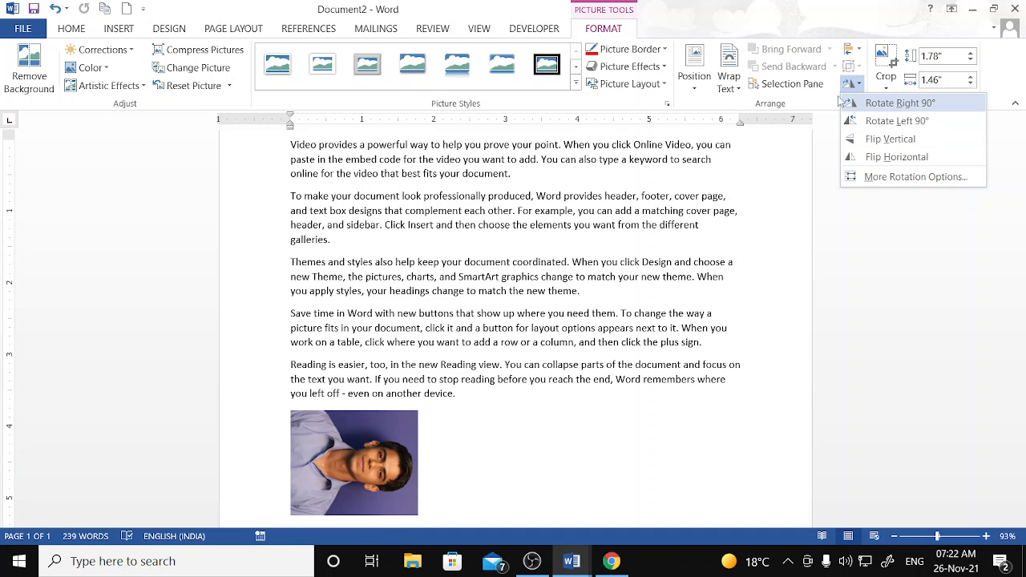
{"action": "left_click", "coordinate": [357, 479]}
{"action": "left_click_drag", "start_coordinate": [348, 482], "coordinate": [429, 345]}
{"action": "left_click_drag", "start_coordinate": [496, 391], "coordinate": [512, 226]}
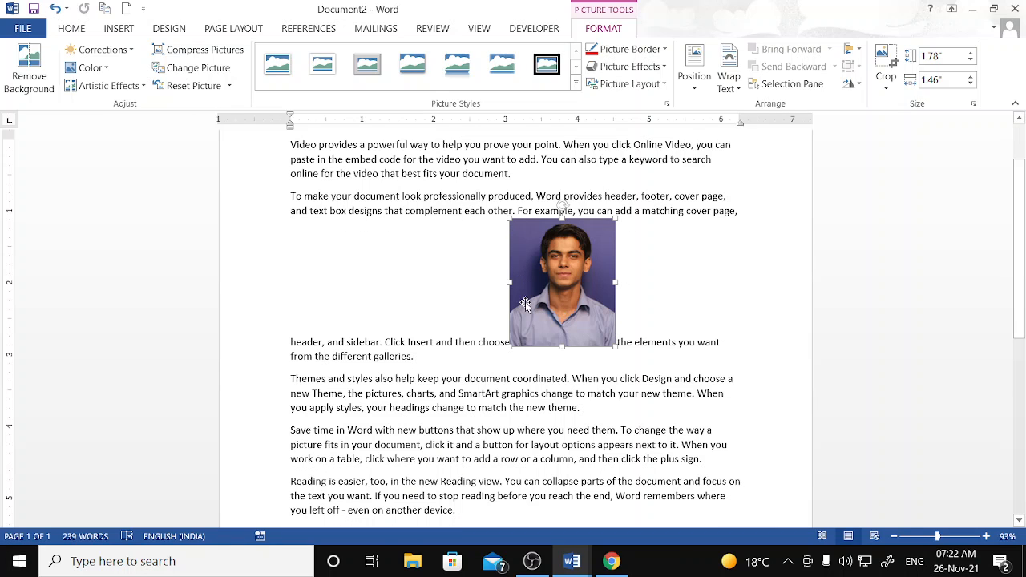
- Keep the photo in line with text and place it after "galleries." in the second paragraph
{"action": "left_click", "coordinate": [729, 81]}
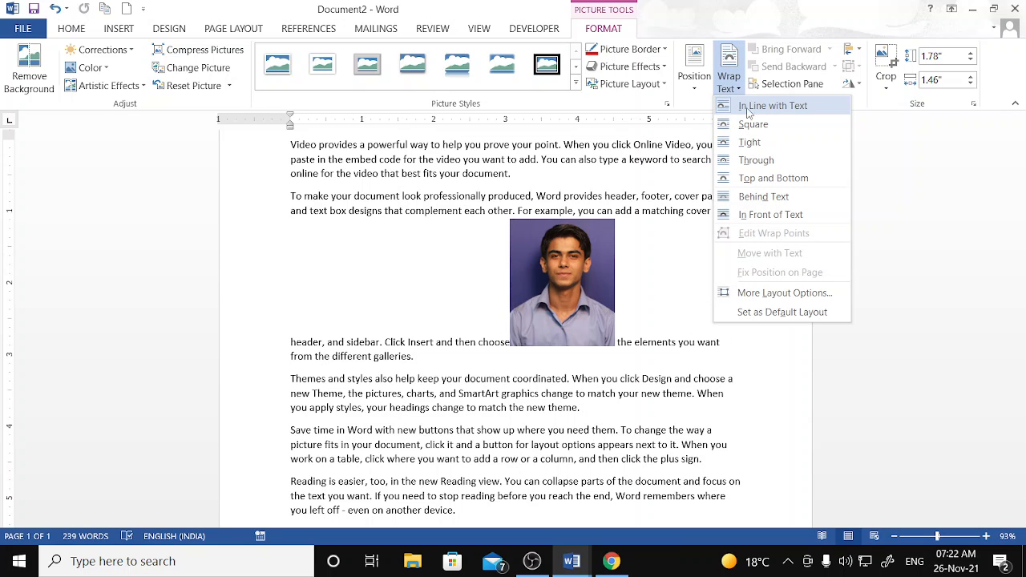
{"action": "left_click", "coordinate": [748, 111]}
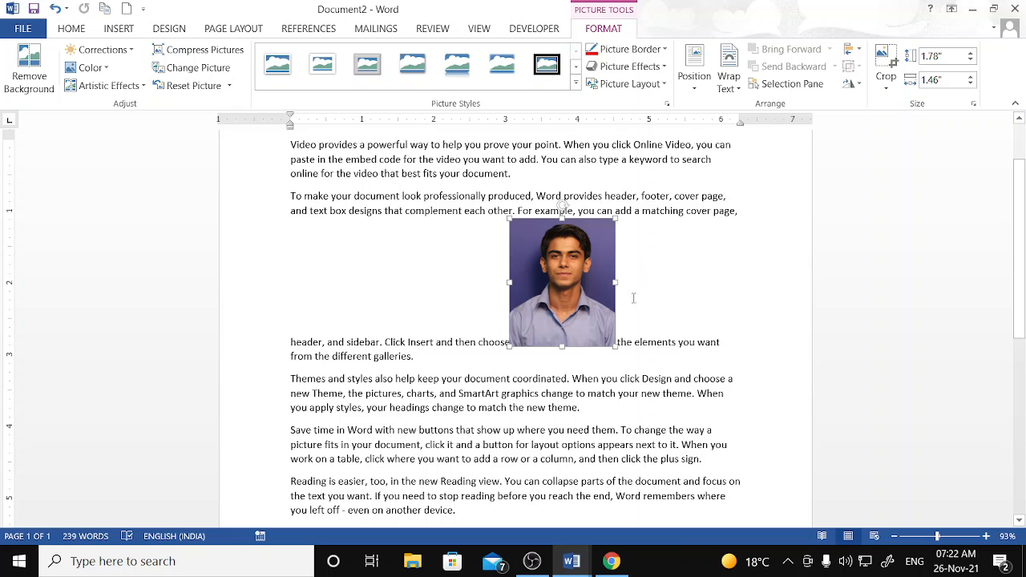
{"action": "left_click_drag", "start_coordinate": [543, 304], "coordinate": [517, 368]}
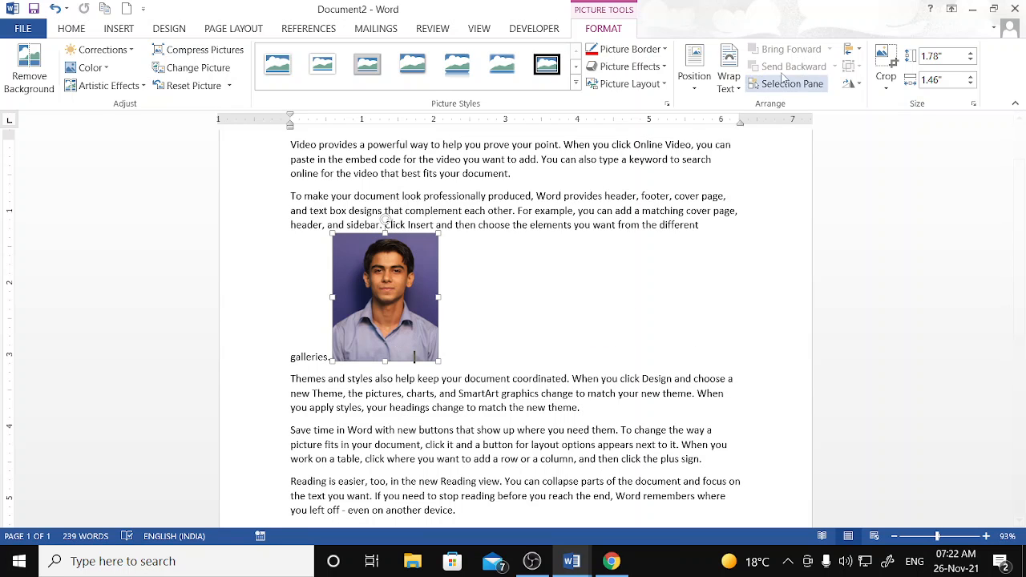
{"action": "left_click", "coordinate": [731, 80]}
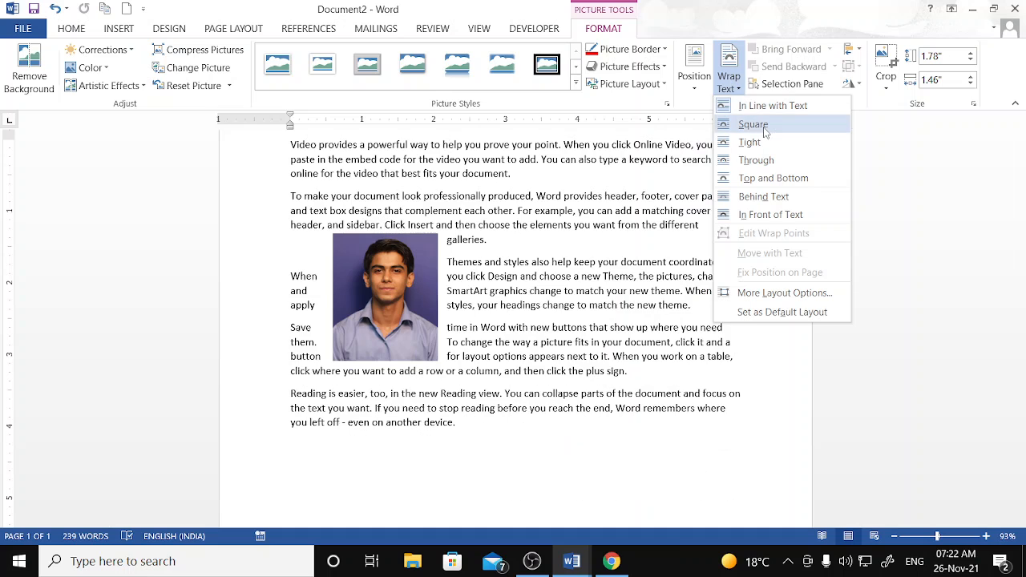
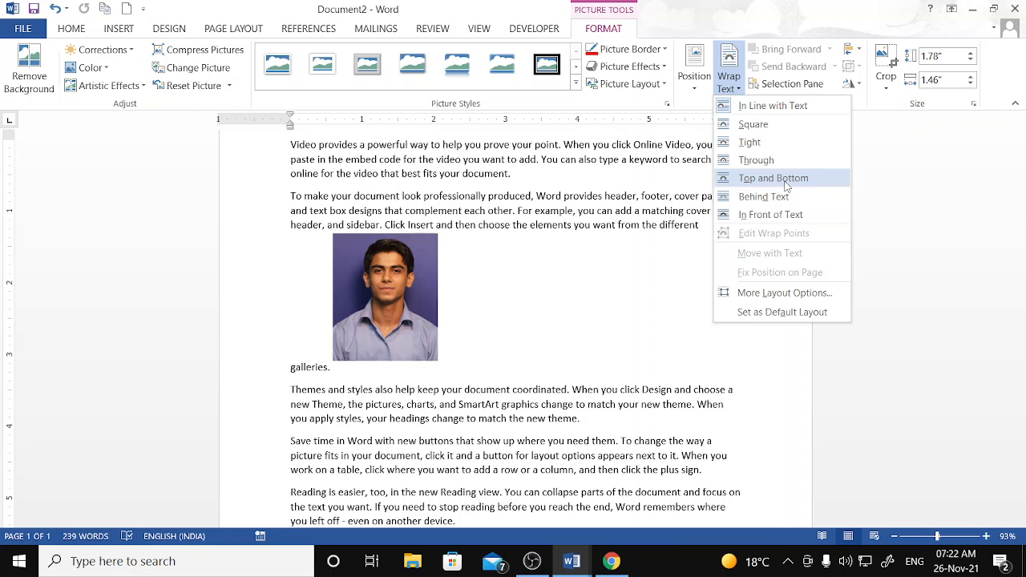
- Wrap text tightly around the portrait photo and drag it into the middle of the paragraphs
{"action": "left_click", "coordinate": [770, 141]}
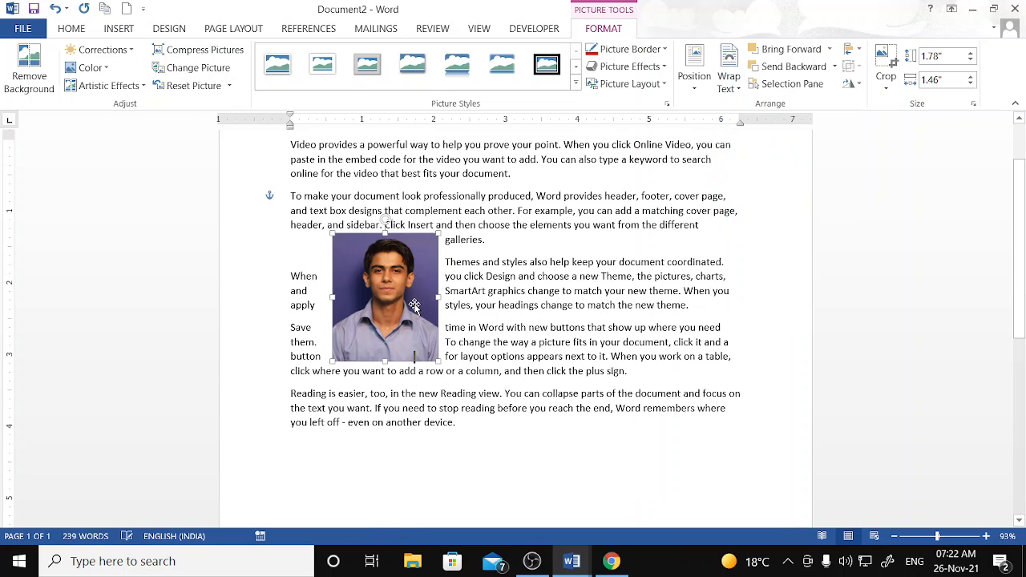
{"action": "left_click_drag", "start_coordinate": [408, 307], "coordinate": [479, 261]}
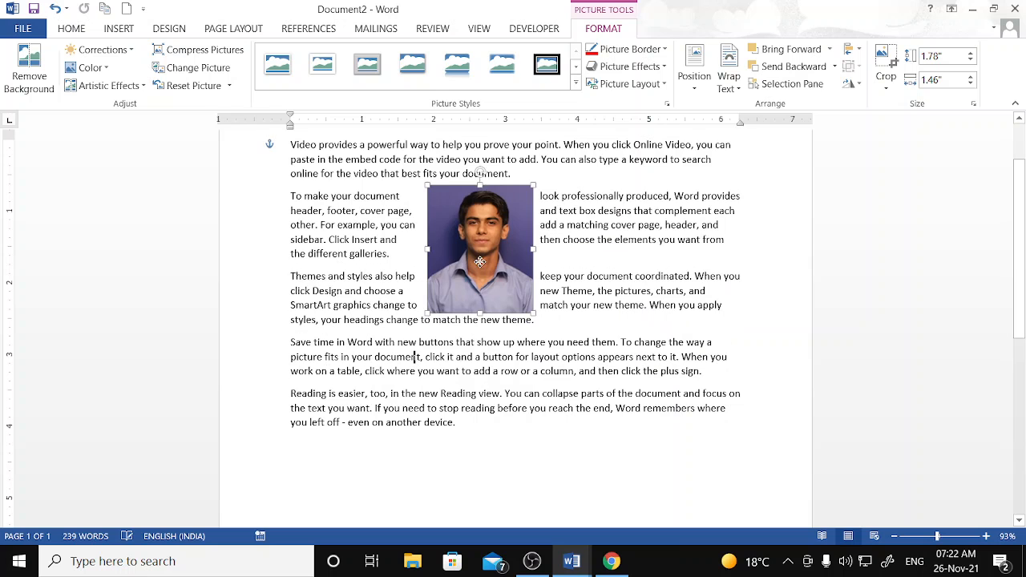
{"action": "left_click", "coordinate": [729, 80]}
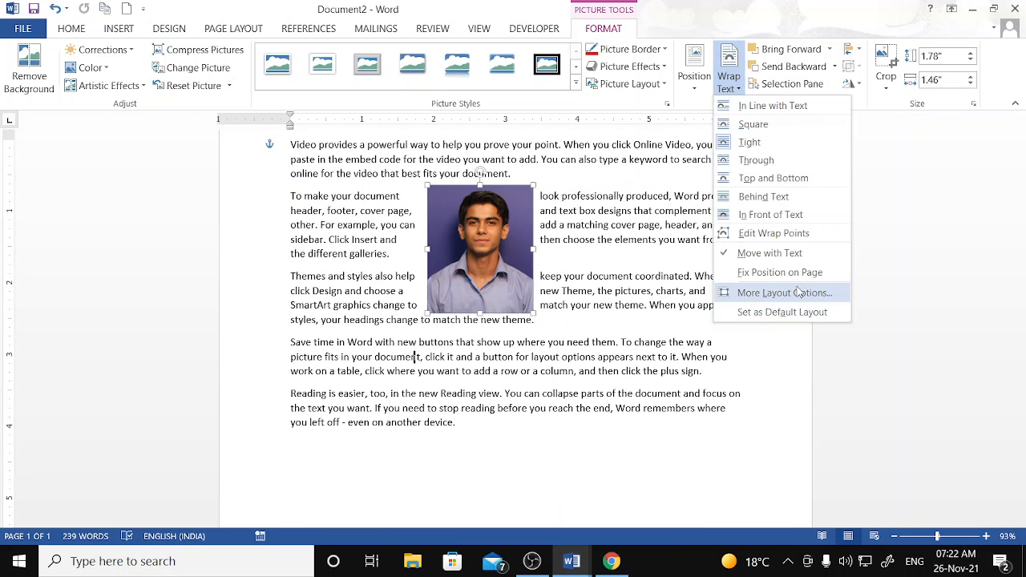
- Edit the photo's wrap points, pulling the bottom-left and top-right points inward
{"action": "left_click", "coordinate": [784, 239]}
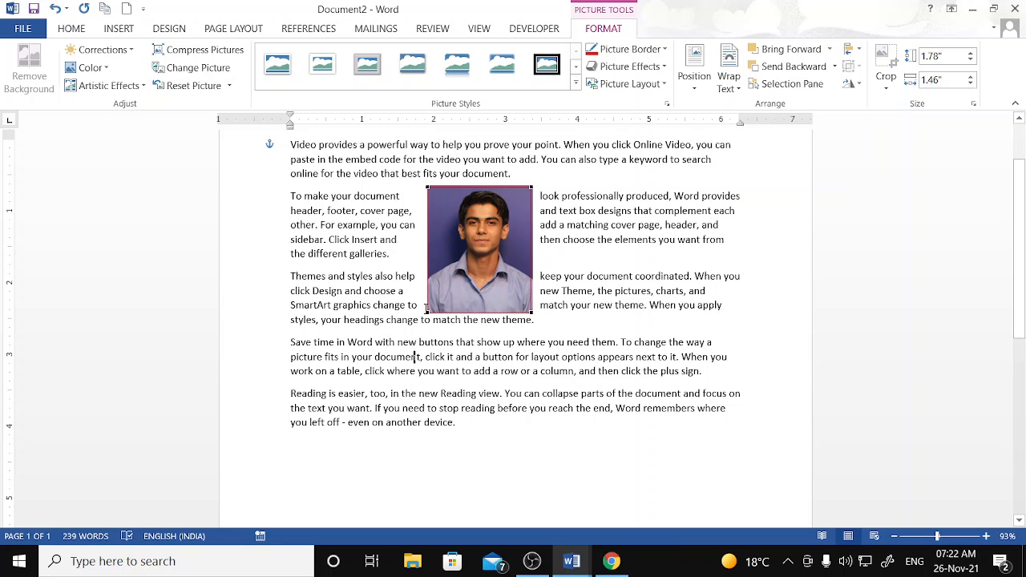
{"action": "left_click_drag", "start_coordinate": [427, 311], "coordinate": [455, 290]}
{"action": "left_click_drag", "start_coordinate": [530, 195], "coordinate": [514, 201]}
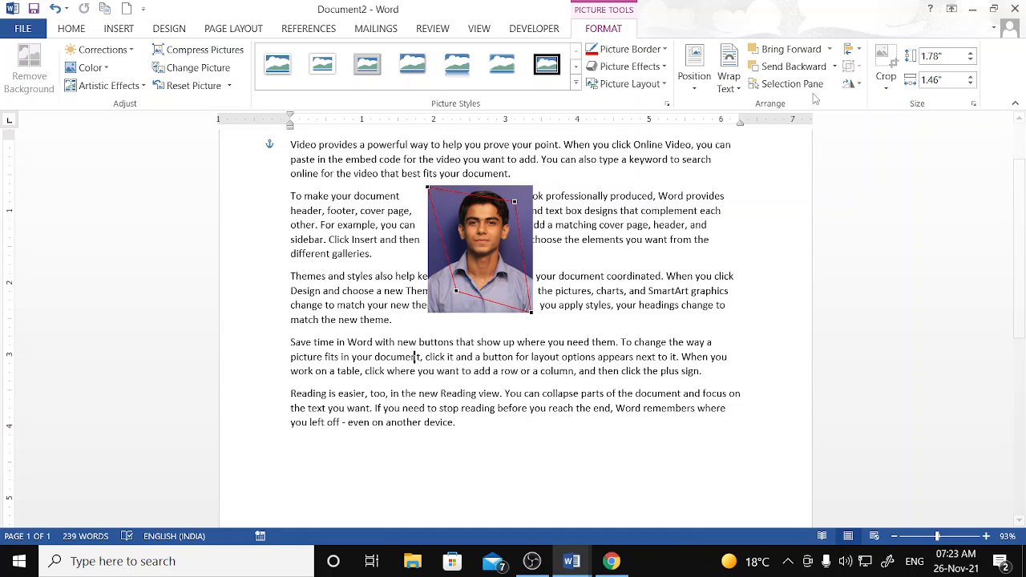
{"action": "left_click", "coordinate": [729, 76]}
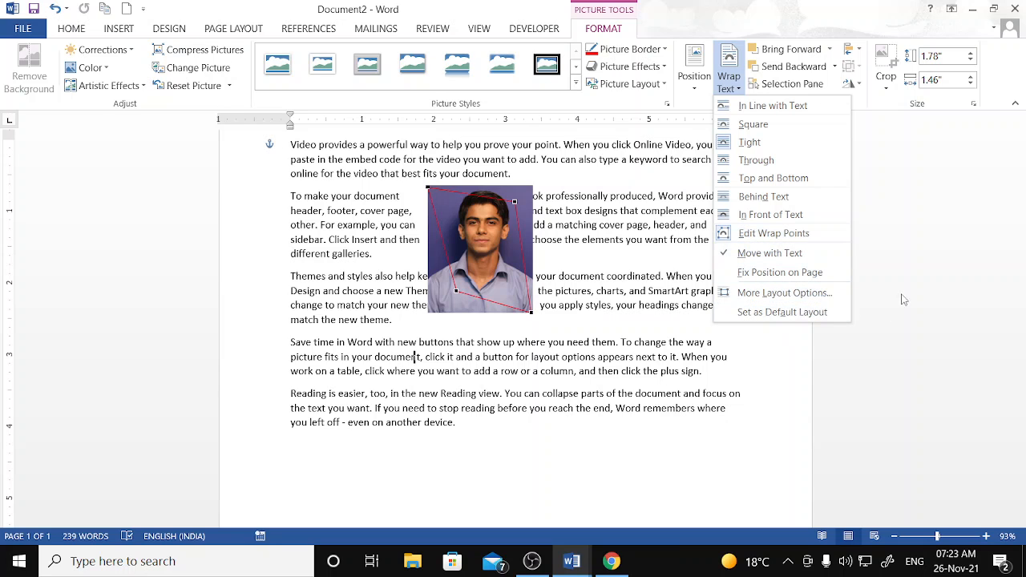
{"action": "left_click", "coordinate": [894, 243]}
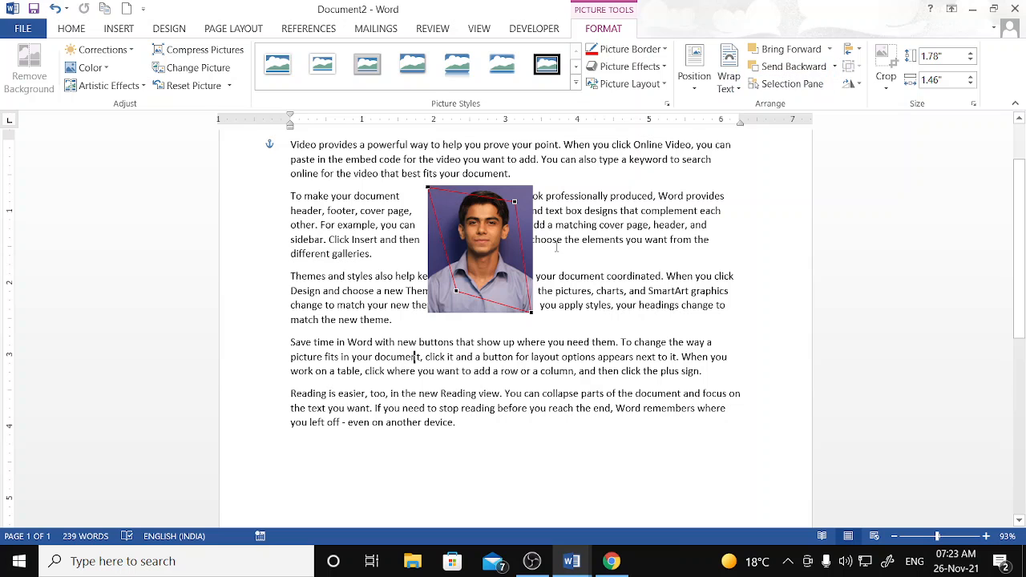
- Insert the Security Notice picture file into the document
{"action": "left_click", "coordinate": [124, 34]}
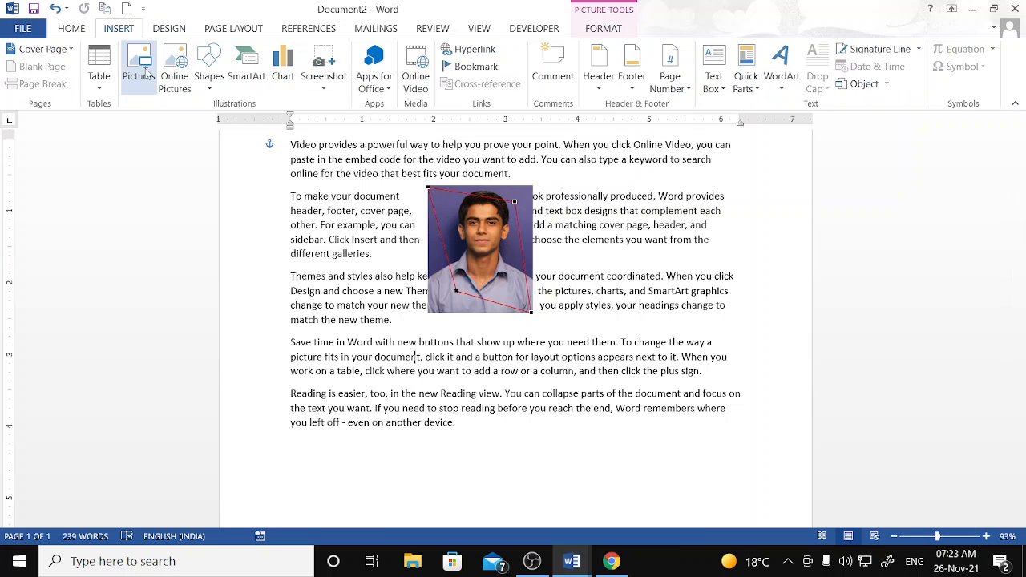
{"action": "left_click", "coordinate": [139, 60]}
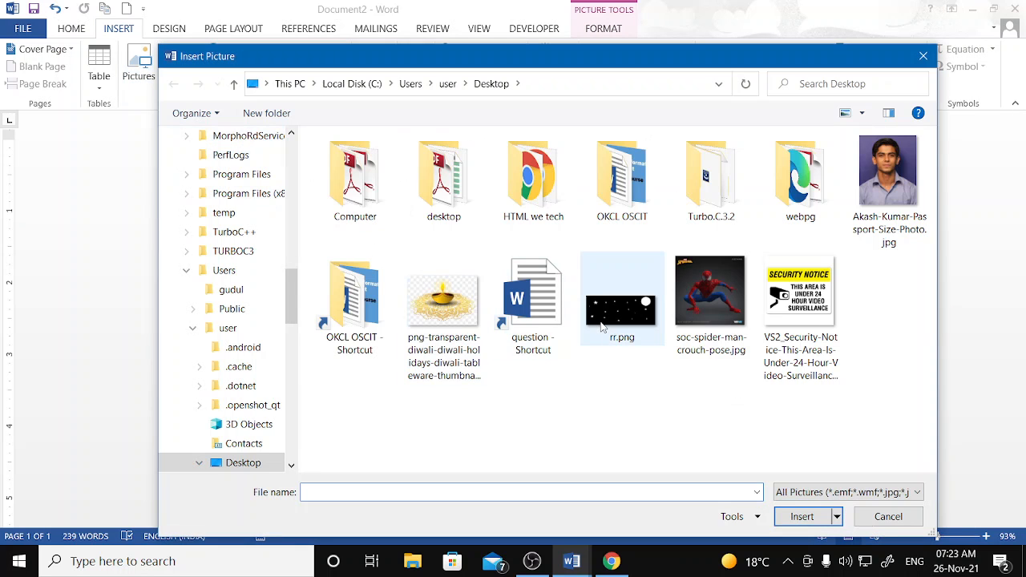
{"action": "left_click", "coordinate": [622, 305]}
{"action": "left_click", "coordinate": [800, 321]}
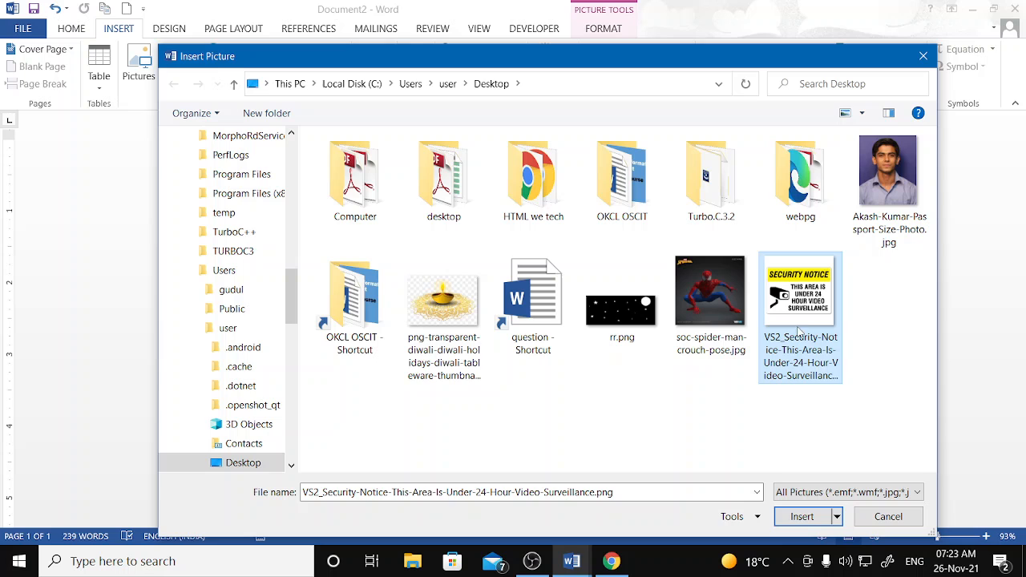
{"action": "left_click", "coordinate": [802, 516]}
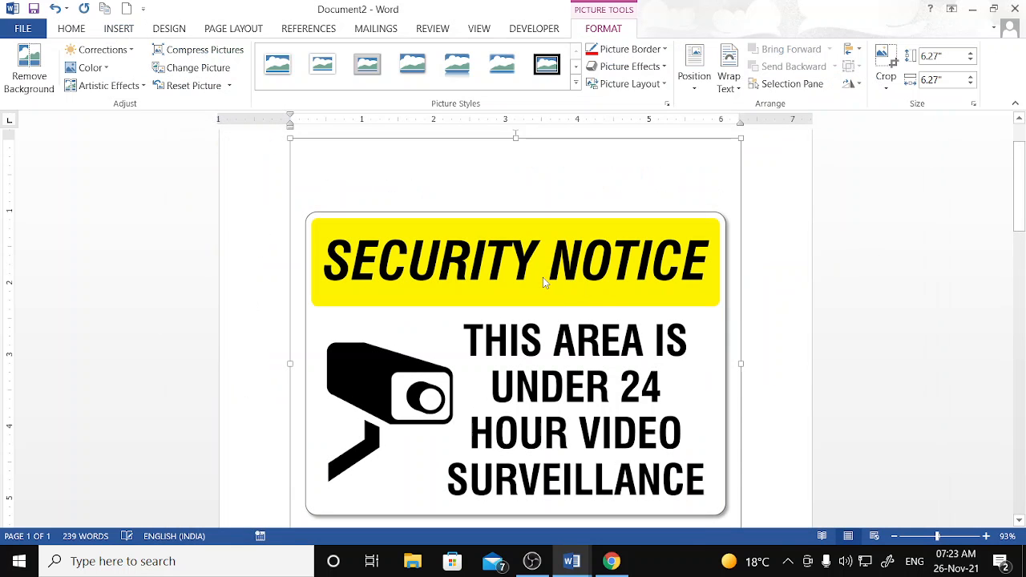
{"action": "scroll", "coordinate": [545, 281], "scroll_direction": "up", "scroll_amount": 2}
{"action": "scroll", "coordinate": [685, 237], "scroll_direction": "down", "scroll_amount": 2}
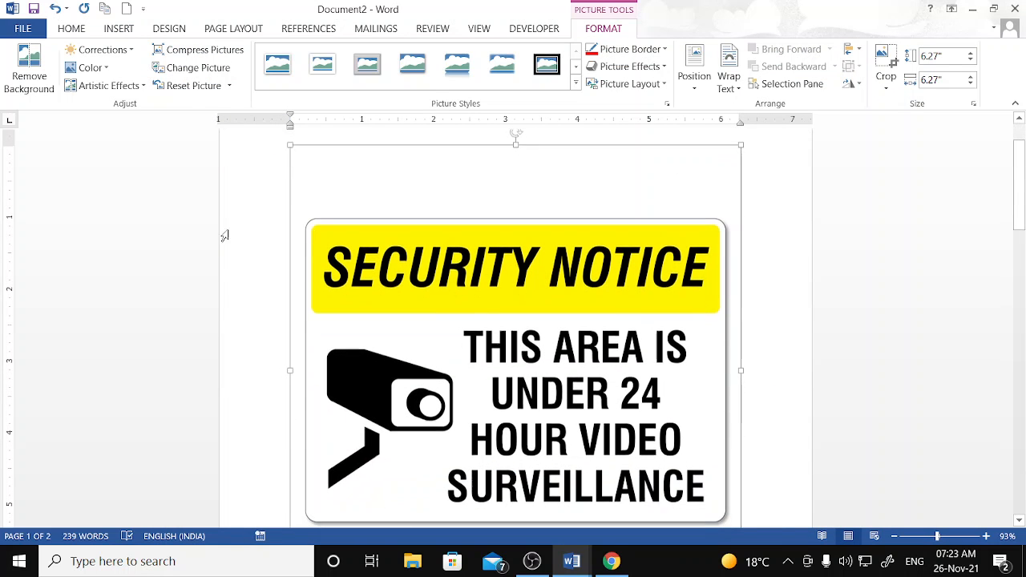
- Set the sign to Through wrapping, shrink it to 2.89", and drag it into the text
{"action": "left_click", "coordinate": [739, 87]}
{"action": "left_click", "coordinate": [756, 161]}
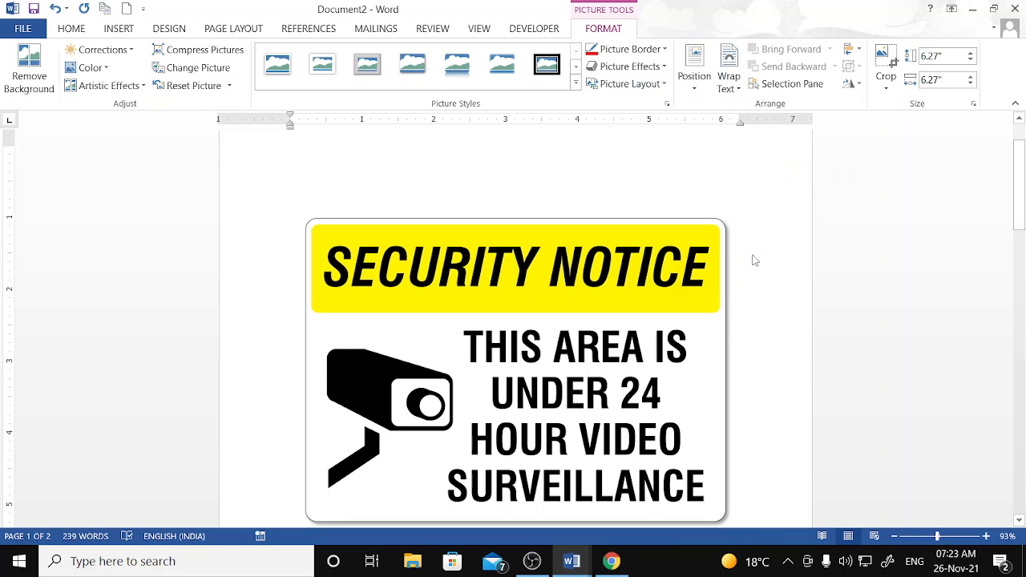
{"action": "scroll", "coordinate": [730, 268], "scroll_direction": "down", "scroll_amount": 5}
{"action": "scroll", "coordinate": [726, 265], "scroll_direction": "down", "scroll_amount": 9}
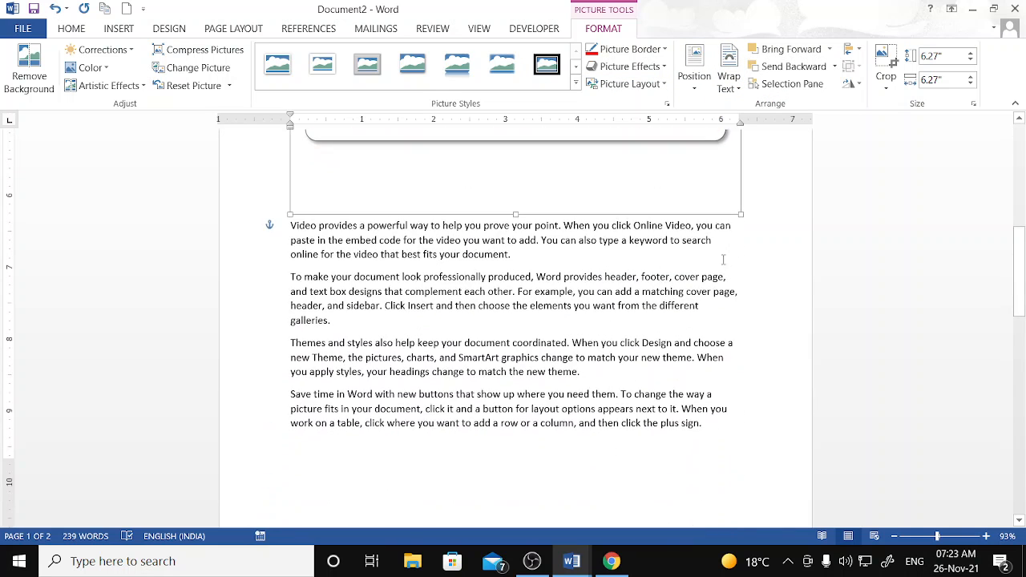
{"action": "scroll", "coordinate": [724, 260], "scroll_direction": "up", "scroll_amount": 14}
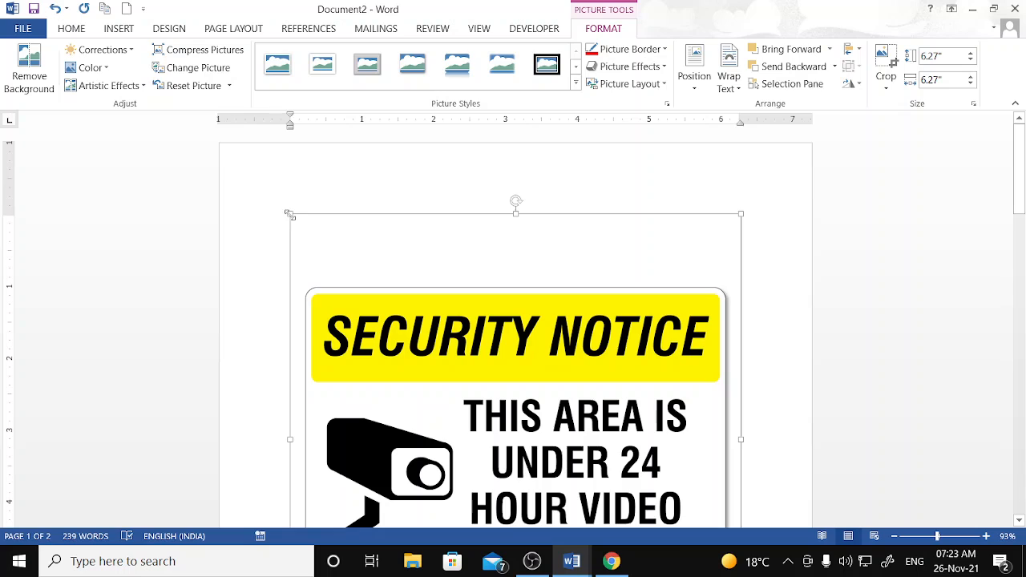
{"action": "left_click_drag", "start_coordinate": [290, 214], "coordinate": [532, 456]}
{"action": "scroll", "coordinate": [696, 384], "scroll_direction": "down", "scroll_amount": 7}
{"action": "scroll", "coordinate": [697, 382], "scroll_direction": "down", "scroll_amount": 2}
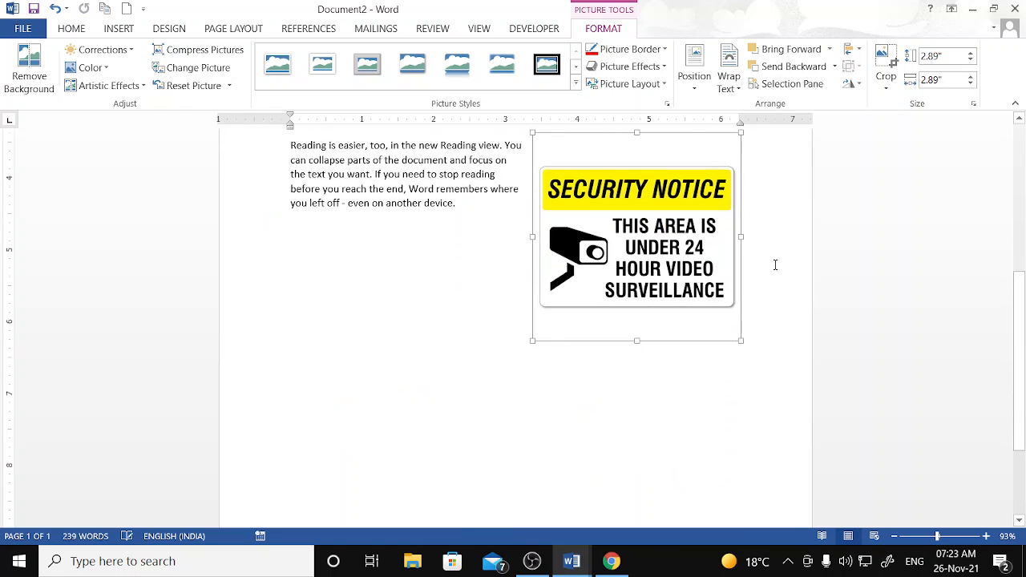
{"action": "scroll", "coordinate": [776, 263], "scroll_direction": "up", "scroll_amount": 3}
{"action": "left_click_drag", "start_coordinate": [648, 353], "coordinate": [531, 210]}
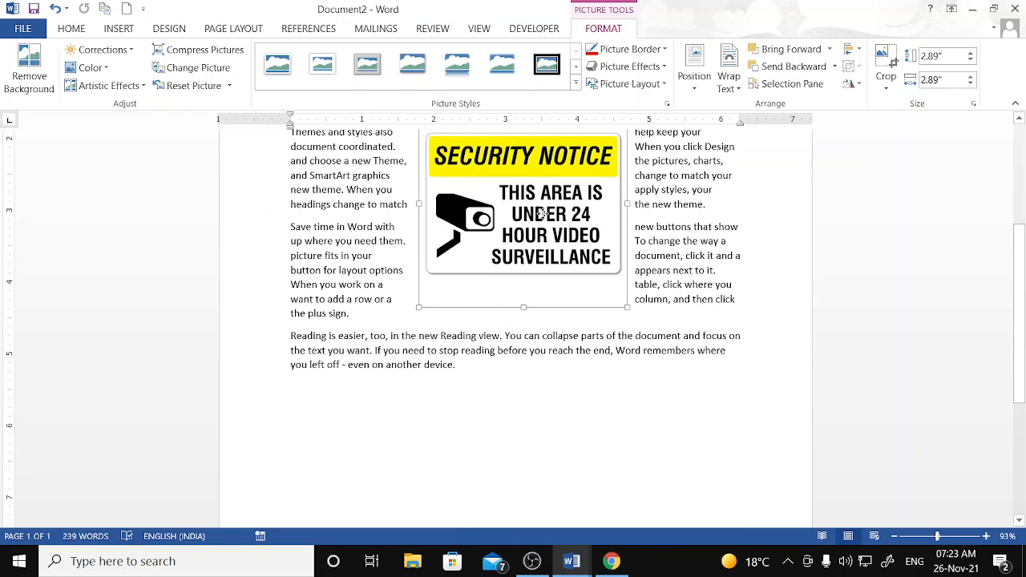
{"action": "scroll", "coordinate": [531, 210], "scroll_direction": "up", "scroll_amount": 3}
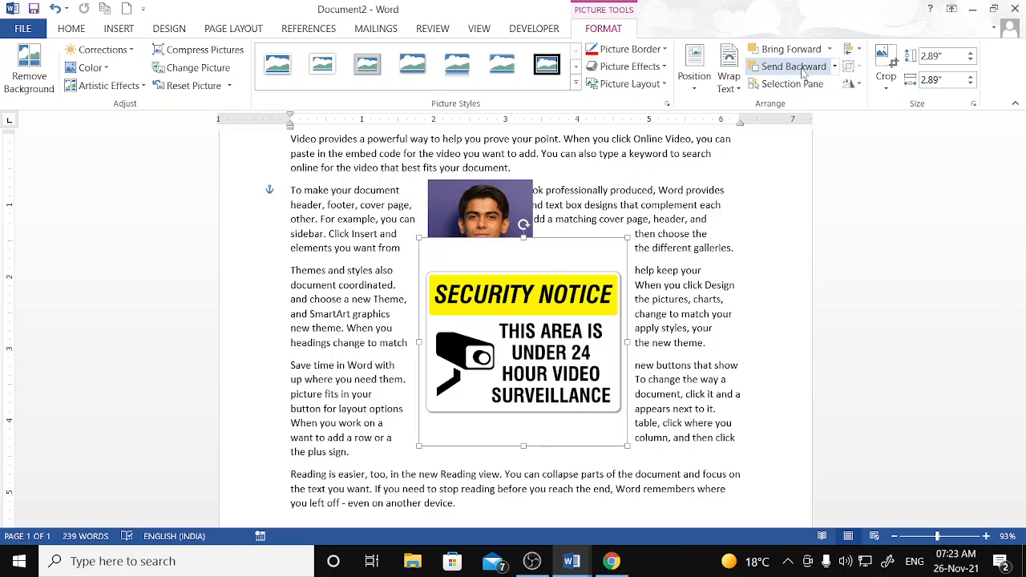
- Send the sign backward and move the portrait photo down onto it, behind the sign
{"action": "left_click", "coordinate": [802, 72]}
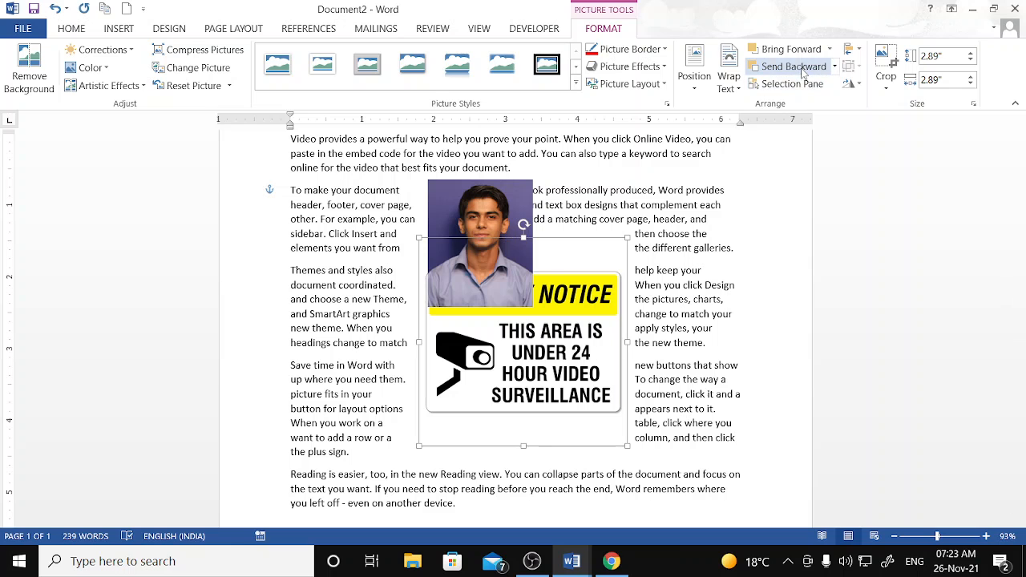
{"action": "left_click", "coordinate": [471, 222]}
{"action": "left_click_drag", "start_coordinate": [471, 222], "coordinate": [494, 249]}
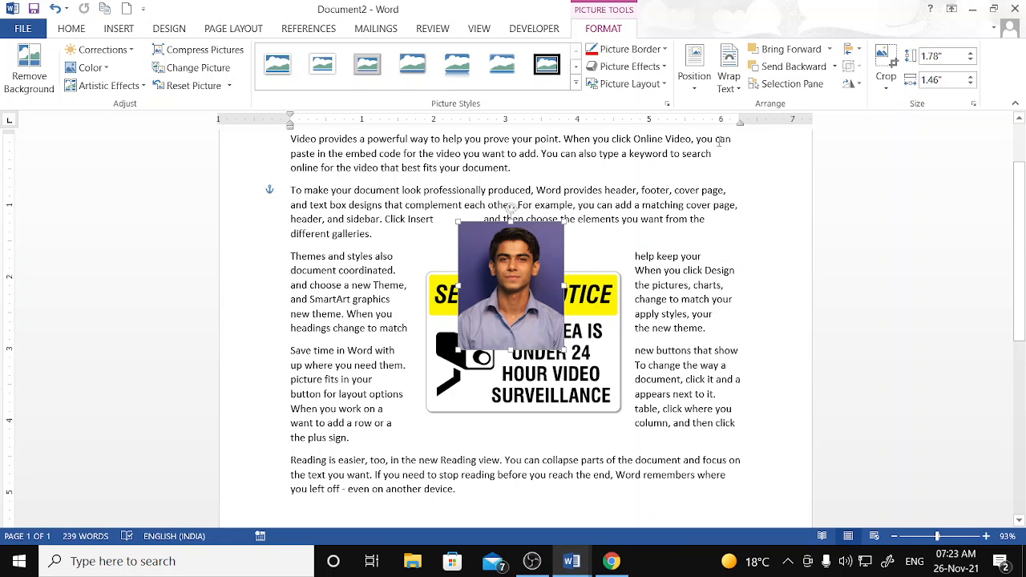
{"action": "left_click", "coordinate": [795, 68]}
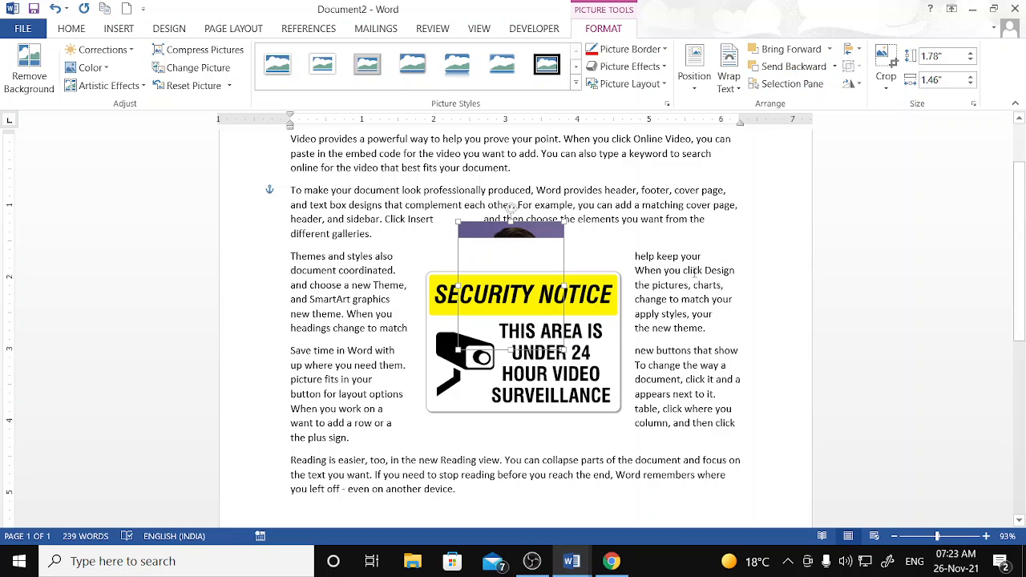
- Bring the Security Notice sign to the front and drag it up-left over the photo
{"action": "left_click", "coordinate": [597, 350]}
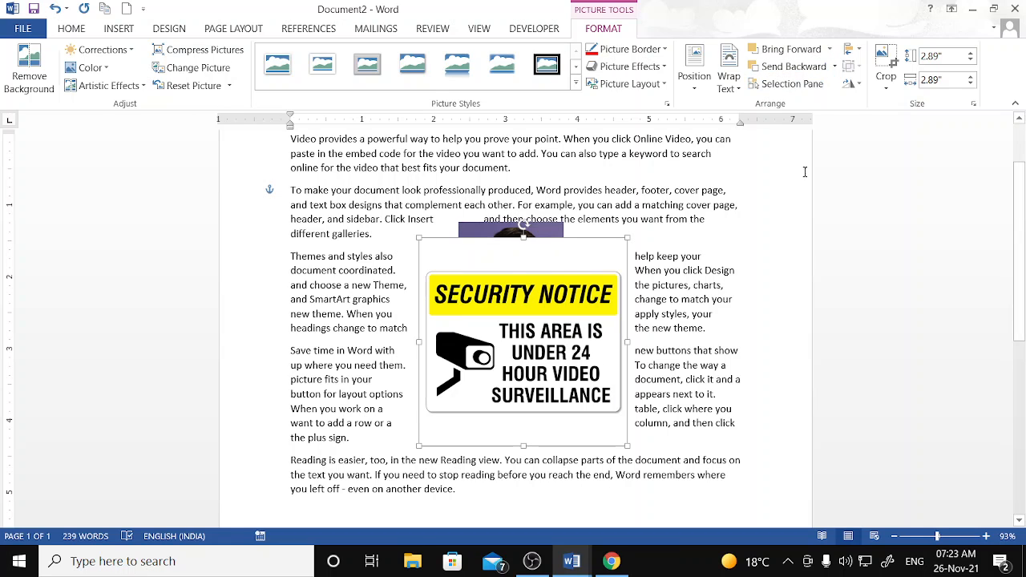
{"action": "left_click", "coordinate": [808, 71]}
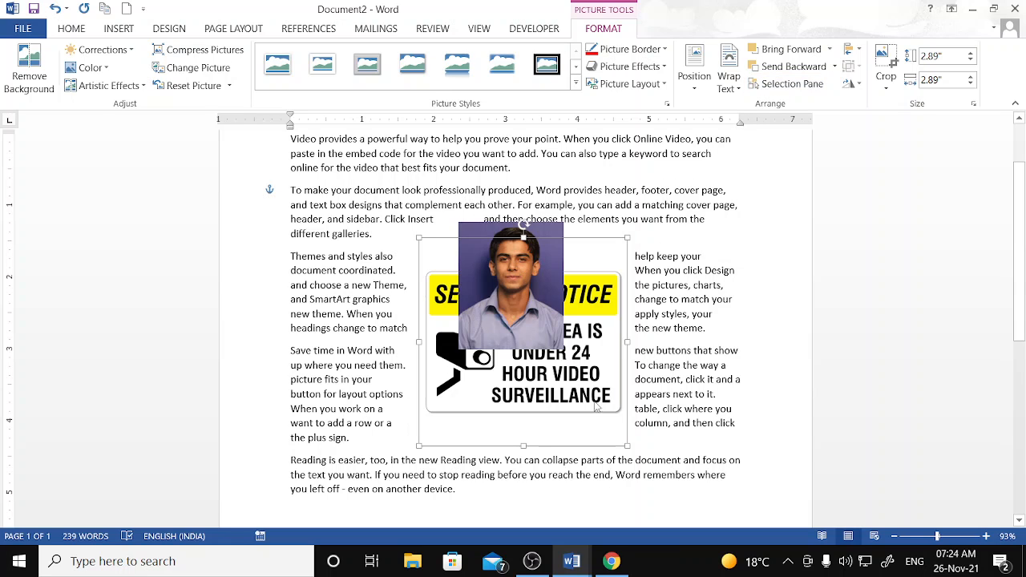
{"action": "left_click", "coordinate": [808, 52]}
{"action": "left_click_drag", "start_coordinate": [592, 356], "coordinate": [583, 307]}
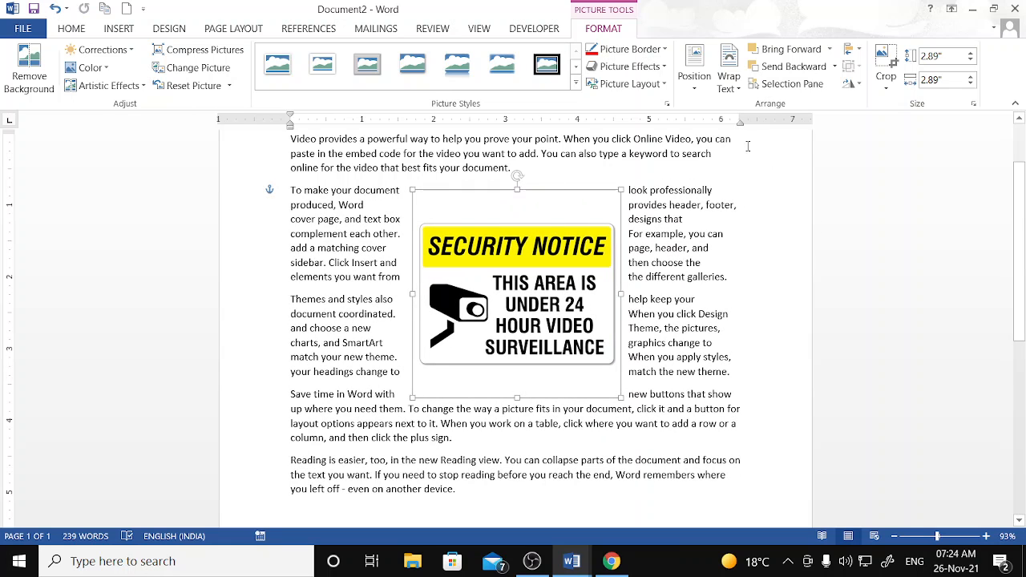
- In the Selection pane, hide the Security Notice sign, move the photo right, then show the sign
{"action": "left_click", "coordinate": [785, 84]}
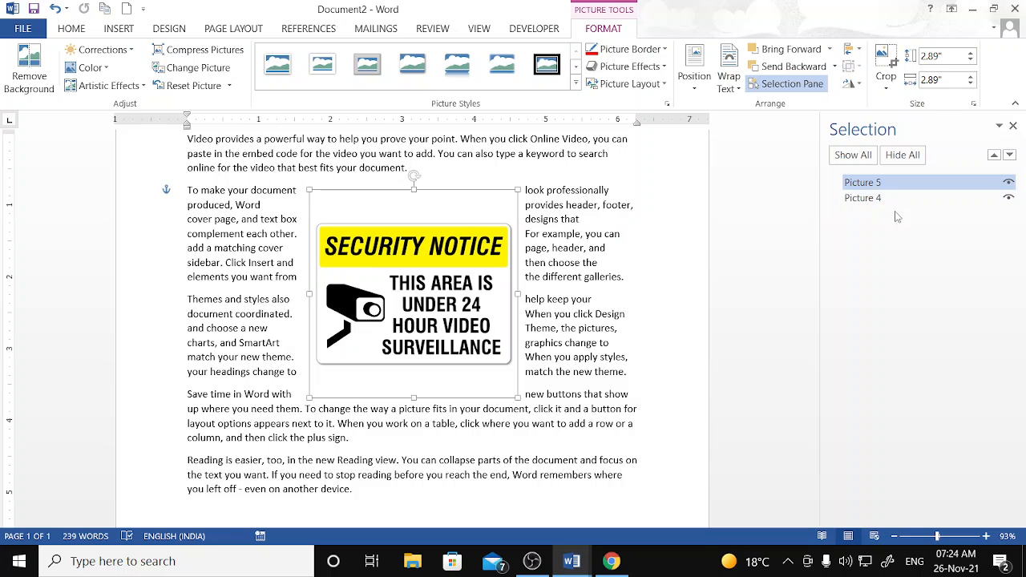
{"action": "left_click", "coordinate": [1008, 182]}
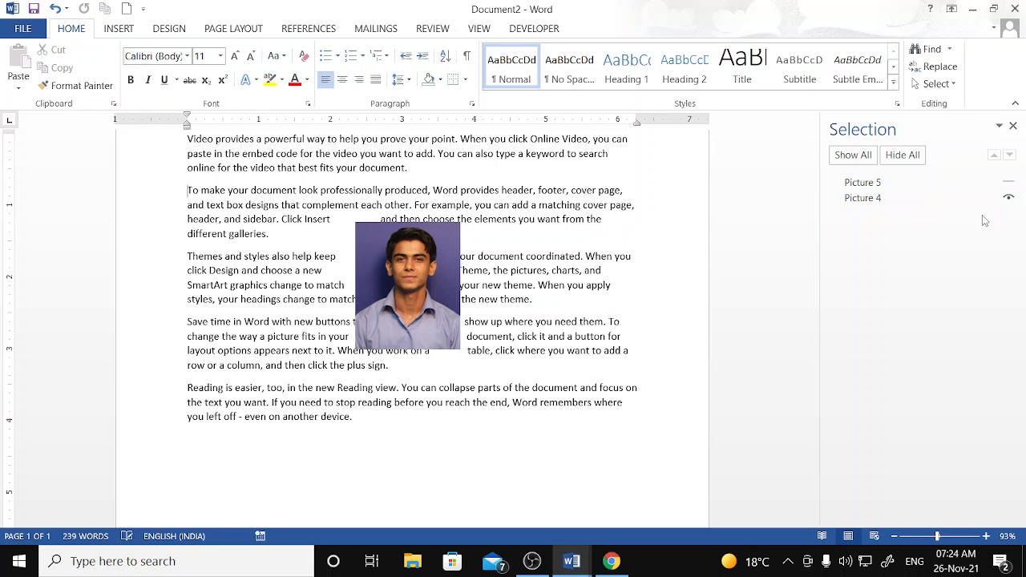
{"action": "left_click_drag", "start_coordinate": [399, 298], "coordinate": [551, 280]}
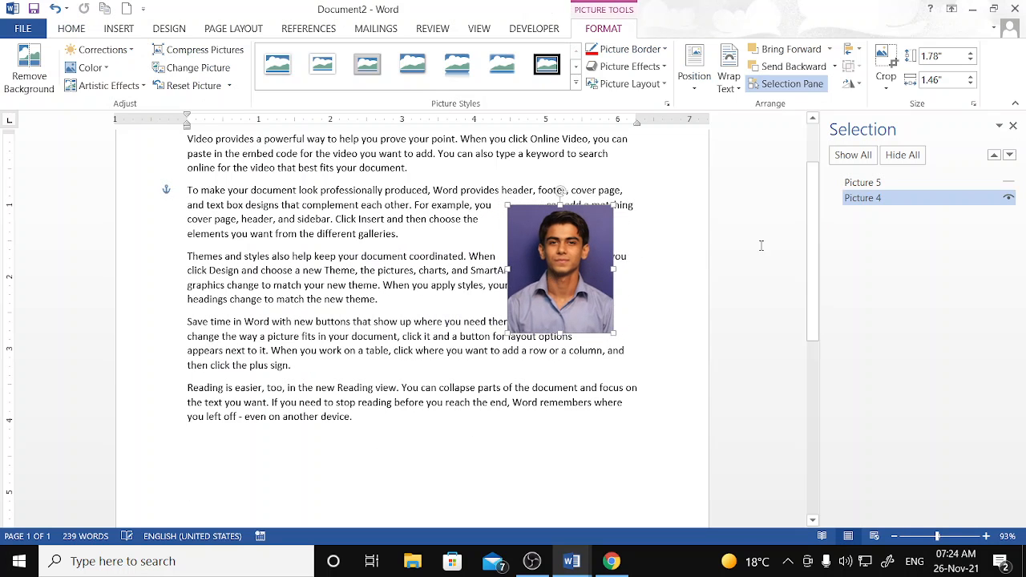
{"action": "left_click", "coordinate": [1010, 182]}
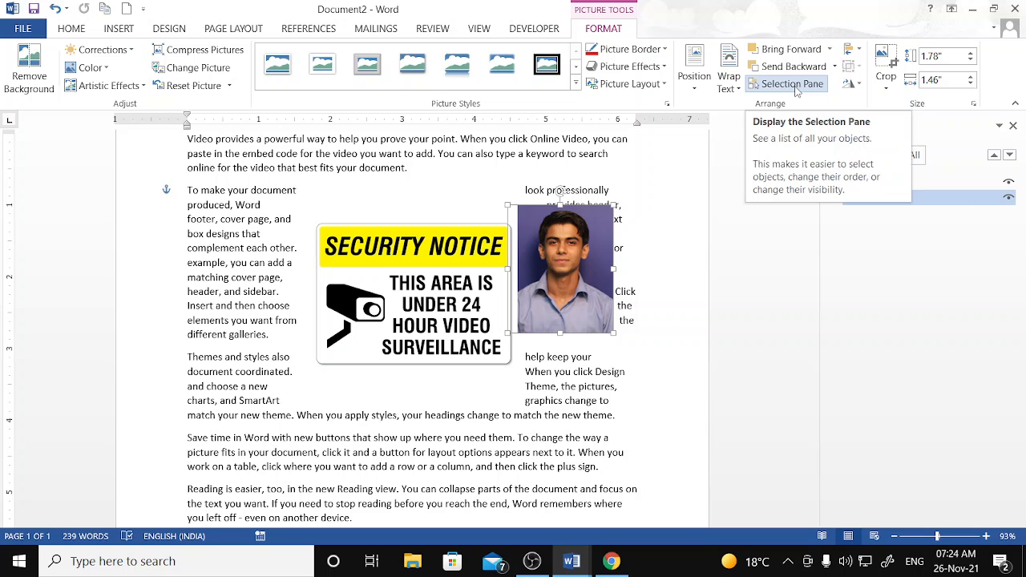
- Toggle Picture 5 and Picture 4 off and on, then select the security notice
{"action": "left_click", "coordinate": [1009, 183]}
{"action": "left_click", "coordinate": [1010, 185]}
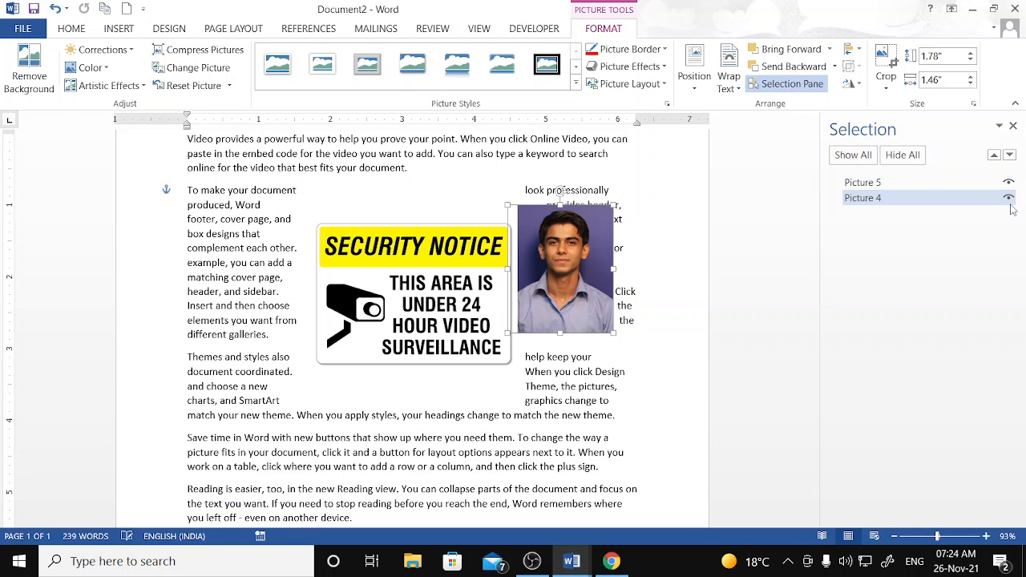
{"action": "left_click", "coordinate": [1009, 200]}
{"action": "left_click", "coordinate": [1009, 200]}
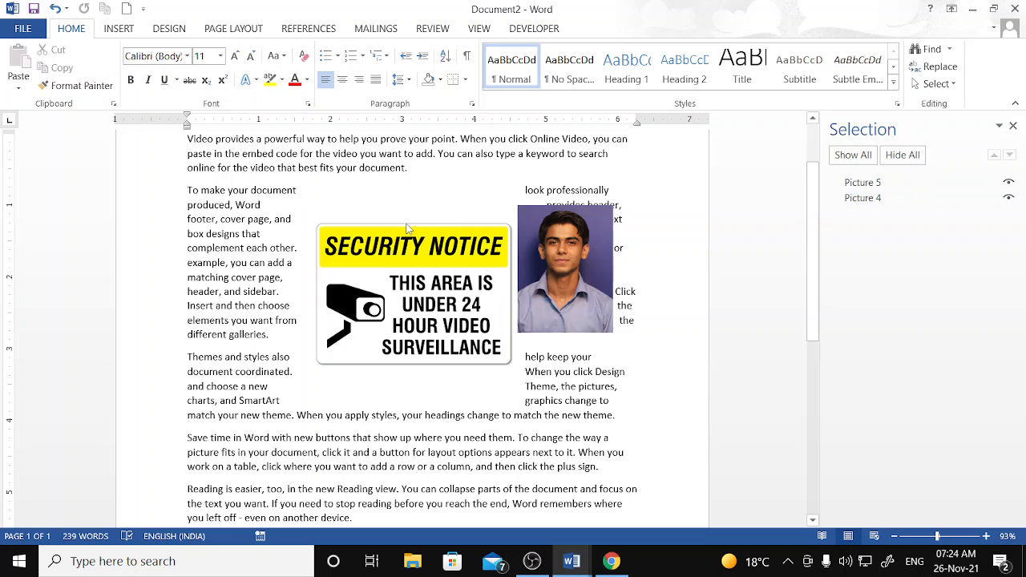
{"action": "left_click", "coordinate": [447, 263]}
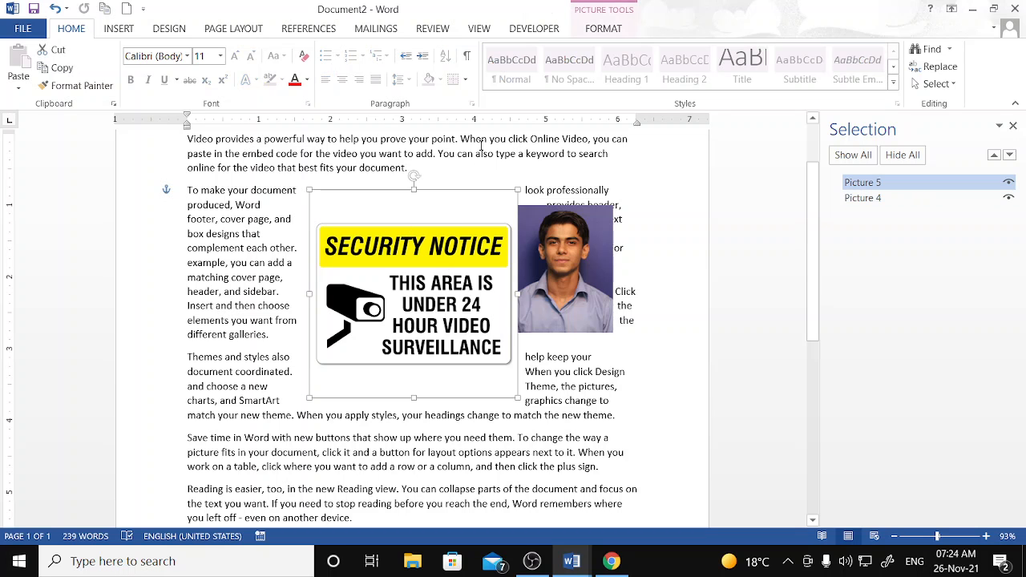
{"action": "left_click", "coordinate": [603, 28]}
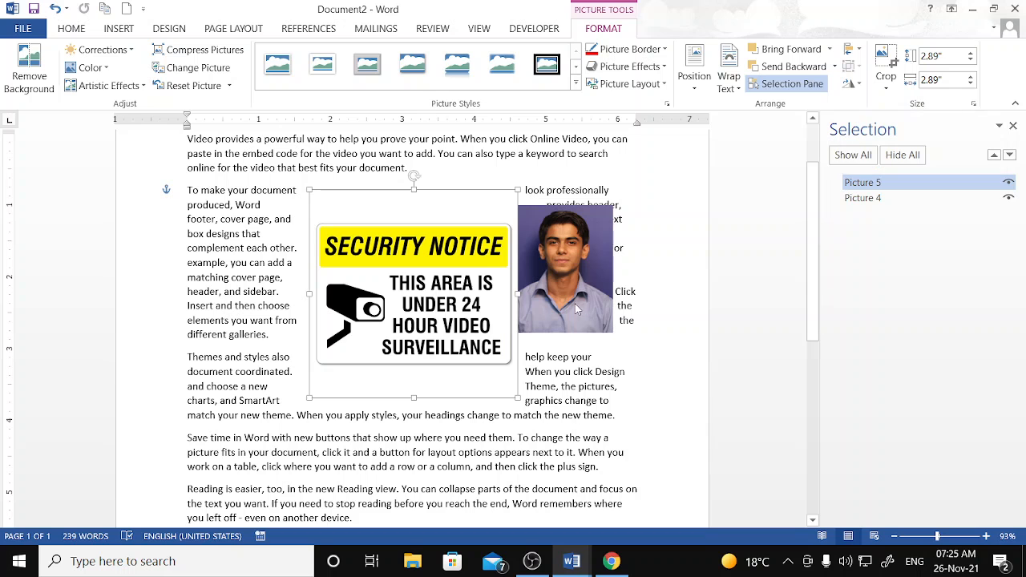
- Insert soc-spider-man-crouch-pose.jpg from the Desktop into the document
{"action": "left_click", "coordinate": [119, 29]}
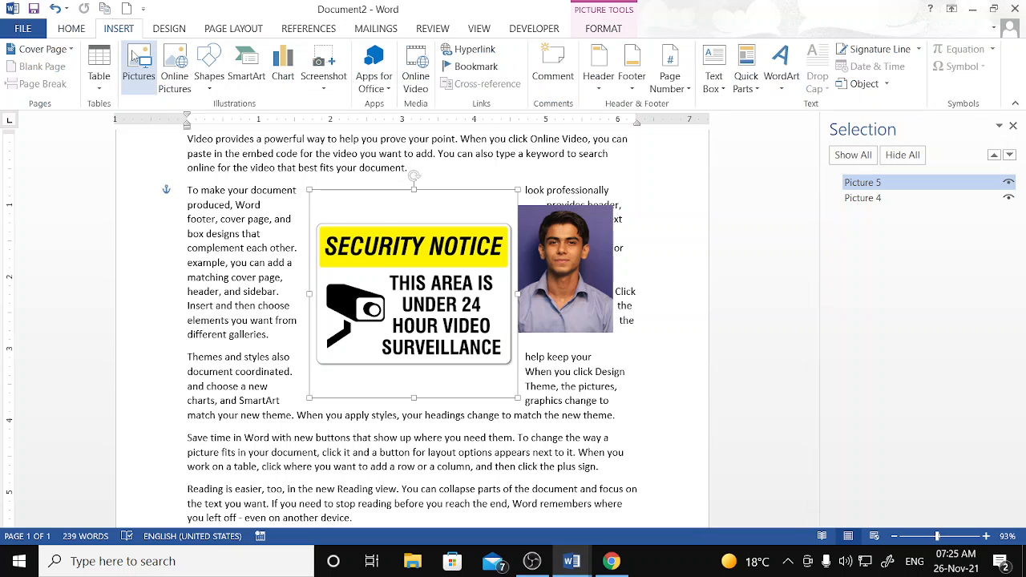
{"action": "left_click", "coordinate": [138, 68]}
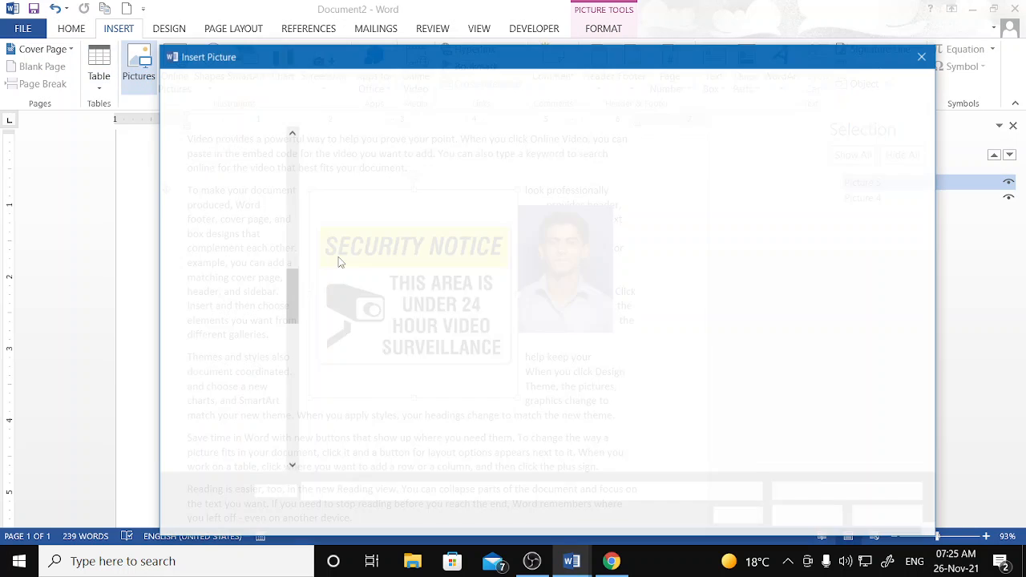
{"action": "left_click", "coordinate": [709, 301]}
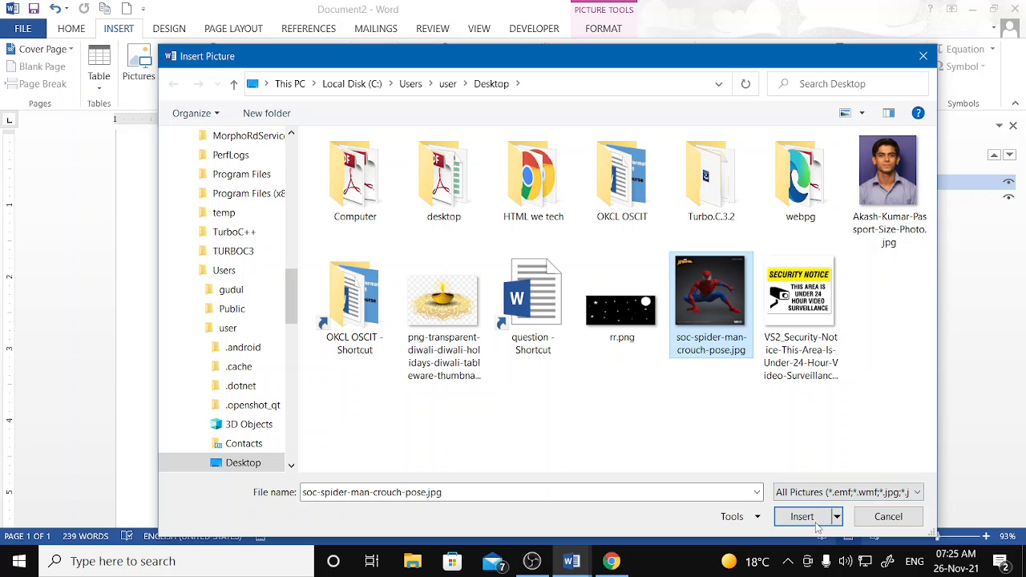
{"action": "left_click", "coordinate": [801, 517]}
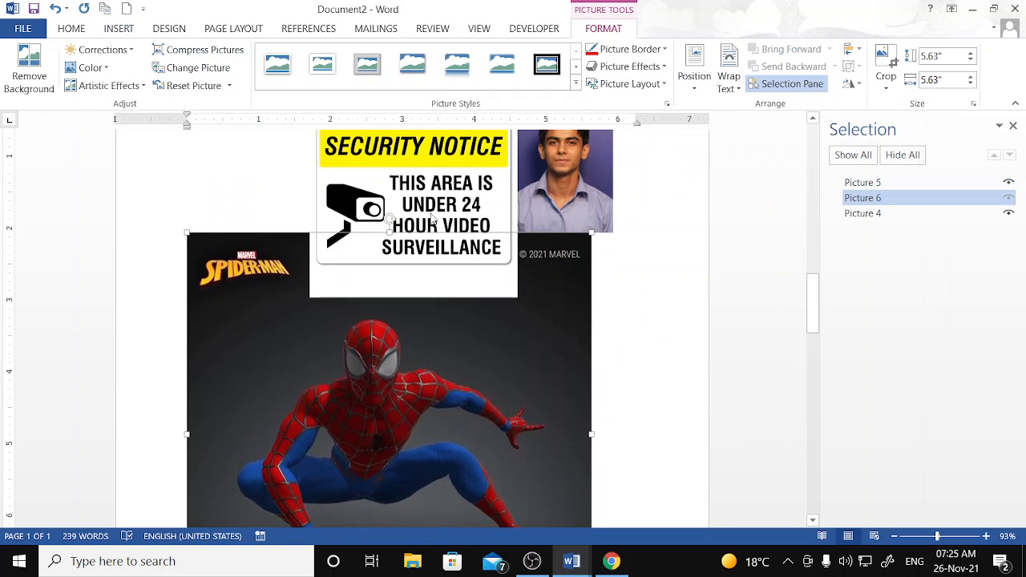
- Select the security notice and check its Reset Picture options without changing anything
{"action": "left_click", "coordinate": [430, 207]}
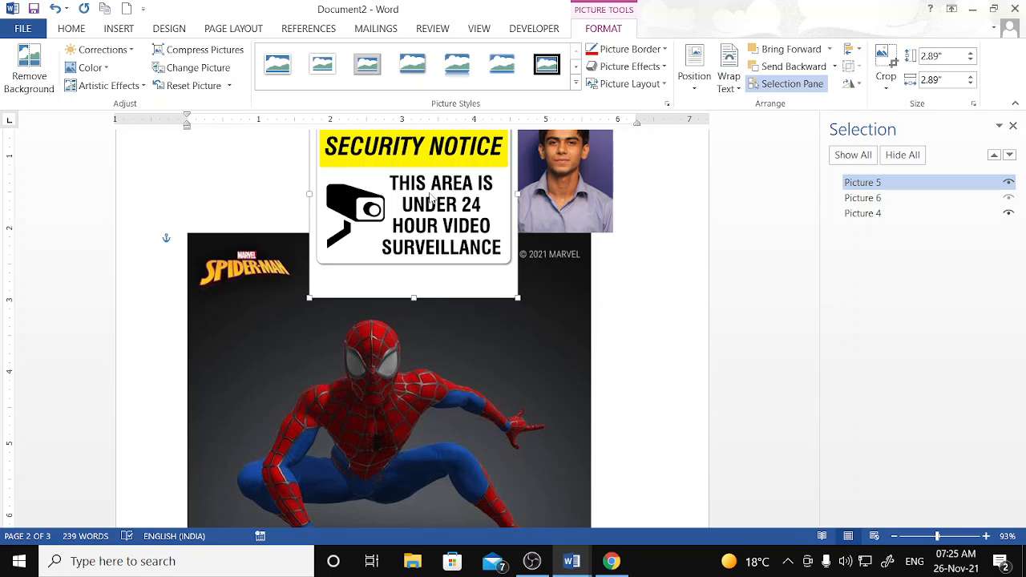
{"action": "left_click", "coordinate": [229, 85]}
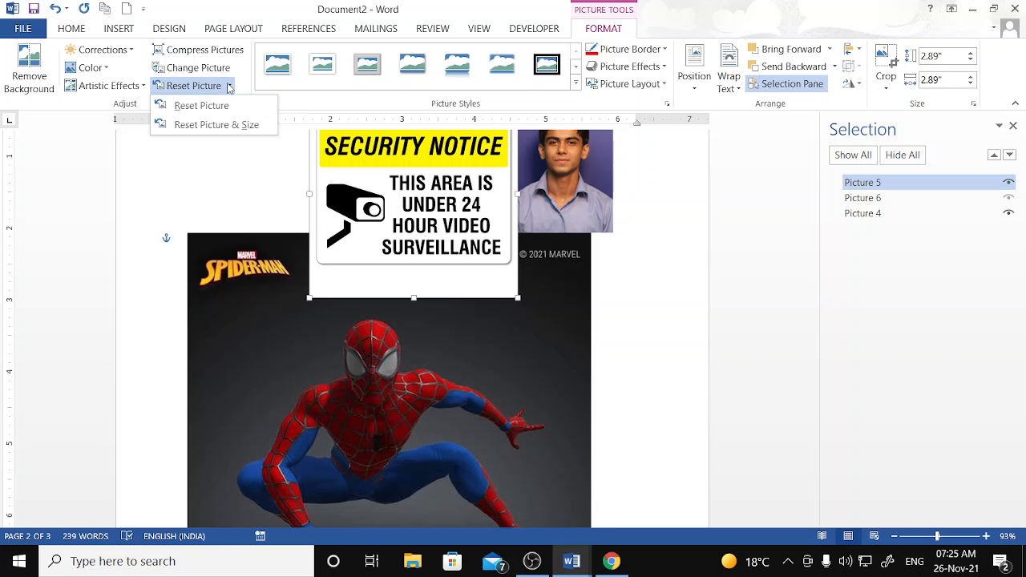
{"action": "left_click", "coordinate": [415, 210]}
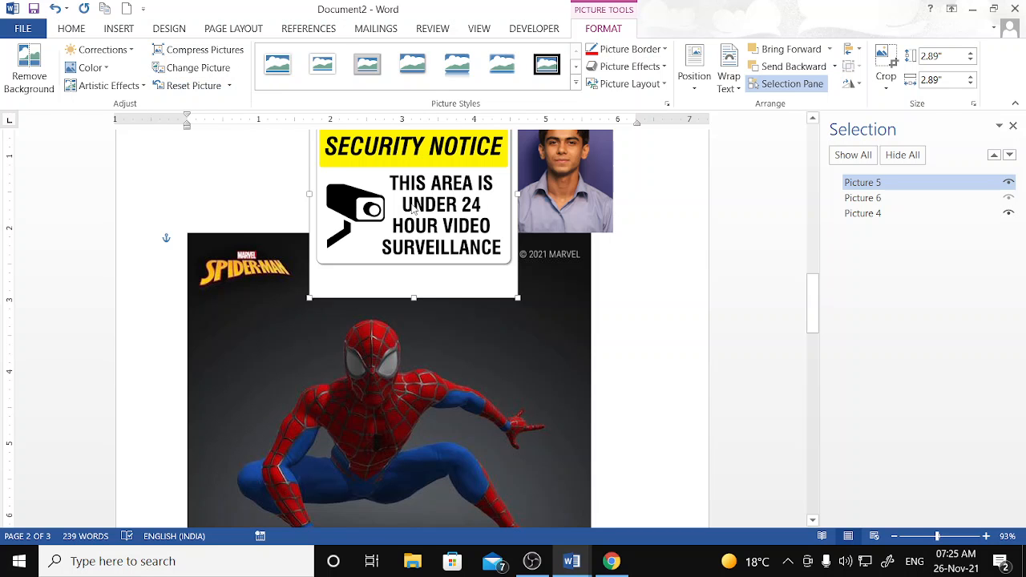
- Delete the security notice and the portrait photo
{"action": "key", "text": "Delete"}
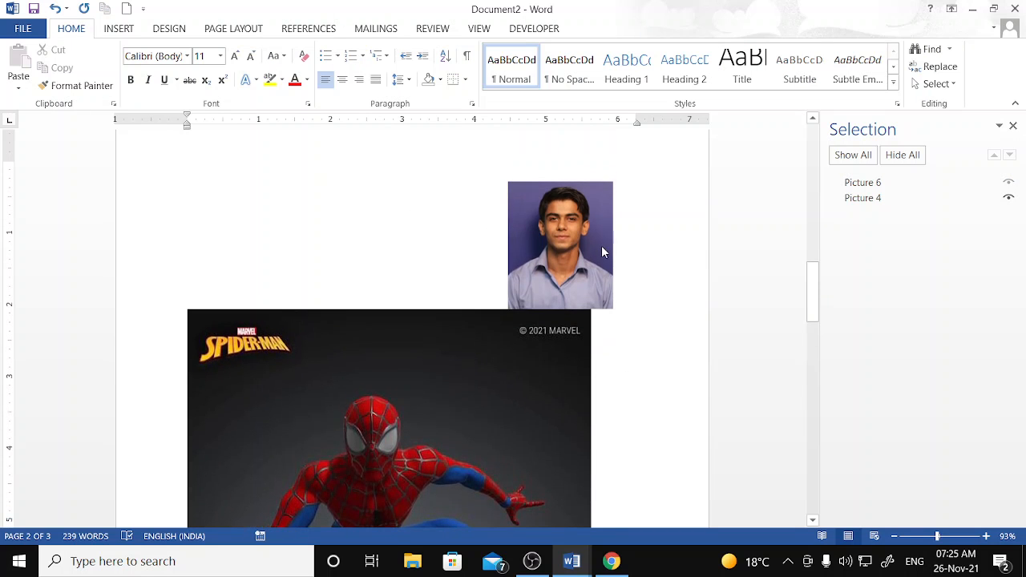
{"action": "left_click", "coordinate": [603, 251]}
{"action": "key", "text": "Delete"}
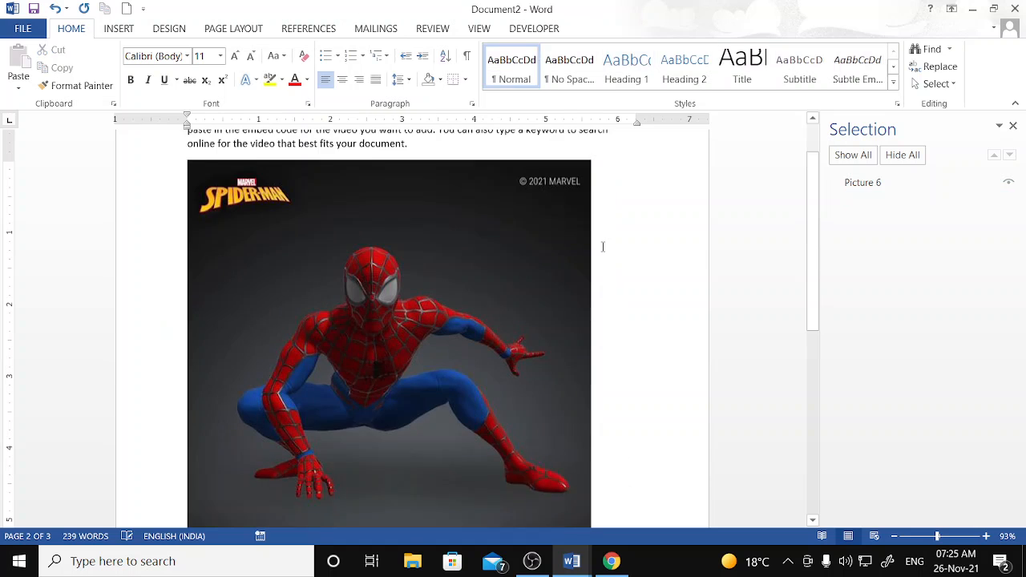
- Shrink the Spider-Man picture to 4.11" and move it into the second paragraph
{"action": "left_click", "coordinate": [127, 31]}
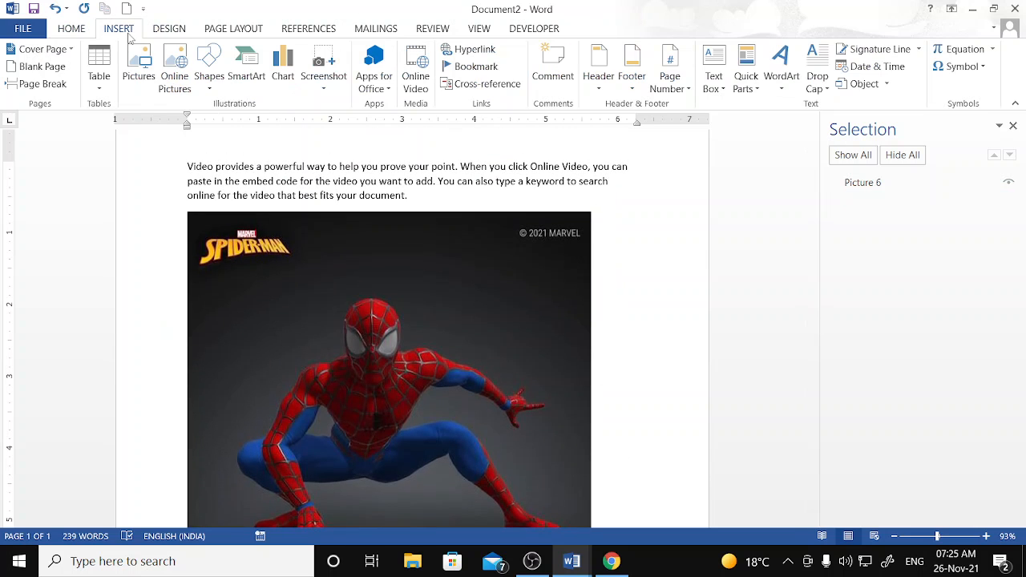
{"action": "left_click", "coordinate": [445, 265]}
{"action": "scroll", "coordinate": [473, 277], "scroll_direction": "down", "scroll_amount": 2}
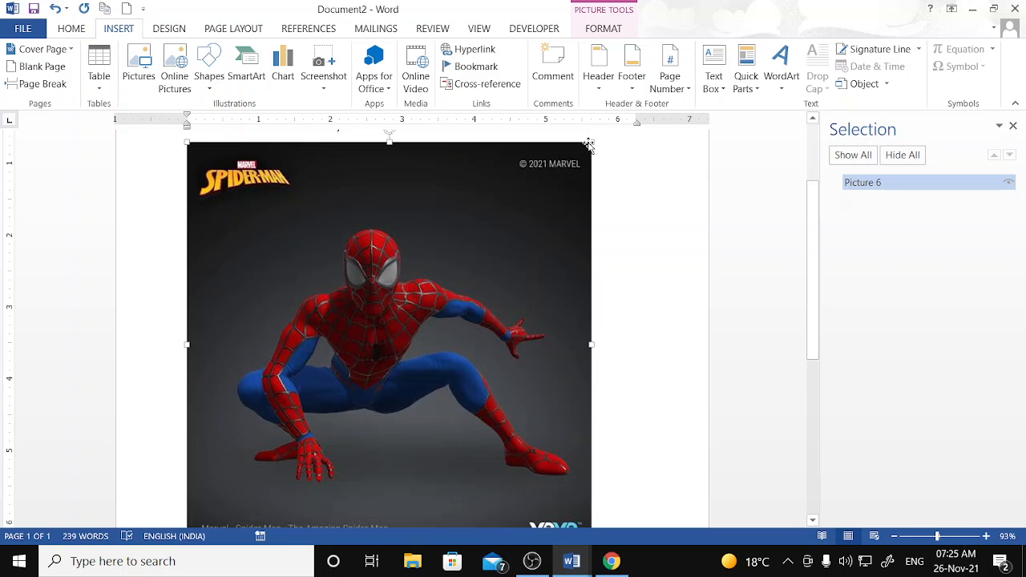
{"action": "left_click_drag", "start_coordinate": [592, 146], "coordinate": [481, 306]}
{"action": "left_click_drag", "start_coordinate": [392, 354], "coordinate": [510, 322]}
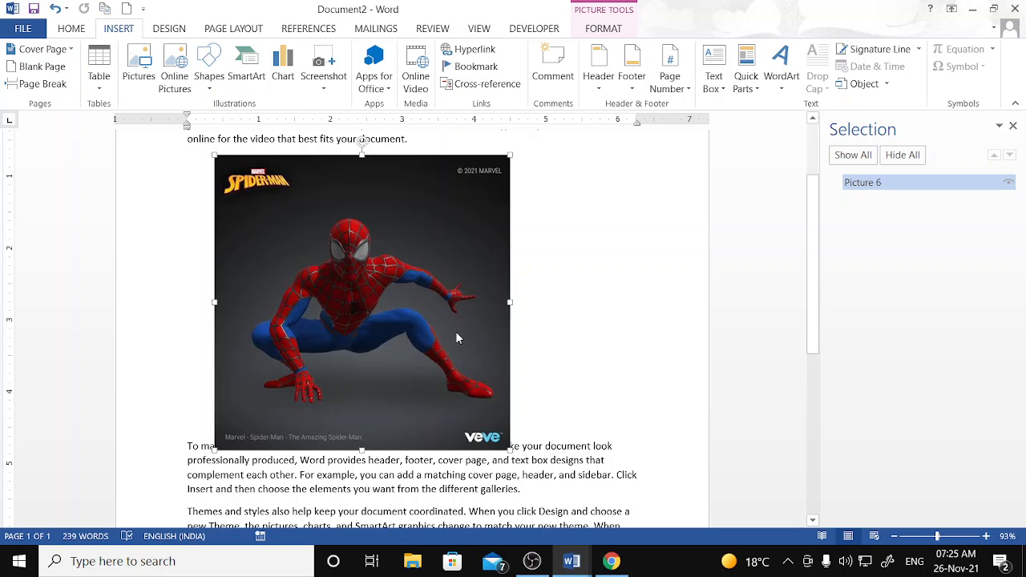
{"action": "left_click", "coordinate": [597, 27]}
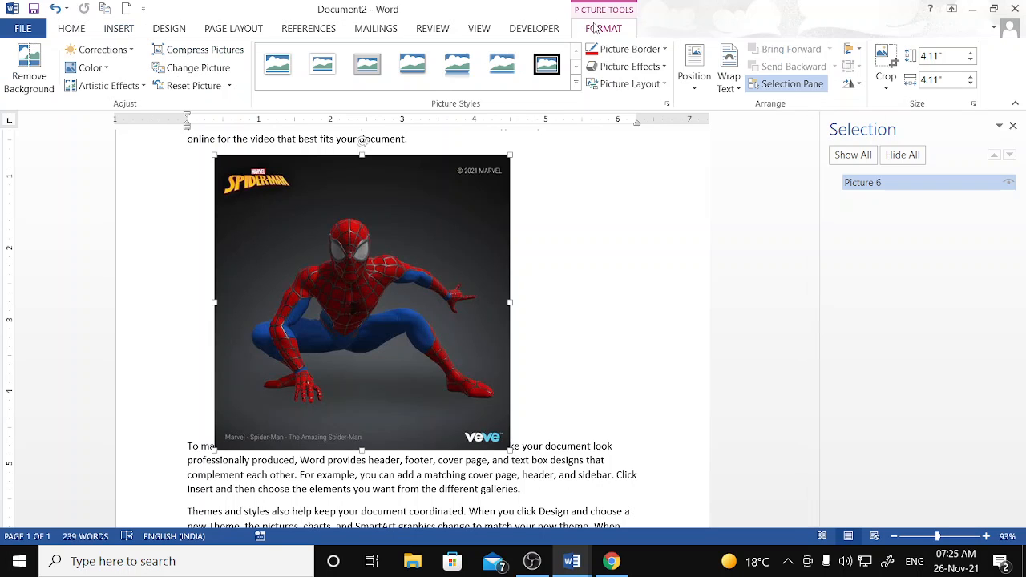
{"action": "left_click", "coordinate": [853, 84]}
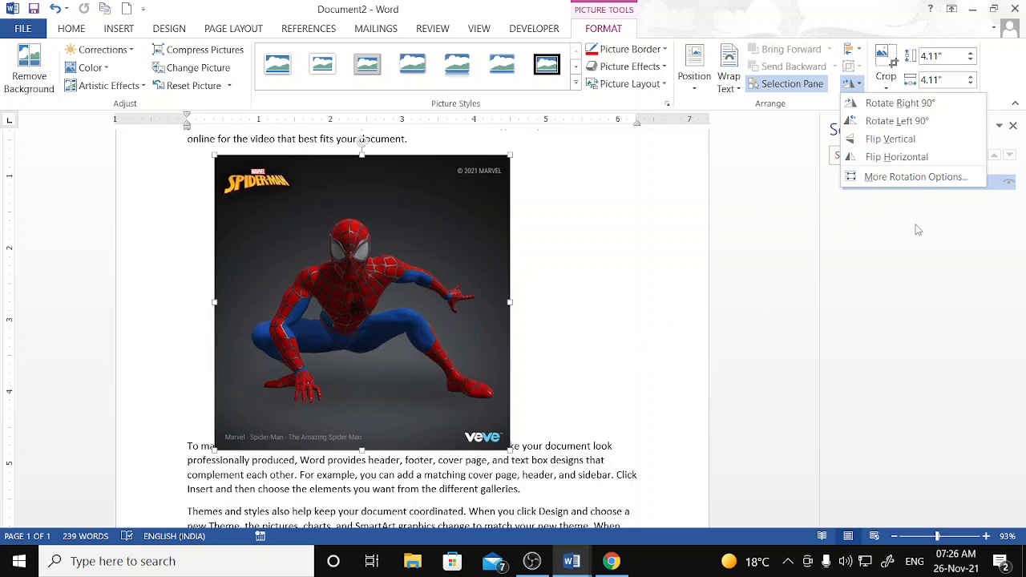
{"action": "left_click", "coordinate": [772, 344]}
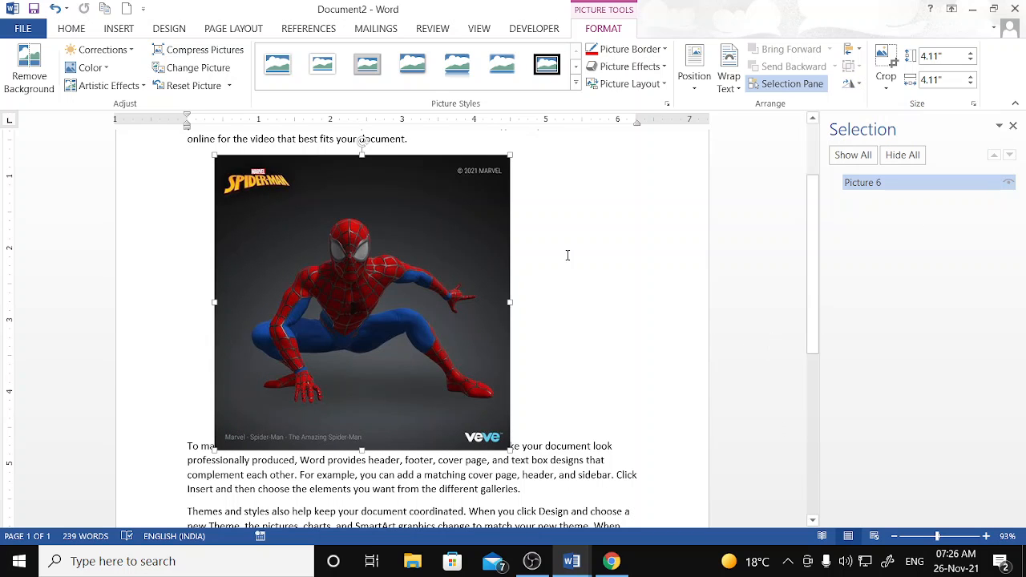
- Delete the Spider-Man picture, undo once, then delete it again
{"action": "key", "text": "Delete"}
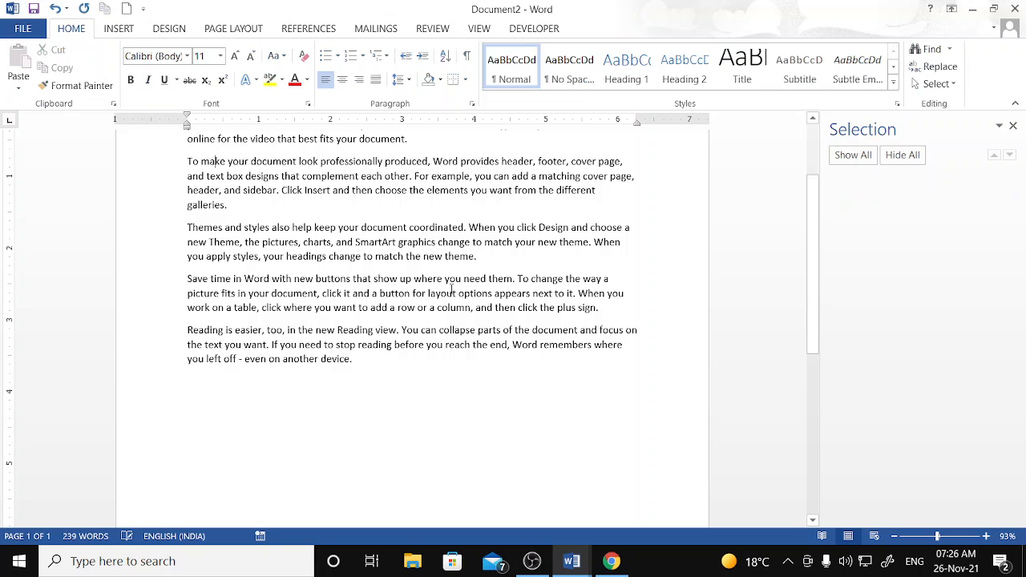
{"action": "scroll", "coordinate": [394, 151], "scroll_direction": "up", "scroll_amount": 3}
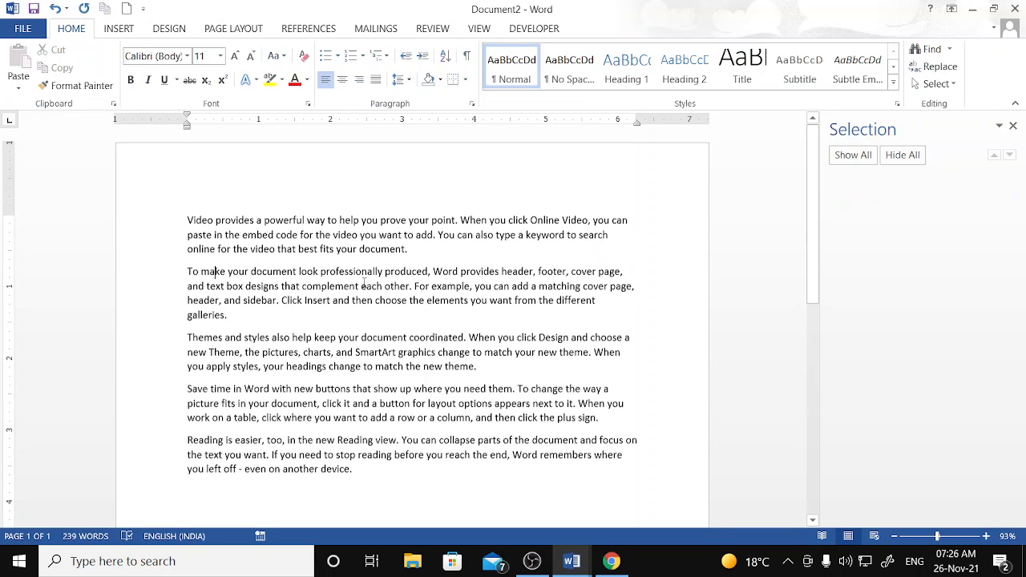
{"action": "scroll", "coordinate": [386, 303], "scroll_direction": "down", "scroll_amount": 10}
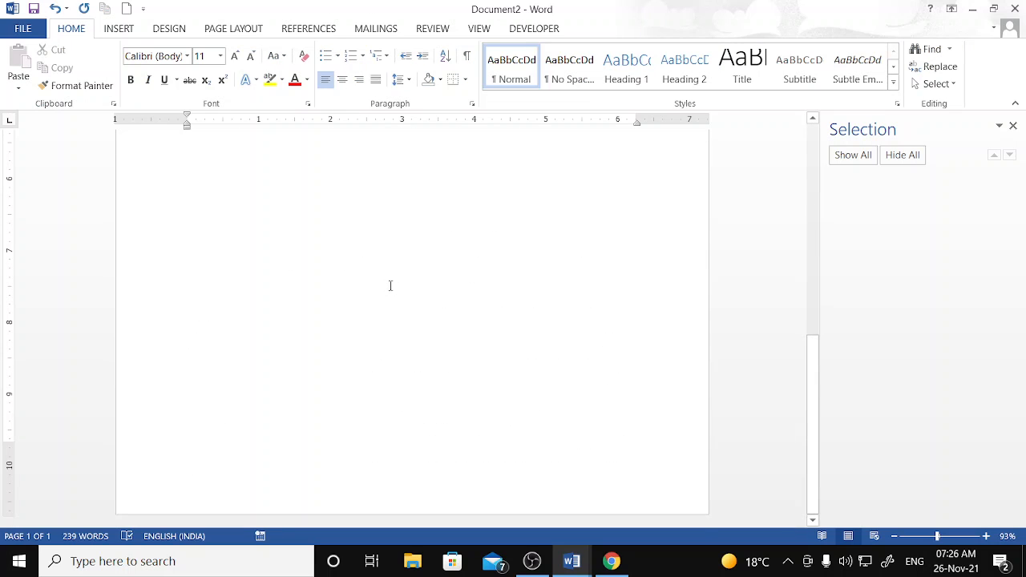
{"action": "key", "text": "ctrl+z"}
{"action": "scroll", "coordinate": [389, 286], "scroll_direction": "down", "scroll_amount": 3}
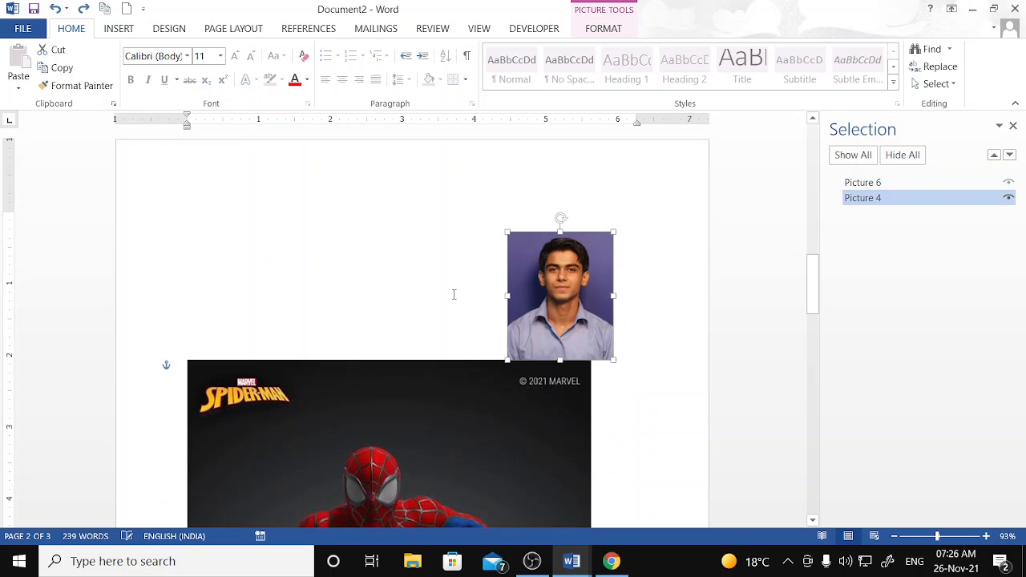
{"action": "left_click", "coordinate": [497, 437]}
{"action": "key", "text": "Delete"}
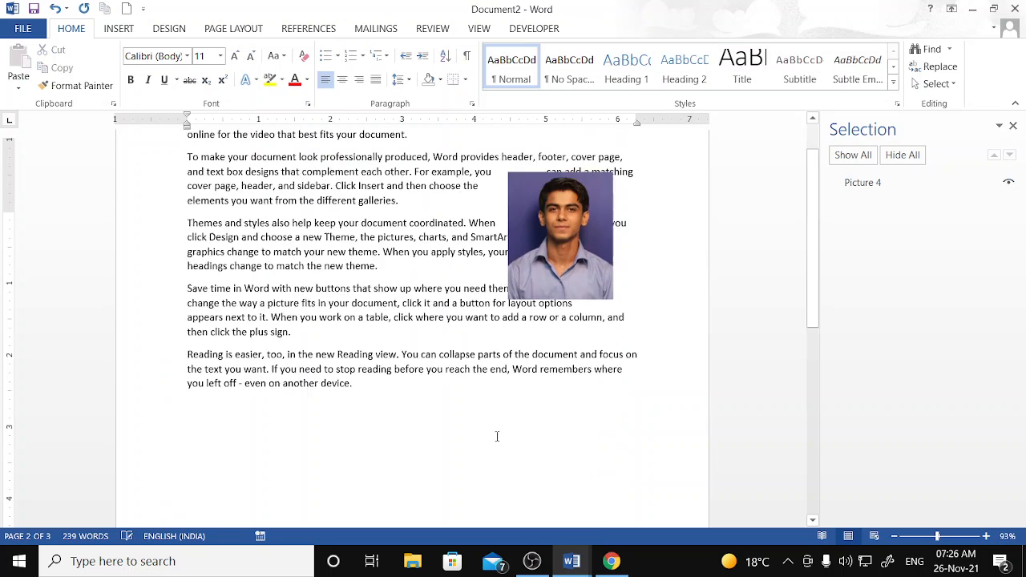
- Move the portrait photo left into the second paragraph
{"action": "left_click", "coordinate": [545, 349]}
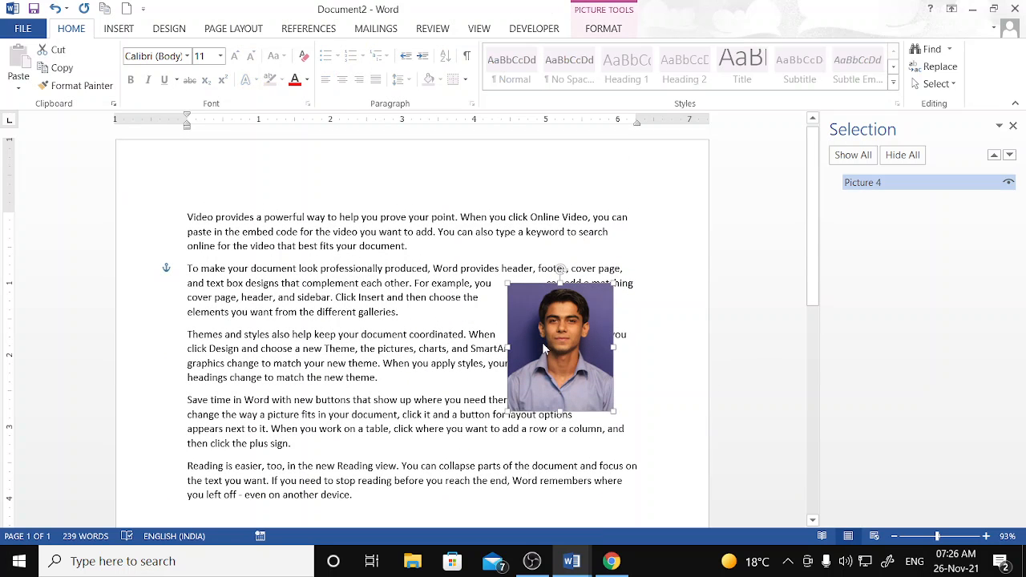
{"action": "left_click", "coordinate": [603, 29]}
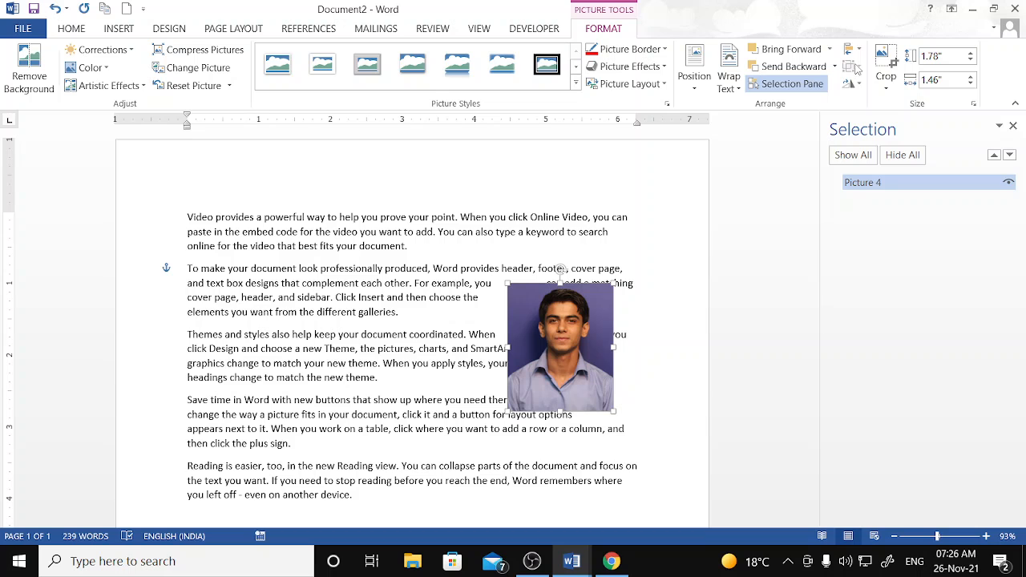
{"action": "left_click_drag", "start_coordinate": [563, 345], "coordinate": [348, 312]}
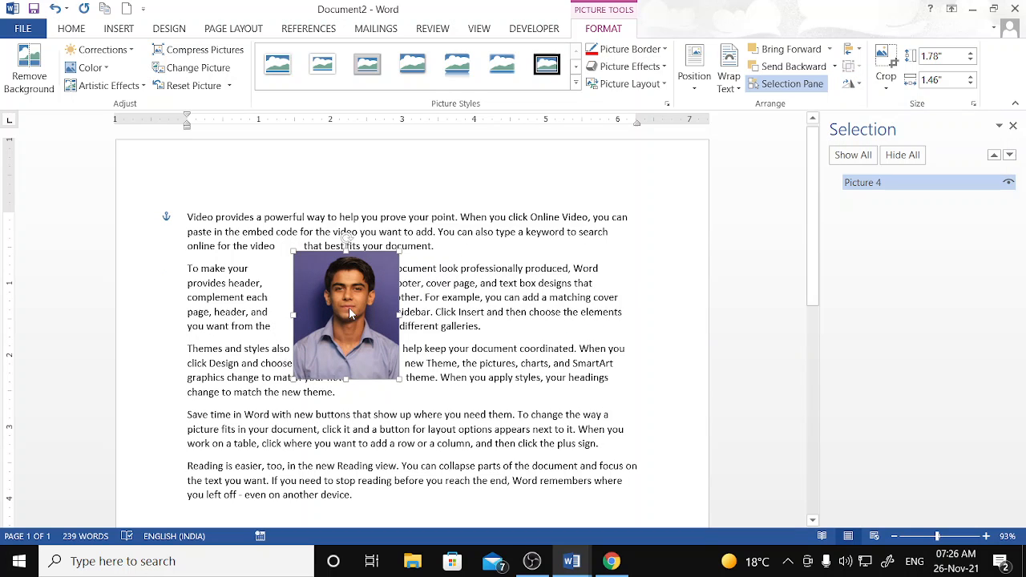
- Insert the Security Notice picture again and shrink it to about 2.7"
{"action": "left_click", "coordinate": [122, 30]}
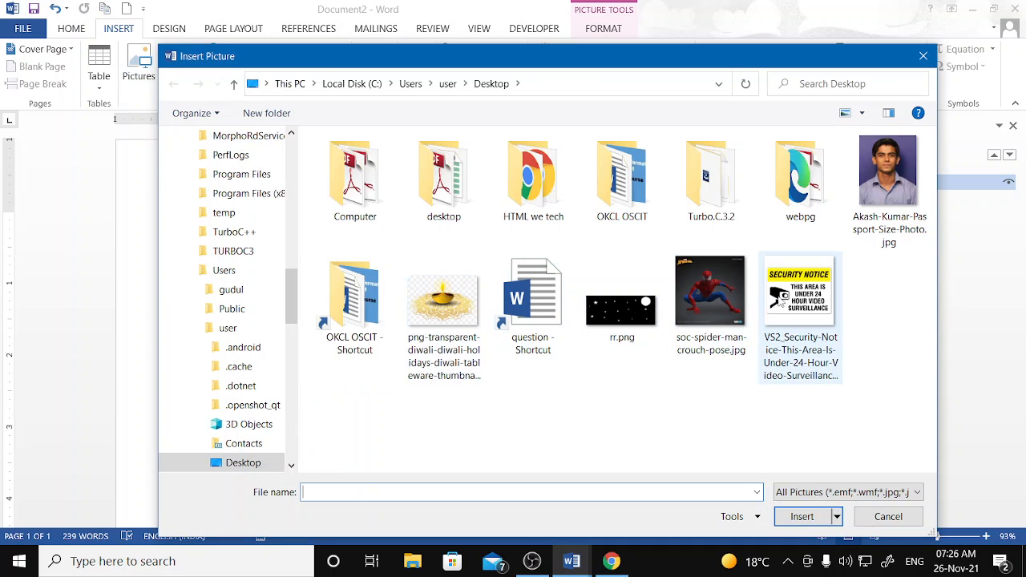
{"action": "left_click", "coordinate": [781, 302]}
{"action": "left_click", "coordinate": [803, 518]}
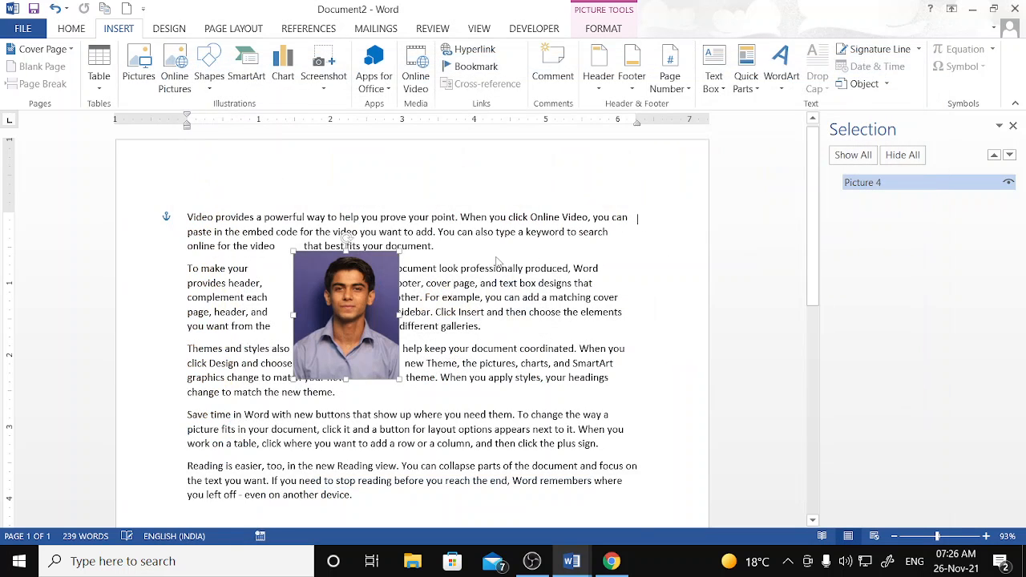
{"action": "left_click_drag", "start_coordinate": [187, 208], "coordinate": [443, 453]}
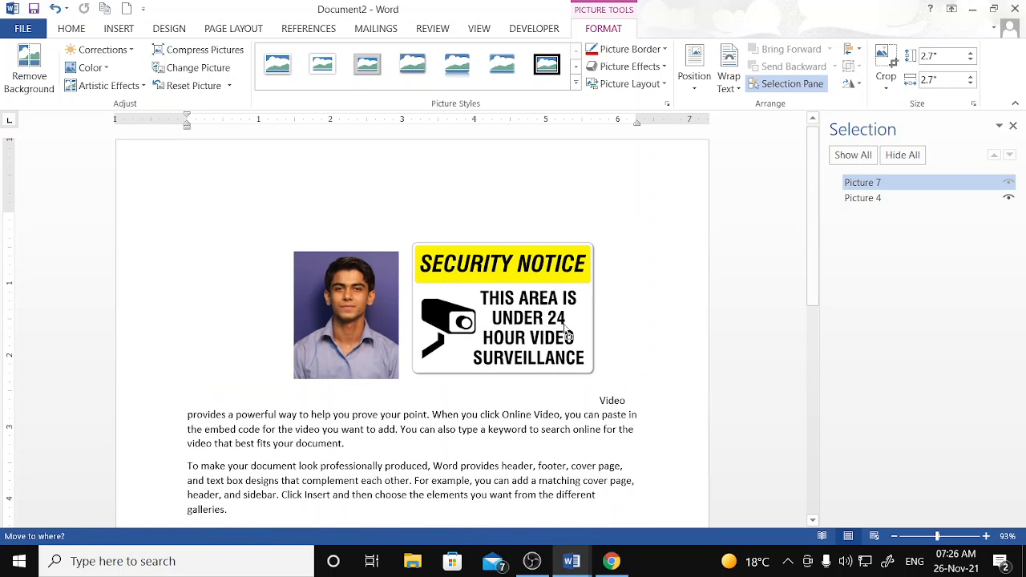
- Select the photo, then click in the body text to deselect the pictures
{"action": "left_click", "coordinate": [371, 321]}
{"action": "left_click", "coordinate": [500, 338]}
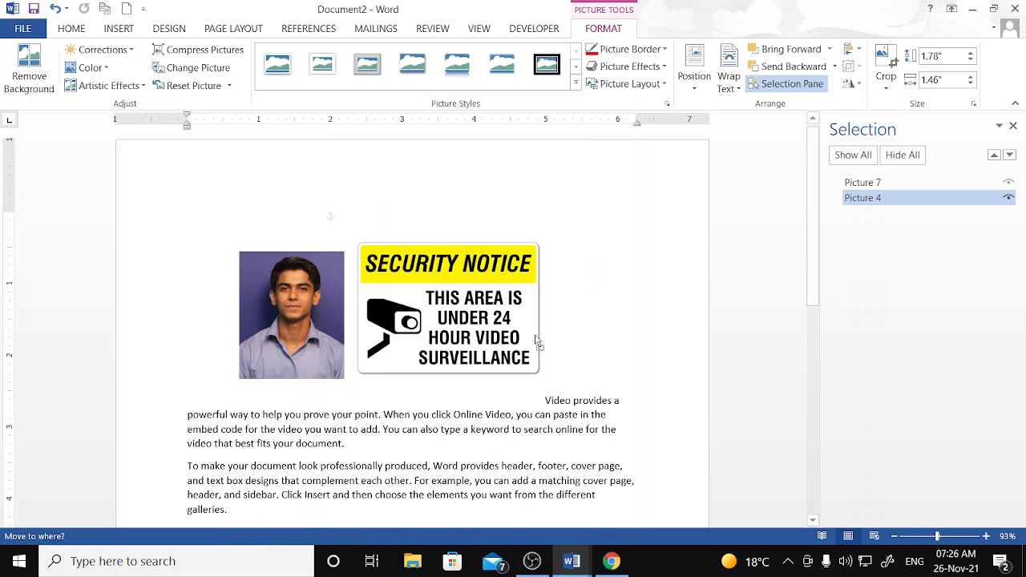
{"action": "left_click", "coordinate": [610, 318]}
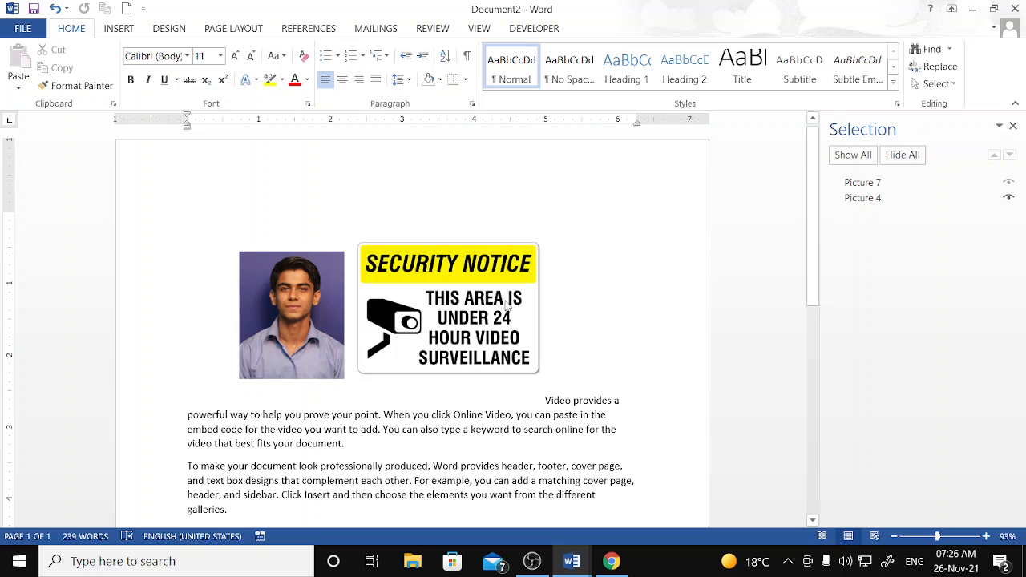
- Select each picture in turn, then delete the Security Notice sign, keeping the portrait photo
{"action": "left_click", "coordinate": [311, 304]}
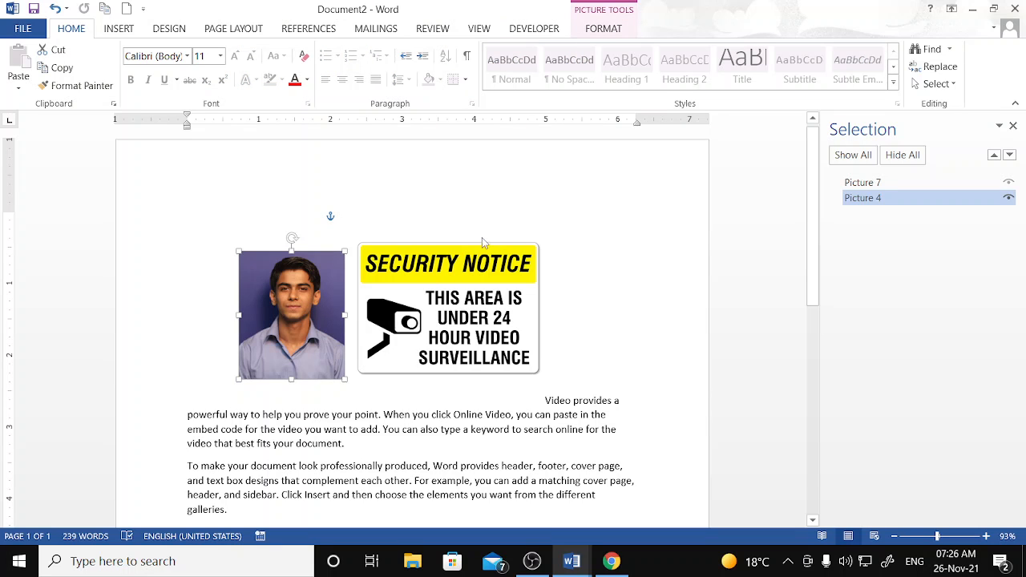
{"action": "left_click", "coordinate": [645, 327]}
{"action": "left_click", "coordinate": [472, 303]}
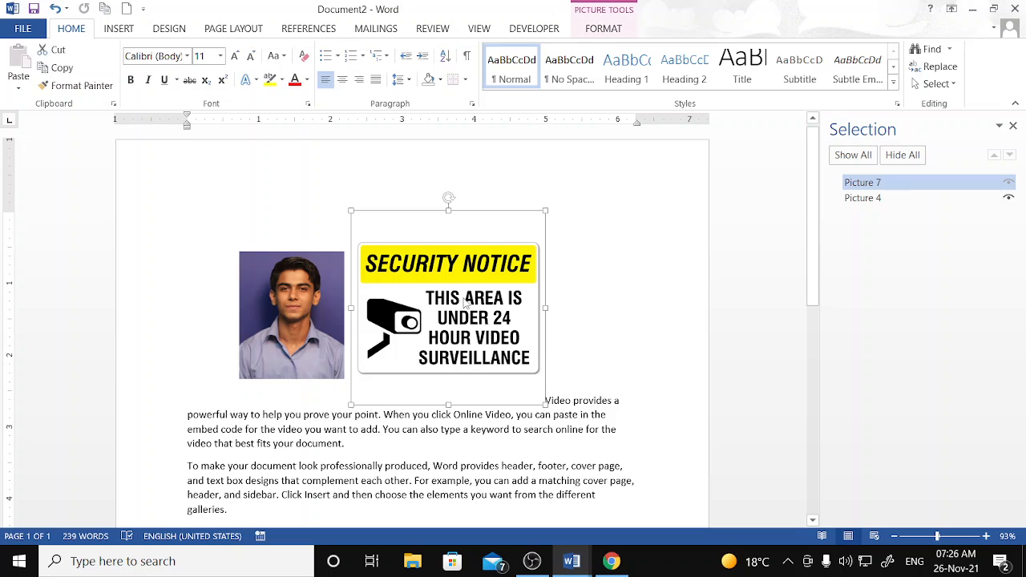
{"action": "left_click", "coordinate": [659, 318]}
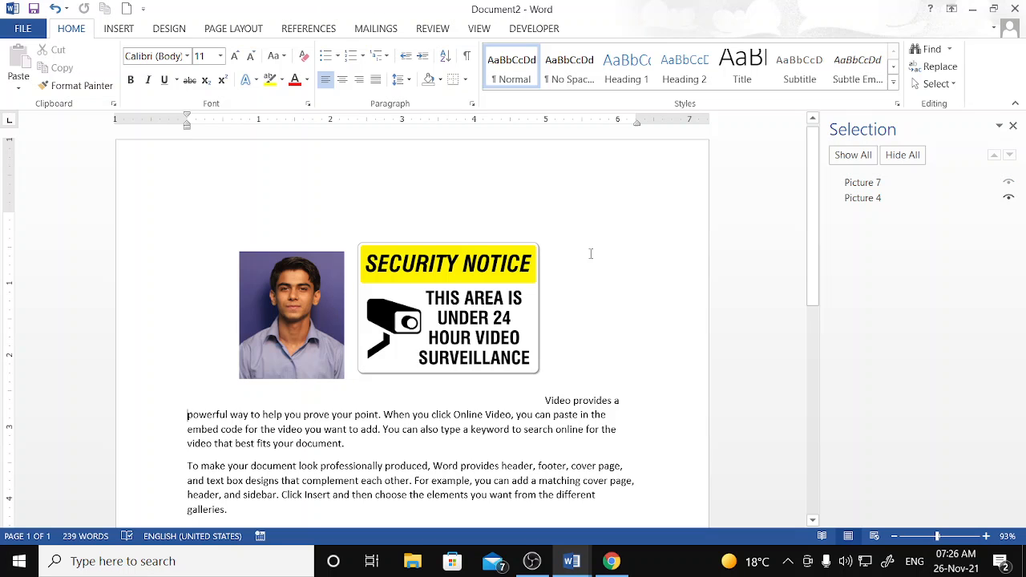
{"action": "left_click", "coordinate": [291, 274]}
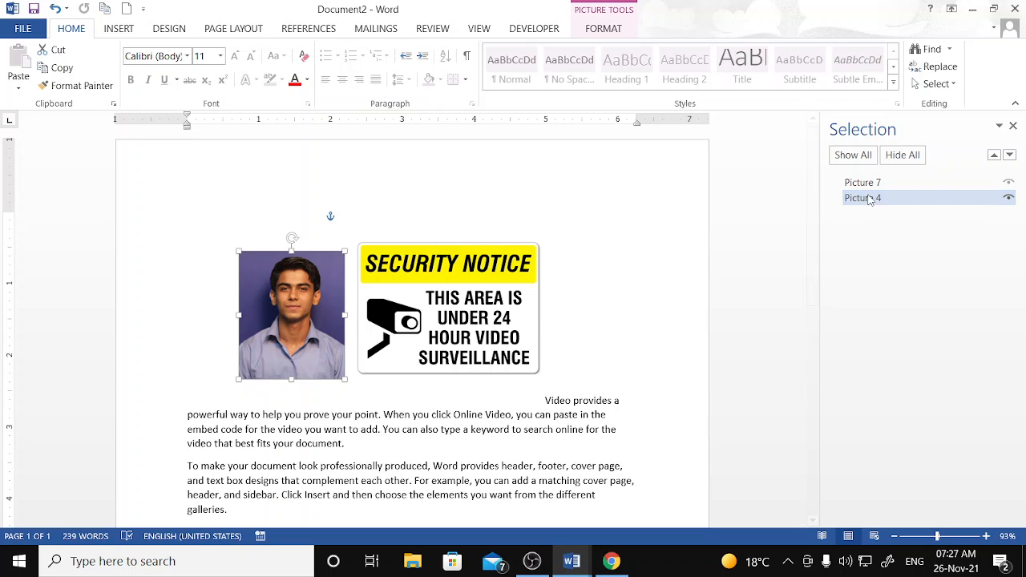
{"action": "left_click", "coordinate": [899, 186]}
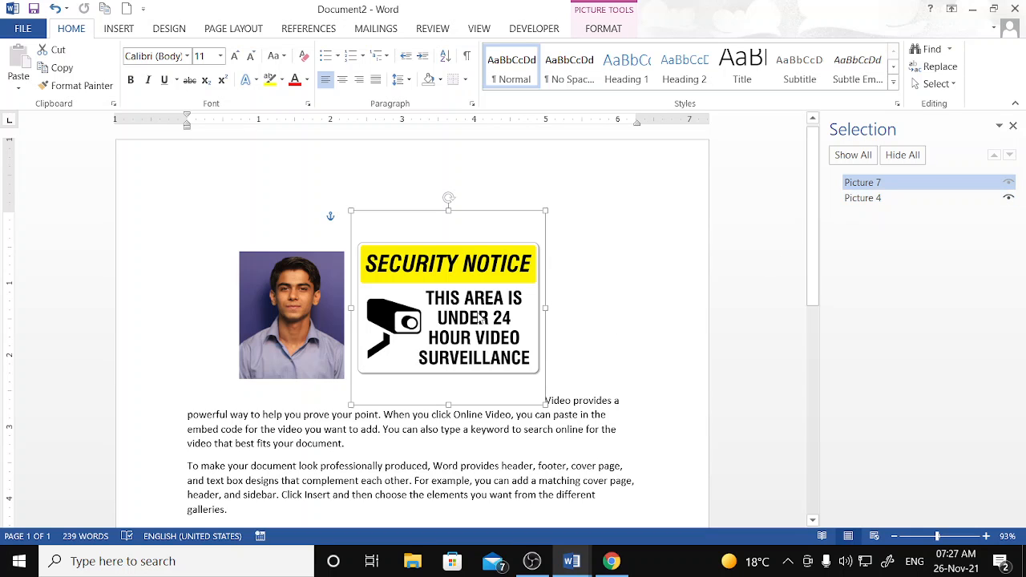
{"action": "key", "text": "Delete"}
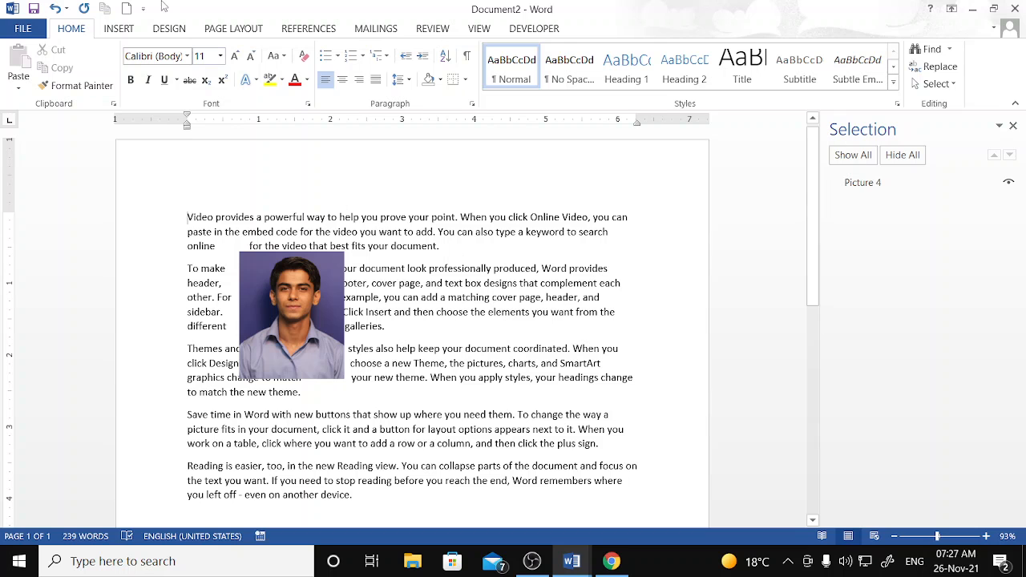
{"action": "left_click", "coordinate": [120, 29]}
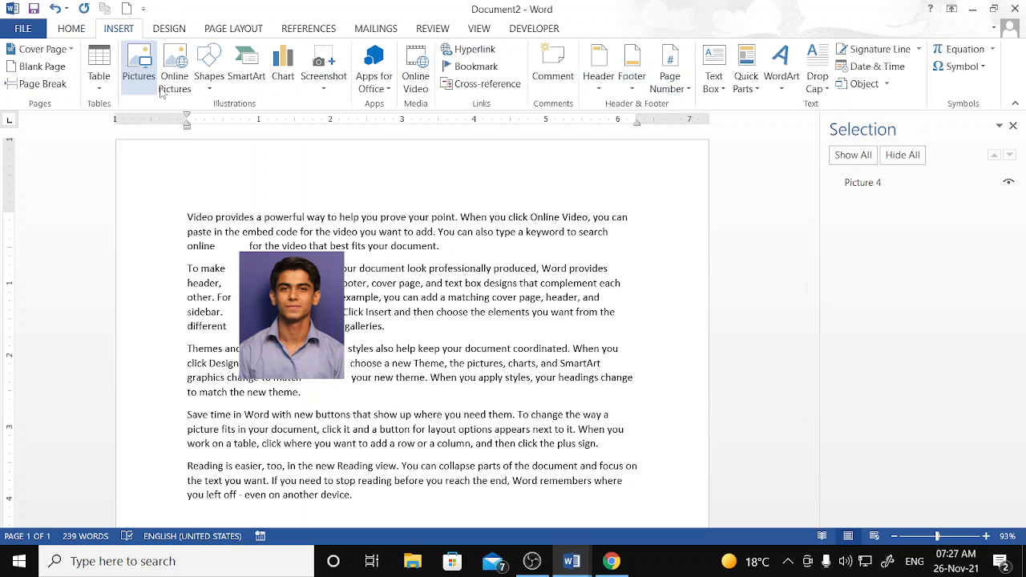
- Insert the diwali lamp PNG from the computer and set its text wrapping
{"action": "left_click", "coordinate": [151, 82]}
{"action": "left_click", "coordinate": [465, 341]}
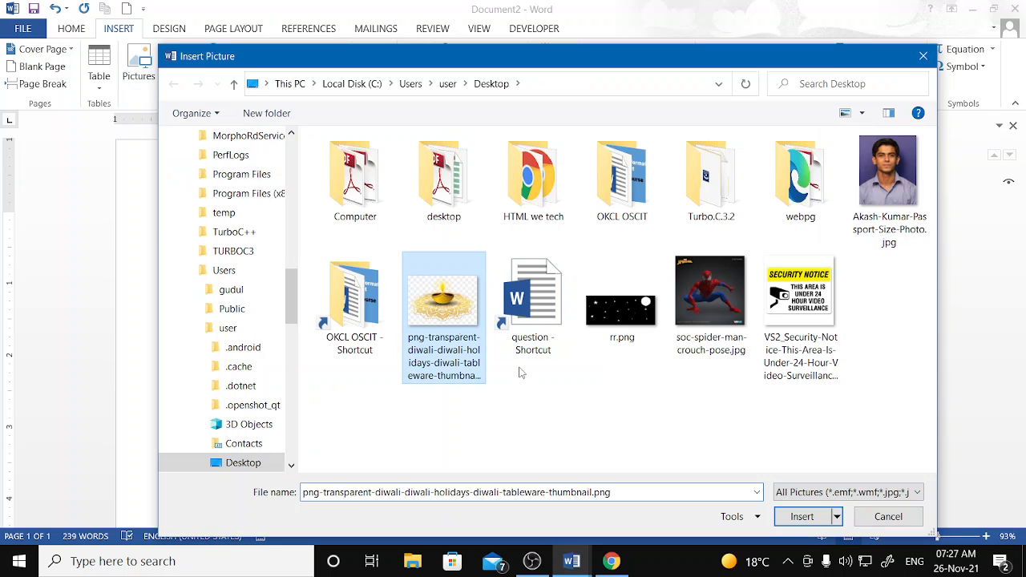
{"action": "left_click", "coordinate": [802, 516]}
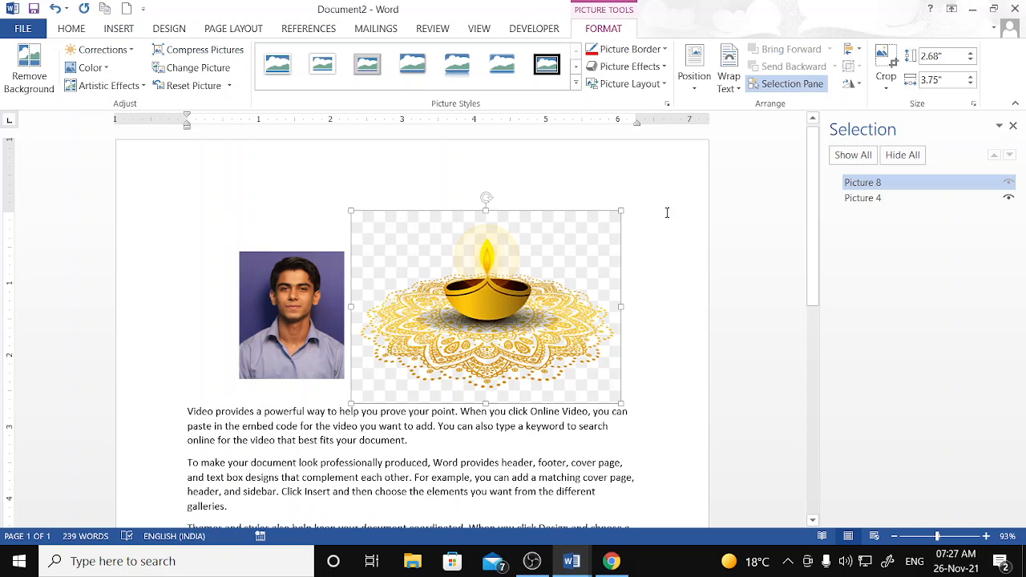
{"action": "left_click", "coordinate": [728, 80]}
{"action": "left_click", "coordinate": [745, 133]}
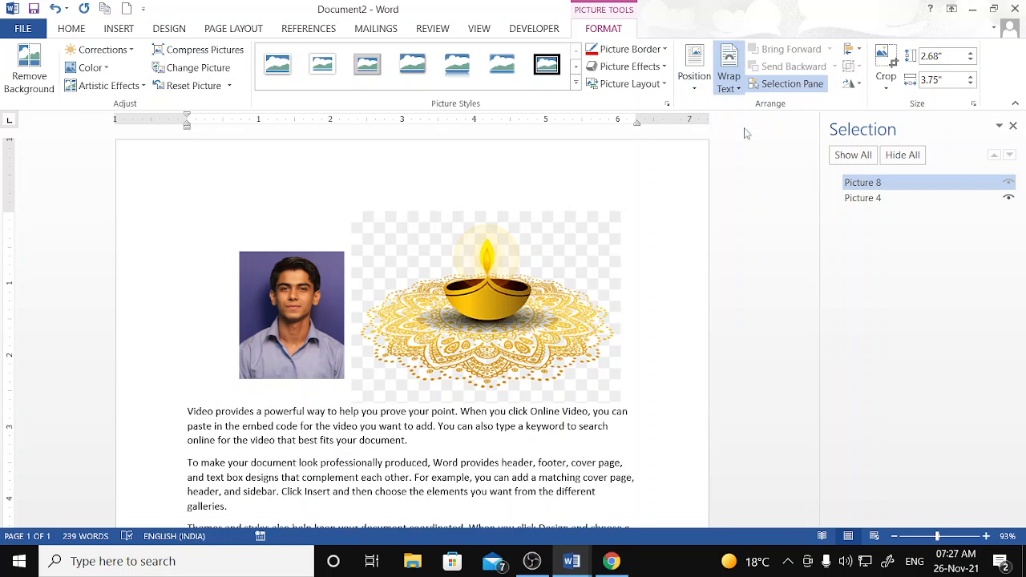
- Select the photo together with the lamp and wrap text Top and Bottom around both
{"action": "left_click", "coordinate": [332, 315], "text": "ctrl"}
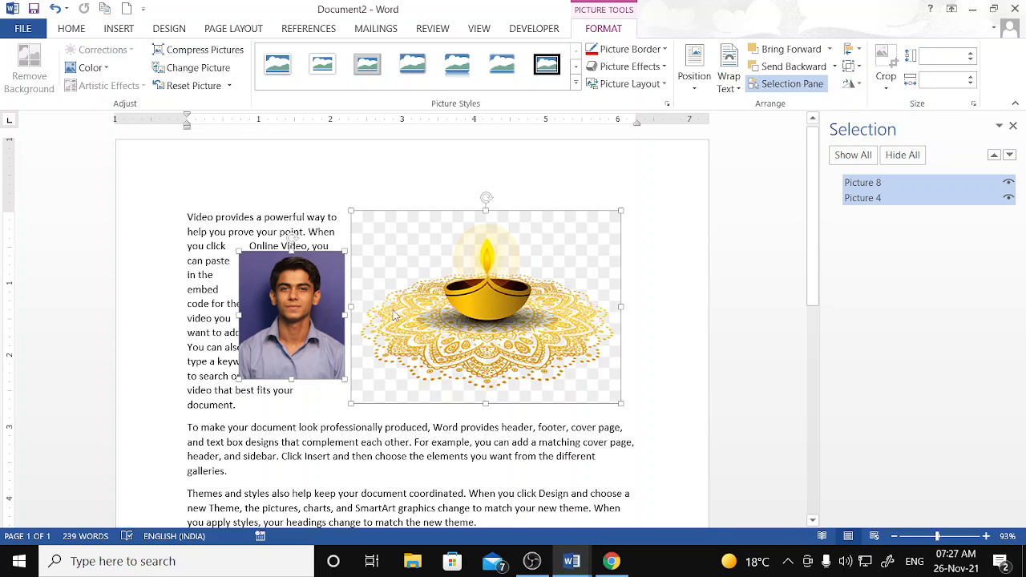
{"action": "left_click", "coordinate": [729, 80]}
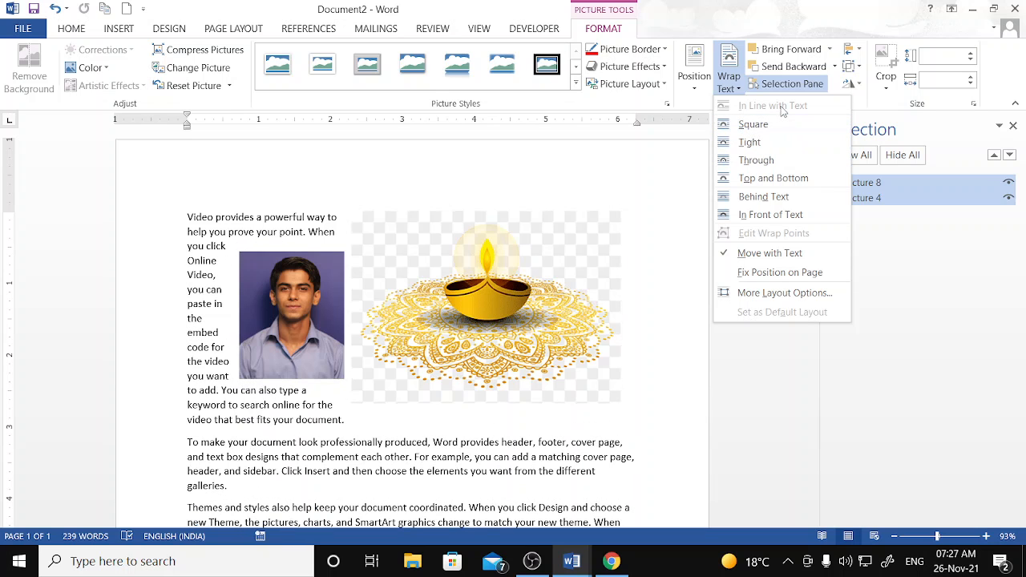
{"action": "left_click", "coordinate": [782, 178]}
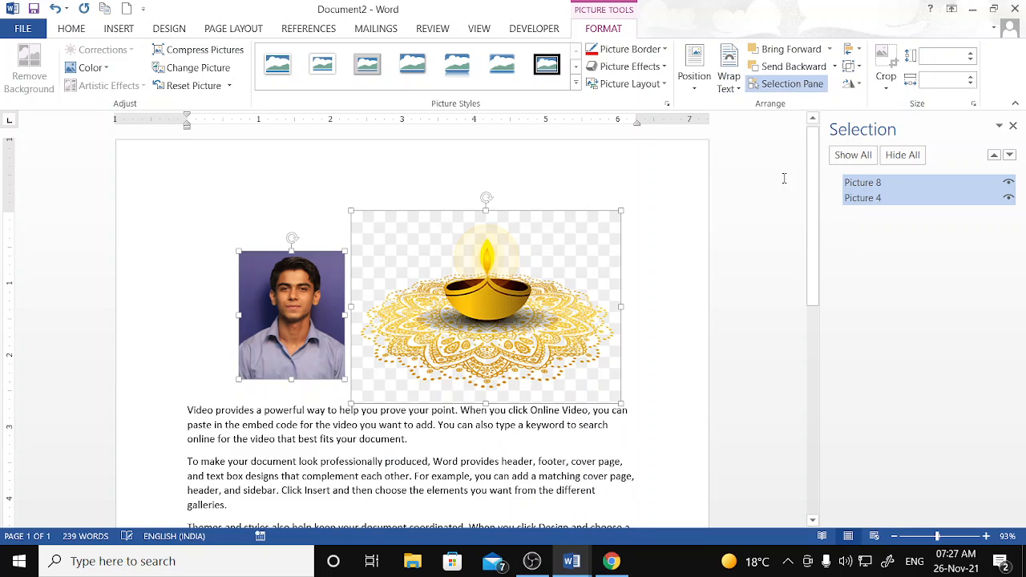
{"action": "left_click", "coordinate": [288, 324], "text": "ctrl"}
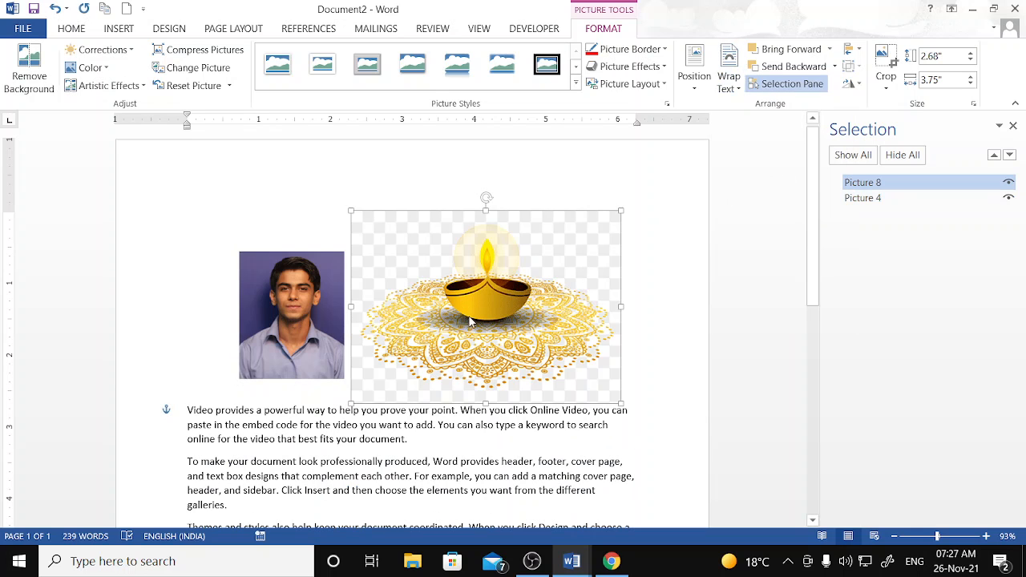
{"action": "left_click", "coordinate": [319, 325]}
{"action": "left_click", "coordinate": [432, 305]}
{"action": "left_click", "coordinate": [334, 311], "text": "ctrl"}
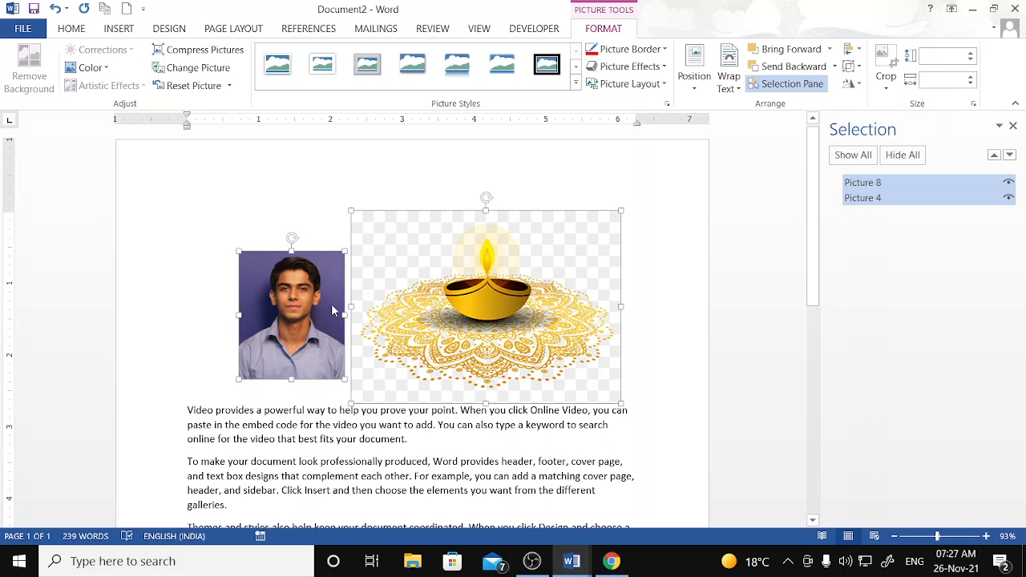
- Group the photo and lamp into one object and move it below the second paragraph
{"action": "left_click", "coordinate": [859, 70]}
{"action": "left_click", "coordinate": [872, 85]}
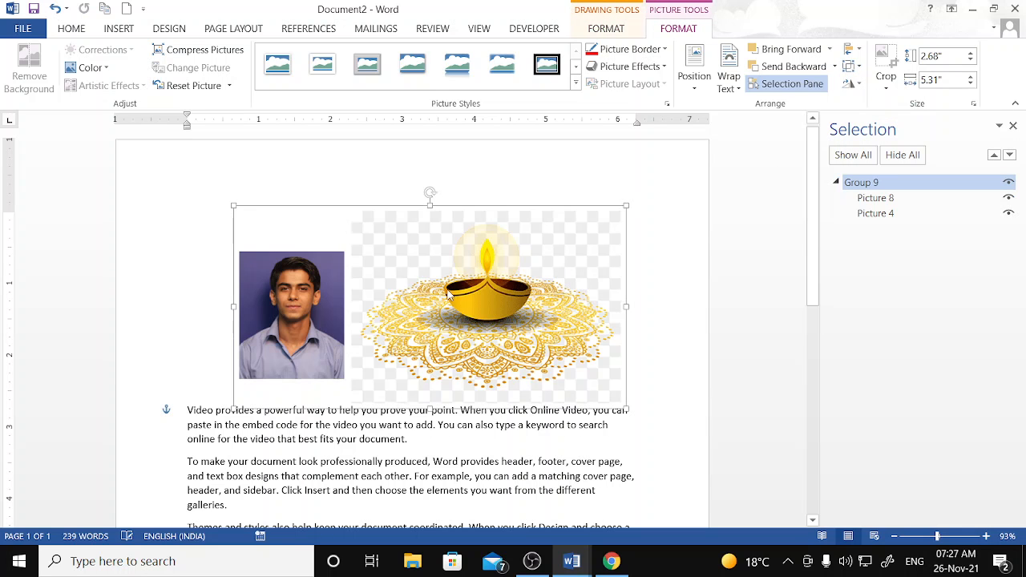
{"action": "left_click_drag", "start_coordinate": [449, 295], "coordinate": [465, 433]}
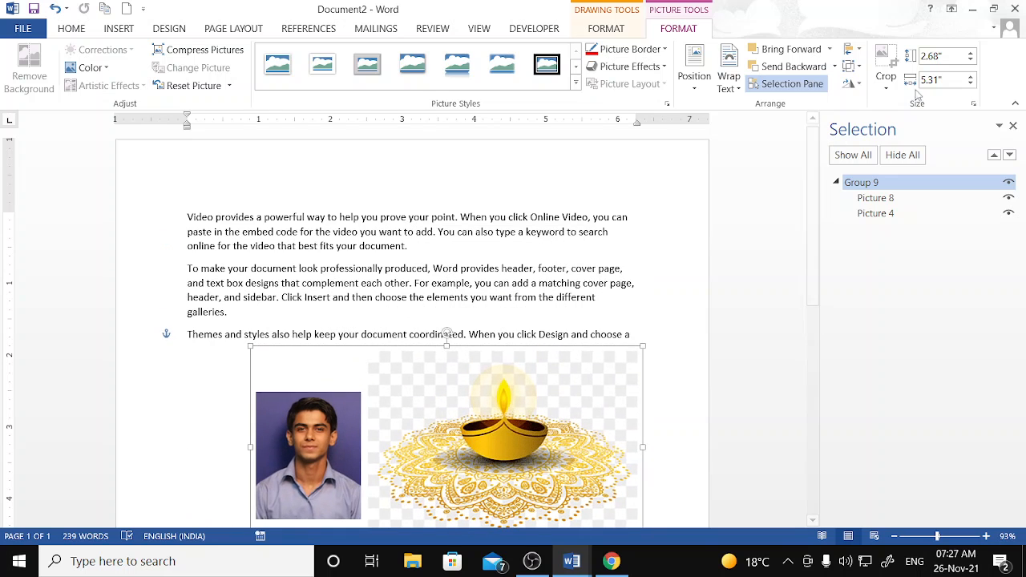
{"action": "left_click", "coordinate": [858, 50]}
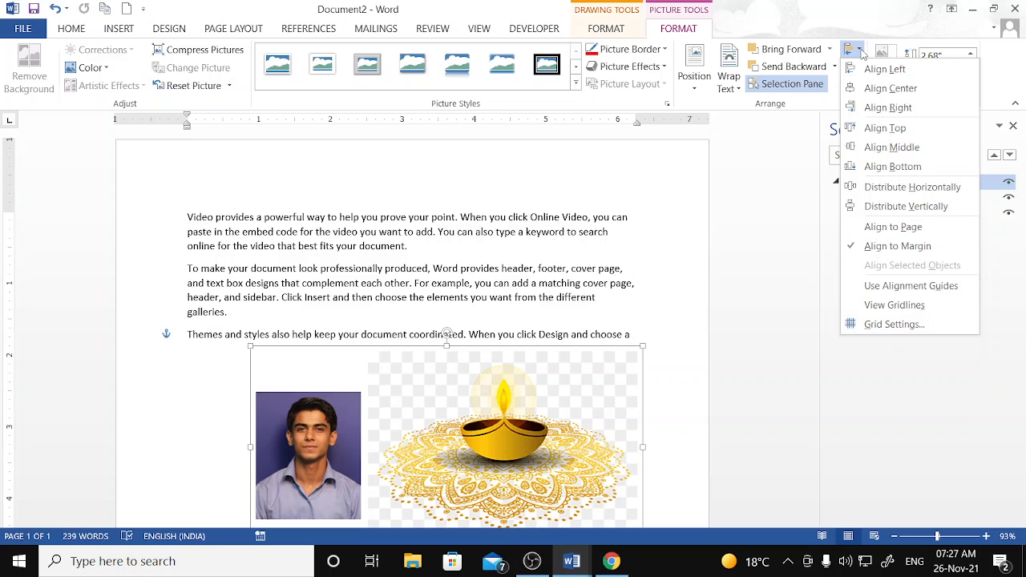
- Try aligning the picture group to the top and then bottom margin, then undo
{"action": "left_click", "coordinate": [896, 129]}
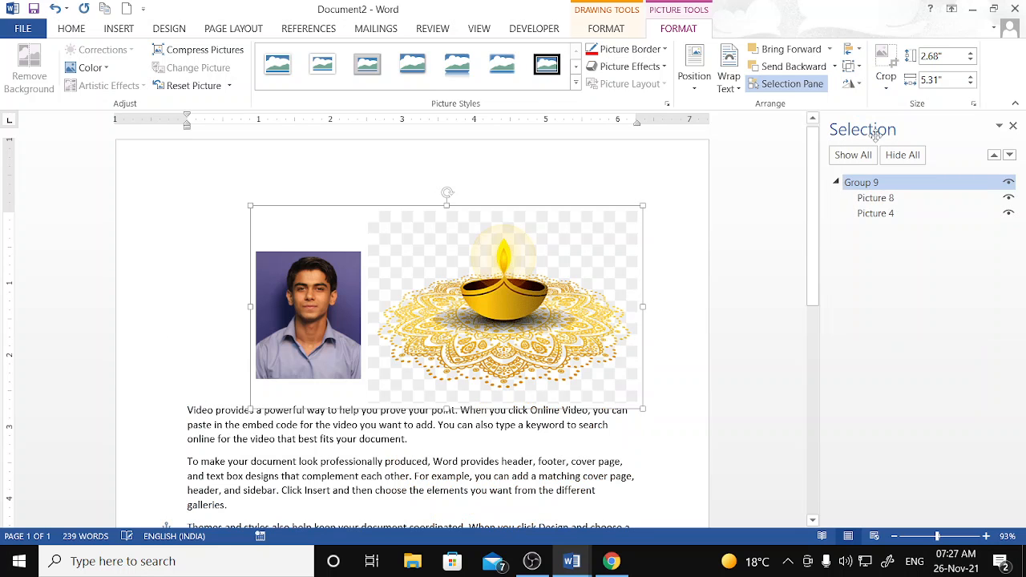
{"action": "left_click", "coordinate": [851, 49]}
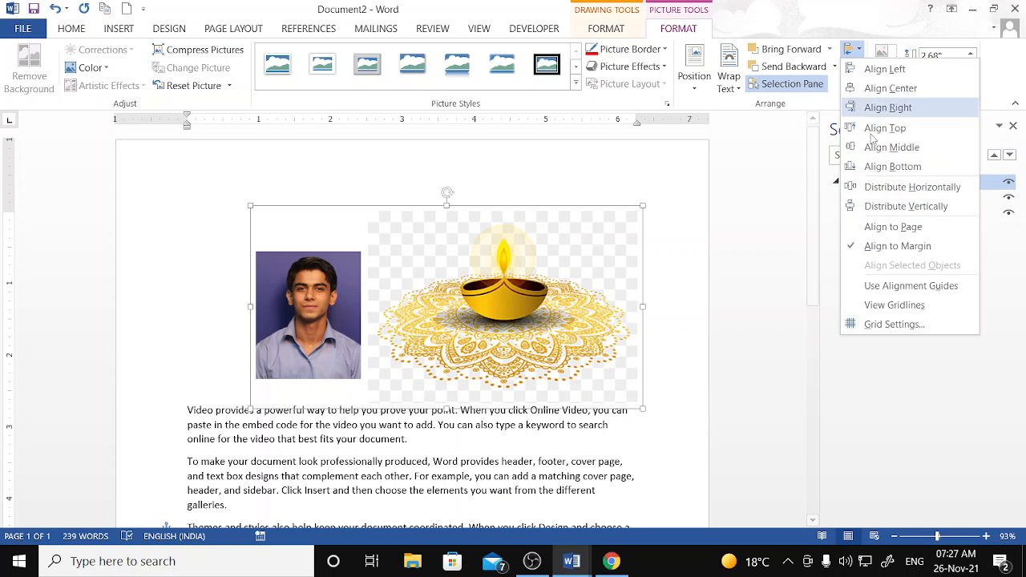
{"action": "left_click", "coordinate": [917, 167]}
{"action": "scroll", "coordinate": [687, 216], "scroll_direction": "down", "scroll_amount": 10}
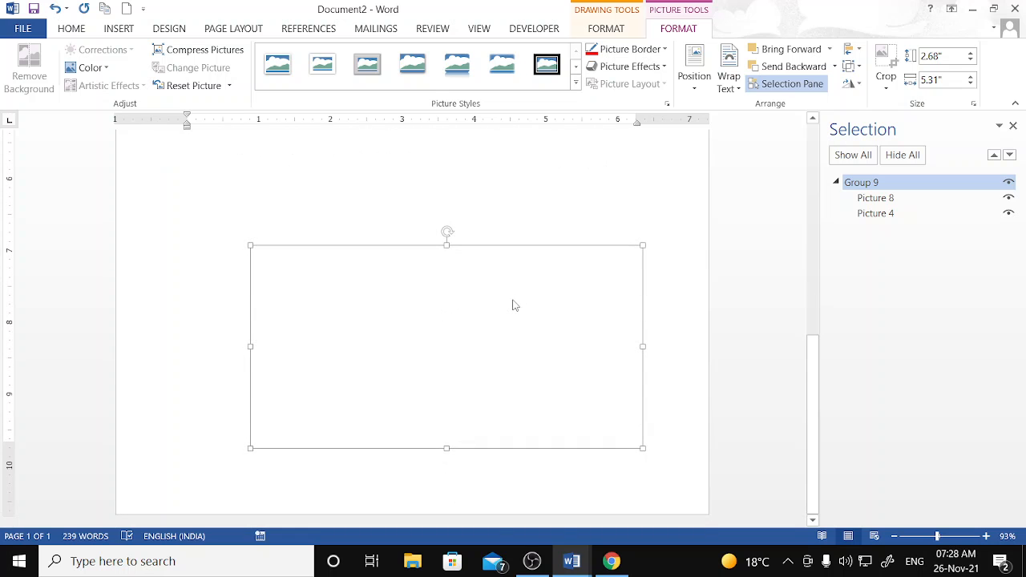
{"action": "key", "text": "ctrl+z"}
- Align Group 9 to the bottom margin, leaving the five paragraphs uninterrupted above
{"action": "left_click", "coordinate": [853, 49]}
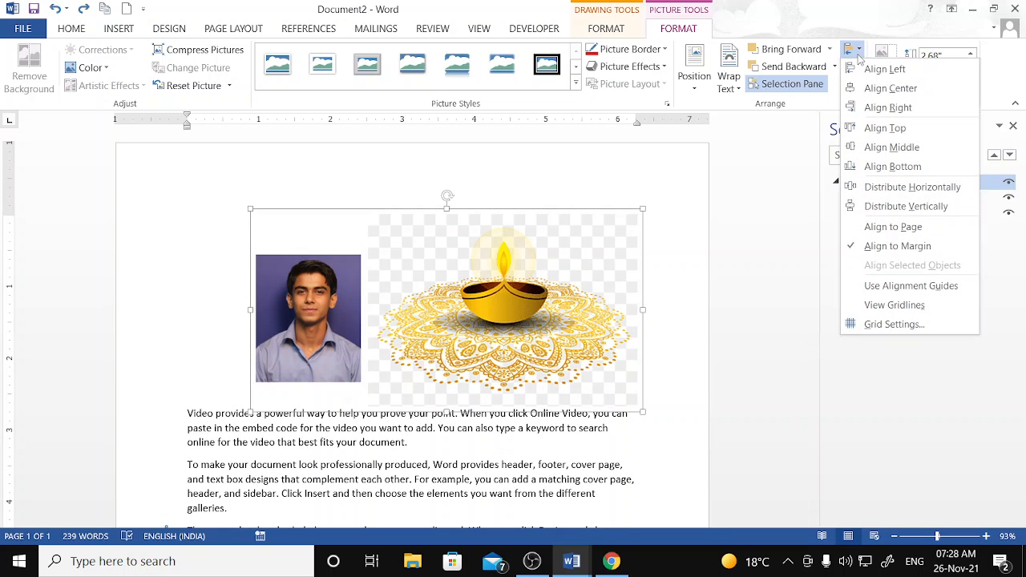
{"action": "left_click", "coordinate": [877, 131]}
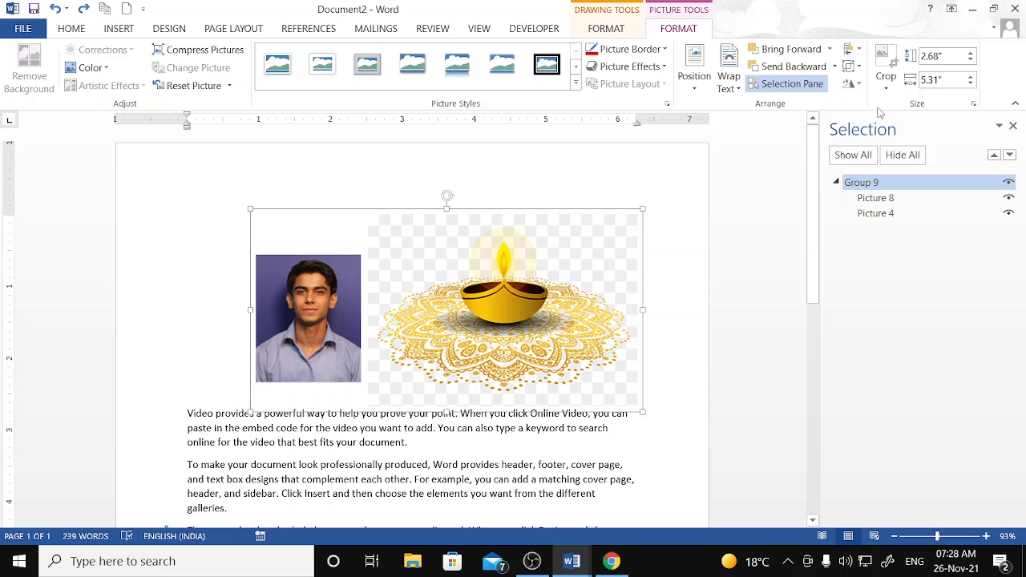
{"action": "left_click", "coordinate": [859, 50]}
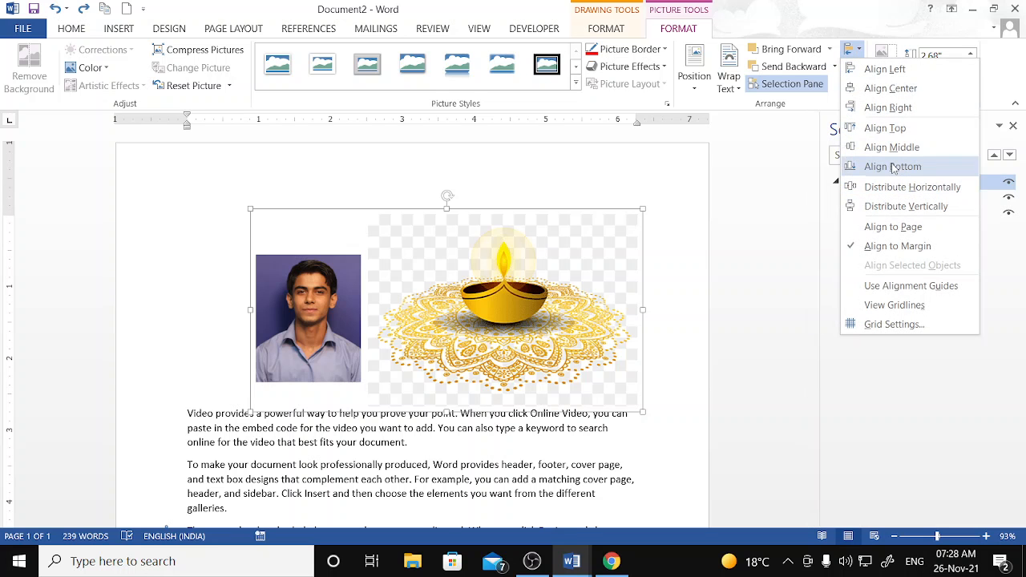
{"action": "left_click", "coordinate": [879, 165]}
{"action": "scroll", "coordinate": [579, 314], "scroll_direction": "down", "scroll_amount": 10}
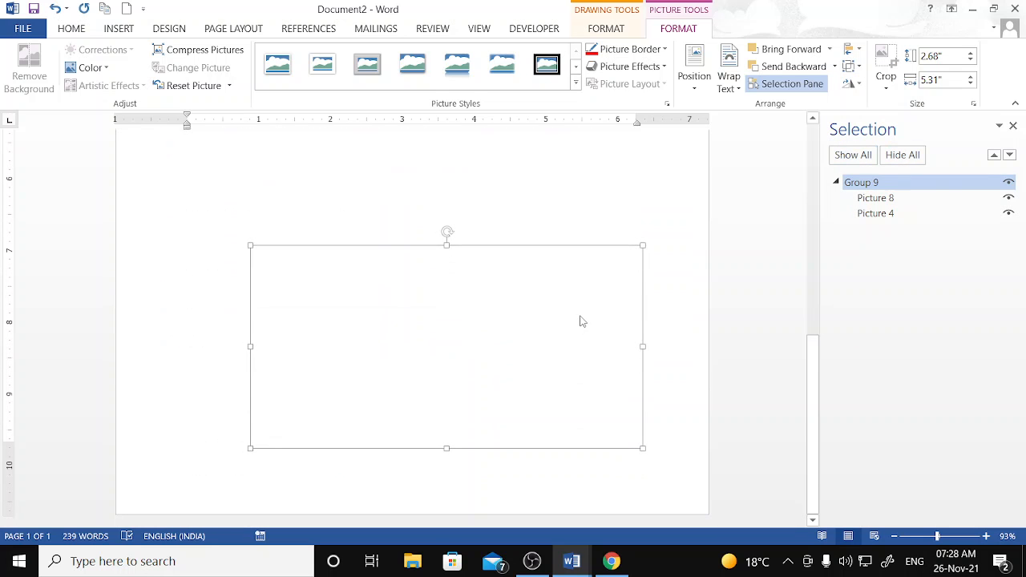
{"action": "left_click_drag", "start_coordinate": [552, 309], "coordinate": [546, 174]}
{"action": "scroll", "coordinate": [663, 311], "scroll_direction": "up", "scroll_amount": 4}
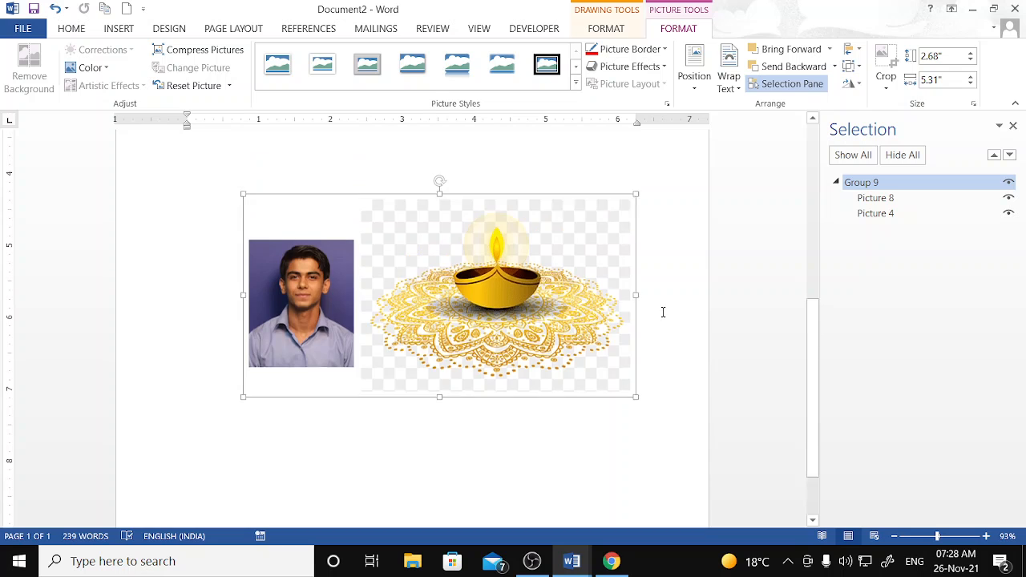
{"action": "scroll", "coordinate": [663, 311], "scroll_direction": "up", "scroll_amount": 5}
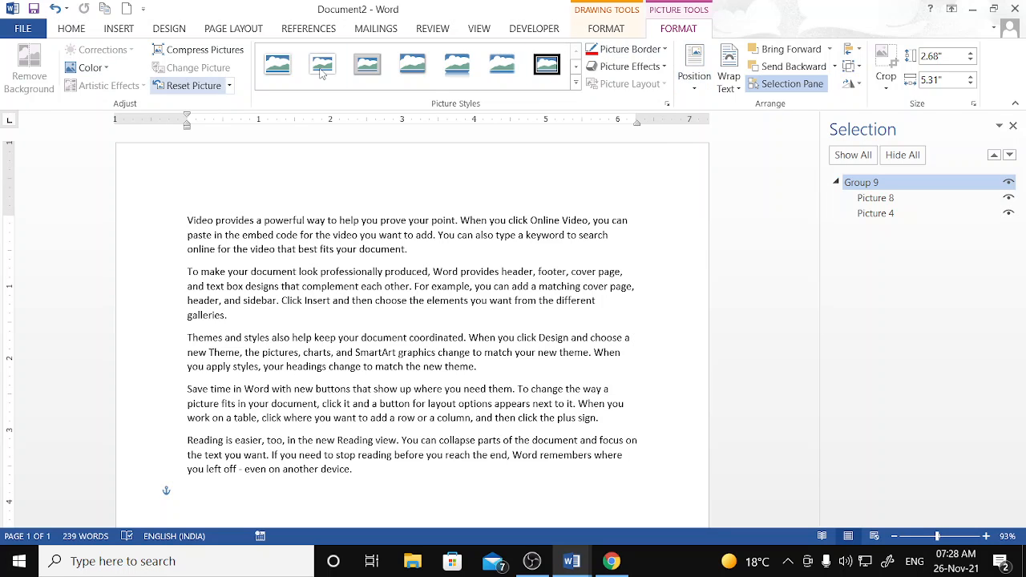
- Delete Group 9 with both pictures, then pause the screen recording
{"action": "left_click", "coordinate": [610, 29]}
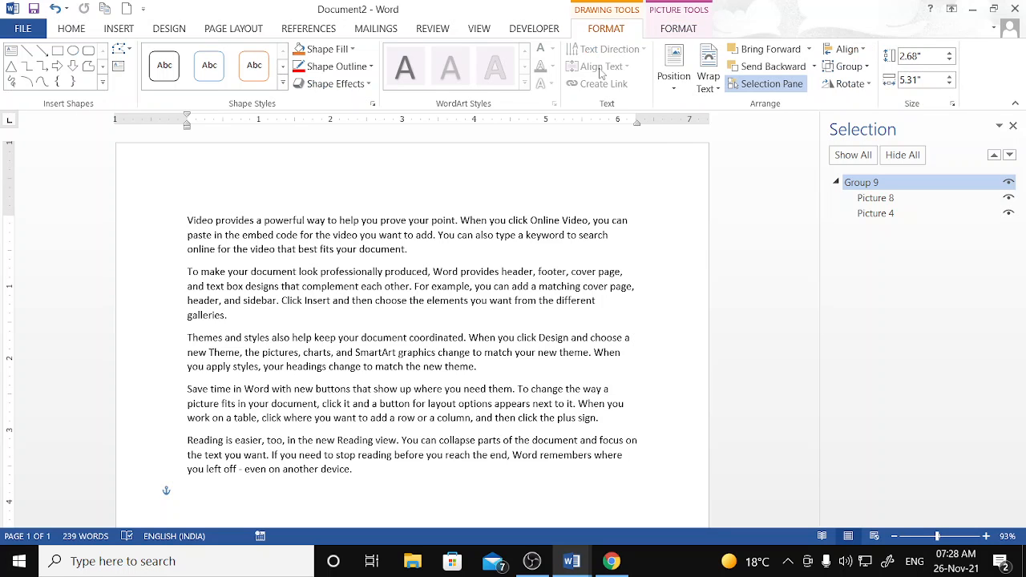
{"action": "left_click", "coordinate": [679, 29]}
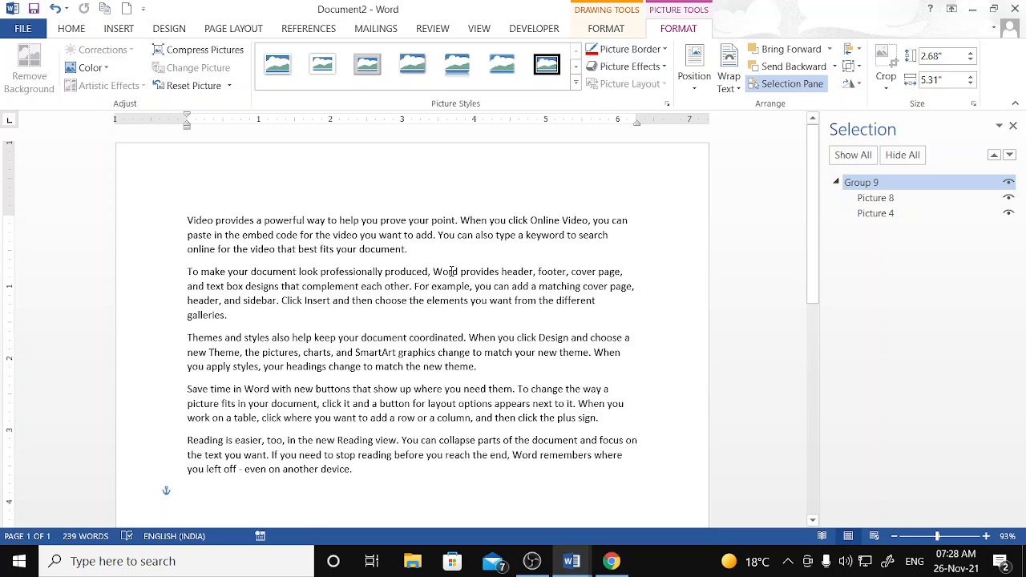
{"action": "scroll", "coordinate": [452, 271], "scroll_direction": "down", "scroll_amount": 10}
{"action": "key", "text": "Delete"}
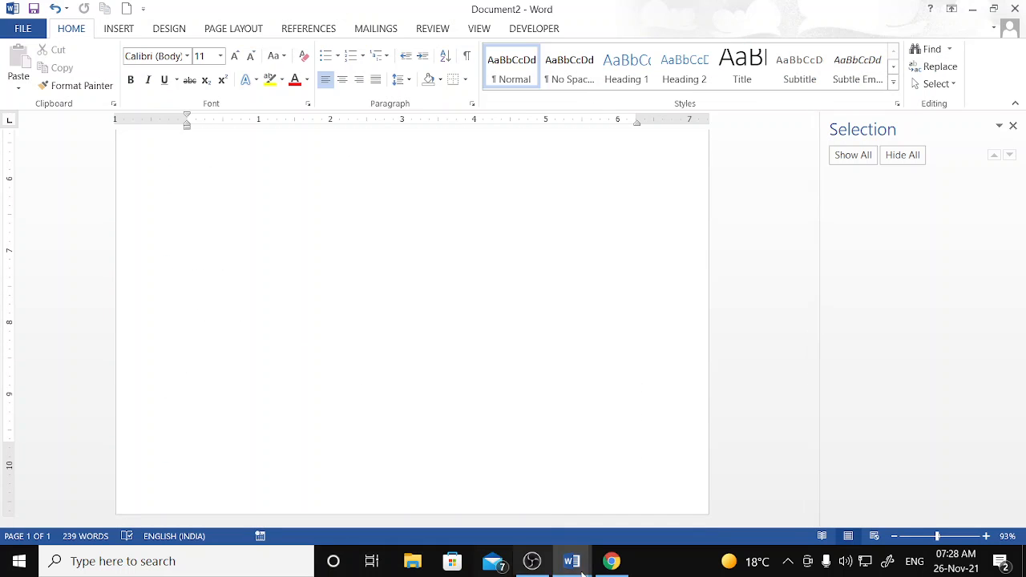
{"action": "left_click", "coordinate": [532, 561]}
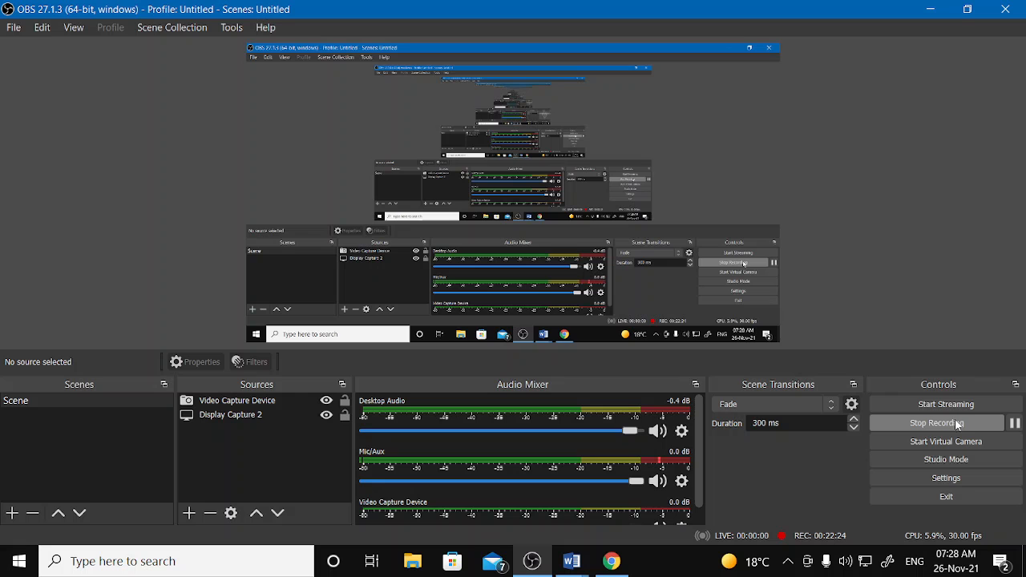
{"action": "left_click", "coordinate": [1016, 423]}
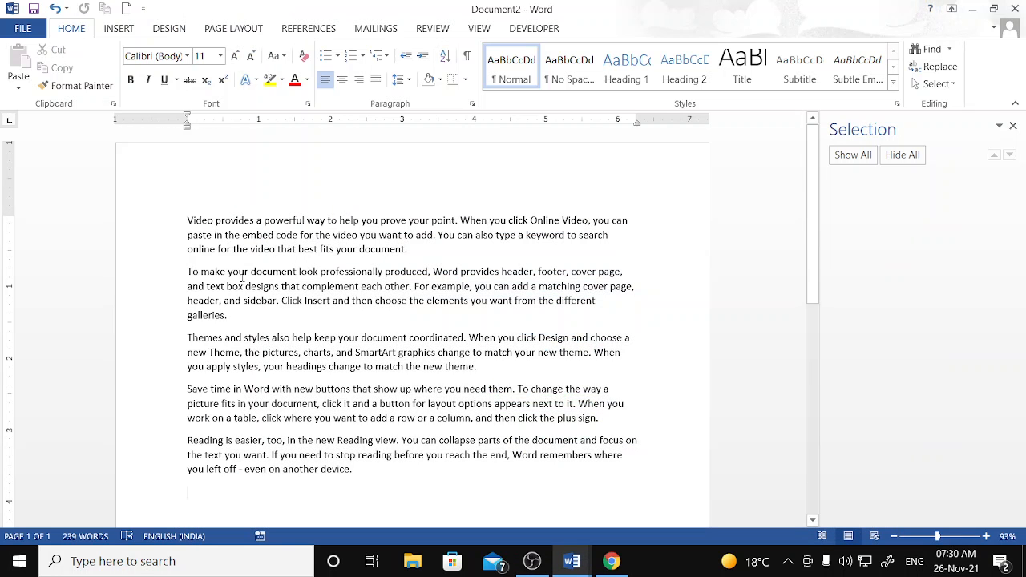
{"action": "left_click", "coordinate": [118, 29]}
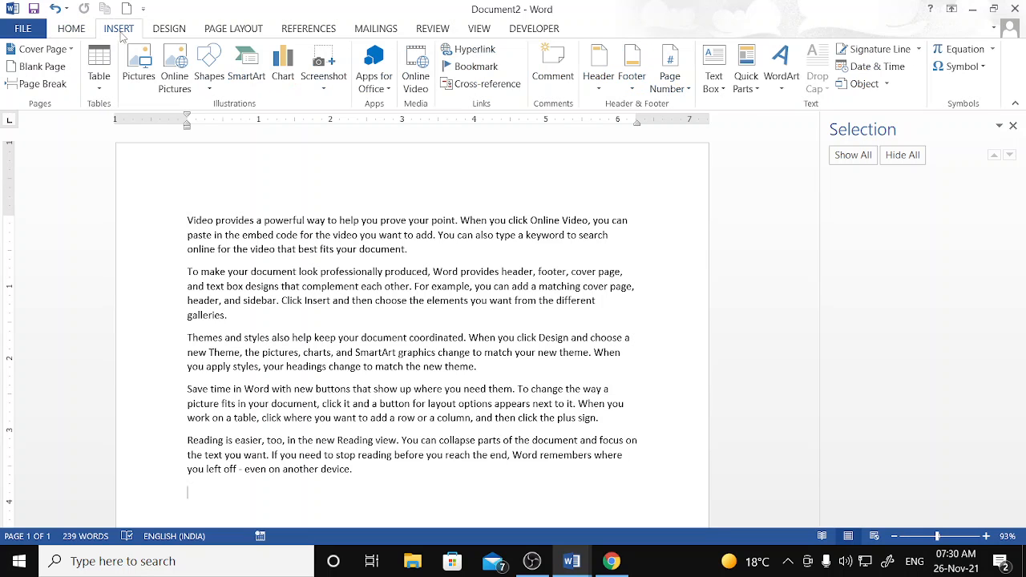
{"action": "left_click", "coordinate": [189, 79]}
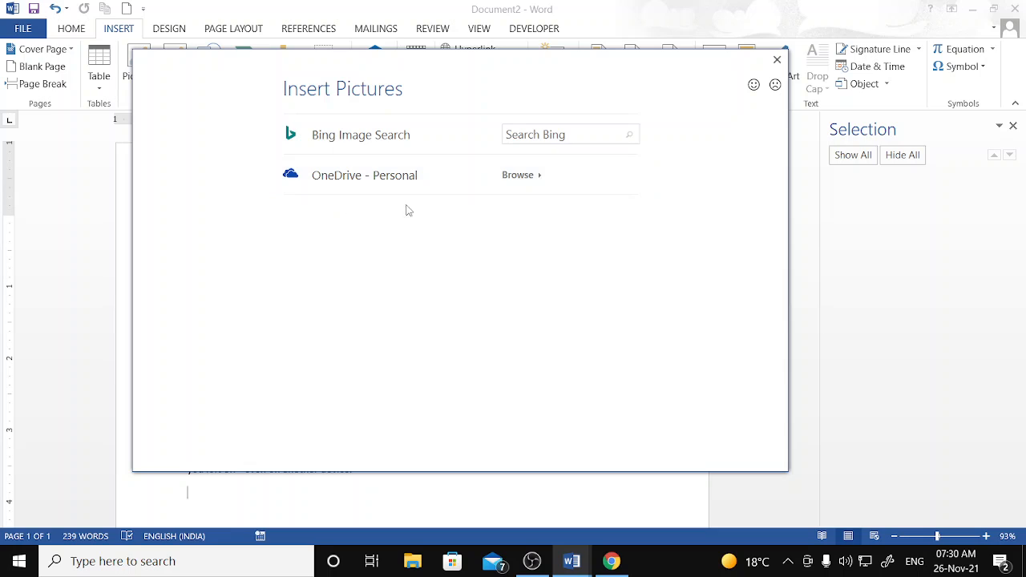
{"action": "left_click", "coordinate": [565, 135]}
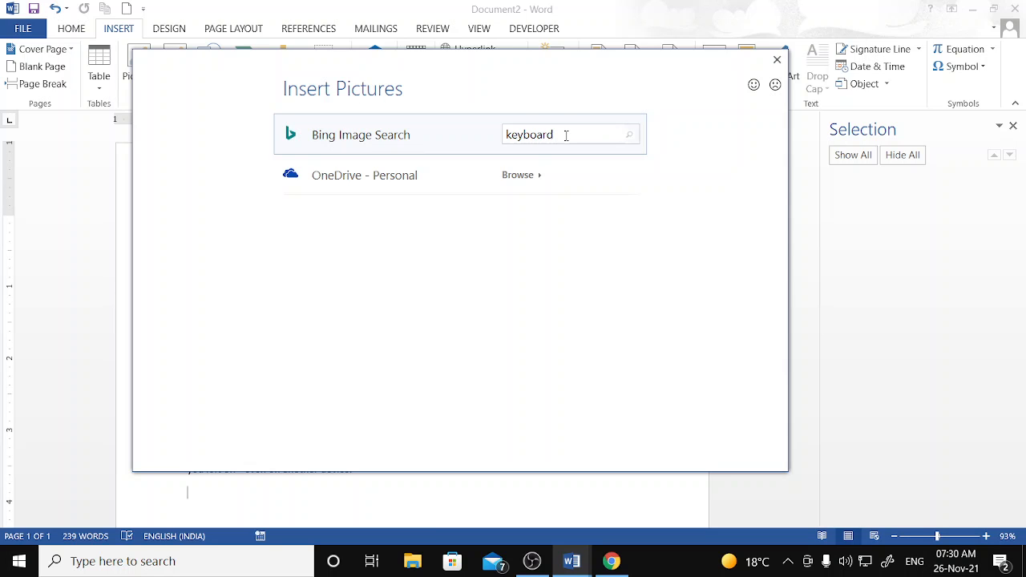
{"action": "key", "text": "Return"}
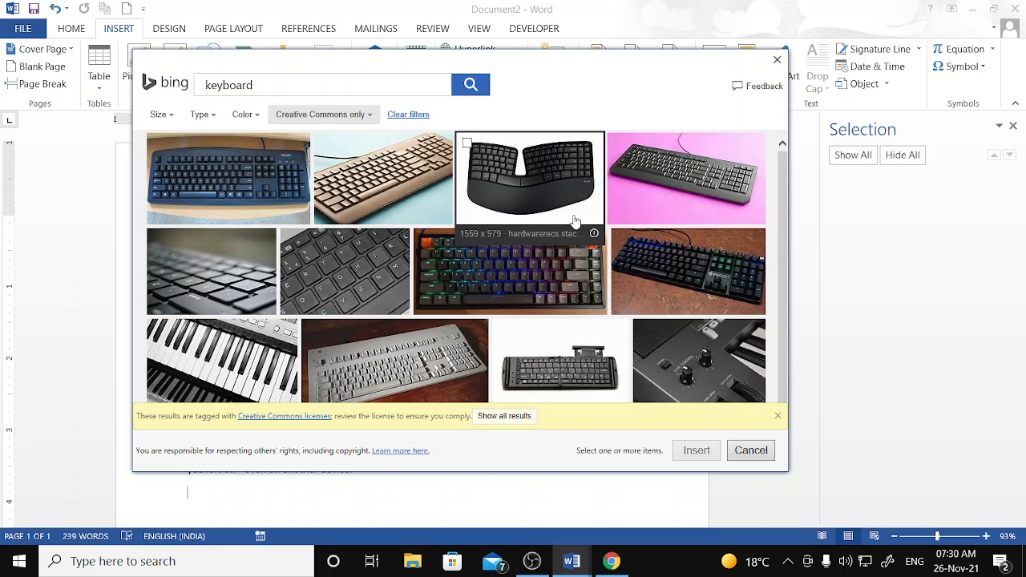
{"action": "left_click", "coordinate": [241, 196]}
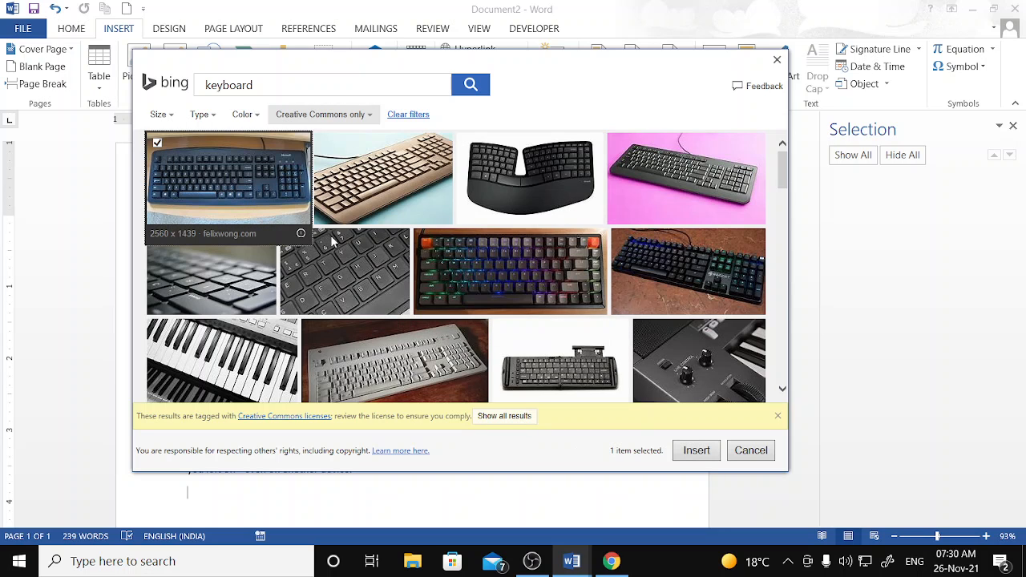
{"action": "left_click", "coordinate": [689, 453]}
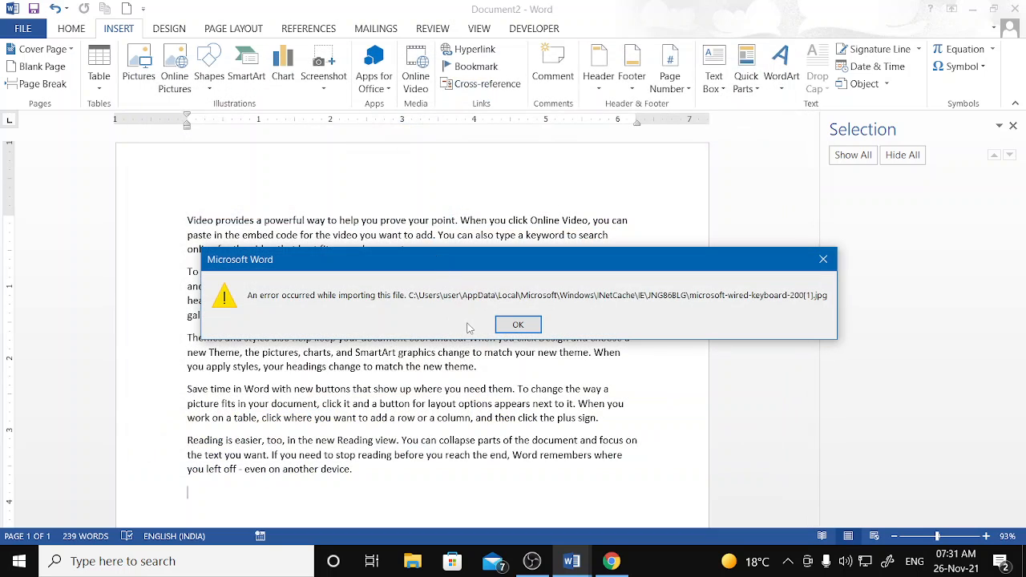
{"action": "left_click", "coordinate": [520, 326]}
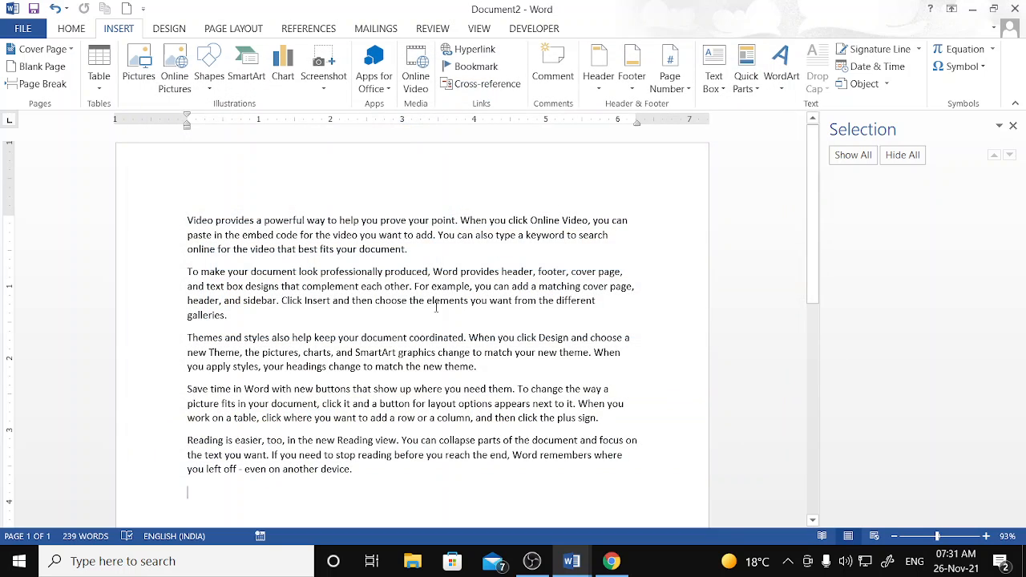
{"action": "left_click", "coordinate": [533, 561]}
{"action": "left_click", "coordinate": [1015, 425]}
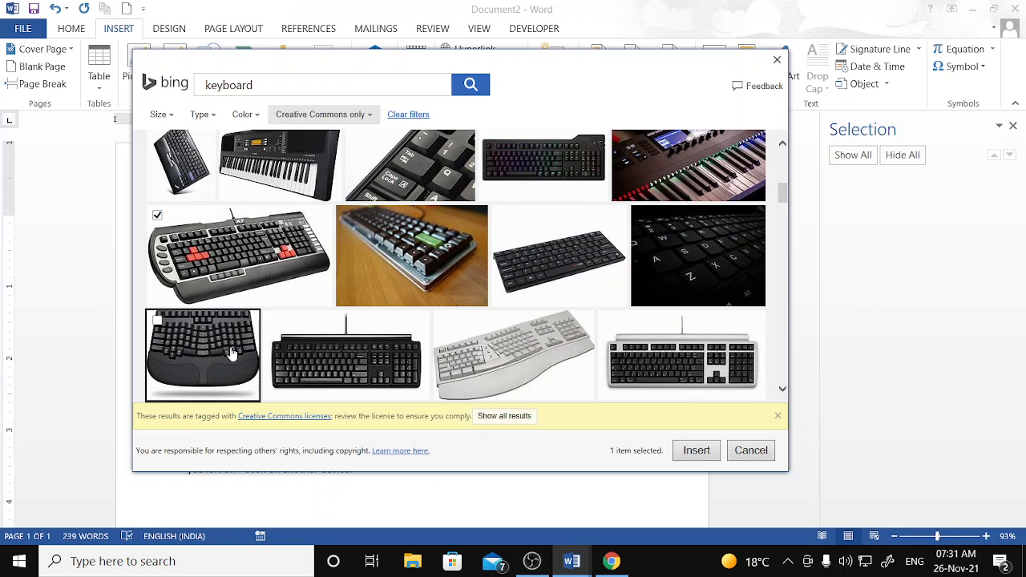
{"action": "left_click", "coordinate": [706, 457]}
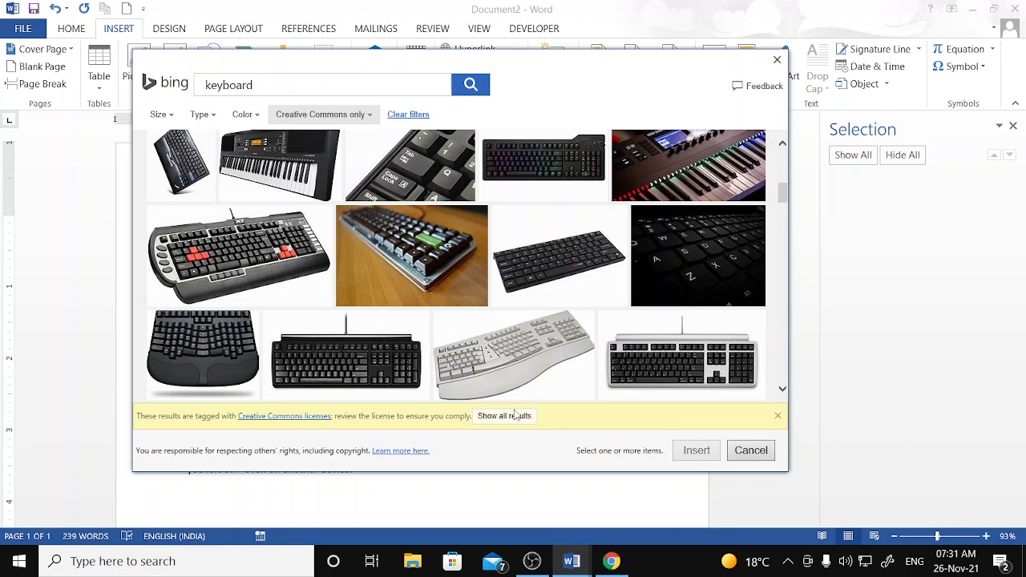
{"action": "left_click", "coordinate": [159, 218]}
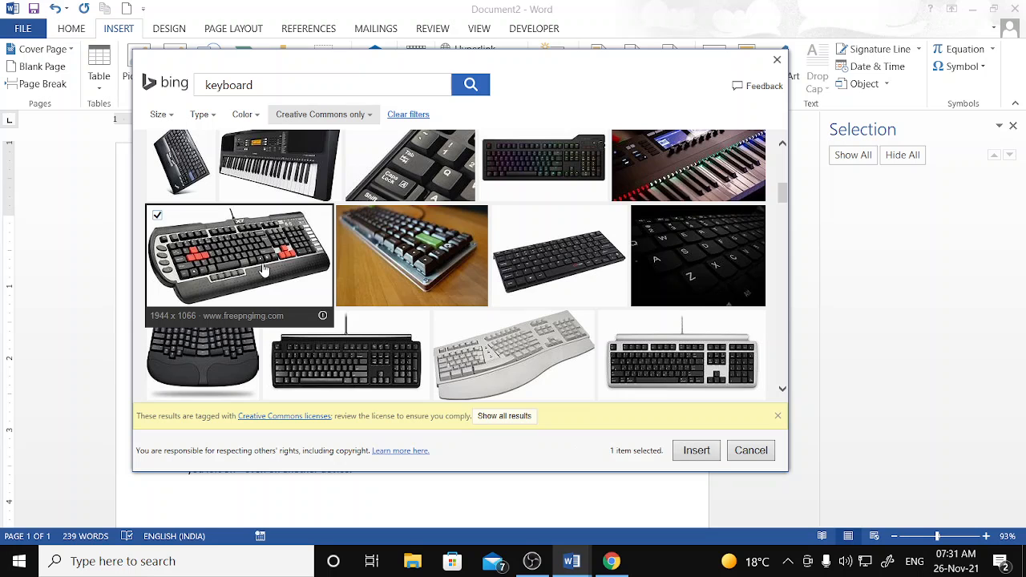
{"action": "left_click", "coordinate": [696, 451]}
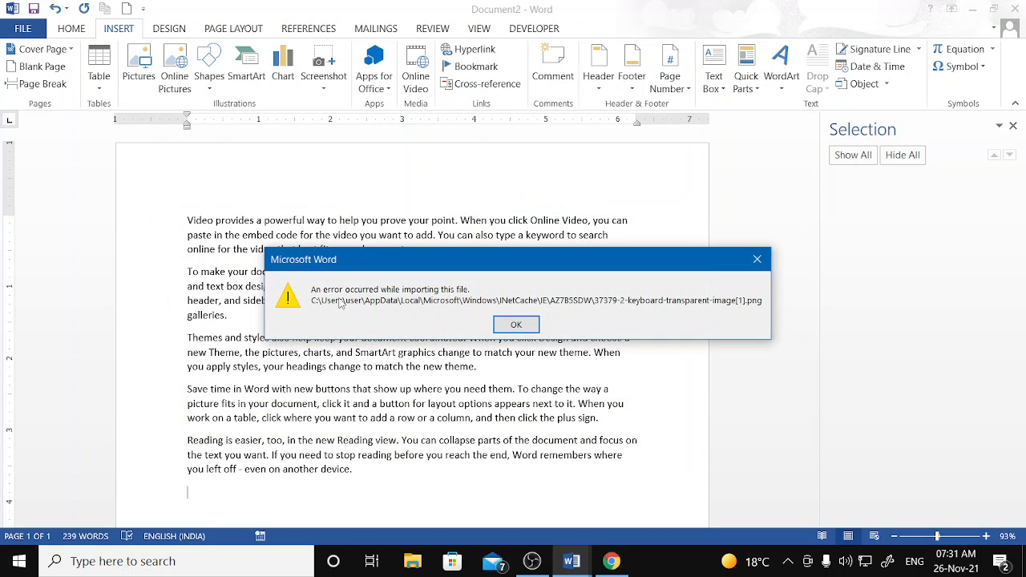
{"action": "left_click", "coordinate": [516, 324]}
{"action": "scroll", "coordinate": [441, 323], "scroll_direction": "down", "scroll_amount": 2}
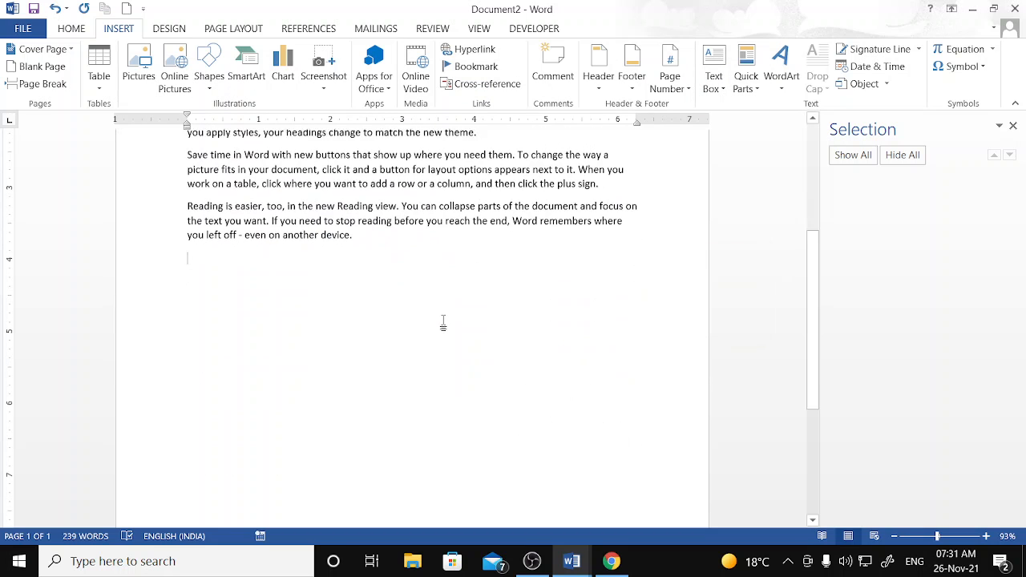
{"action": "scroll", "coordinate": [437, 319], "scroll_direction": "up", "scroll_amount": 1}
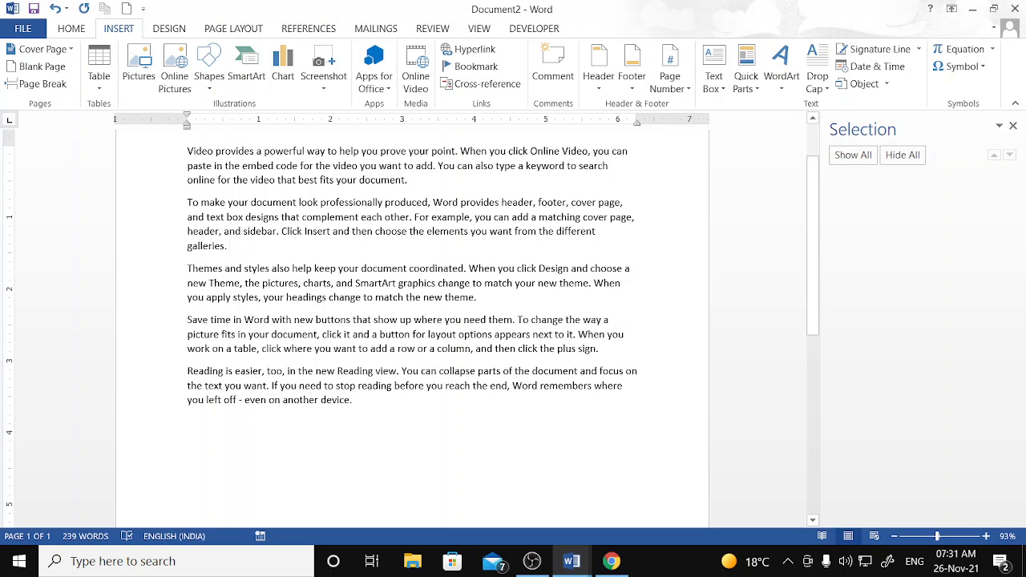
- Below 'galleries.', insert a black computer mouse photo from a Bing 'mouse computer' search
{"action": "key", "text": "Return"}
{"action": "key", "text": "Return"}
{"action": "key", "text": "Return"}
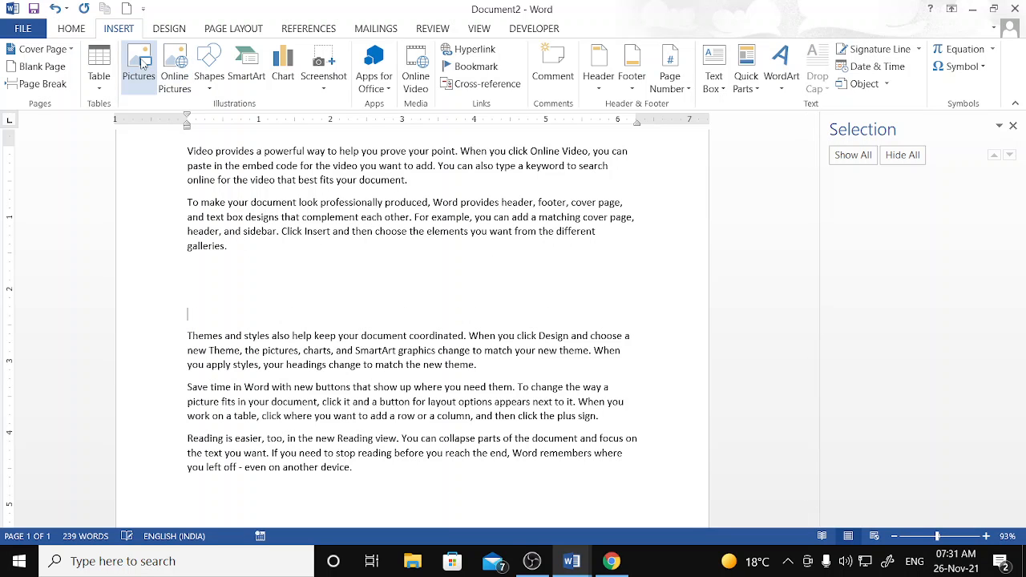
{"action": "left_click", "coordinate": [175, 72]}
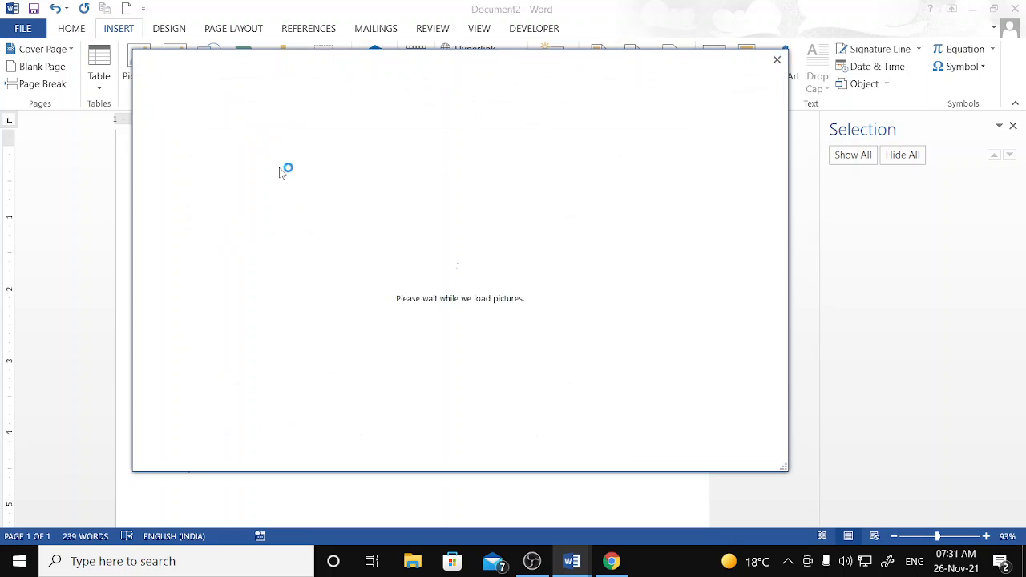
{"action": "left_click", "coordinate": [544, 135]}
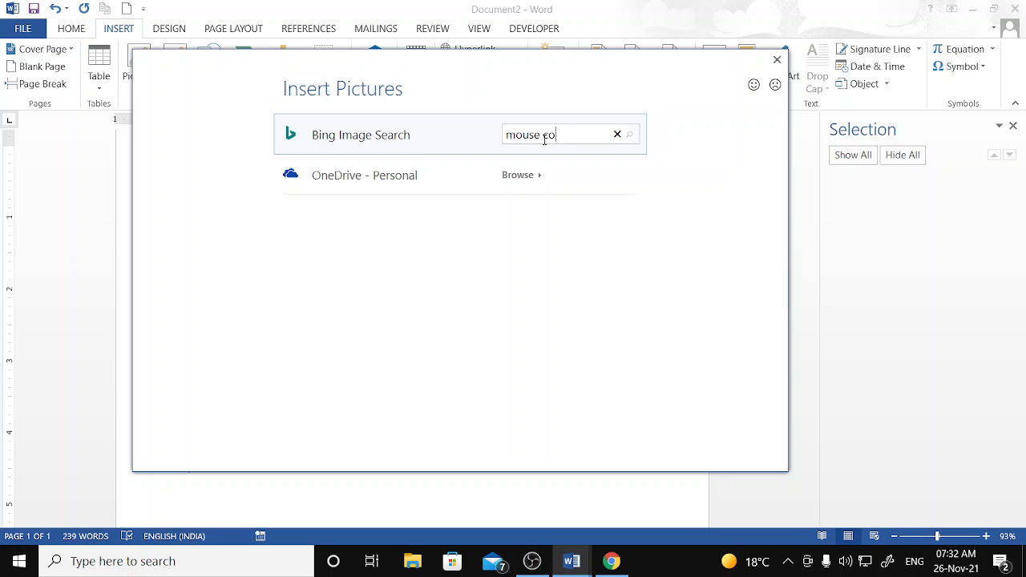
{"action": "type", "text": "r"}
{"action": "key", "text": "Return"}
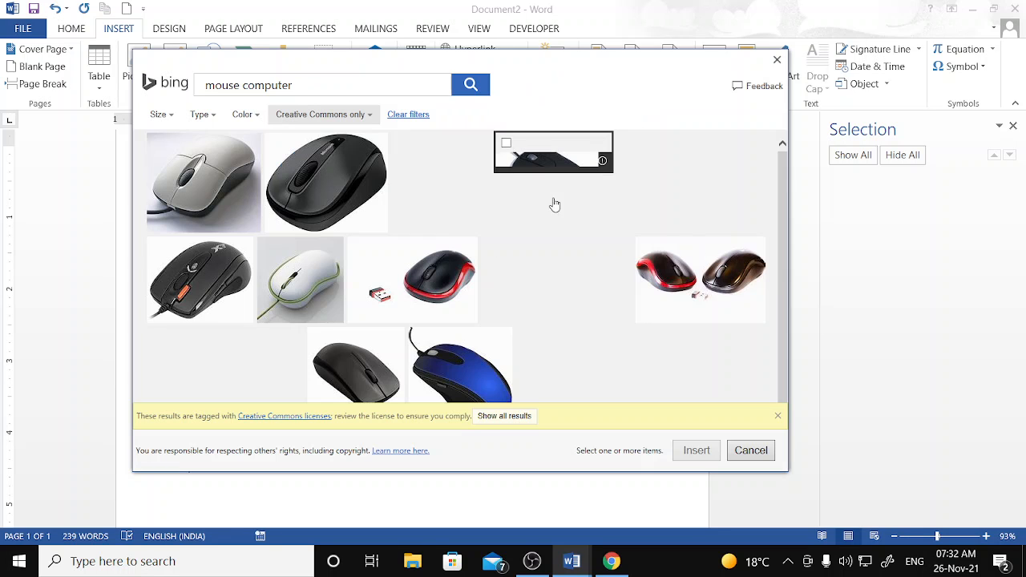
{"action": "left_click", "coordinate": [348, 193]}
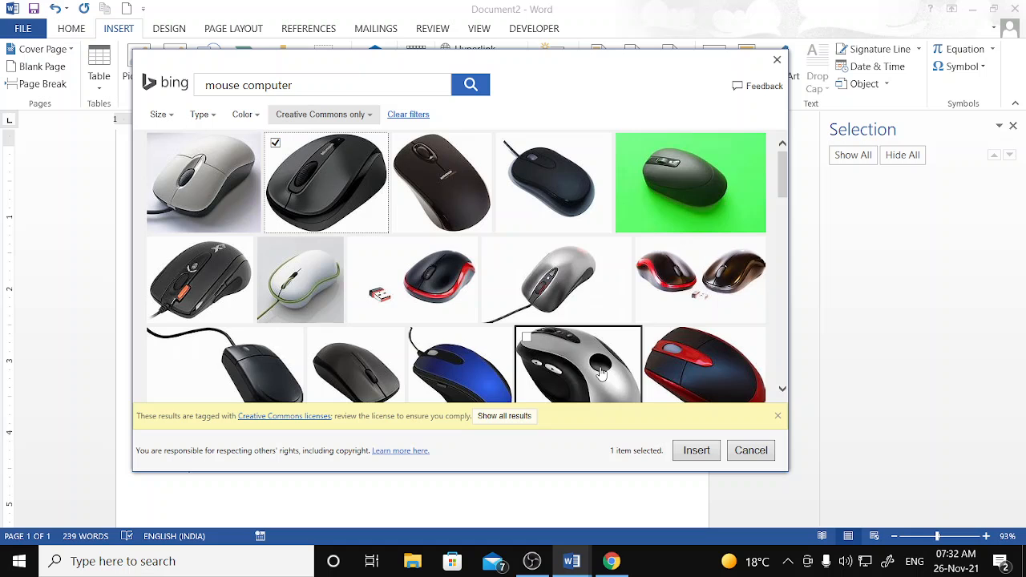
{"action": "left_click", "coordinate": [697, 449]}
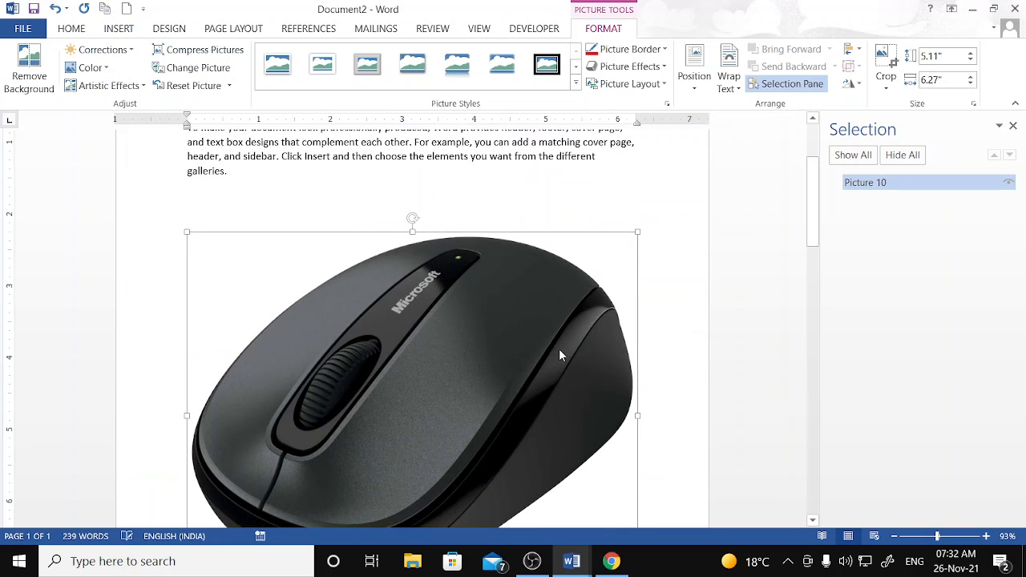
- Shrink the mouse picture to 3.62" by 4.44", then return to the screen recorder
{"action": "left_click_drag", "start_coordinate": [187, 232], "coordinate": [318, 339]}
{"action": "left_click_drag", "start_coordinate": [399, 365], "coordinate": [362, 355]}
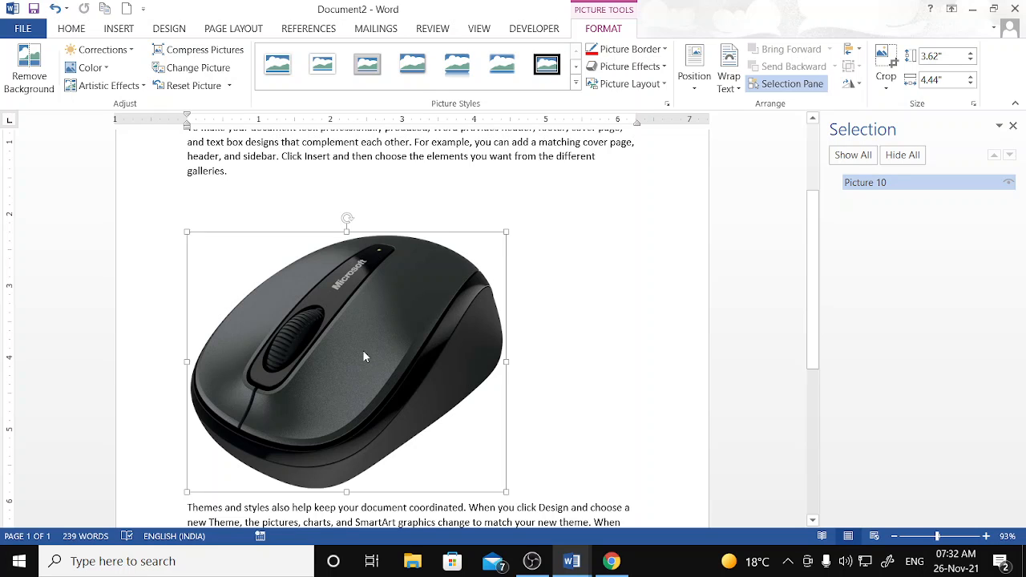
{"action": "mouse_move", "coordinate": [625, 564]}
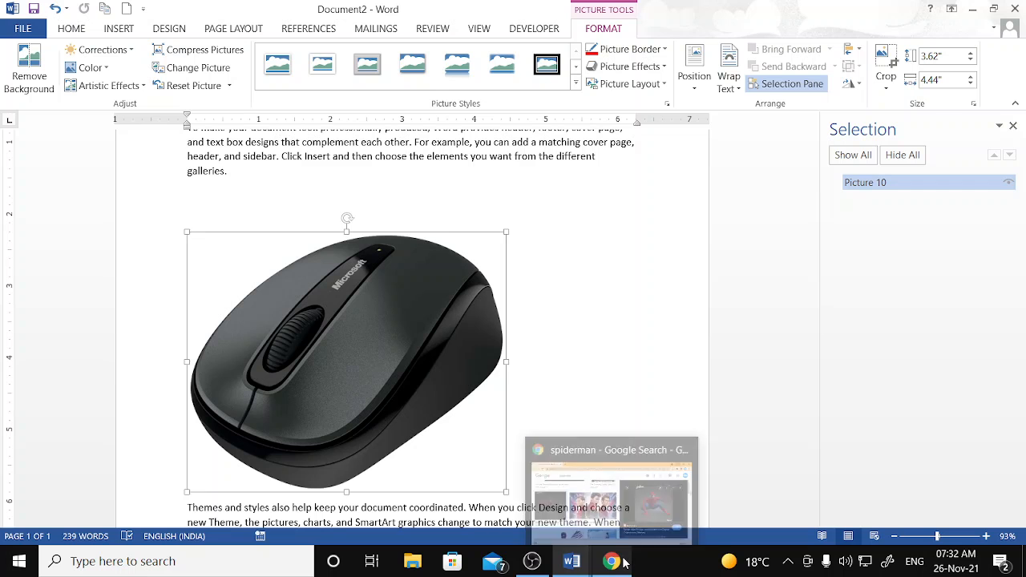
{"action": "mouse_move", "coordinate": [686, 444]}
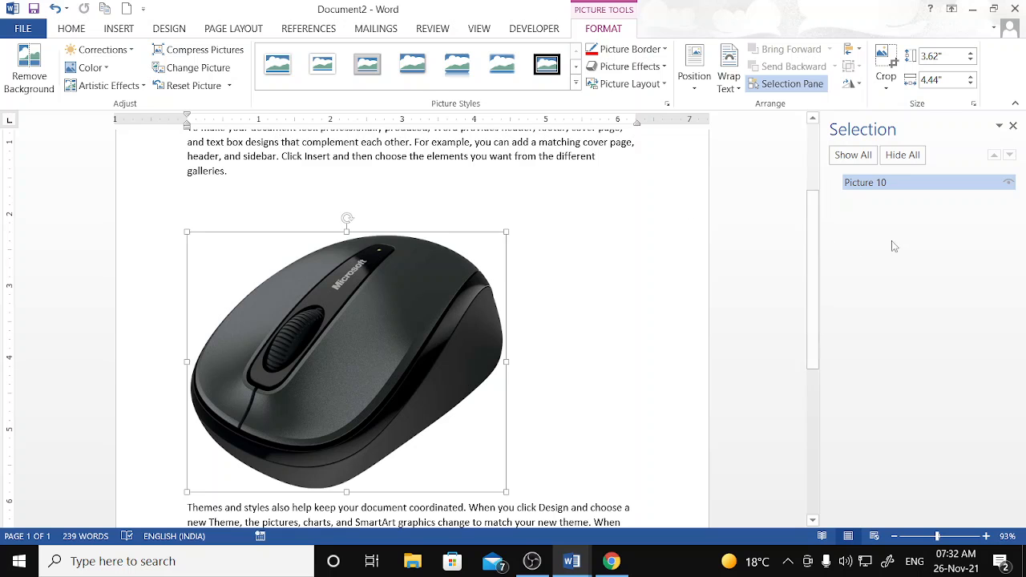
{"action": "left_click_drag", "start_coordinate": [816, 241], "coordinate": [816, 170]}
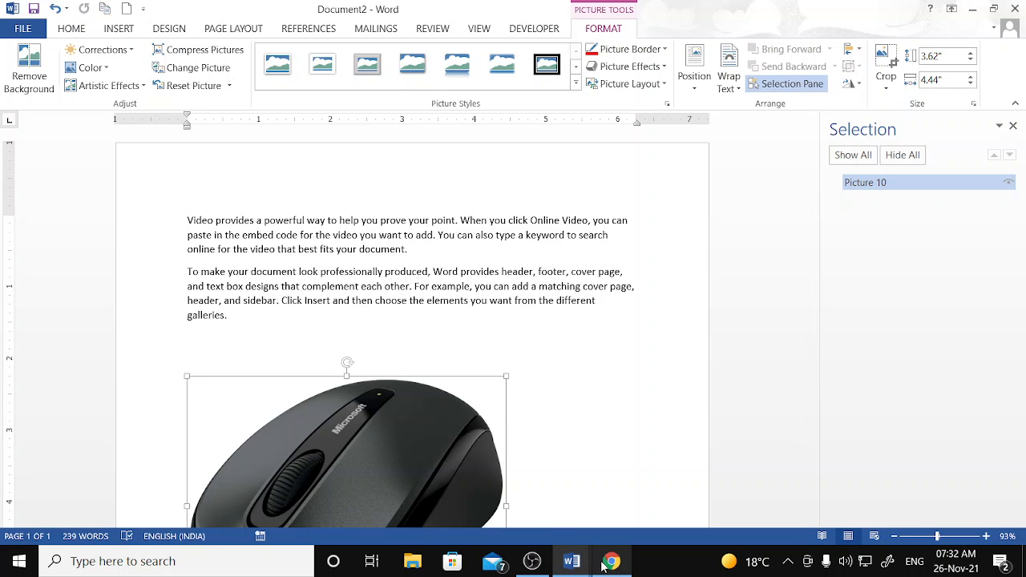
{"action": "left_click", "coordinate": [533, 561]}
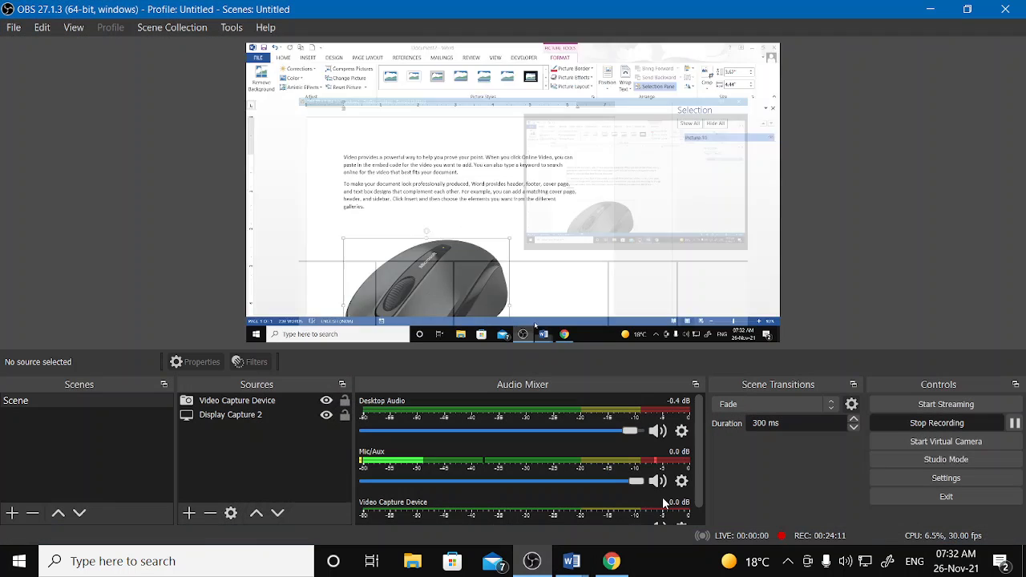